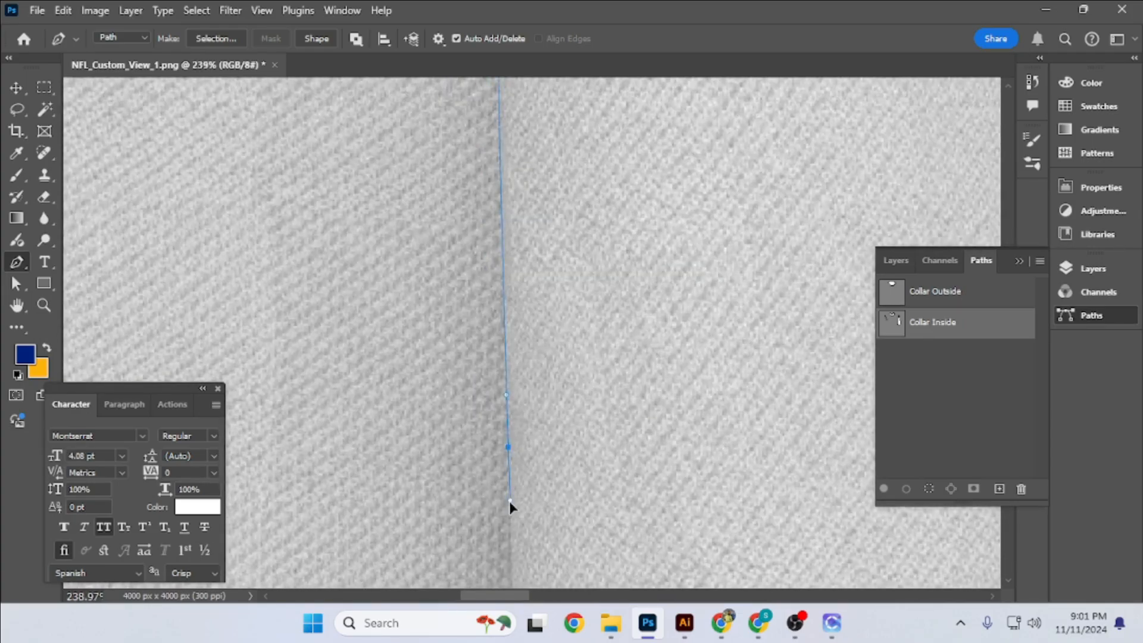
# - Trace the left sleeve's armhole seam with the Pen tool and close the path loosely around the outside of the sleeve
pyautogui.click(534, 457)
pyautogui.scroll(-8, 524, 476)
pyautogui.click(340, 551)
pyautogui.click(287, 519)
pyautogui.click(266, 432)
pyautogui.click(340, 148)
# - Separate the two sleeve outlines from the Collar Inside path into a duplicate path of their own
pyautogui.doubleClick(985, 333)
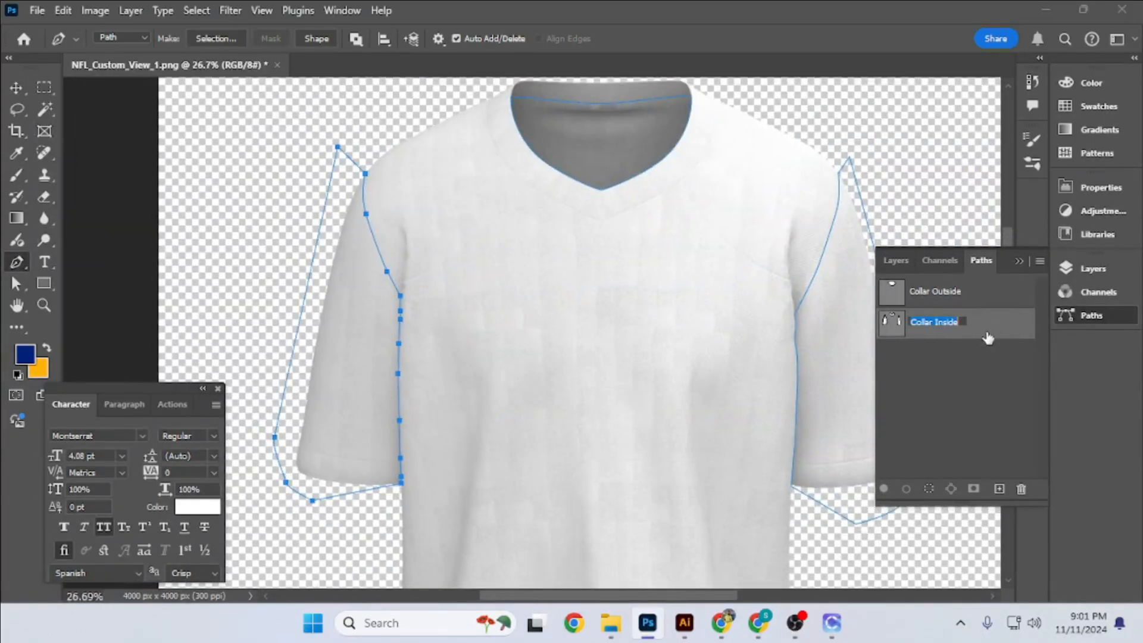
pyautogui.press('a')
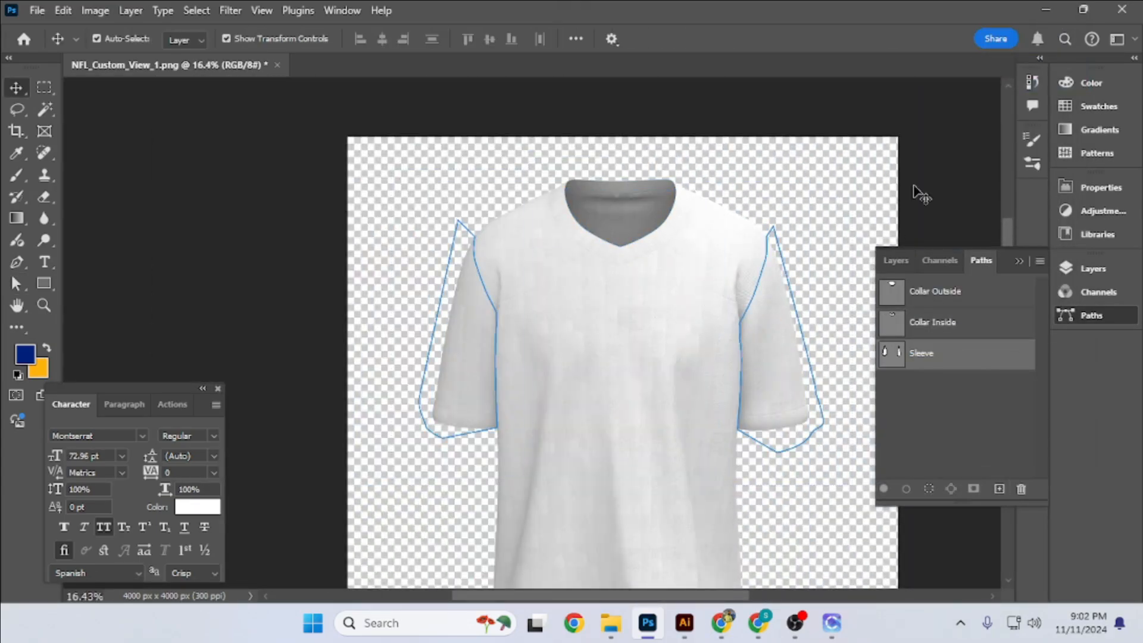
pyautogui.scroll(6, 675, 350)
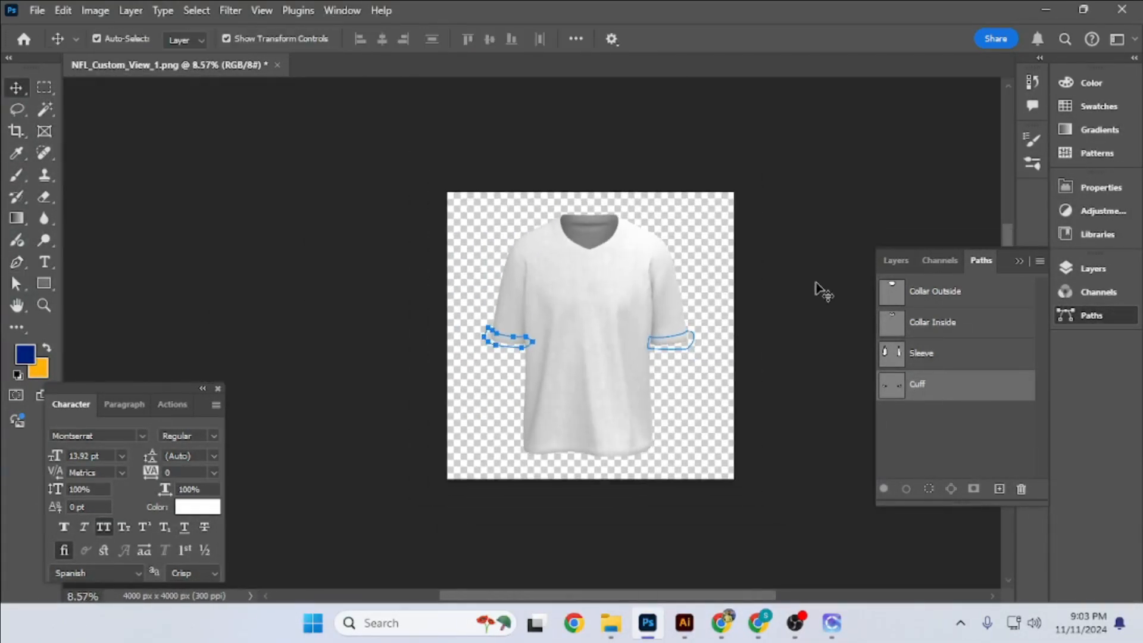
# - Rename the topmost shirt layer as Shadow and convert it to a smart object
pyautogui.scroll(4, 707, 284)
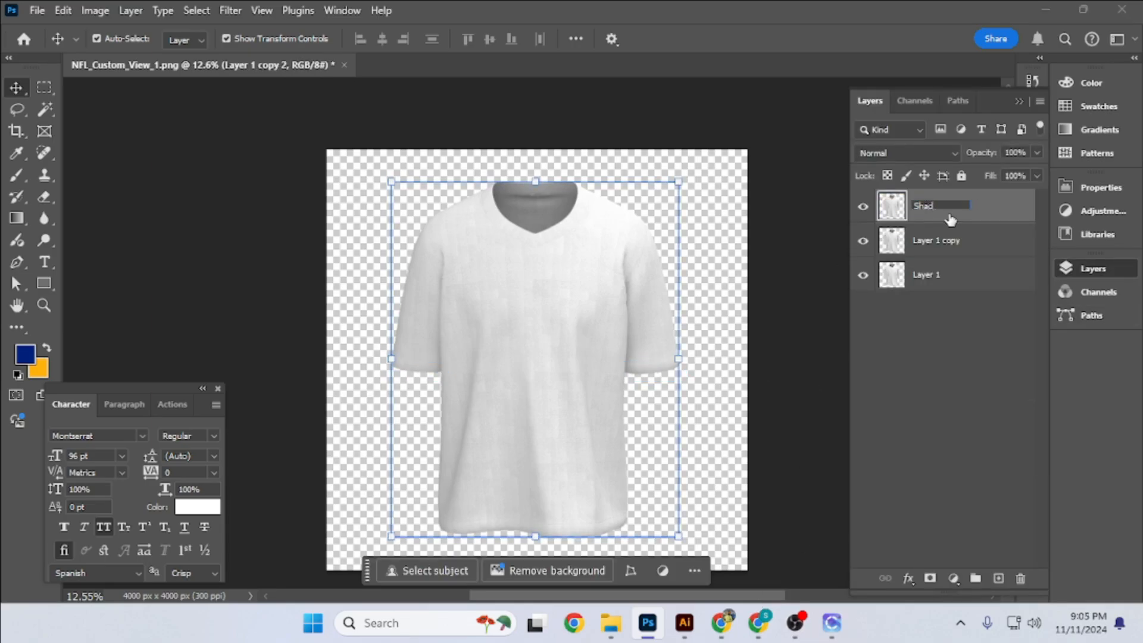
pyautogui.write('ow')
pyautogui.press('Return')
pyautogui.rightClick(989, 214)
pyautogui.click(886, 485)
# - Open the Shadow smart object's contents, add a Curves adjustment there and close its document
pyautogui.doubleClick(892, 206)
pyautogui.scroll(3, 563, 212)
pyautogui.scroll(-5, 564, 212)
pyautogui.click(953, 579)
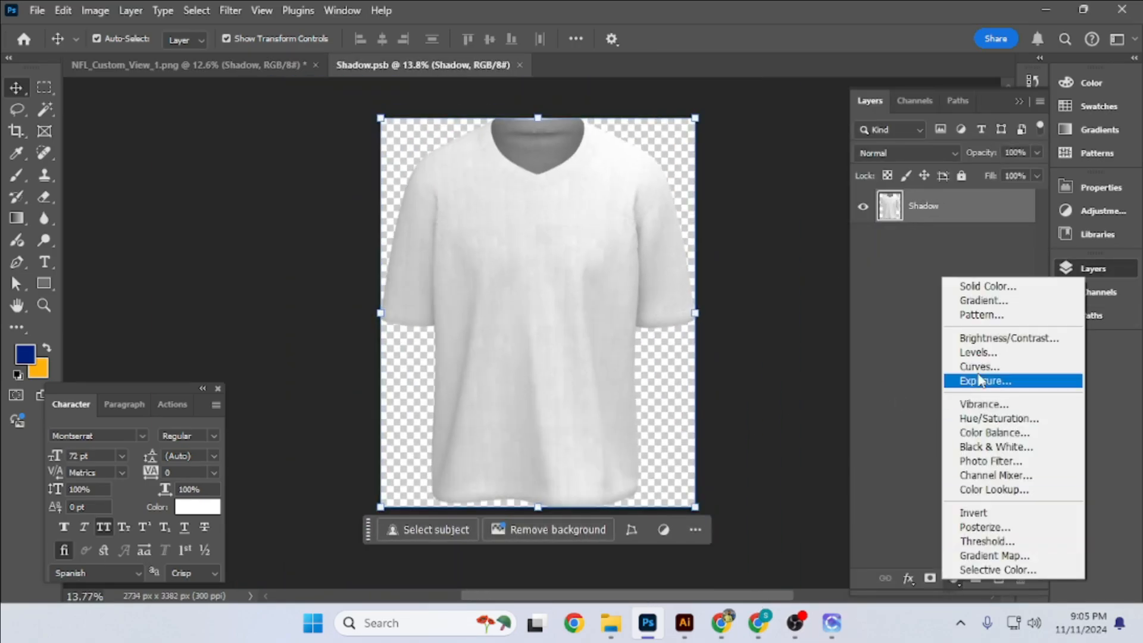
pyautogui.click(979, 366)
pyautogui.click(555, 66)
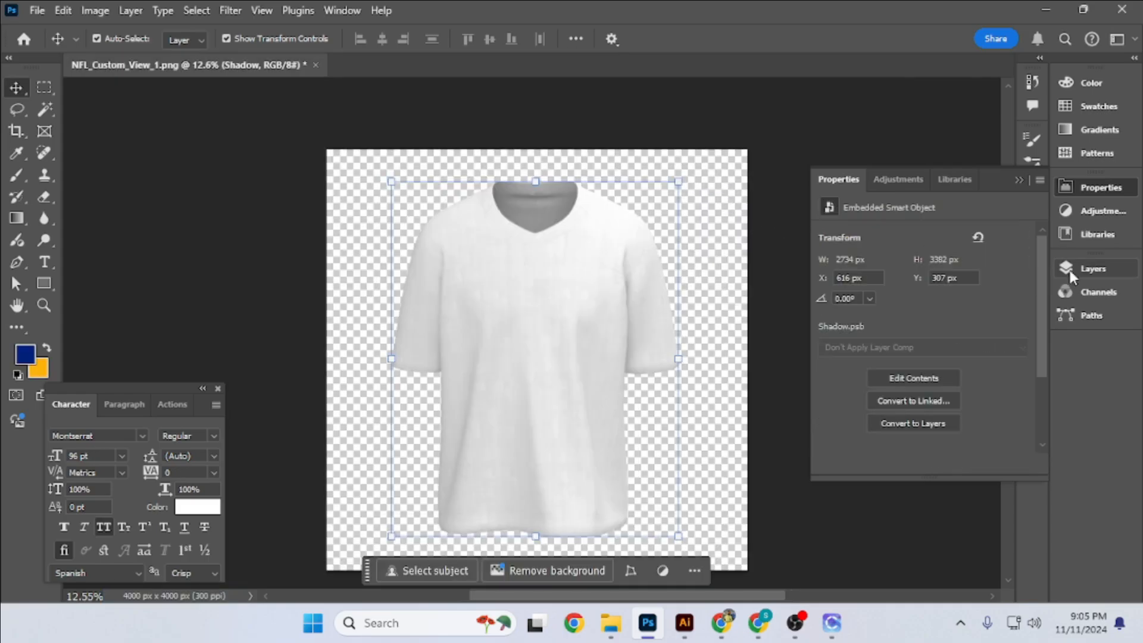
# - Convert Layer 1 copy to a smart object and rename it as Highlights
pyautogui.click(1070, 268)
pyautogui.click(999, 241)
pyautogui.hotkey('ctrl', 'j')
pyautogui.rightClick(999, 241)
pyautogui.click(888, 485)
pyautogui.doubleClick(932, 242)
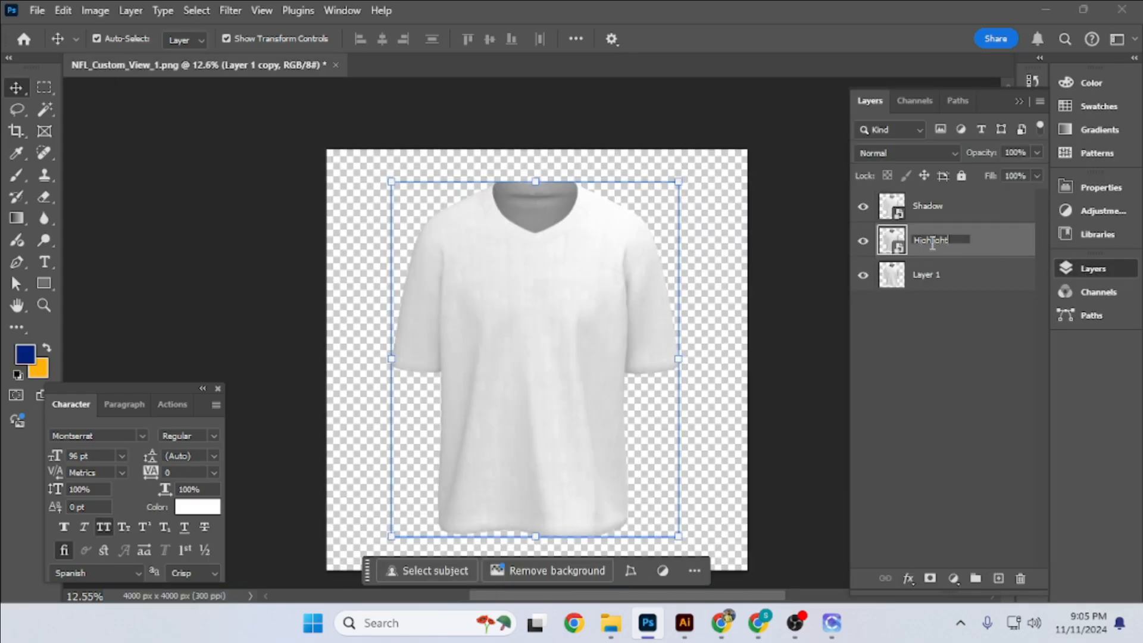
# - Add a Curves adjustment inside the Highlights smart object and lower the curve until the shirt is nearly black
pyautogui.doubleClick(891, 241)
pyautogui.click(954, 578)
pyautogui.click(978, 366)
pyautogui.moveTo(971, 326); pyautogui.dragTo(970, 397)
pyautogui.moveTo(1020, 366); pyautogui.dragTo(1020, 403)
pyautogui.moveTo(966, 428); pyautogui.dragTo(963, 415)
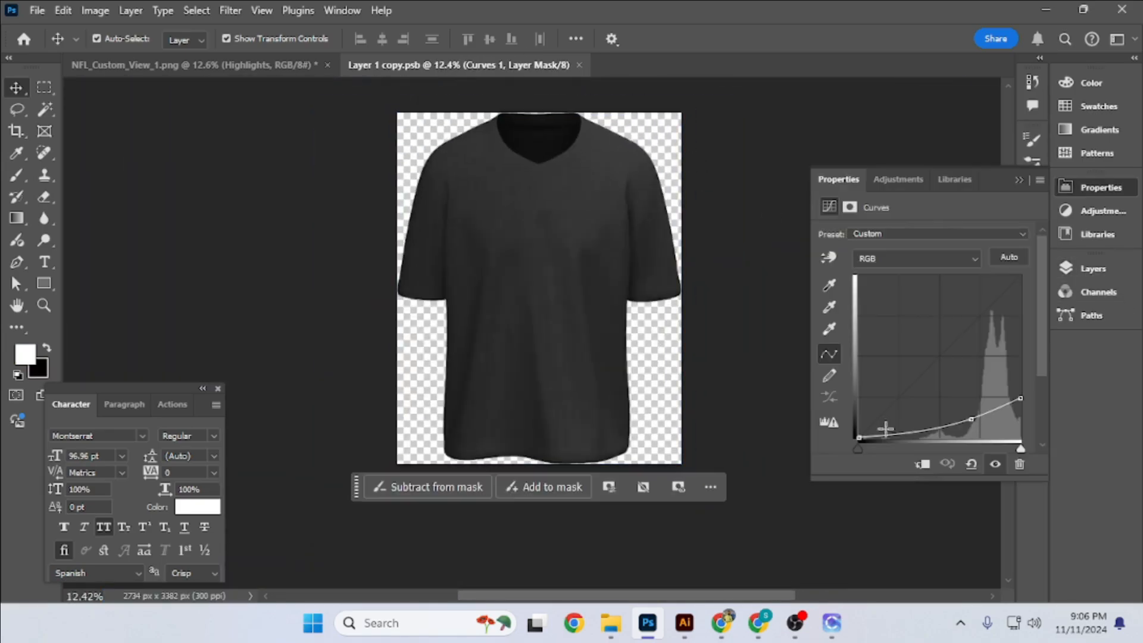
pyautogui.moveTo(937, 449); pyautogui.dragTo(954, 448)
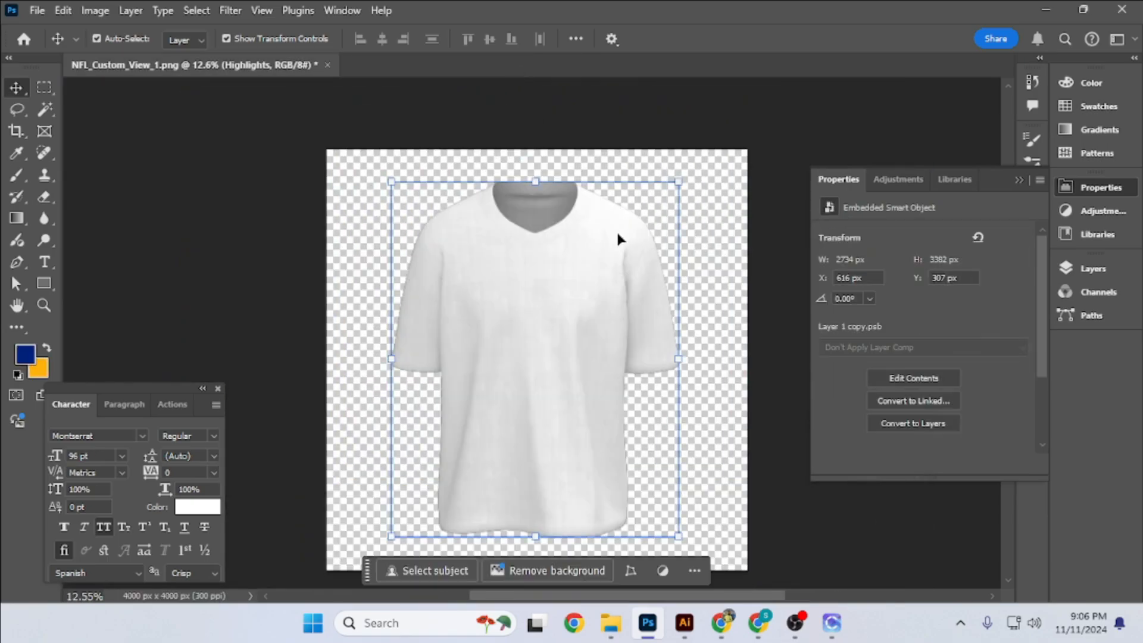
# - Rename Layer 1 as Detail and darken its smart object contents to dark gray with a Curves adjustment
pyautogui.click(1093, 268)
pyautogui.click(929, 279)
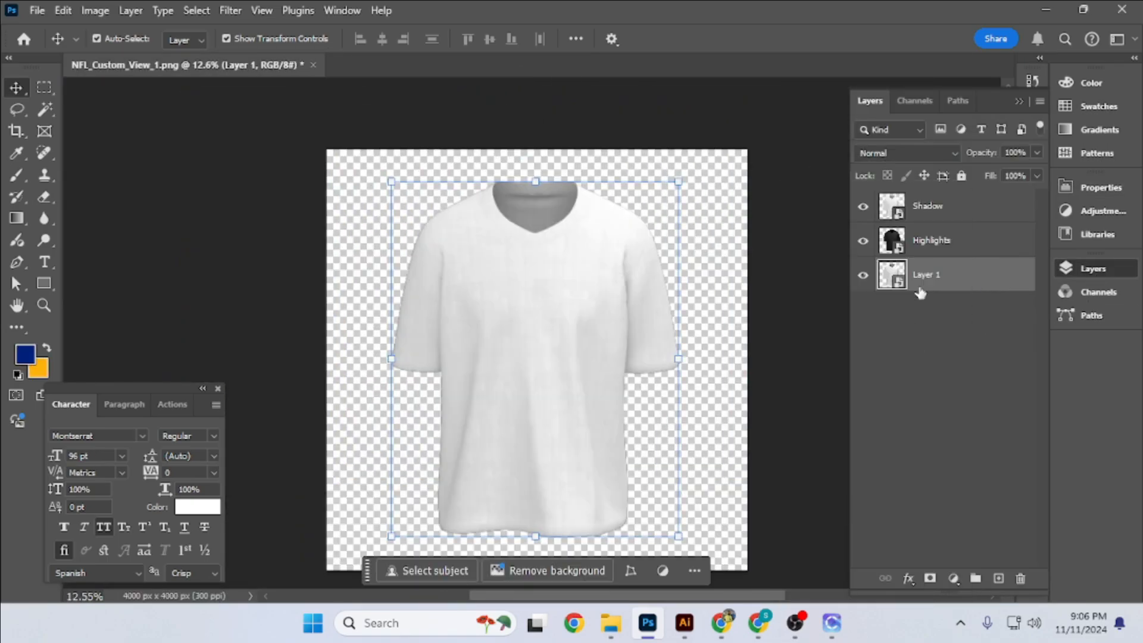
pyautogui.doubleClick(928, 280)
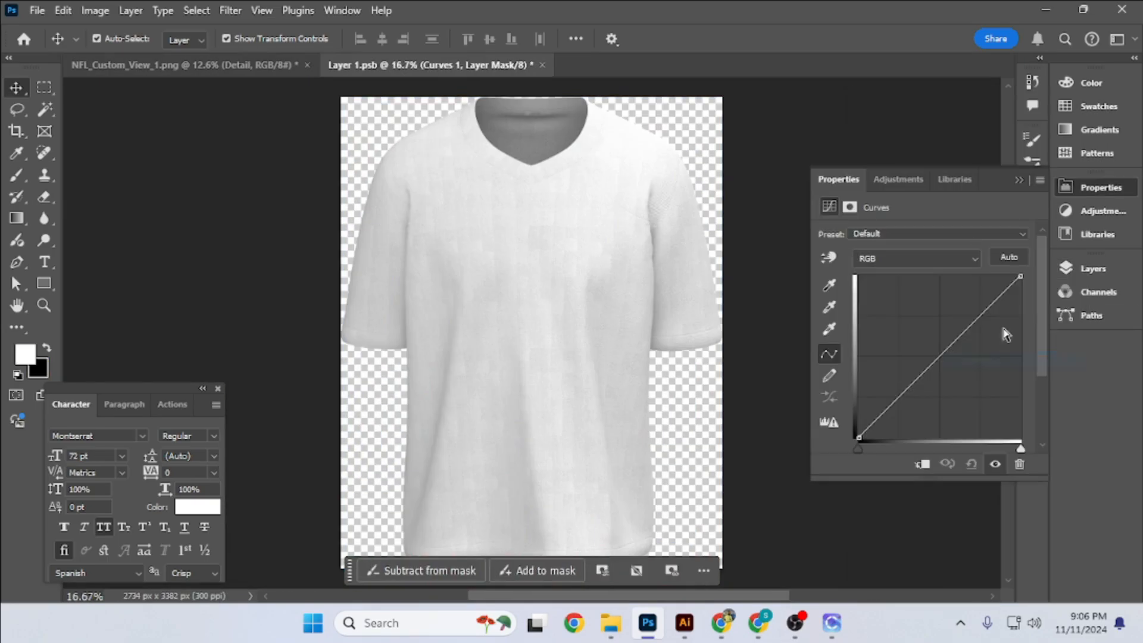
pyautogui.moveTo(946, 357); pyautogui.dragTo(985, 402)
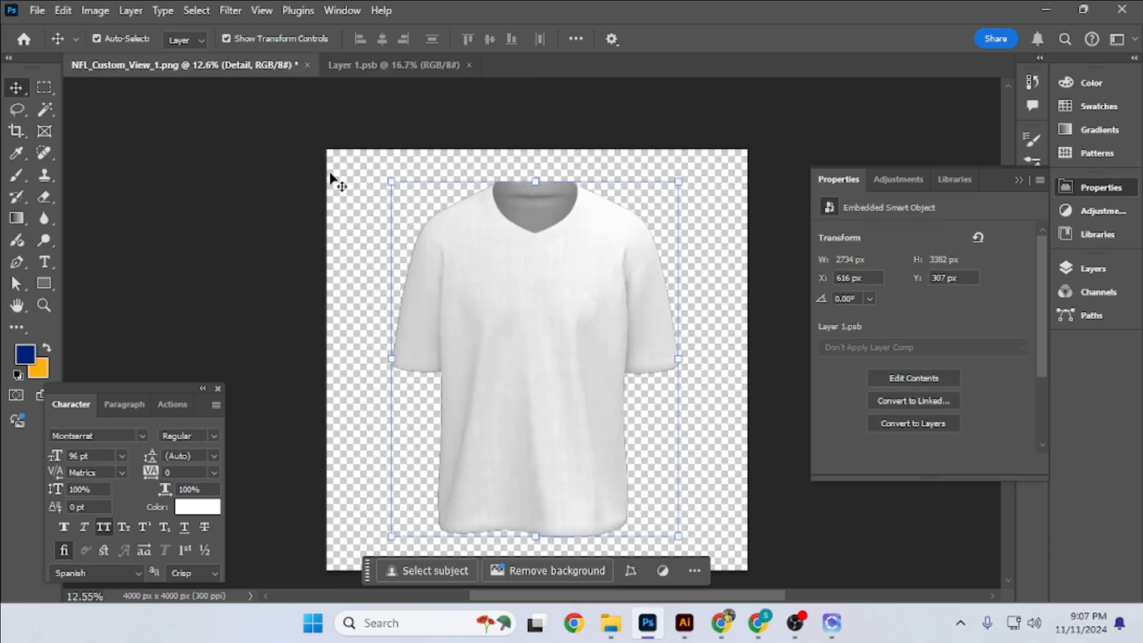
pyautogui.click(1093, 268)
# - Set the Shadow layer's blend mode to Multiply
pyautogui.click(964, 219)
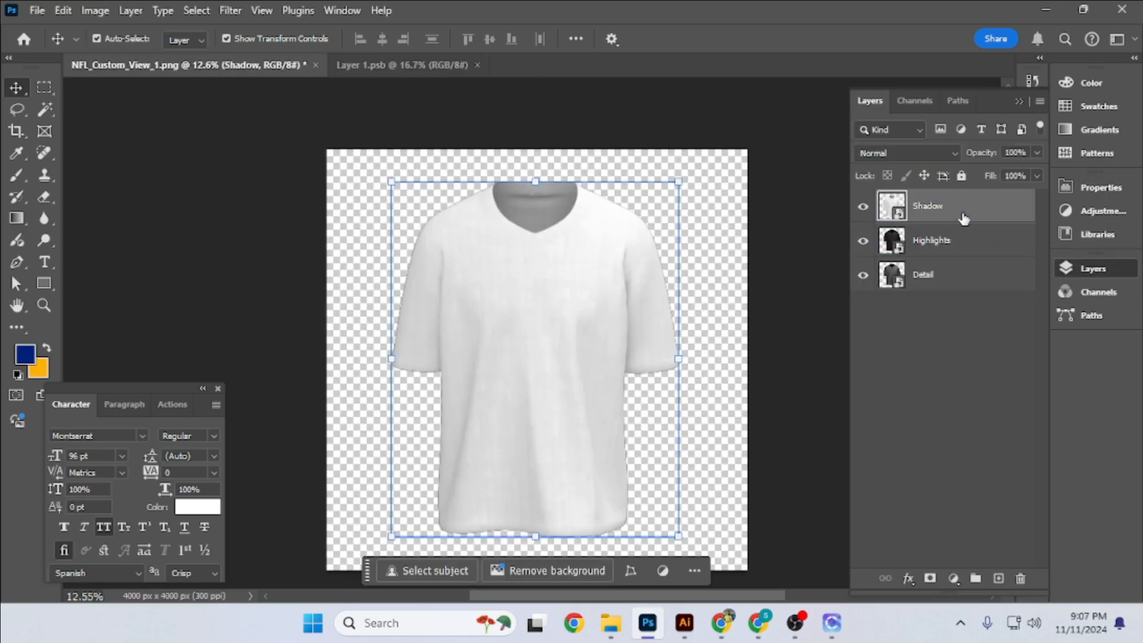
pyautogui.click(909, 154)
pyautogui.click(881, 202)
# - Set the Highlights layer's blend mode to Screen and the Detail layer's to Overlay
pyautogui.click(958, 245)
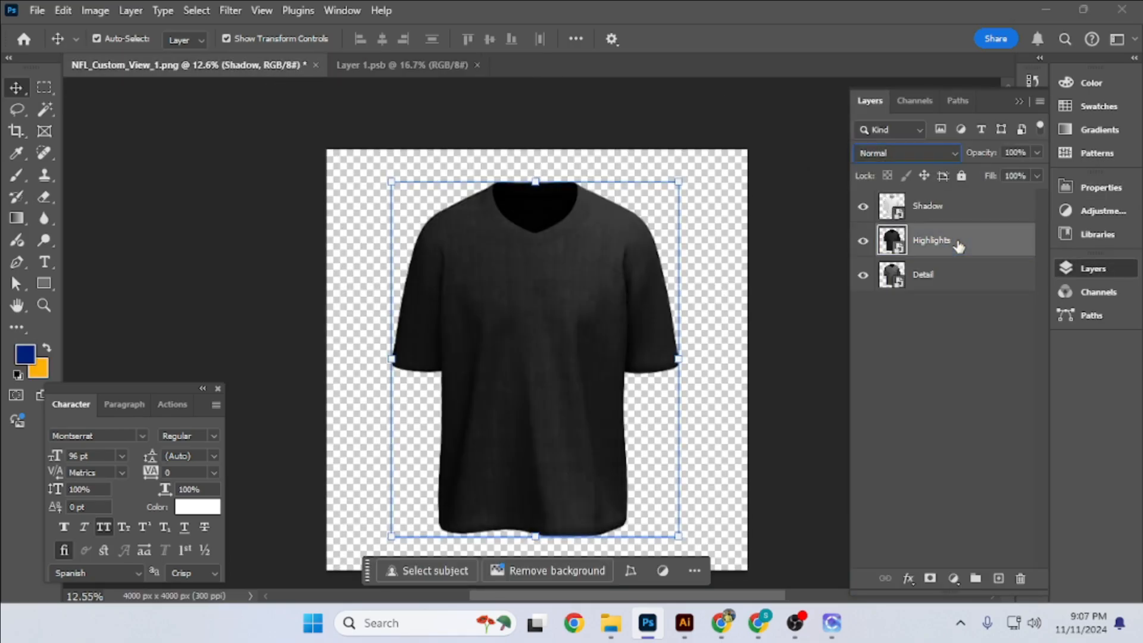
pyautogui.click(919, 156)
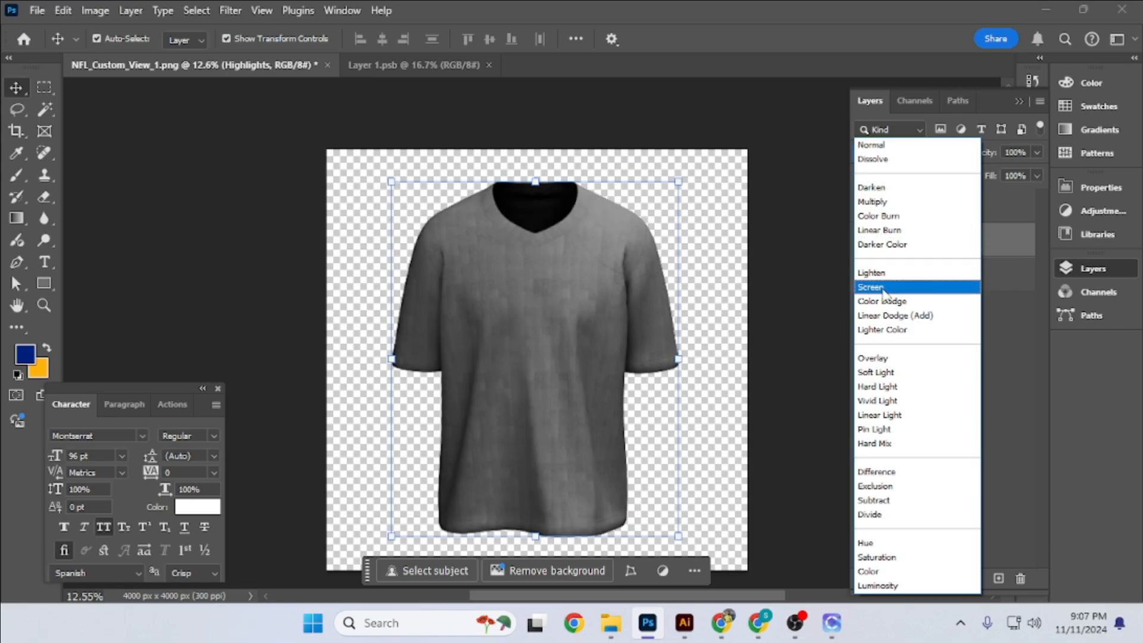
pyautogui.click(972, 288)
pyautogui.click(916, 151)
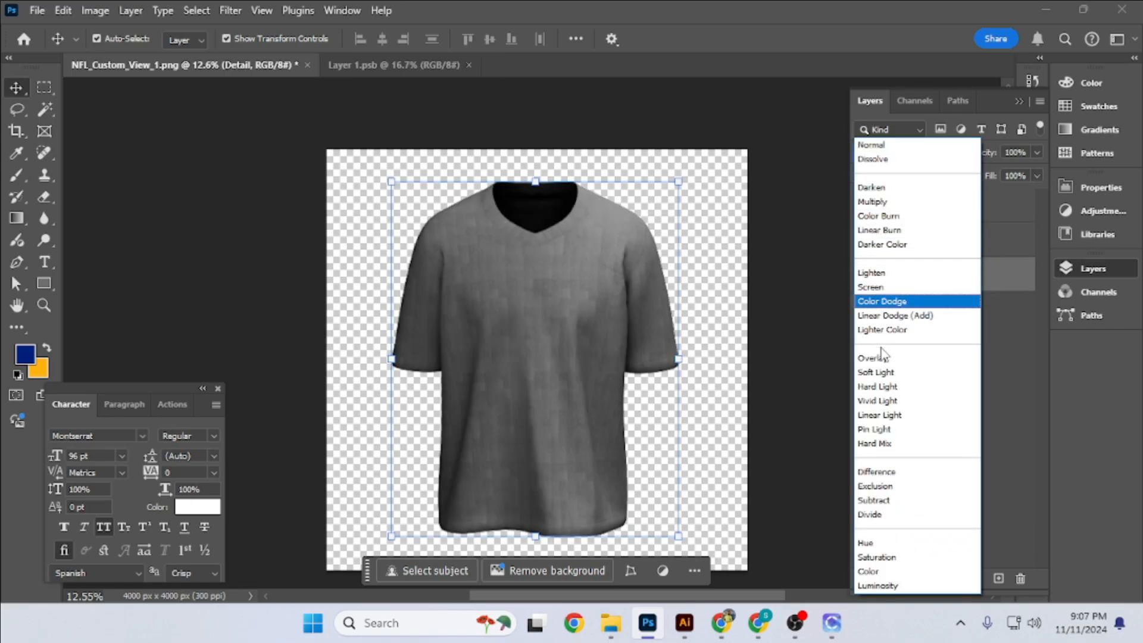
pyautogui.click(881, 363)
# - Load the shirt's outline as a selection and add an orange solid color fill layer beneath the Detail layer
pyautogui.keyDown('ctrl'); pyautogui.click(893, 278); pyautogui.keyUp('ctrl')
pyautogui.click(970, 278)
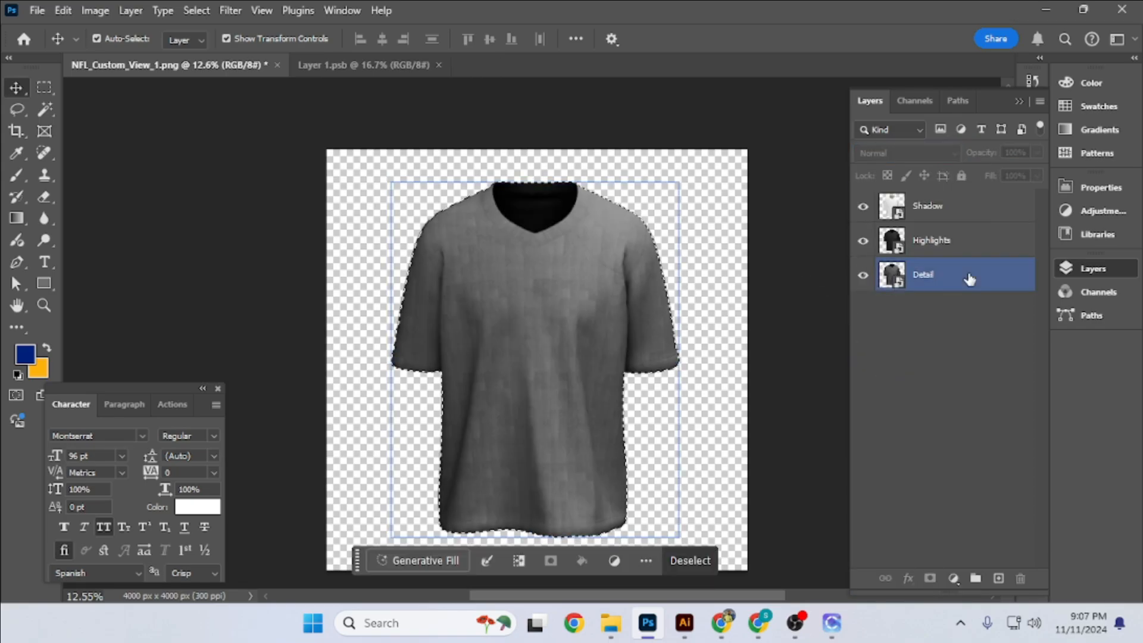
pyautogui.click(953, 578)
pyautogui.click(997, 282)
pyautogui.click(40, 370)
pyautogui.click(1079, 241)
pyautogui.moveTo(976, 276); pyautogui.dragTo(969, 328)
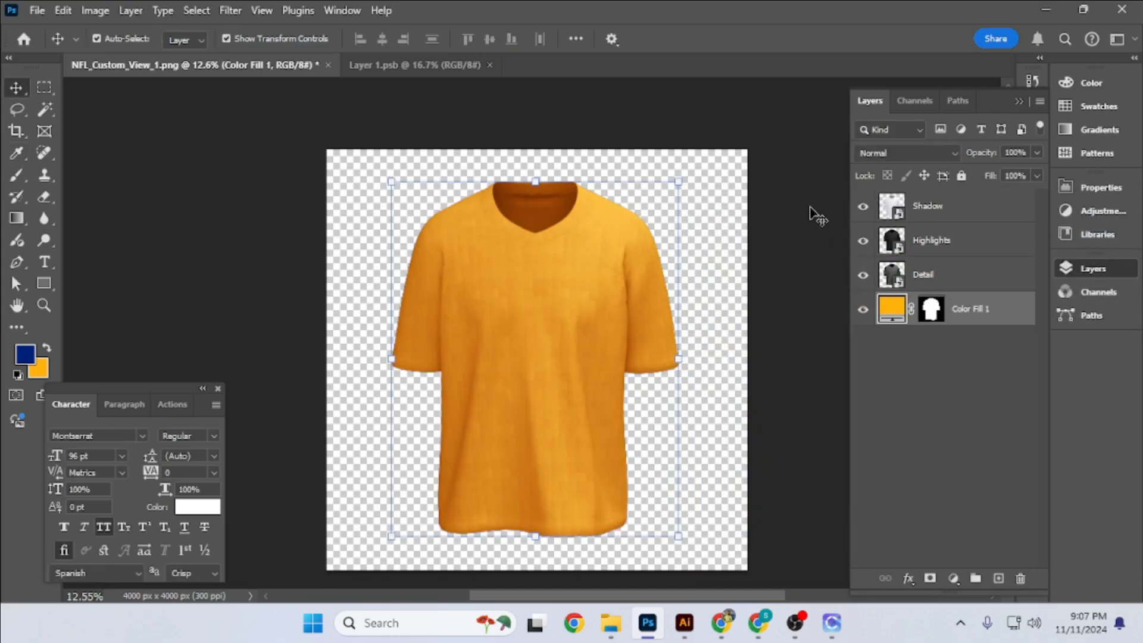
# - Examine the shading and fabric detail over the orange shirt at different zoom levels
pyautogui.click(816, 215)
pyautogui.scroll(16, 530, 211)
pyautogui.scroll(-15, 532, 216)
pyautogui.click(692, 283)
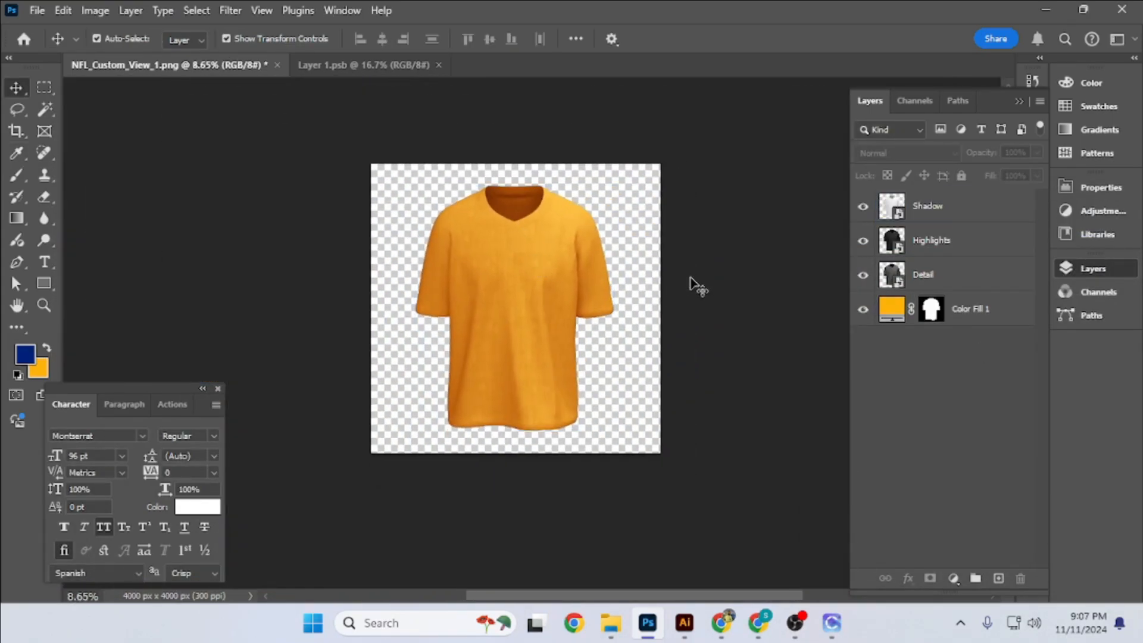
pyautogui.scroll(4, 476, 360)
pyautogui.click(517, 344)
pyautogui.moveTo(565, 170); pyautogui.dragTo(548, 184)
# - Load the shirt's outline as a selection and subtract the sleeve and collar paths so only the body is selected
pyautogui.click(923, 247)
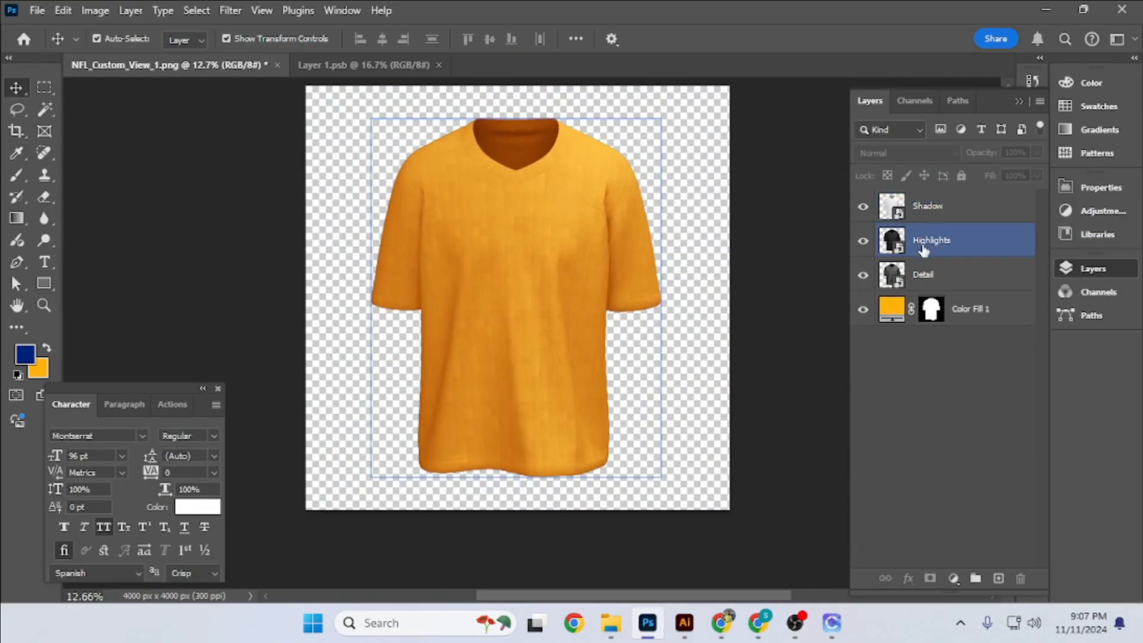
pyautogui.keyDown('ctrl'); pyautogui.click(892, 242); pyautogui.keyUp('ctrl')
pyautogui.click(818, 232)
pyautogui.click(957, 100)
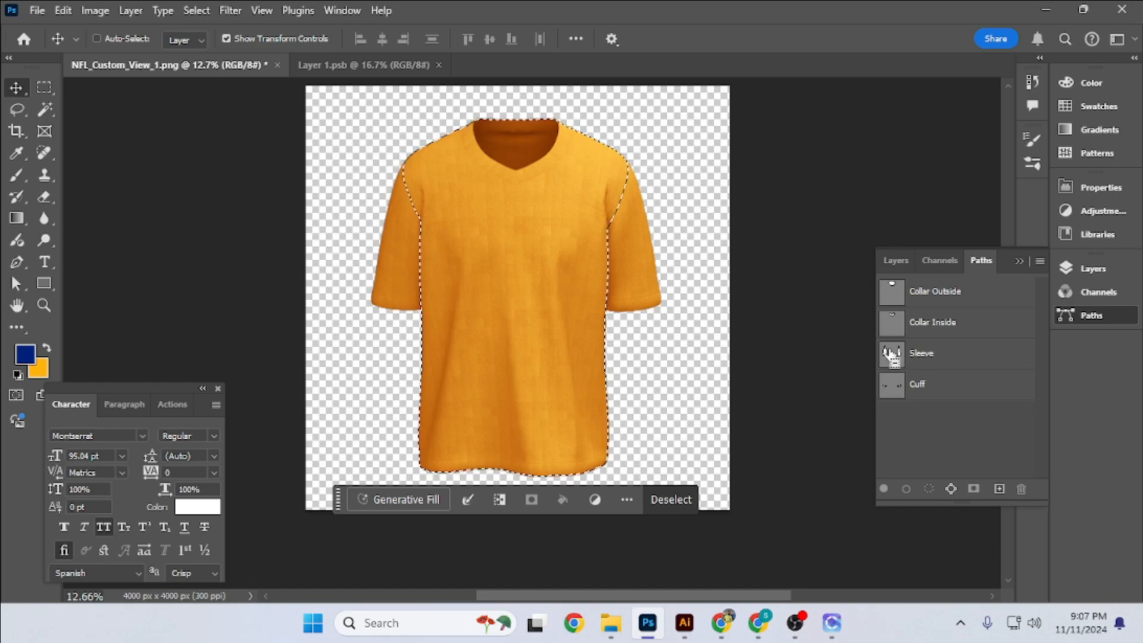
pyautogui.click(1065, 269)
# - Fill the body selection with a solid color layer in 002180 and name the layer Body
pyautogui.click(953, 578)
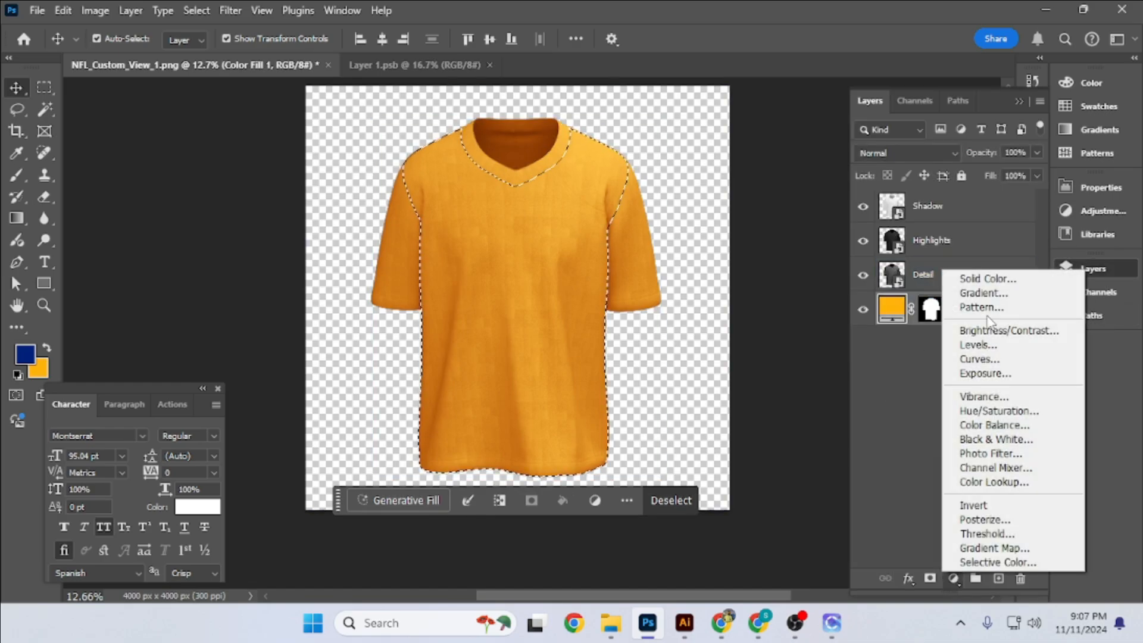
pyautogui.click(982, 273)
pyautogui.click(40, 369)
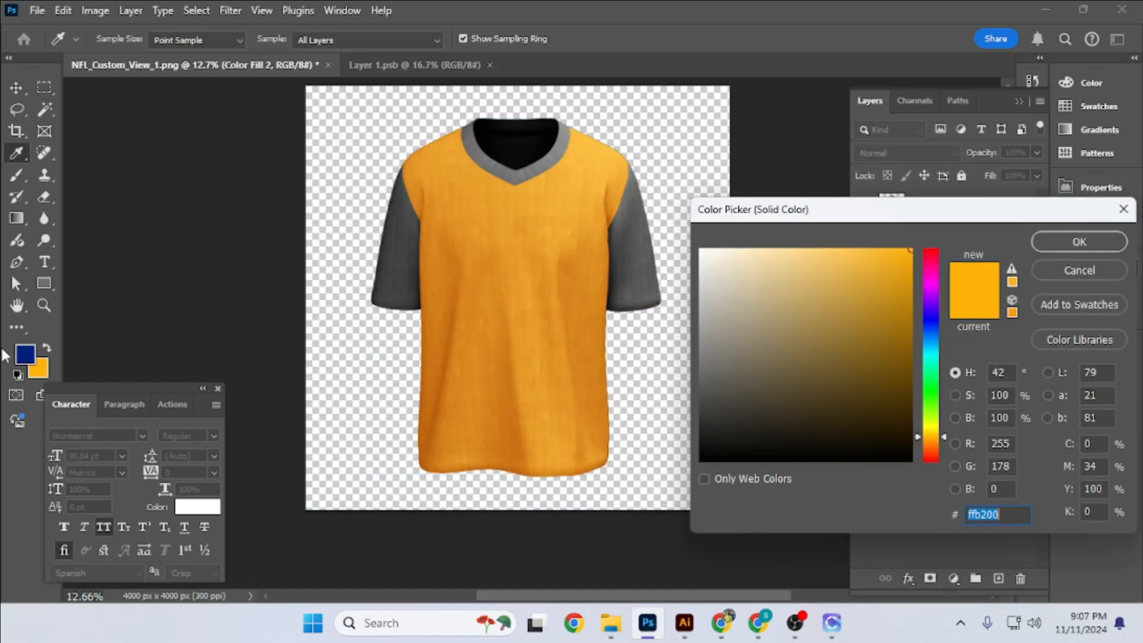
pyautogui.click(911, 352)
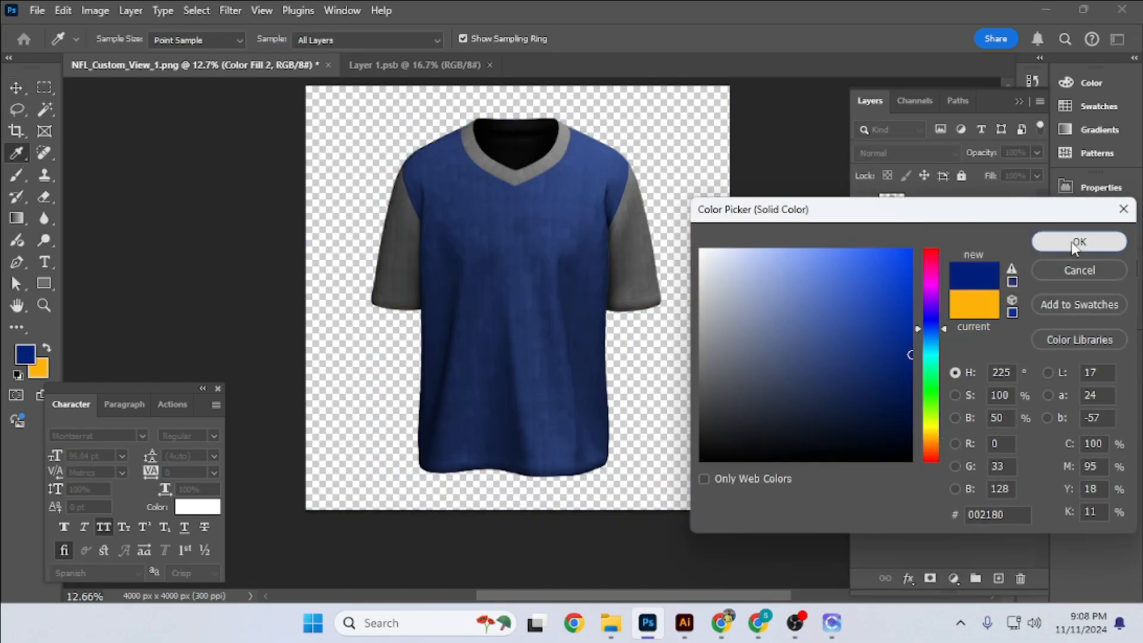
pyautogui.click(1079, 242)
pyautogui.doubleClick(976, 309)
# - Load the Sleeve path as a selection, fill it with a solid color layer in ffb200 and name the layer Sleeve
pyautogui.click(957, 101)
pyautogui.keyDown('ctrl'); pyautogui.click(893, 352); pyautogui.keyUp('ctrl')
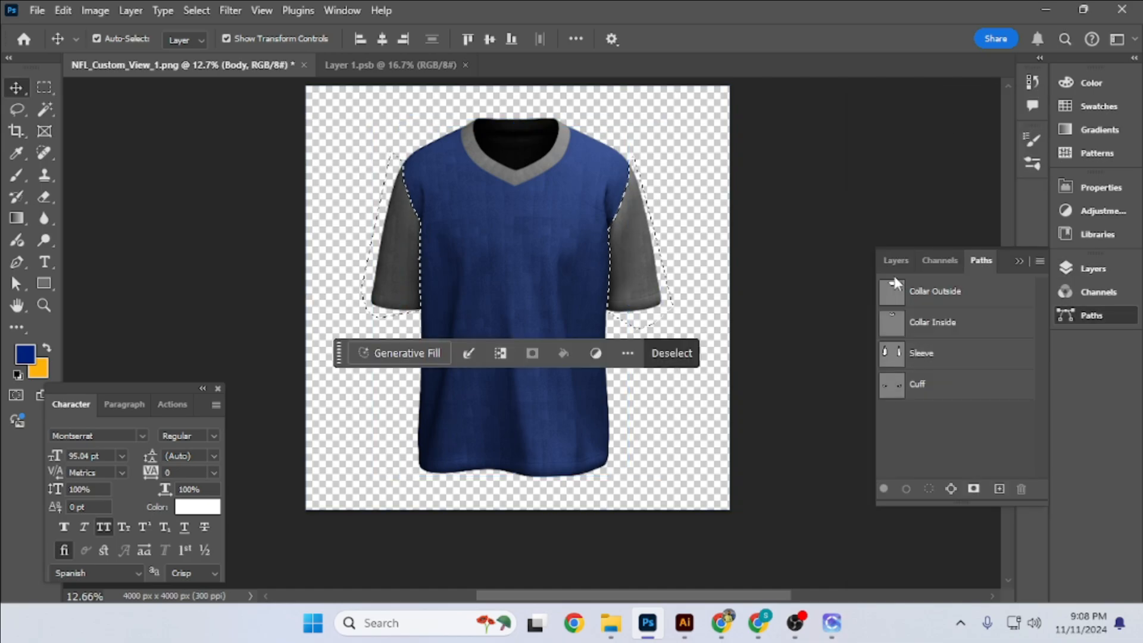
pyautogui.click(895, 258)
pyautogui.click(953, 578)
pyautogui.click(987, 283)
pyautogui.click(39, 369)
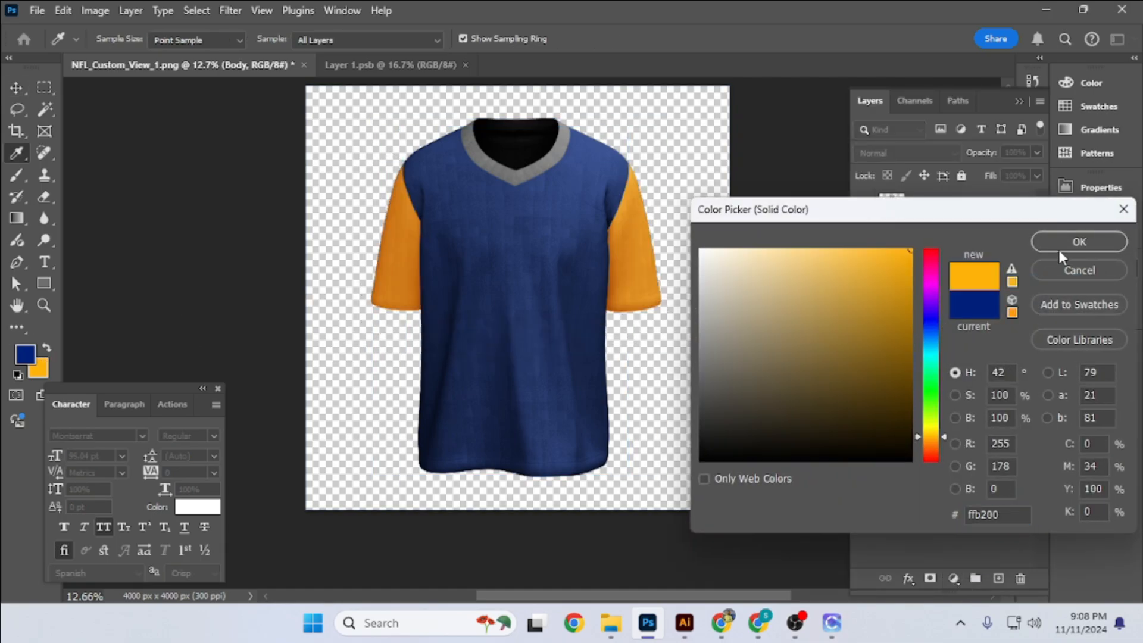
pyautogui.click(1065, 244)
pyautogui.doubleClick(977, 308)
# - Select the collar band from the two collar paths, fill it with an orange solid color layer and name it Collar
pyautogui.click(1090, 316)
pyautogui.keyDown('ctrl'); pyautogui.click(891, 321); pyautogui.keyUp('ctrl')
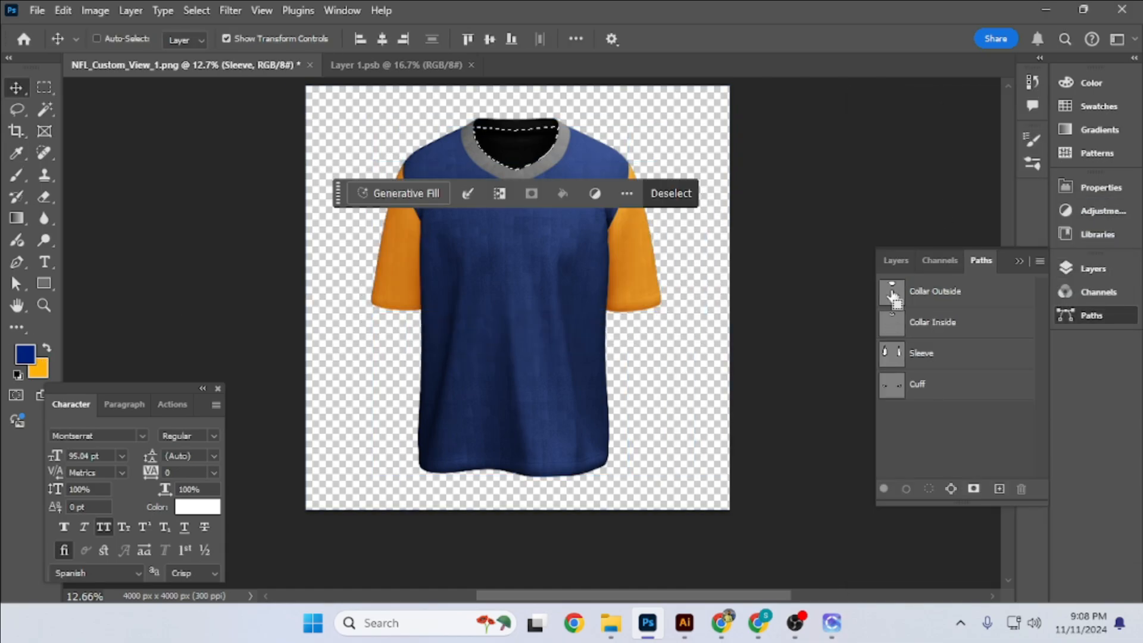
pyautogui.click(895, 261)
pyautogui.click(953, 578)
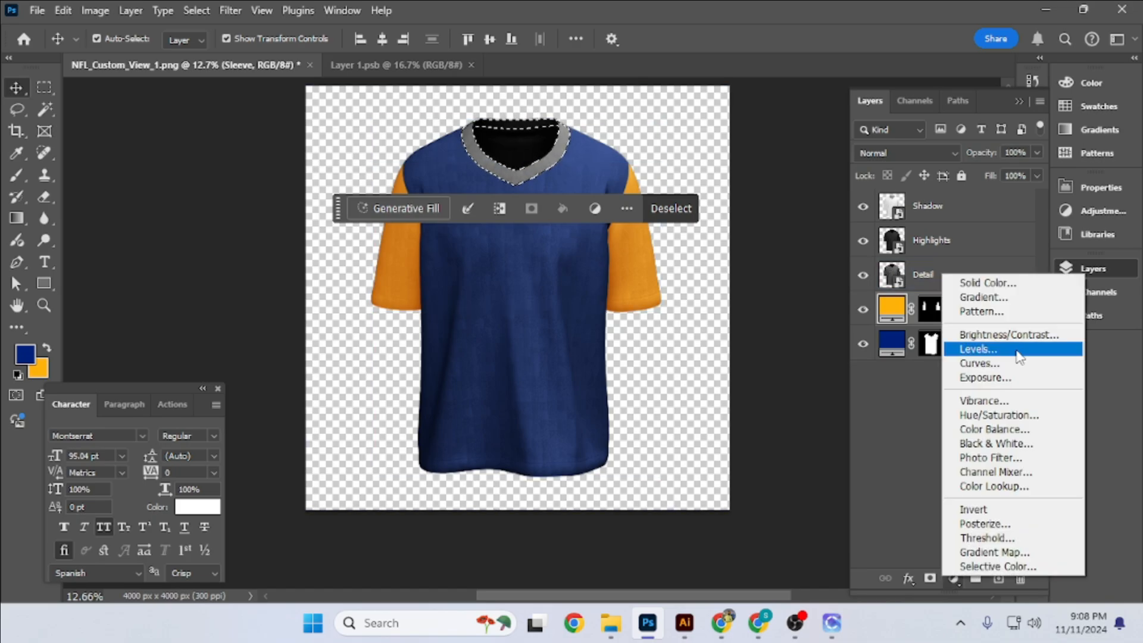
pyautogui.click(981, 282)
pyautogui.click(39, 370)
pyautogui.click(1098, 238)
pyautogui.doubleClick(976, 309)
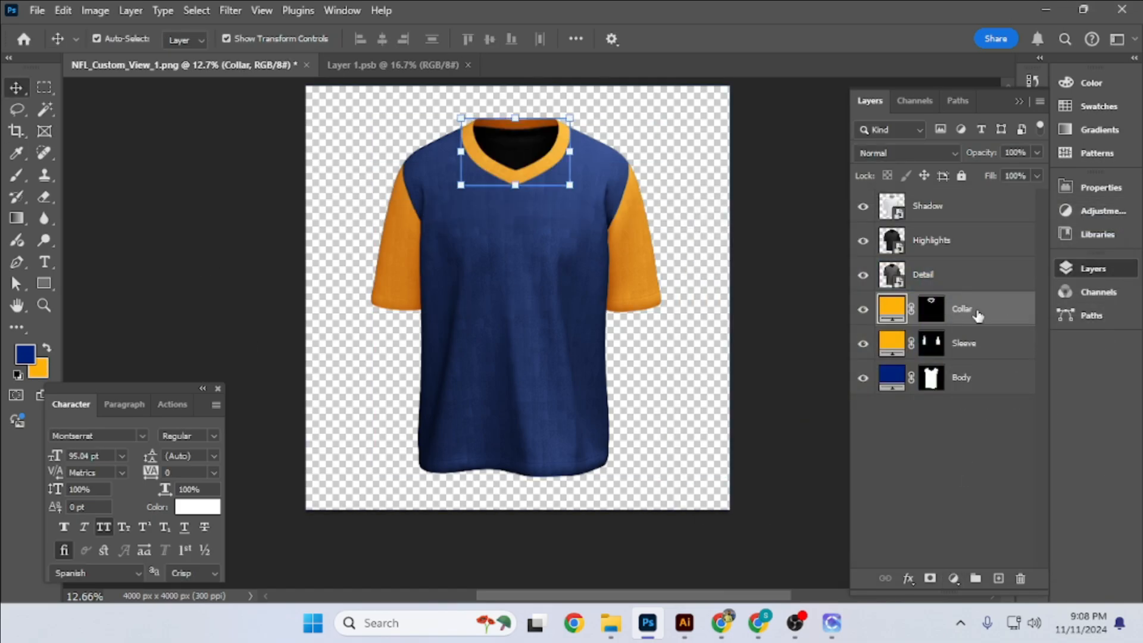
# - Group the Shadow, Highlights and Detail layers and name the group Adjusment
pyautogui.click(963, 276)
pyautogui.keyDown('shift'); pyautogui.click(951, 210); pyautogui.keyUp('shift')
pyautogui.hotkey('ctrl', 'g')
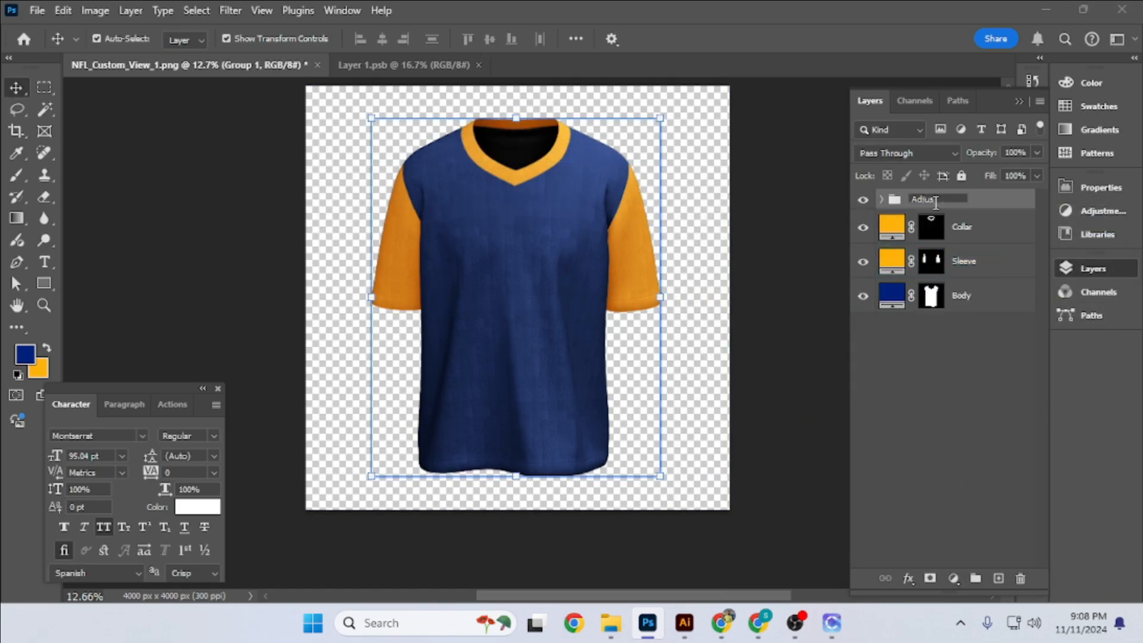
# - Group the Collar, Sleeve and Body fill layers and name the group Colors
pyautogui.click(962, 226)
pyautogui.keyDown('shift'); pyautogui.click(961, 295); pyautogui.keyUp('shift')
pyautogui.hotkey('ctrl', 'g')
pyautogui.doubleClick(928, 220)
pyautogui.write('Colors')
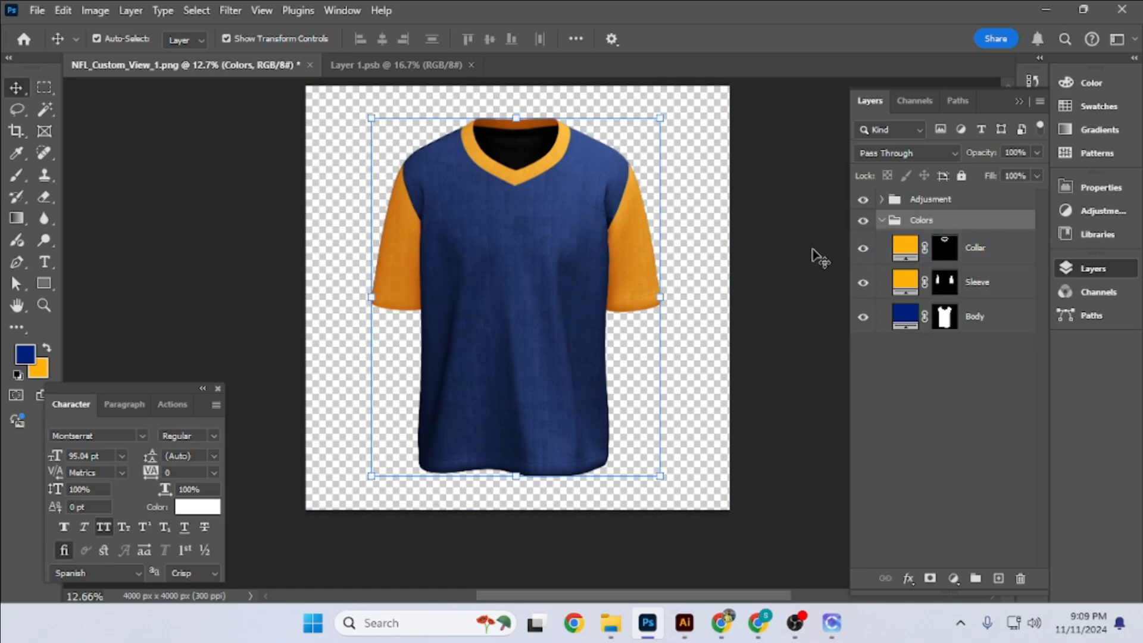
pyautogui.click(819, 257)
# - Select the neck opening from the collar paths, fill it with a dark blue solid color layer and name it Inside
pyautogui.keyDown('ctrl'); pyautogui.click(896, 262); pyautogui.keyUp('ctrl')
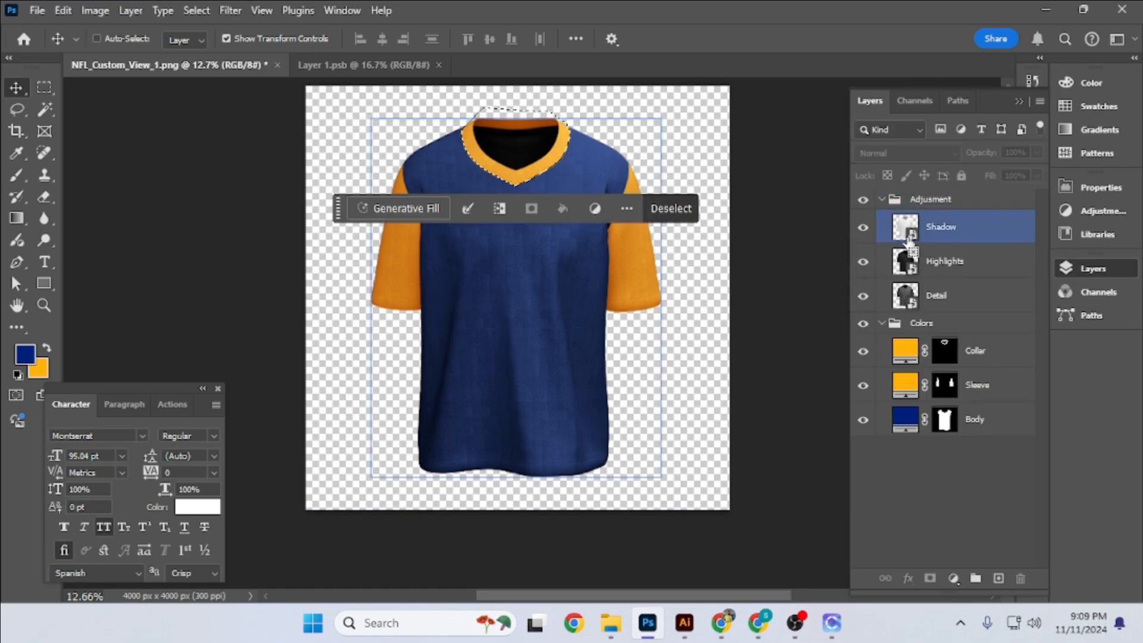
pyautogui.click(894, 264)
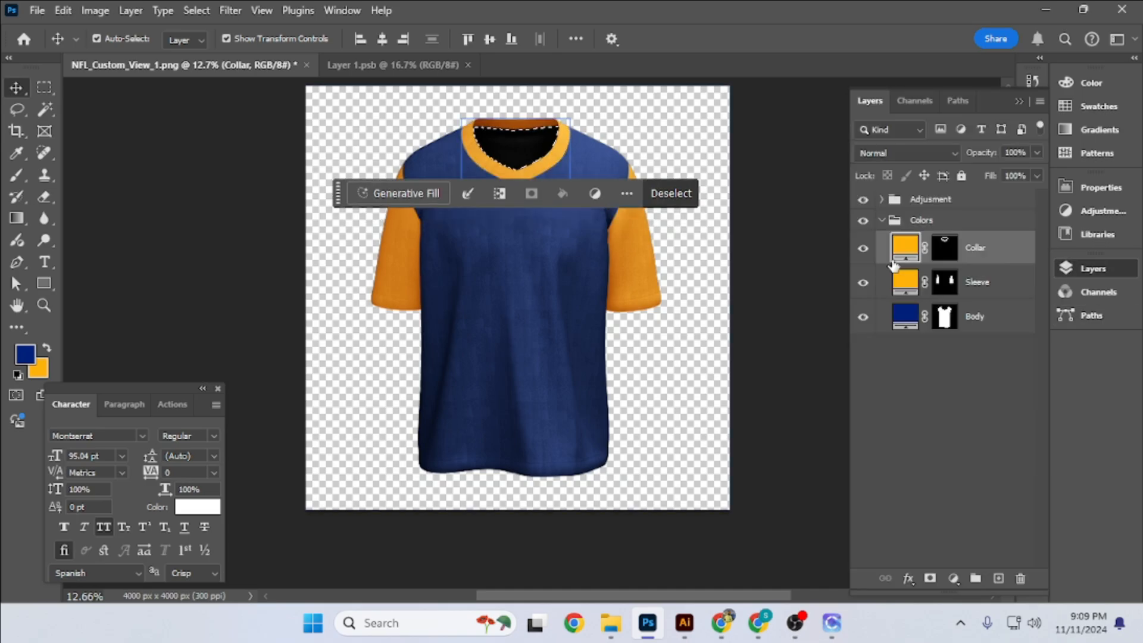
pyautogui.click(954, 578)
pyautogui.click(967, 275)
pyautogui.click(1043, 246)
pyautogui.doubleClick(990, 247)
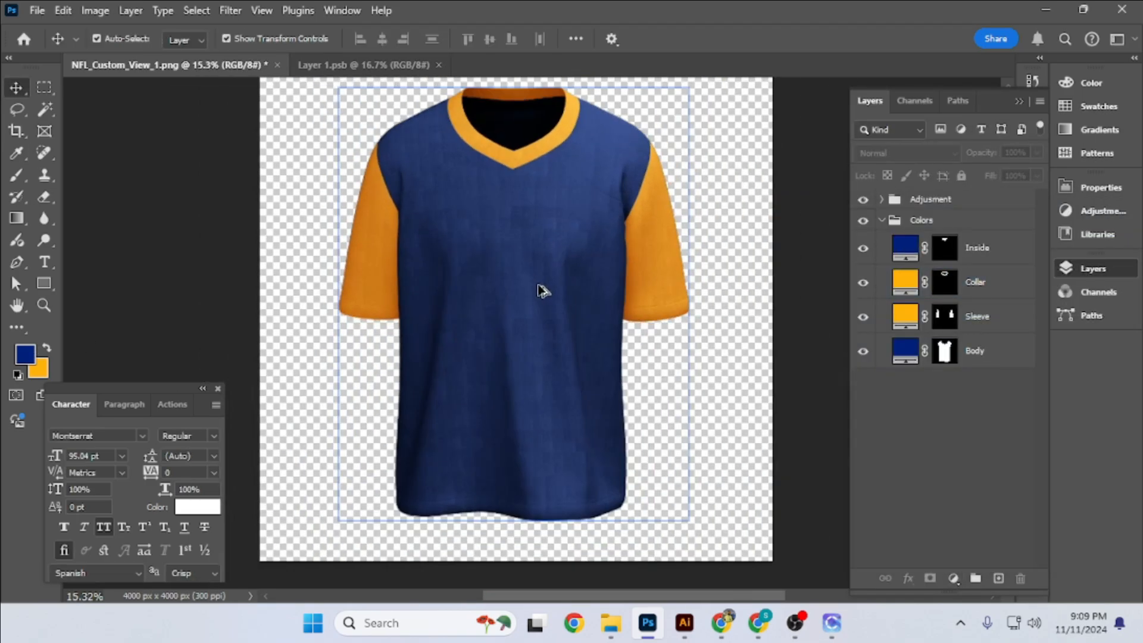
# - Add a Vibrance adjustment masked to the shirt above the Shadow layer, with Vibrance +13 and Saturation +8
pyautogui.click(924, 235)
pyautogui.keyDown('ctrl'); pyautogui.click(922, 235); pyautogui.keyUp('ctrl')
pyautogui.click(953, 578)
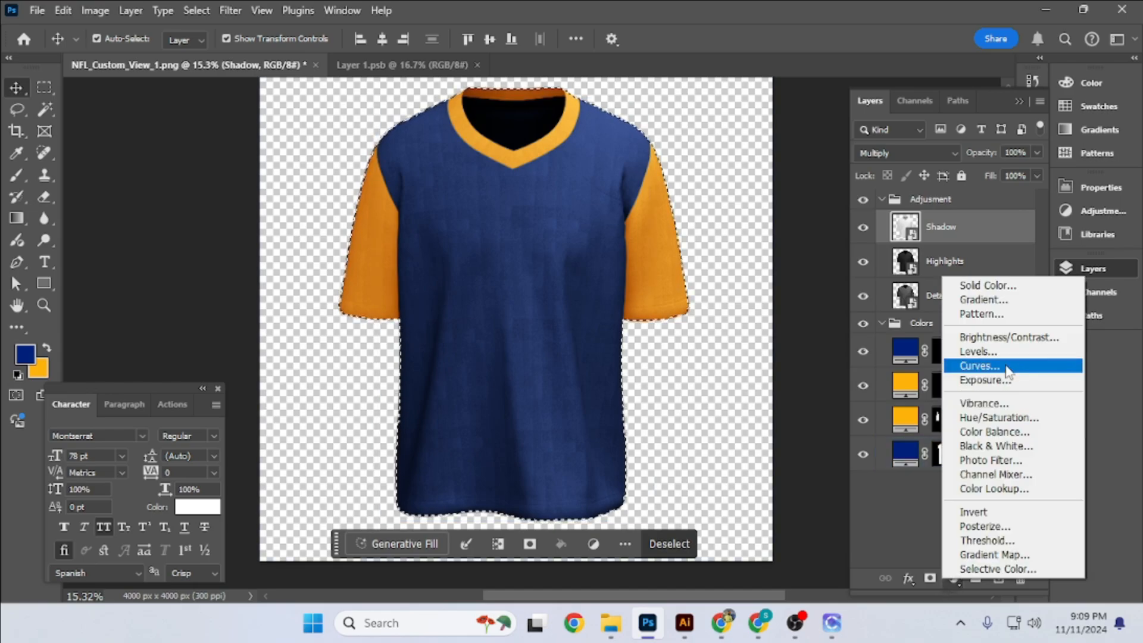
pyautogui.click(976, 409)
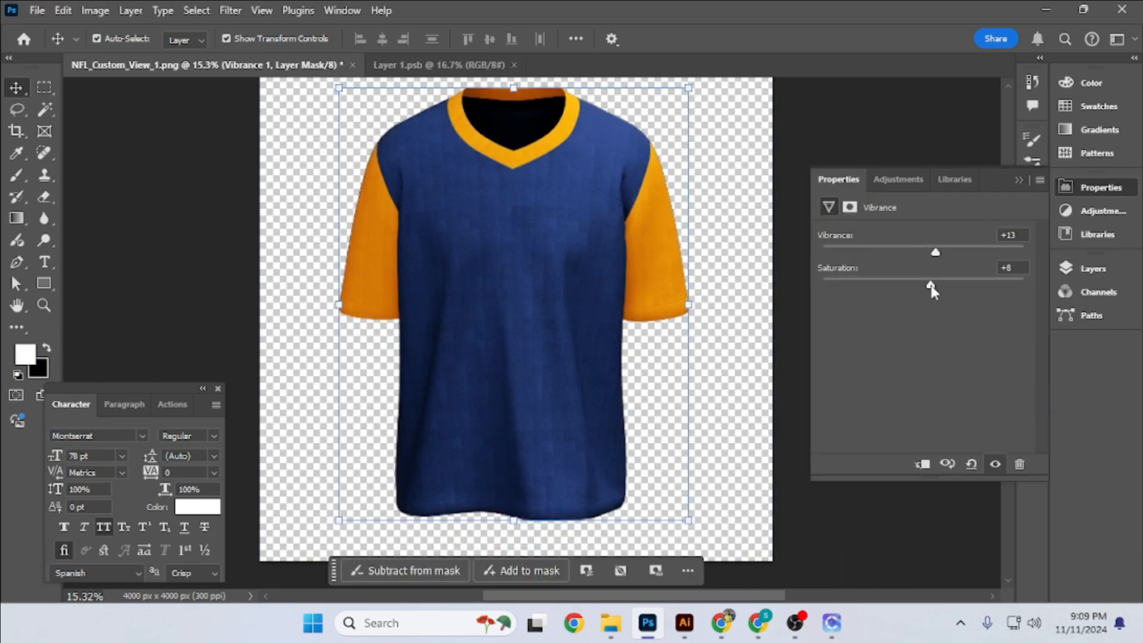
# - Set the Vibrance adjustment to Vibrance +10 and Saturation +5
pyautogui.click(1016, 267)
pyautogui.write('5')
pyautogui.click(1016, 236)
pyautogui.write('10')
# - Open the Highlights smart object, lower the upper part of its Curves adjustment slightly, and save it
pyautogui.click(1092, 269)
pyautogui.click(936, 329)
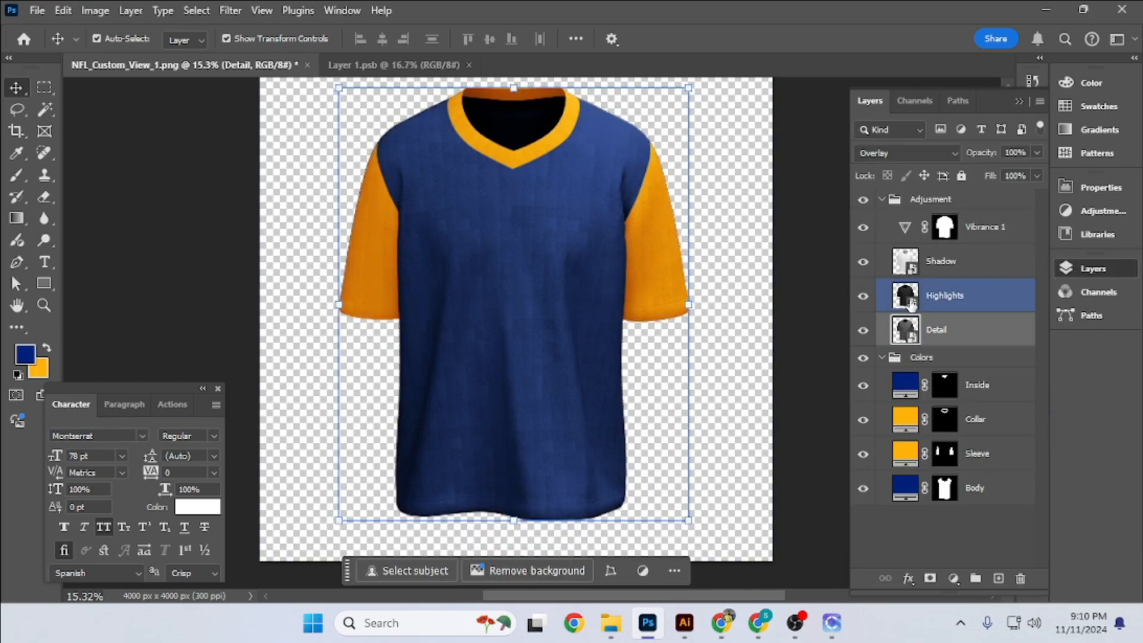
pyautogui.click(937, 262)
pyautogui.doubleClick(908, 300)
pyautogui.doubleClick(891, 208)
pyautogui.moveTo(990, 414); pyautogui.dragTo(988, 421)
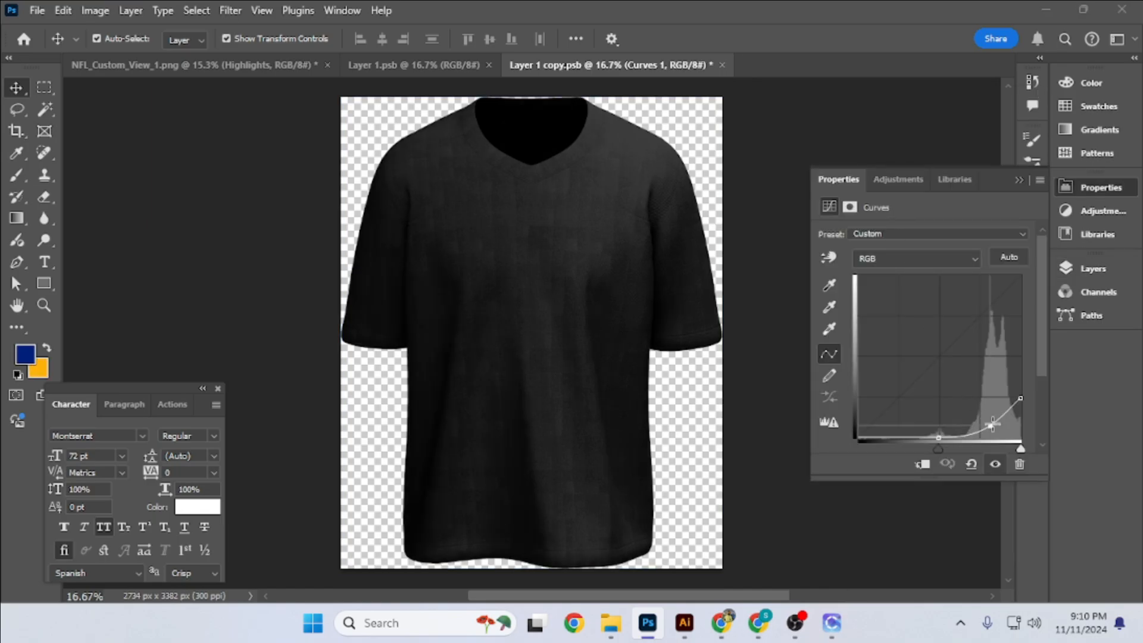
pyautogui.click(789, 183)
pyautogui.hotkey('ctrl', 's')
pyautogui.click(302, 66)
# - Collapse the Adjusment and Colors layer groups
pyautogui.click(383, 181)
pyautogui.scroll(6, 511, 249)
pyautogui.scroll(-6, 522, 315)
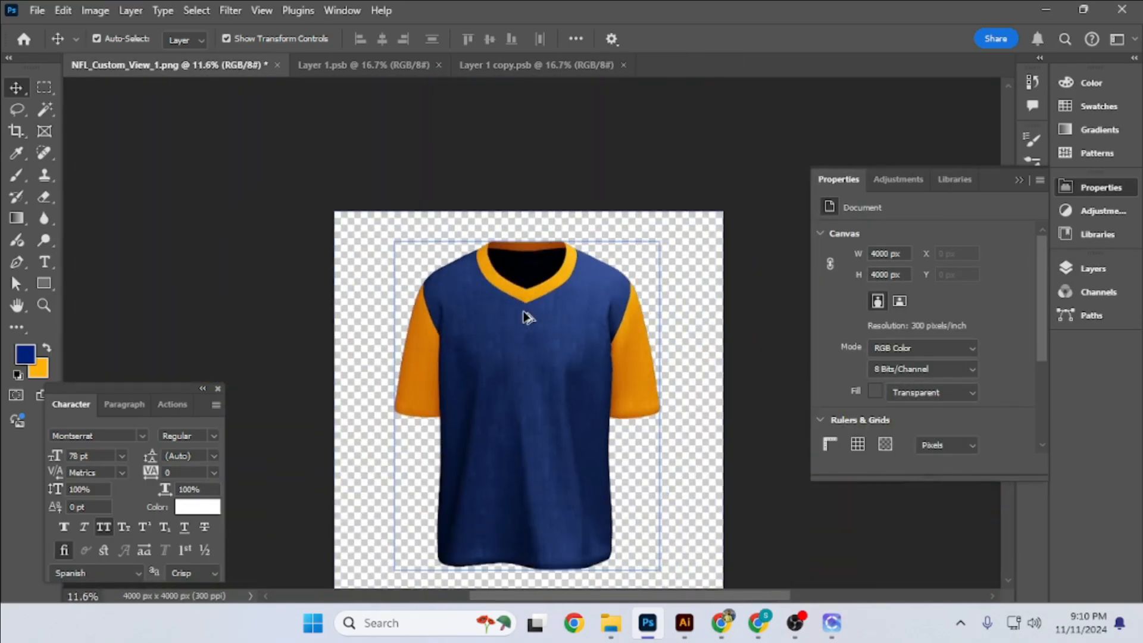
pyautogui.moveTo(525, 318); pyautogui.dragTo(503, 198)
pyautogui.scroll(1, 510, 213)
pyautogui.scroll(-2, 509, 212)
pyautogui.click(1119, 269)
pyautogui.click(883, 213)
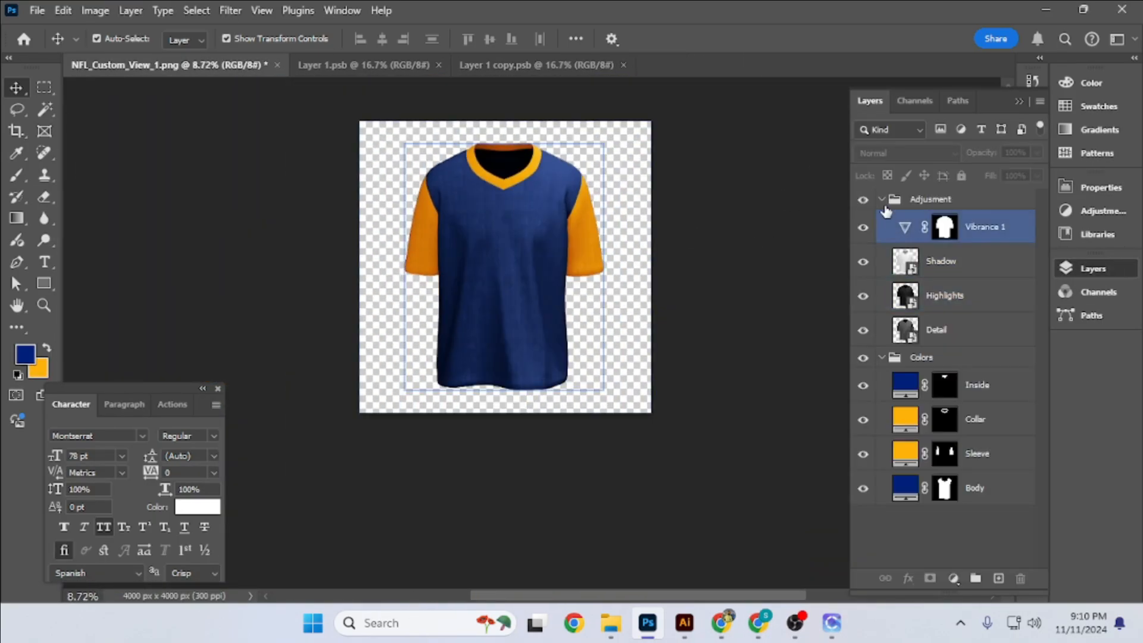
pyautogui.click(881, 200)
pyautogui.click(882, 220)
# - Marquee-select a rectangle about 2323 × 3502 px over the shirt and fill it with the orange background color on a new layer
pyautogui.click(778, 252)
pyautogui.scroll(3, 488, 262)
pyautogui.moveTo(488, 262); pyautogui.dragTo(496, 311)
pyautogui.press('m')
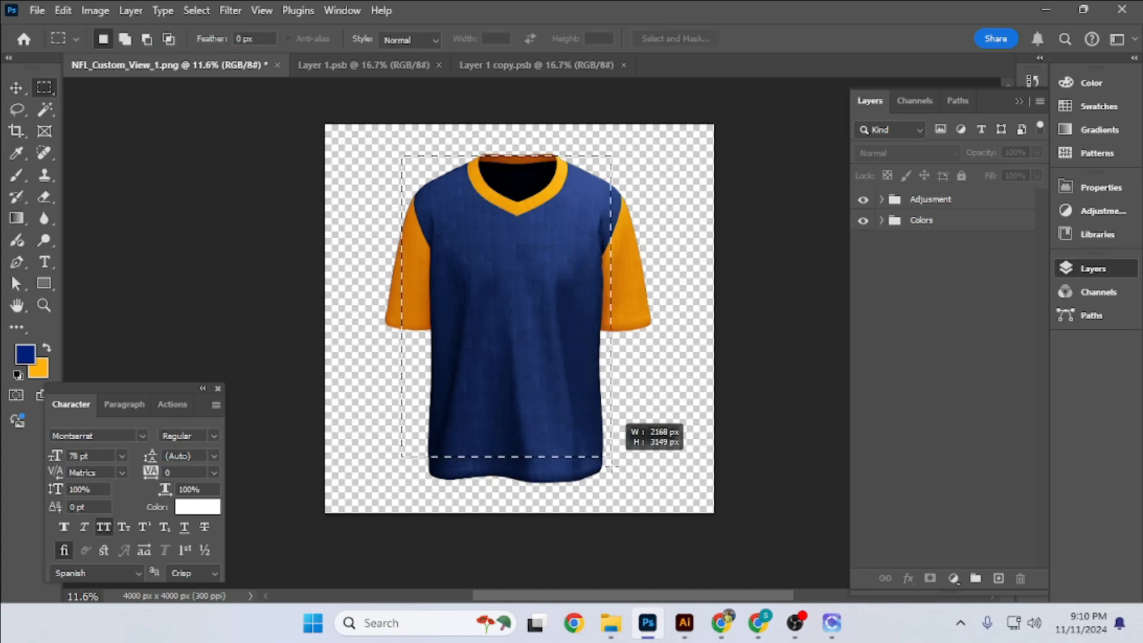
pyautogui.moveTo(622, 492); pyautogui.dragTo(627, 494)
pyautogui.click(998, 579)
pyautogui.hotkey('ctrl', 'BackSpace')
pyautogui.hotkey('ctrl', 'd')
pyautogui.press('v')
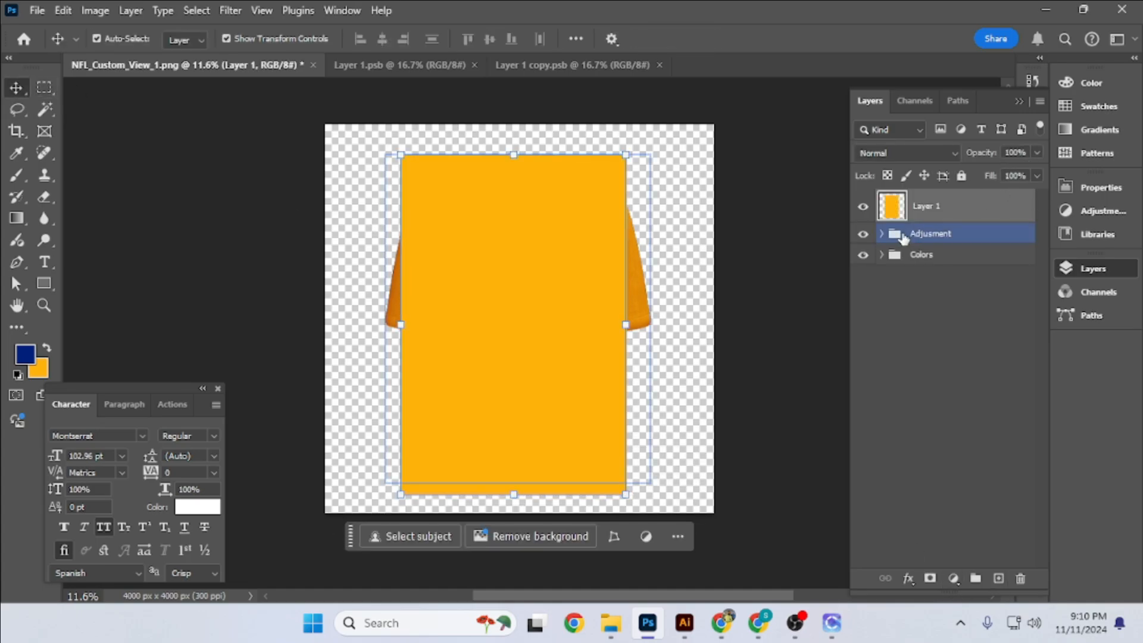
# - Center the orange rectangle layer horizontally on the shirt
pyautogui.click(881, 234)
pyautogui.click(946, 296)
pyautogui.click(966, 209)
pyautogui.hotkey('ctrl', 'z')
pyautogui.hotkey('ctrl', 'z')
pyautogui.hotkey('ctrl', 'shift', 'z')
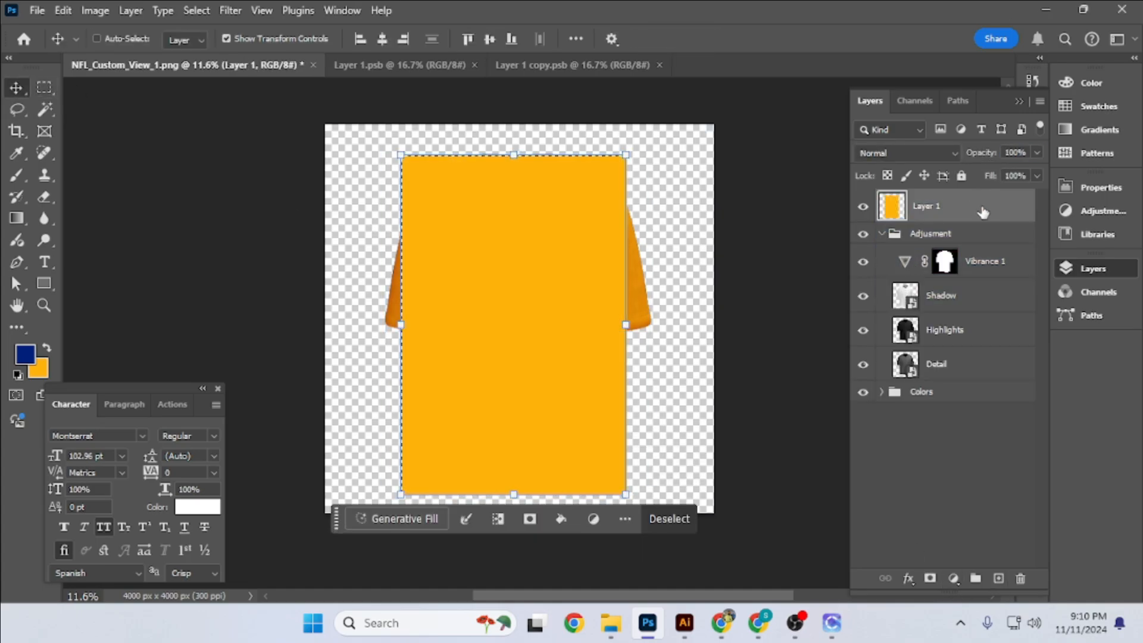
pyautogui.hotkey('ctrl', 'shift', 'z')
pyautogui.click(983, 232)
pyautogui.click(983, 208)
# - Convert the orange rectangle layer to a smart object and lower its opacity to 52%
pyautogui.press('8')
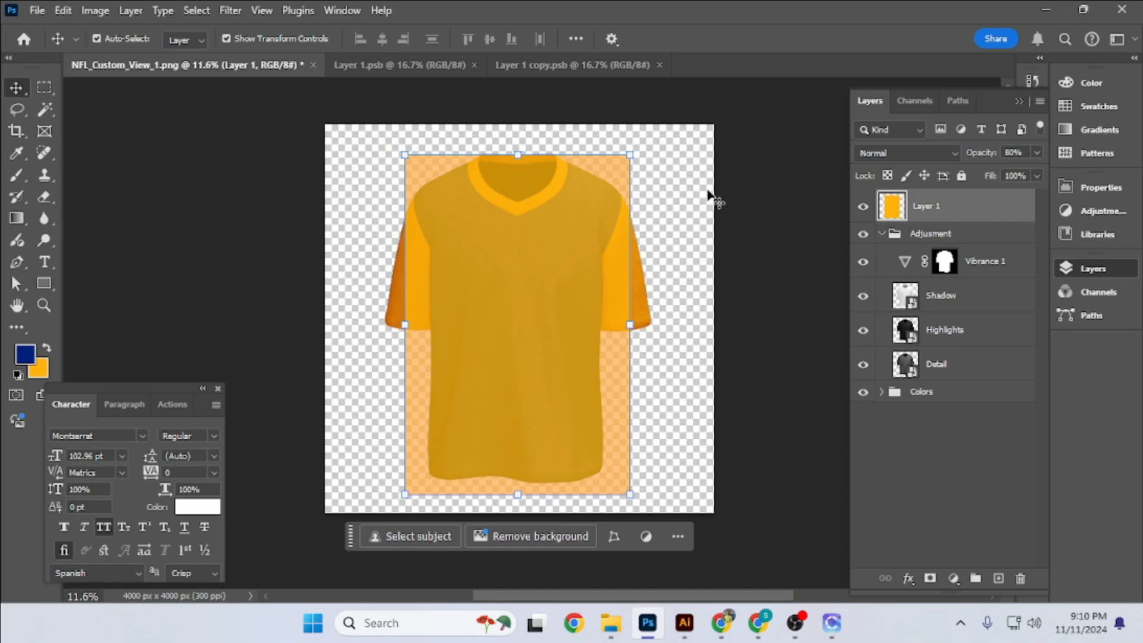
pyautogui.click(1040, 101)
pyautogui.click(904, 477)
pyautogui.press('8')
pyautogui.press('9')
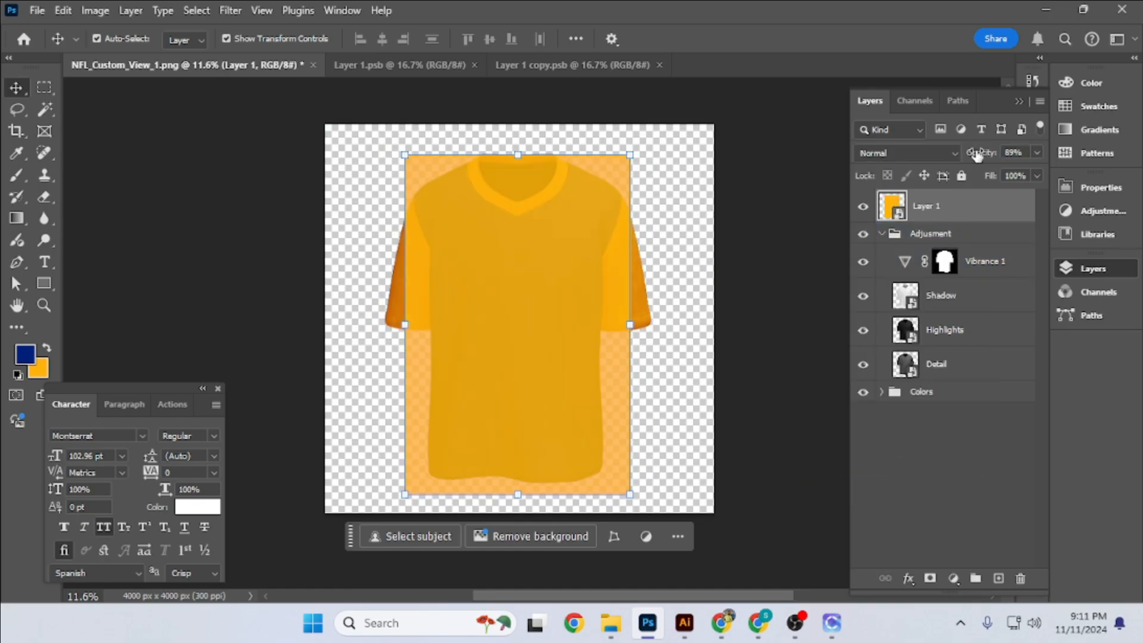
pyautogui.moveTo(499, 424); pyautogui.dragTo(501, 420)
pyautogui.moveTo(992, 154); pyautogui.dragTo(971, 158)
# - Warp the top of the orange rectangle so its corners drop and its upper edge follows the shirt's shoulders
pyautogui.hotkey('ctrl', 't')
pyautogui.moveTo(536, 351); pyautogui.dragTo(540, 416)
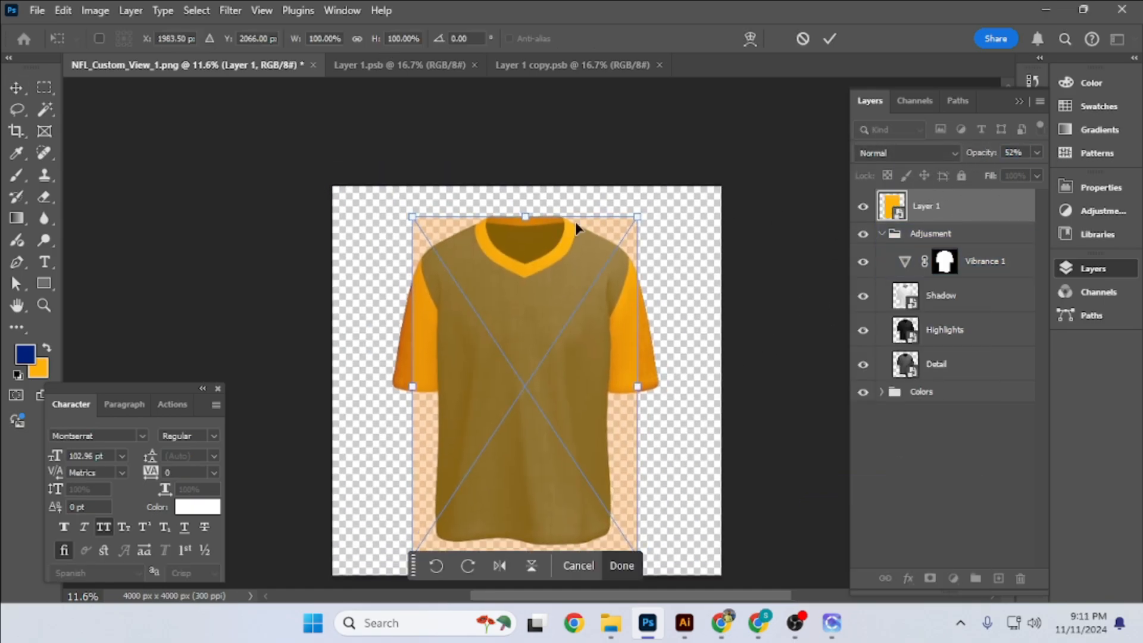
pyautogui.click(752, 42)
pyautogui.scroll(5, 594, 238)
pyautogui.click(750, 39)
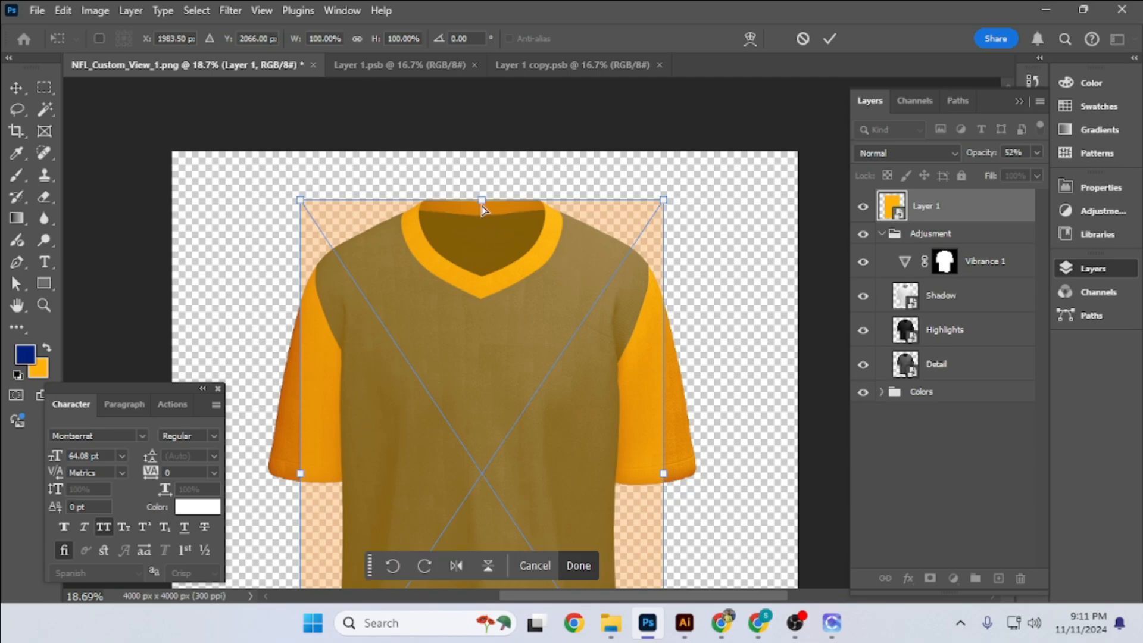
pyautogui.moveTo(481, 200); pyautogui.dragTo(481, 228)
pyautogui.click(750, 39)
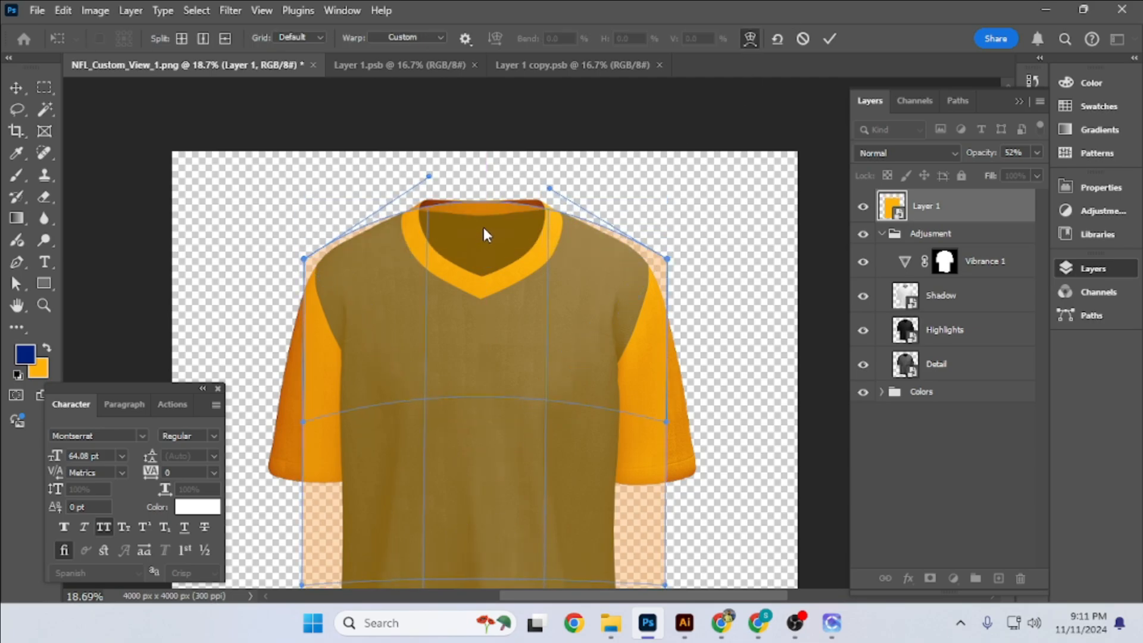
# - Bend the upper sides of the warped rectangle inward beneath both sleeves
pyautogui.scroll(-3, 505, 331)
pyautogui.moveTo(661, 288); pyautogui.dragTo(580, 293)
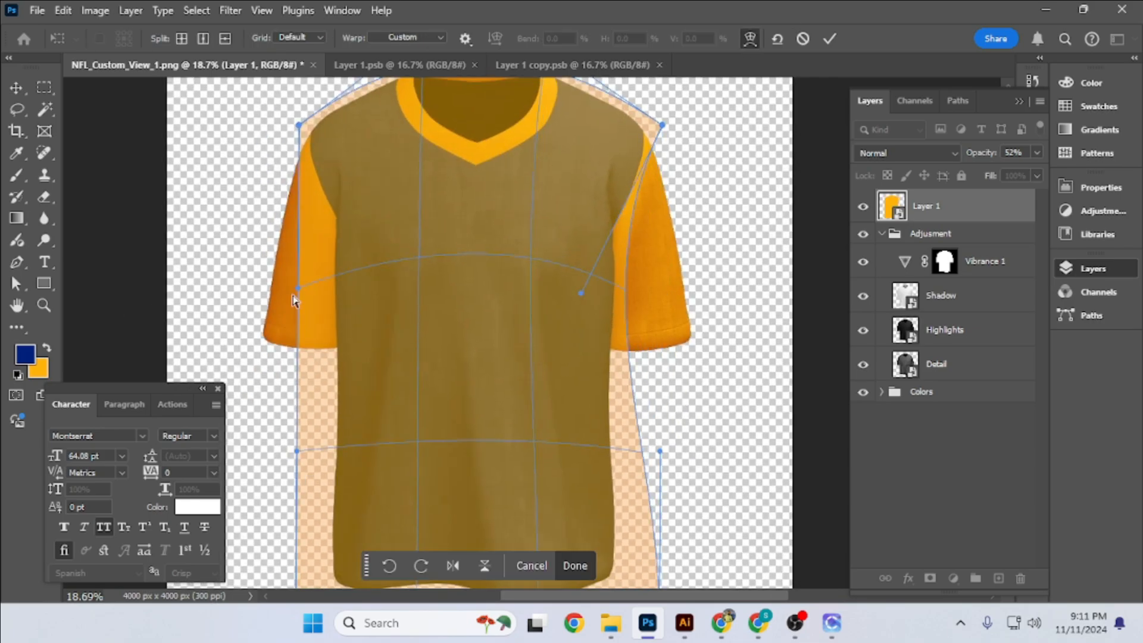
pyautogui.moveTo(298, 288); pyautogui.dragTo(352, 291)
# - Raise the bottom edge of the warped rectangle and bring both bottom corners in to the shirt's hem
pyautogui.moveTo(418, 379); pyautogui.dragTo(439, 251)
pyautogui.click(750, 39)
pyautogui.moveTo(497, 488); pyautogui.dragTo(499, 473)
pyautogui.click(750, 39)
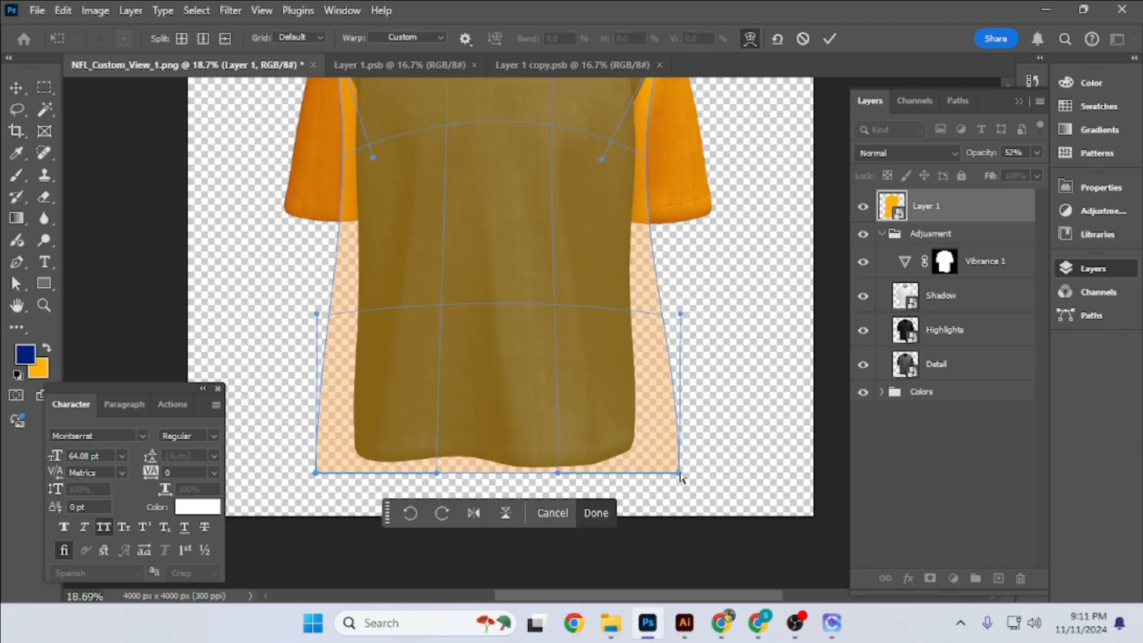
pyautogui.moveTo(679, 474); pyautogui.dragTo(638, 463)
pyautogui.scroll(3, 553, 394)
pyautogui.moveTo(553, 394); pyautogui.dragTo(599, 316)
pyautogui.moveTo(285, 422); pyautogui.dragTo(338, 410)
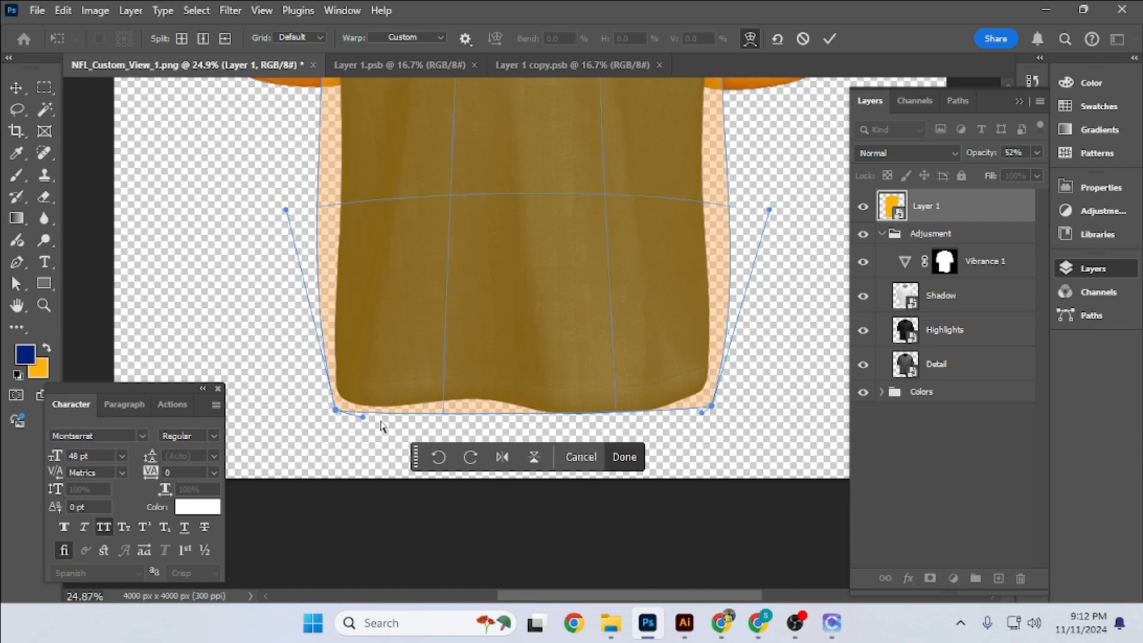
# - Bend the lower sides of the warp inward and refine its bottom corners to fit the lower body
pyautogui.scroll(3, 428, 383)
pyautogui.moveTo(288, 298); pyautogui.dragTo(333, 262)
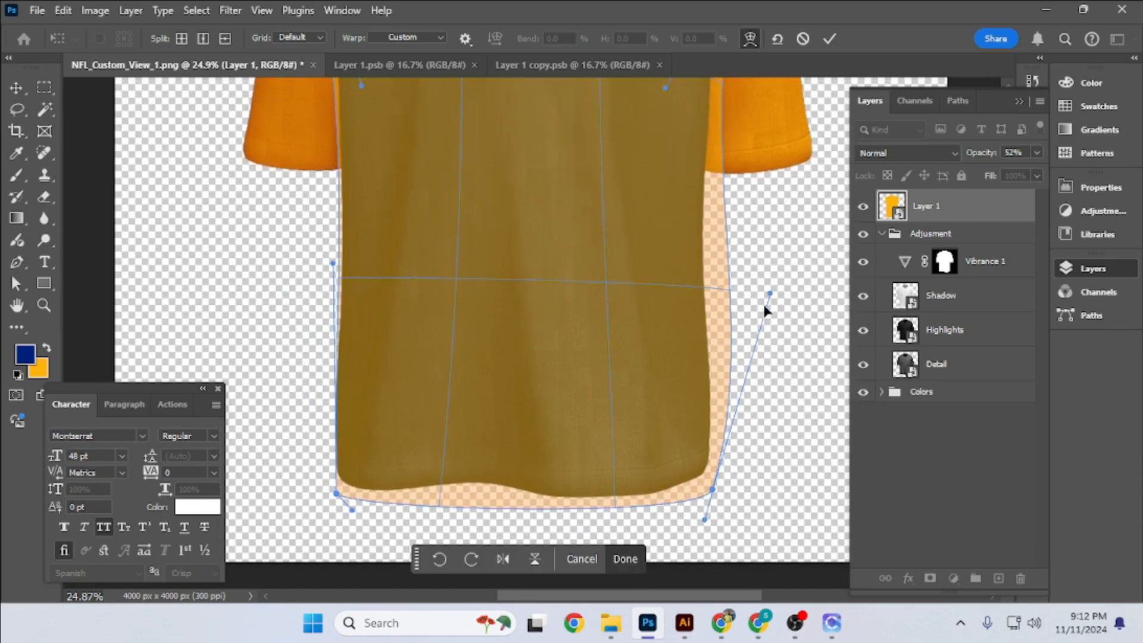
pyautogui.moveTo(770, 294); pyautogui.dragTo(724, 278)
pyautogui.moveTo(712, 490); pyautogui.dragTo(714, 480)
pyautogui.moveTo(336, 493); pyautogui.dragTo(330, 486)
# - Fine-tune the side curves of the warp against the shirt's body and apply the transform
pyautogui.scroll(-3, 448, 293)
pyautogui.moveTo(448, 293); pyautogui.dragTo(432, 418)
pyautogui.scroll(-2, 509, 410)
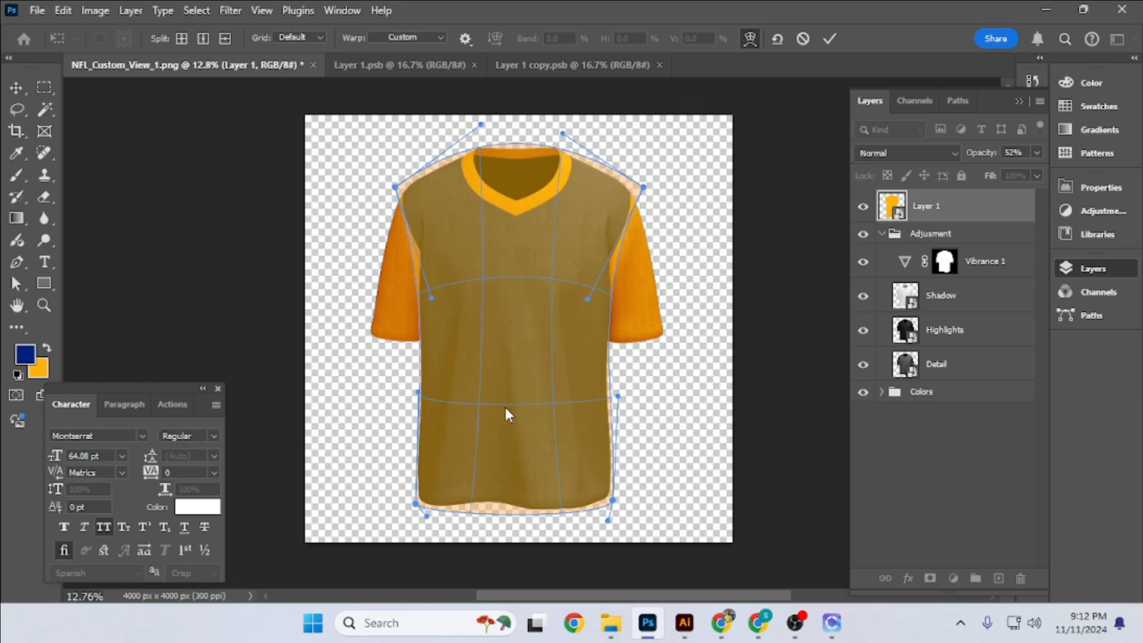
pyautogui.moveTo(587, 298); pyautogui.dragTo(593, 270)
pyautogui.moveTo(431, 297); pyautogui.dragTo(433, 272)
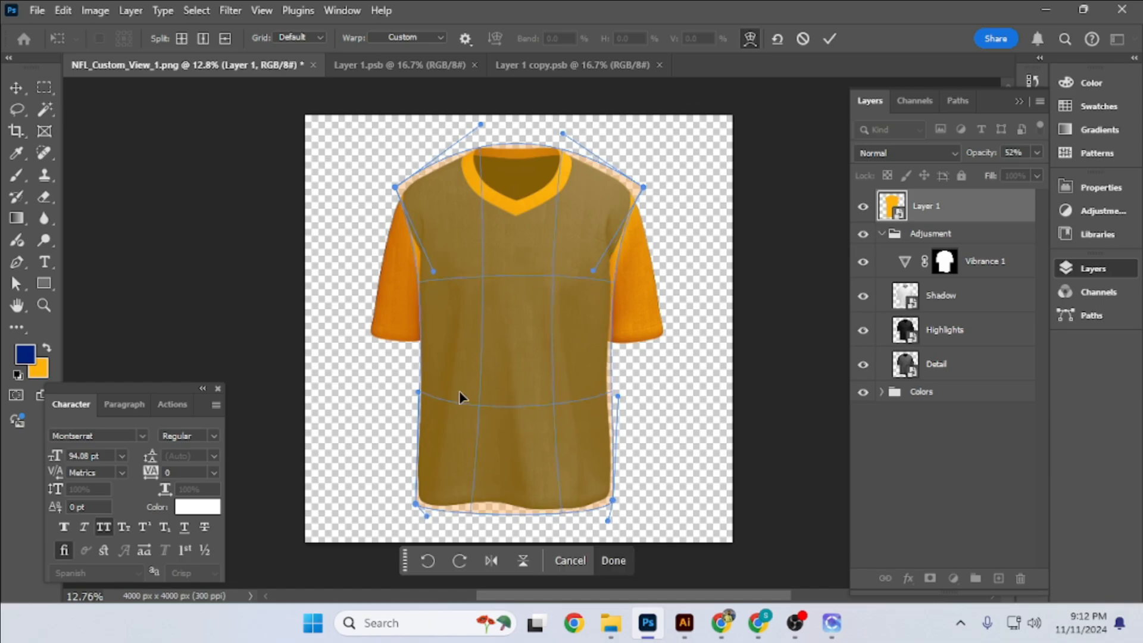
pyautogui.moveTo(617, 396); pyautogui.dragTo(617, 422)
pyautogui.moveTo(417, 392); pyautogui.dragTo(419, 415)
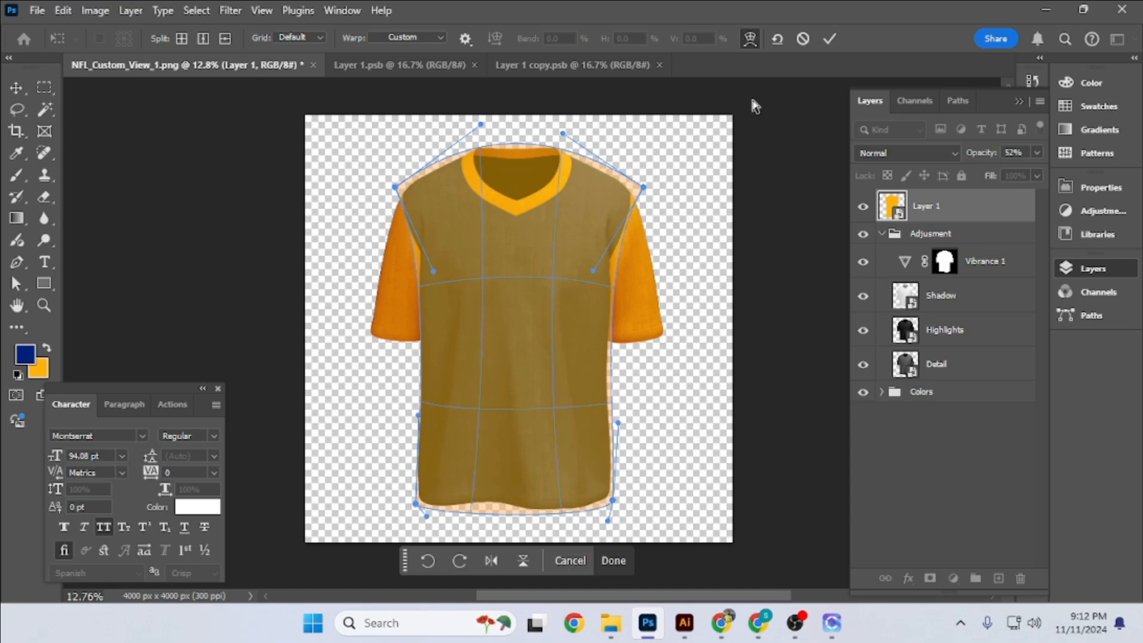
pyautogui.moveTo(493, 259); pyautogui.dragTo(492, 255)
pyautogui.click(829, 40)
# - Put Layer 1 in a group masked to the Body shape and place the group between Adjusment and Colors
pyautogui.click(882, 234)
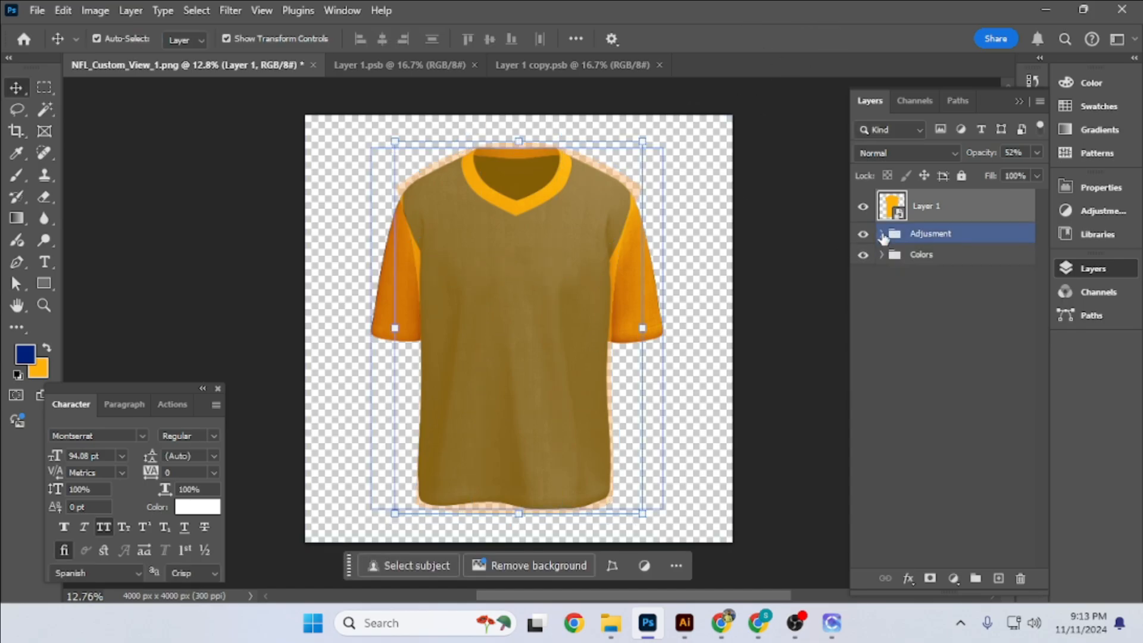
pyautogui.click(882, 254)
pyautogui.keyDown('ctrl'); pyautogui.click(945, 385); pyautogui.keyUp('ctrl')
pyautogui.hotkey('ctrl', 'g')
pyautogui.click(929, 578)
pyautogui.click(882, 199)
pyautogui.moveTo(977, 210); pyautogui.dragTo(982, 243)
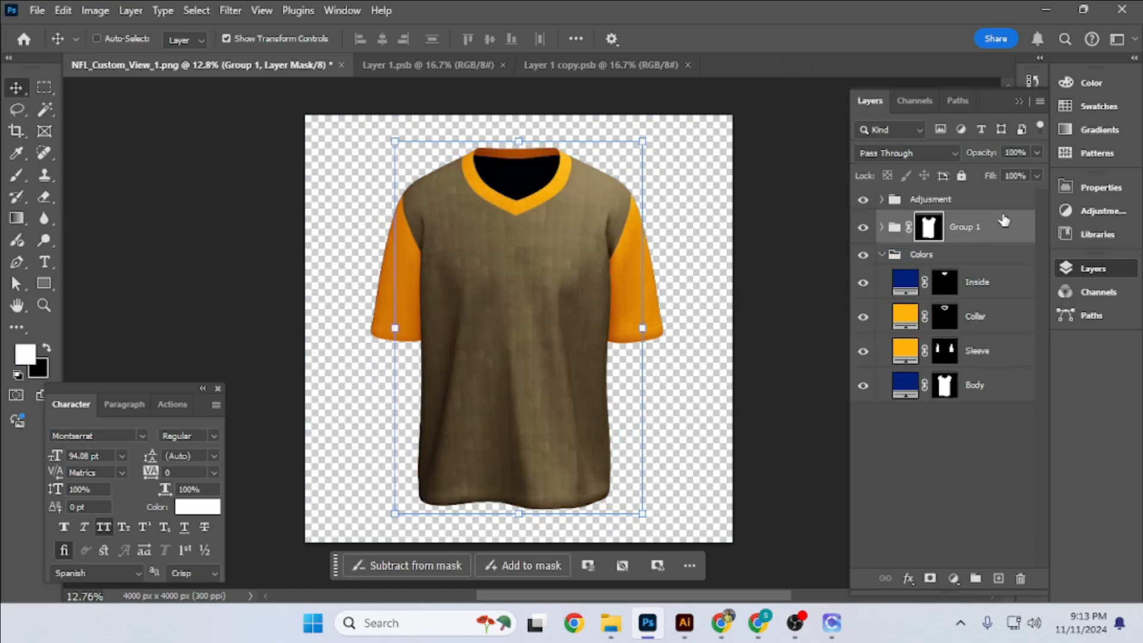
# - Restore Layer 1 to 100% opacity, open its smart object contents and hide the orange layer inside
pyautogui.click(882, 227)
pyautogui.click(946, 263)
pyautogui.press('0')
pyautogui.doubleClick(910, 268)
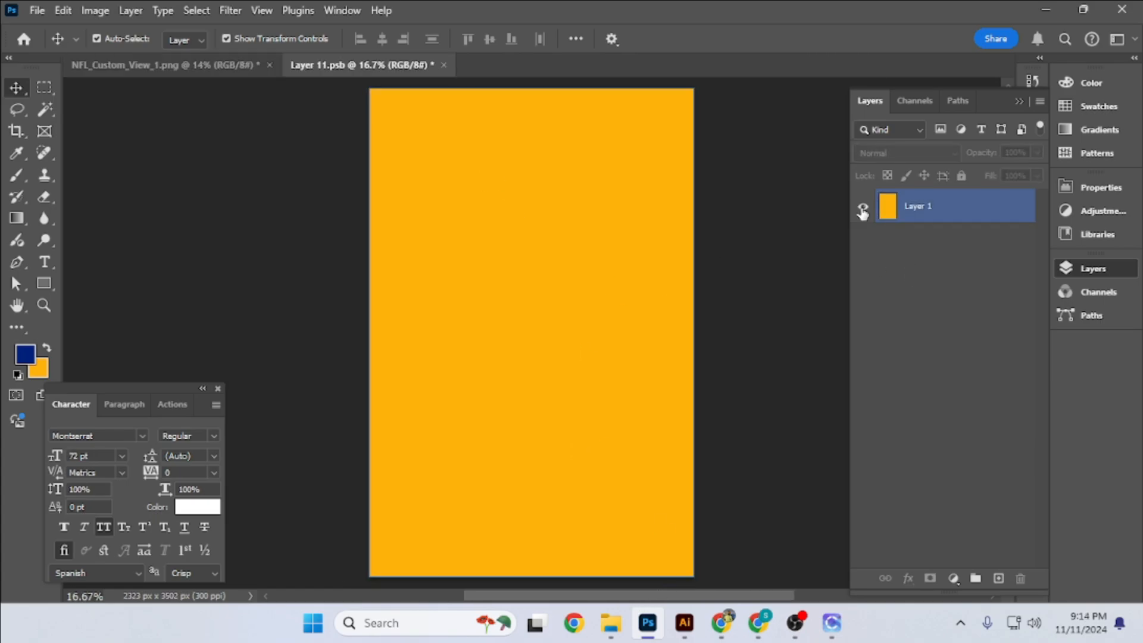
pyautogui.click(862, 208)
# - Add the text "team name" in the upper part of the smart object using the Soccer League Regular font
pyautogui.press('t')
pyautogui.click(502, 198)
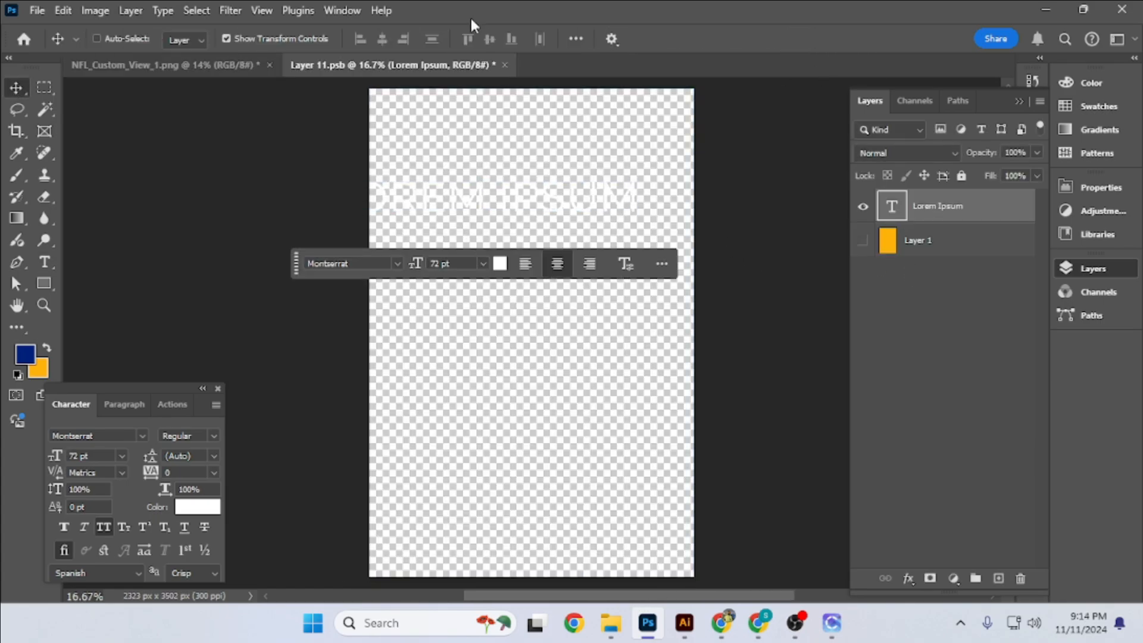
pyautogui.write('team name')
pyautogui.click(16, 88)
pyautogui.click(124, 436)
pyautogui.write('soccer')
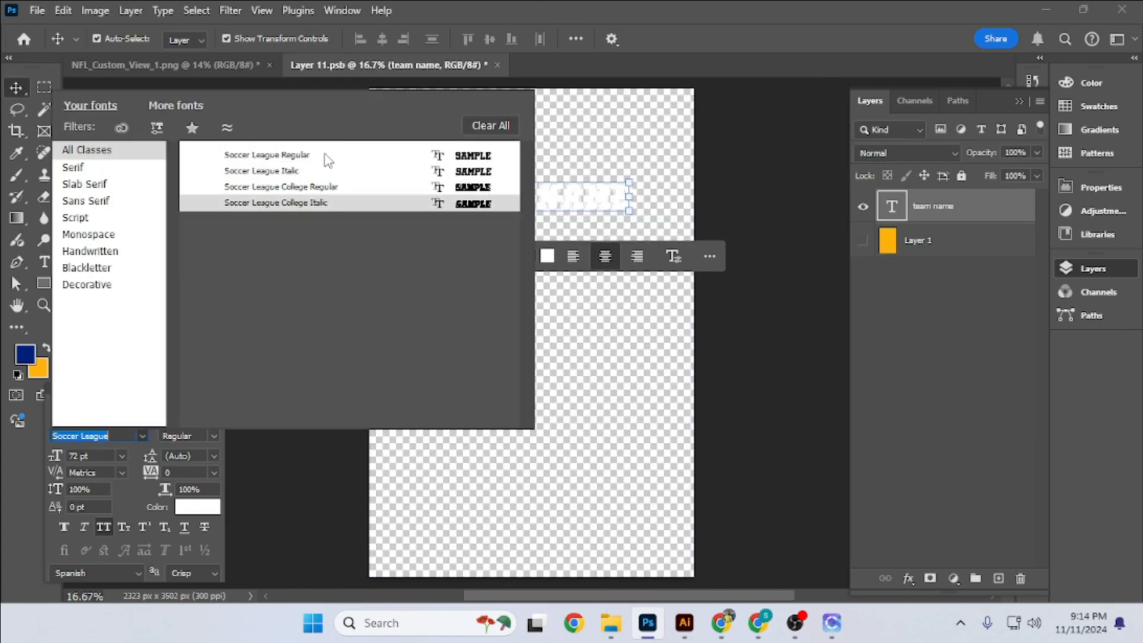
pyautogui.click(326, 157)
# - Save the smart object, scale the team name text down slightly and return to the jersey document
pyautogui.hotkey('ctrl', 's')
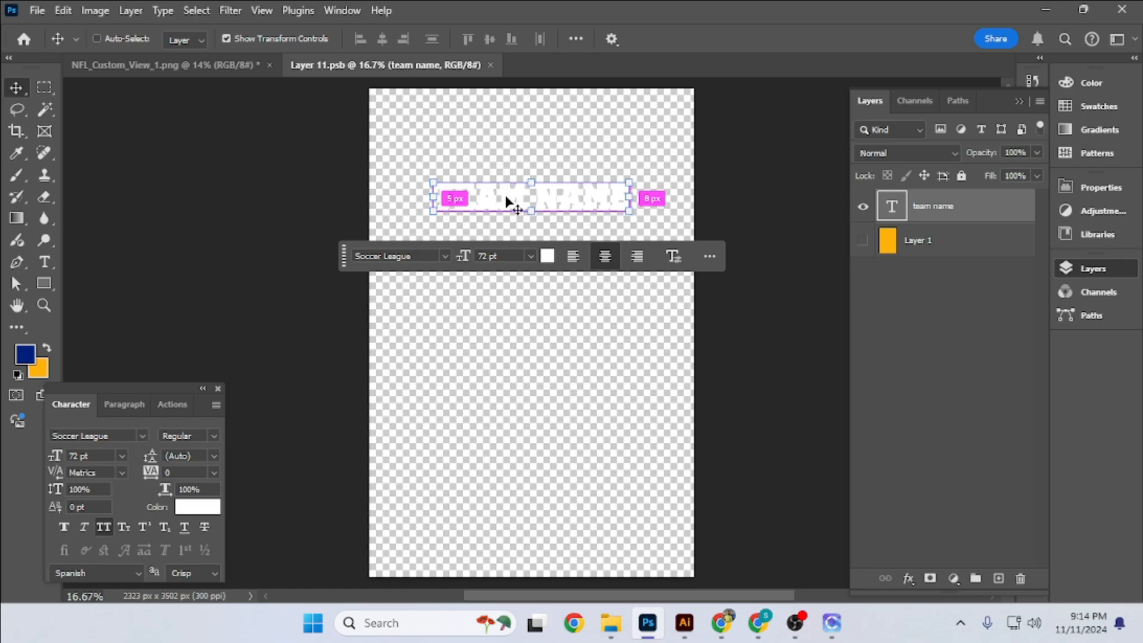
pyautogui.hotkey('ctrl', 't')
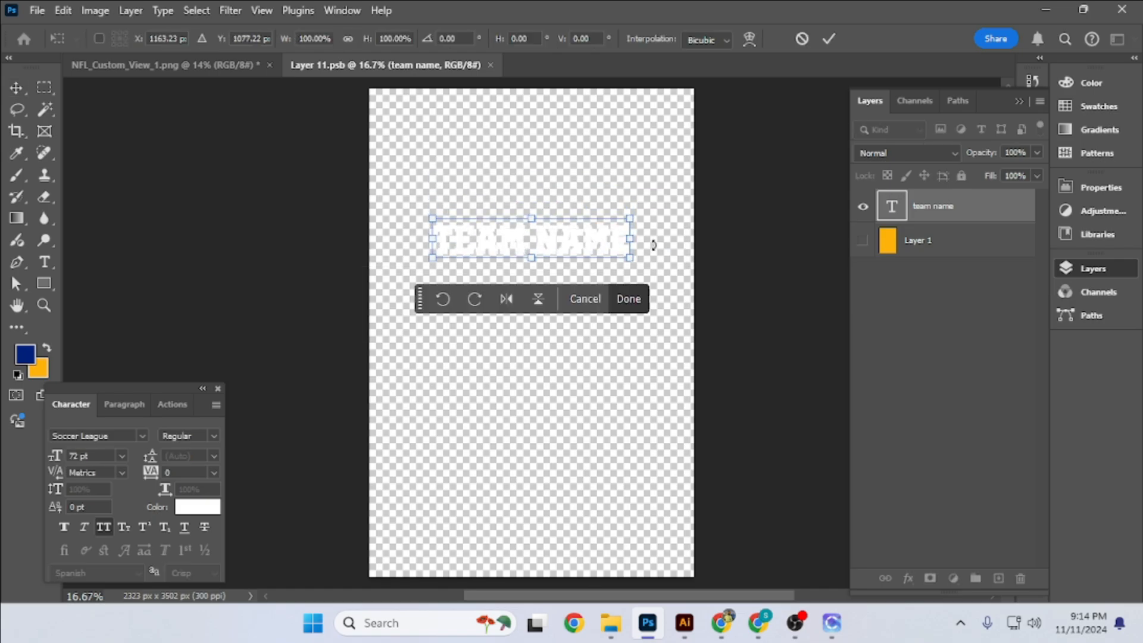
pyautogui.moveTo(631, 229); pyautogui.dragTo(604, 244)
pyautogui.press('Return')
pyautogui.click(209, 71)
# - Switch to File Explorer and place the nfl-1-logo-png-transparent image from Downloads into the jersey document
pyautogui.click(611, 622)
pyautogui.click(67, 211)
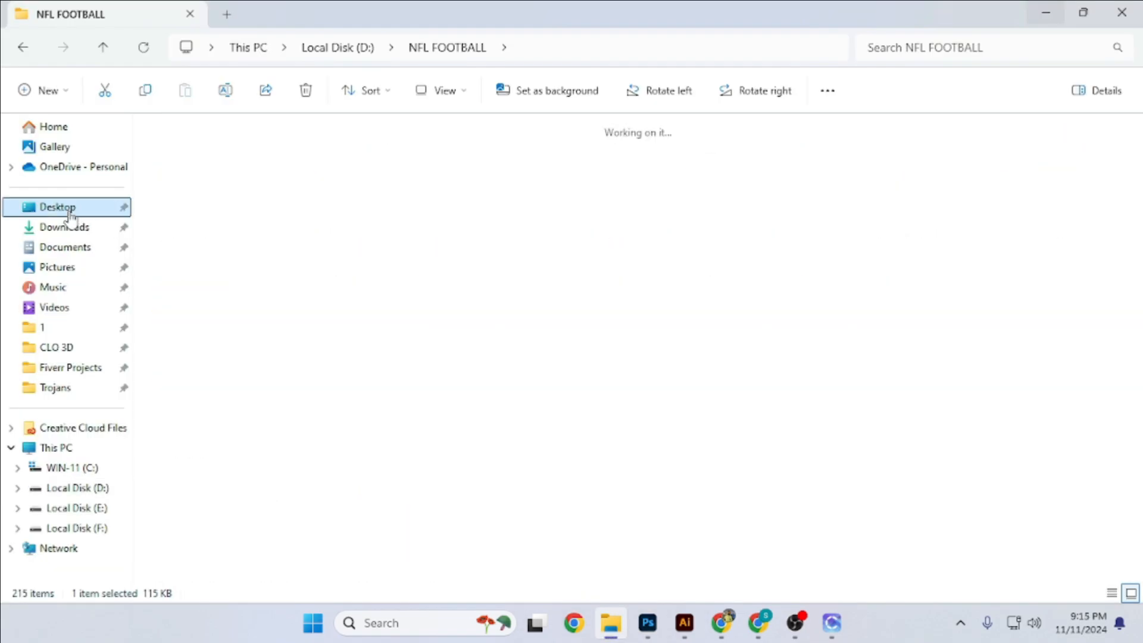
pyautogui.click(67, 227)
pyautogui.moveTo(184, 182); pyautogui.dragTo(551, 151)
pyautogui.click(829, 39)
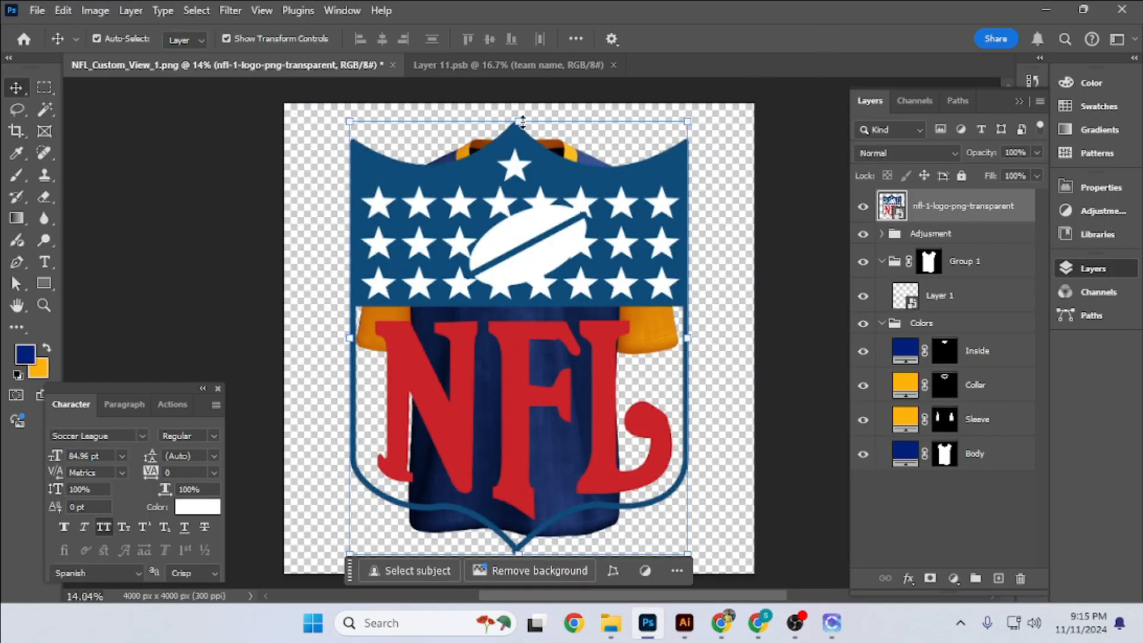
# - Scale the NFL logo down to a small badge and position it just below the V of the collar
pyautogui.hotkey('ctrl', 't')
pyautogui.moveTo(519, 103); pyautogui.dragTo(520, 209)
pyautogui.moveTo(519, 470); pyautogui.dragTo(539, 381)
pyautogui.scroll(5, 522, 227)
pyautogui.moveTo(527, 336); pyautogui.dragTo(527, 317)
pyautogui.press('Return')
# - Center the NFL logo horizontally on the jersey body and clear the selection
pyautogui.keyDown('ctrl'); pyautogui.click(926, 269); pyautogui.keyUp('ctrl')
pyautogui.click(382, 39)
pyautogui.hotkey('ctrl', 'd')
pyautogui.scroll(-6, 523, 260)
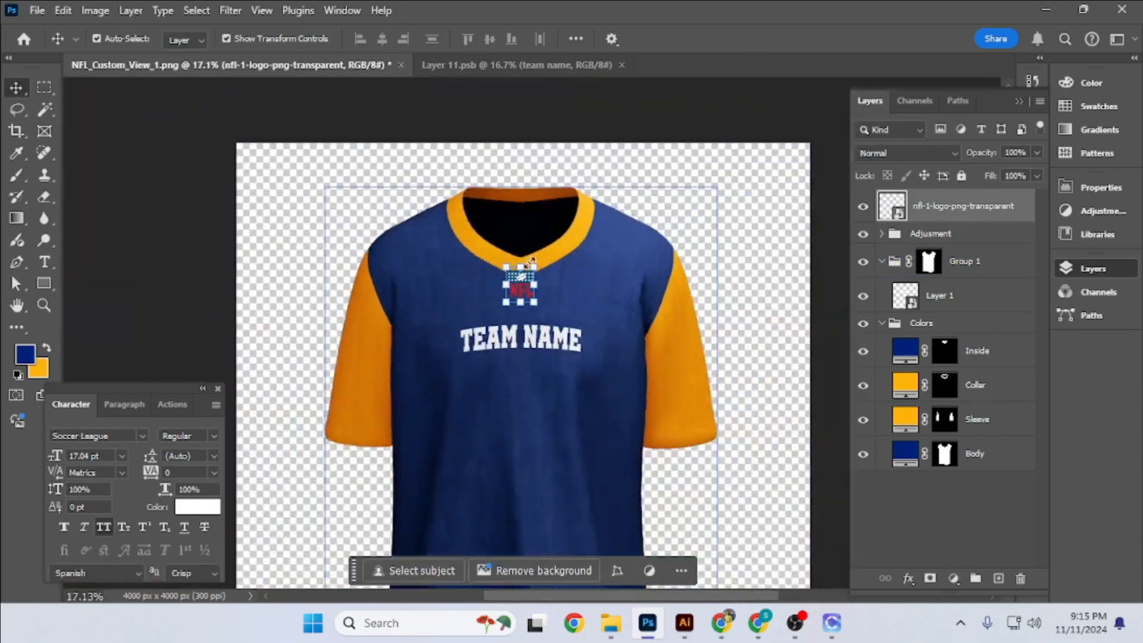
# - Select the whole outer shield shape of the NFL logo
pyautogui.click(768, 226)
pyautogui.scroll(7, 571, 287)
pyautogui.click(452, 262)
pyautogui.click(44, 110)
pyautogui.click(612, 288)
pyautogui.press('i')
pyautogui.scroll(7, 498, 270)
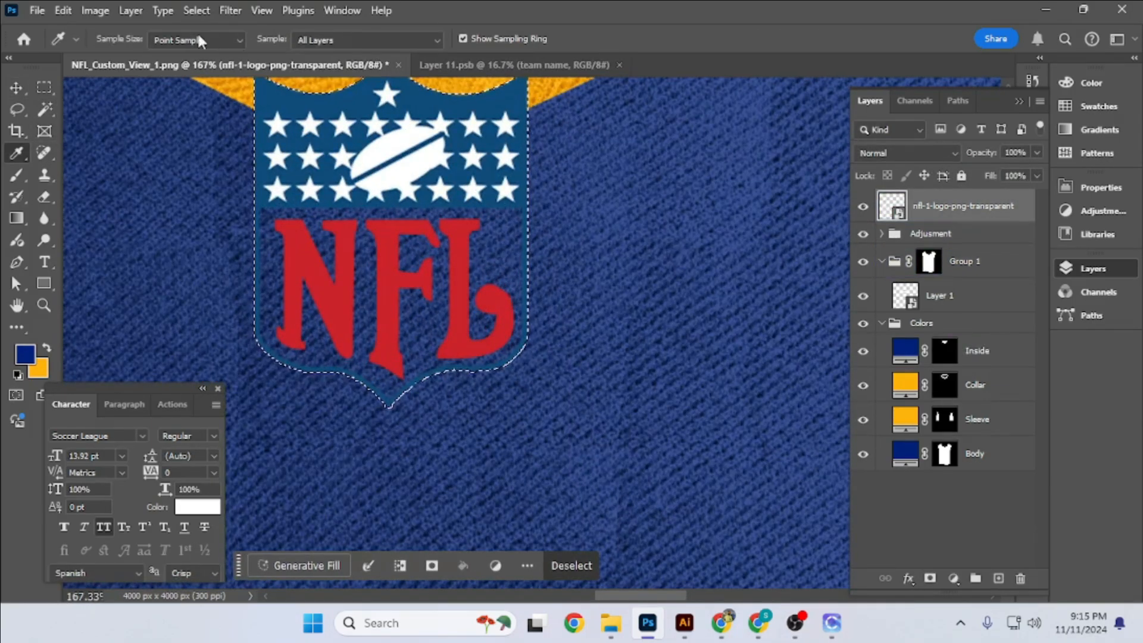
pyautogui.press('v')
pyautogui.click(197, 10)
pyautogui.moveTo(217, 265)
pyautogui.click(397, 311)
pyautogui.click(656, 205)
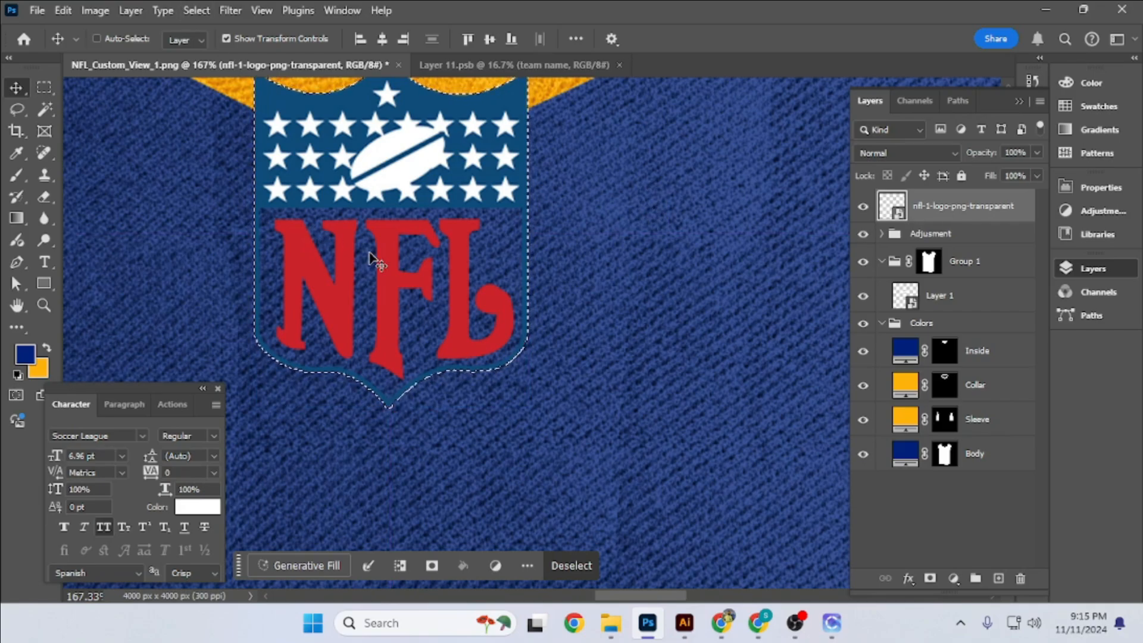
# - Contract the shield selection slightly and fill it with the orange background color on a new layer
pyautogui.click(196, 10)
pyautogui.click(398, 307)
pyautogui.click(655, 185)
pyautogui.click(999, 578)
pyautogui.hotkey('ctrl', 'BackSpace')
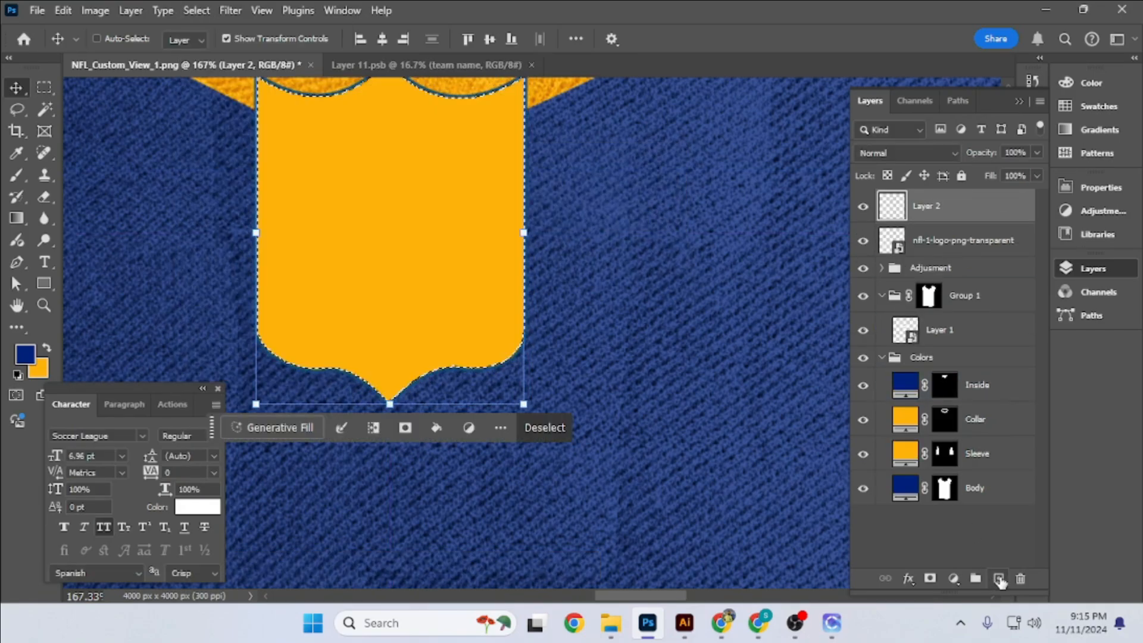
# - Clear the selection, move the filled shield layer below the NFL logo and give it a white (ffffff) Color Overlay
pyautogui.hotkey('ctrl', 'd')
pyautogui.hotkey('ctrl', '[')
pyautogui.doubleClick(1007, 233)
pyautogui.click(574, 362)
pyautogui.click(886, 197)
pyautogui.moveTo(738, 286); pyautogui.dragTo(613, 181)
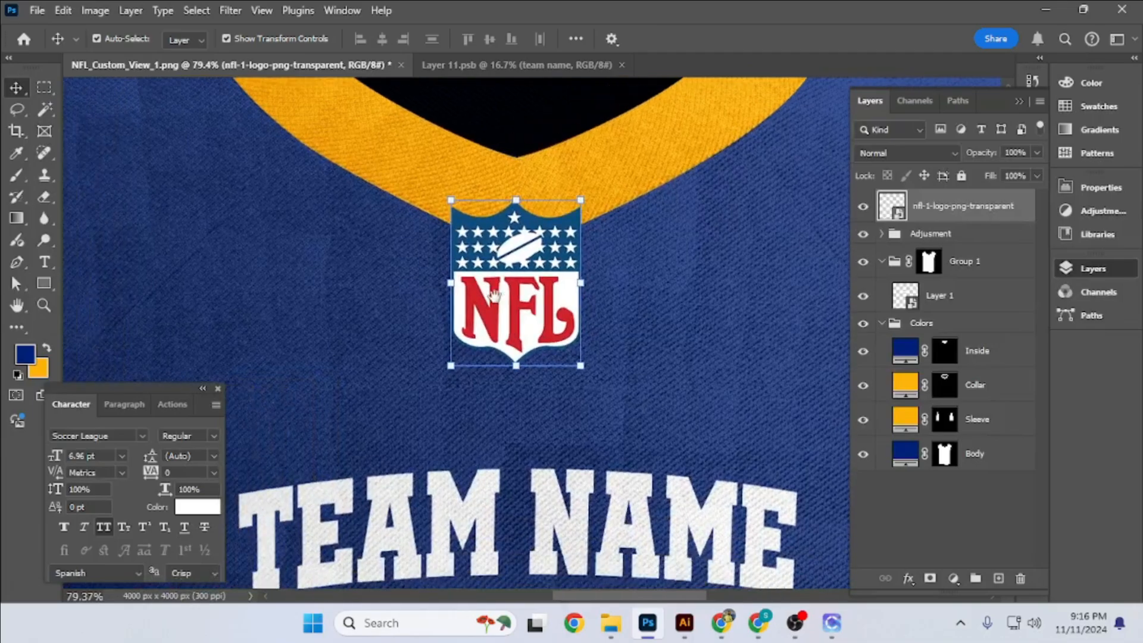
# - Shrink the white-backed NFL logo and keep it at the tip of the collar
pyautogui.scroll(-5, 546, 338)
pyautogui.scroll(5, 547, 338)
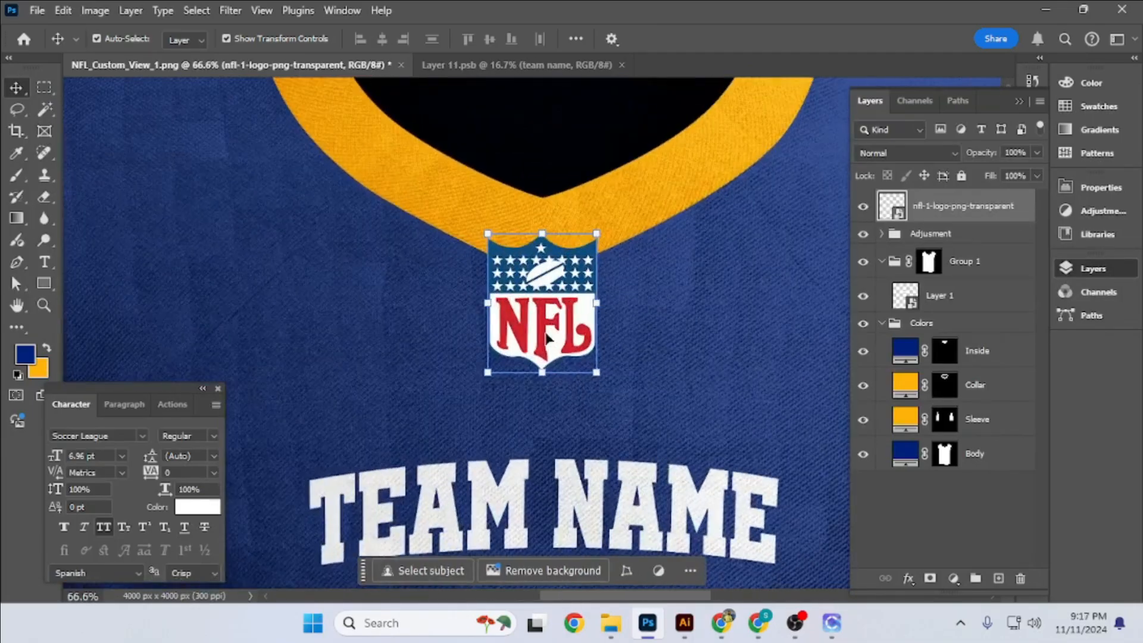
pyautogui.moveTo(542, 372); pyautogui.dragTo(544, 350)
pyautogui.moveTo(544, 309); pyautogui.dragTo(544, 311)
pyautogui.press('Return')
pyautogui.scroll(-8, 545, 304)
pyautogui.click(303, 276)
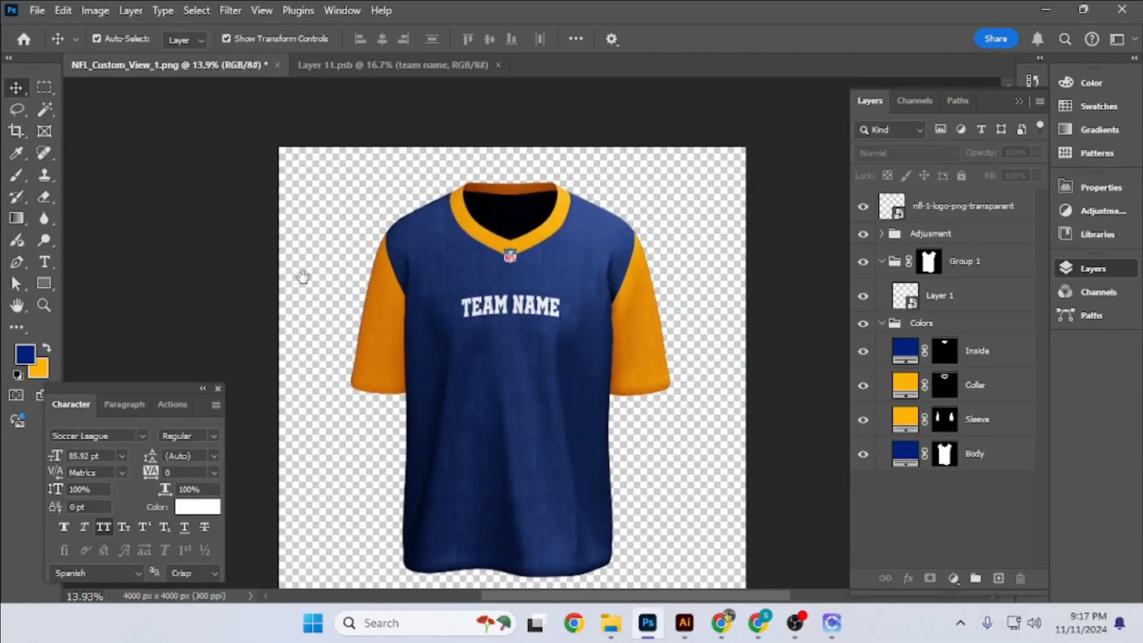
# - Enlarge the NFL logo slightly at the collar's V
pyautogui.scroll(8, 517, 260)
pyautogui.click(467, 249)
pyautogui.scroll(1, 467, 250)
pyautogui.hotkey('ctrl', 't')
pyautogui.moveTo(461, 285); pyautogui.dragTo(462, 306)
pyautogui.press('Return')
pyautogui.scroll(-10, 459, 250)
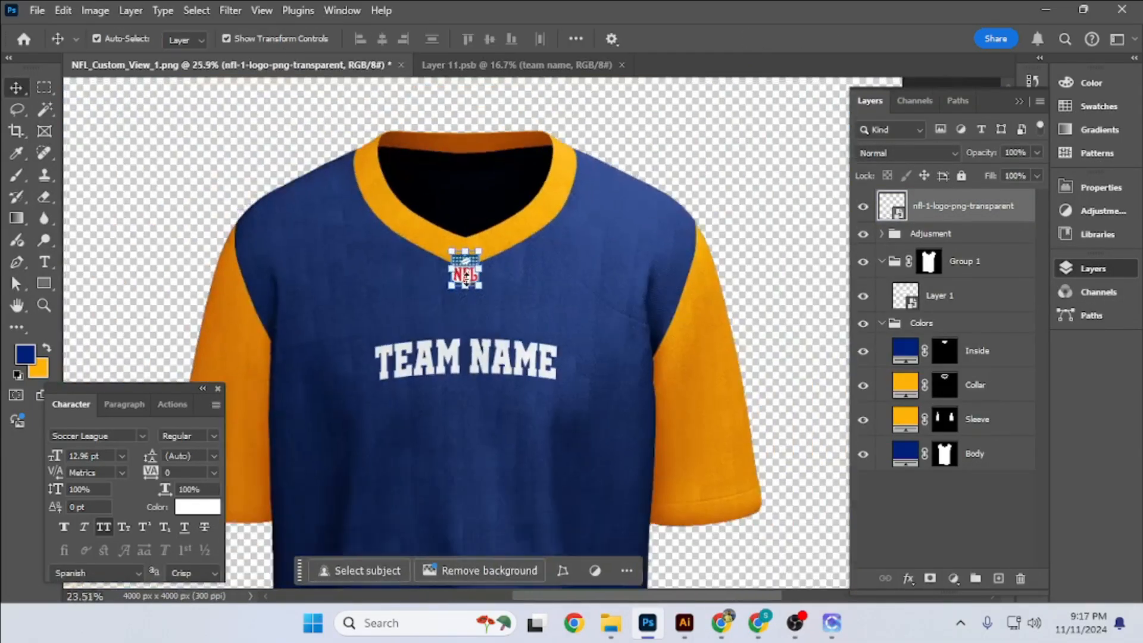
# - Scale the NFL logo down a little around its center
pyautogui.scroll(4, 454, 244)
pyautogui.click(454, 245)
pyautogui.scroll(6, 465, 241)
pyautogui.moveTo(571, 240); pyautogui.dragTo(559, 240)
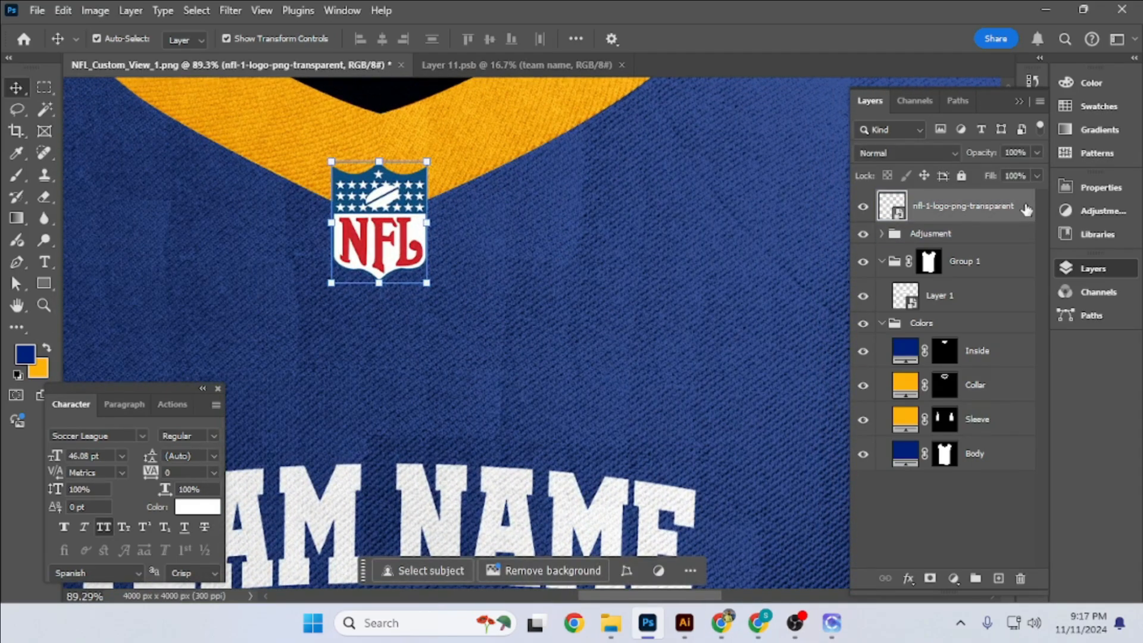
# - Give the NFL logo a 90° Drop Shadow with 2 px distance, 0% spread and 2 px size, and enable Bevel & Emboss
pyautogui.doubleClick(1026, 210)
pyautogui.click(574, 454)
pyautogui.click(892, 195)
pyautogui.moveTo(737, 386); pyautogui.dragTo(700, 462)
pyautogui.press('Return')
pyautogui.click(791, 233)
pyautogui.write('90')
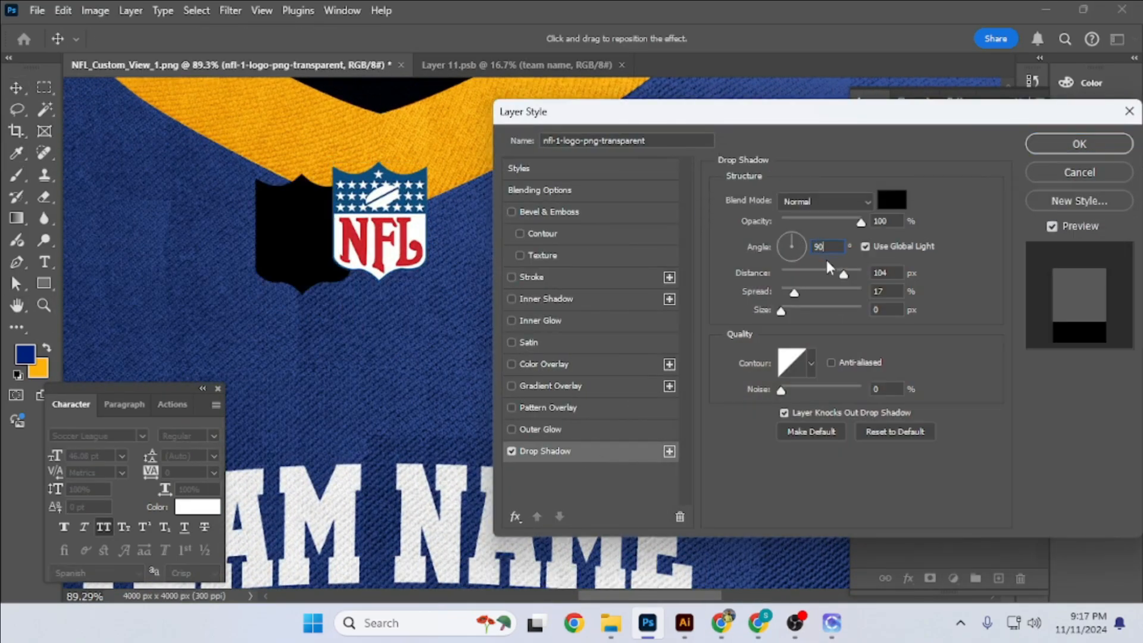
pyautogui.moveTo(844, 274); pyautogui.dragTo(777, 277)
pyautogui.moveTo(793, 292); pyautogui.dragTo(775, 297)
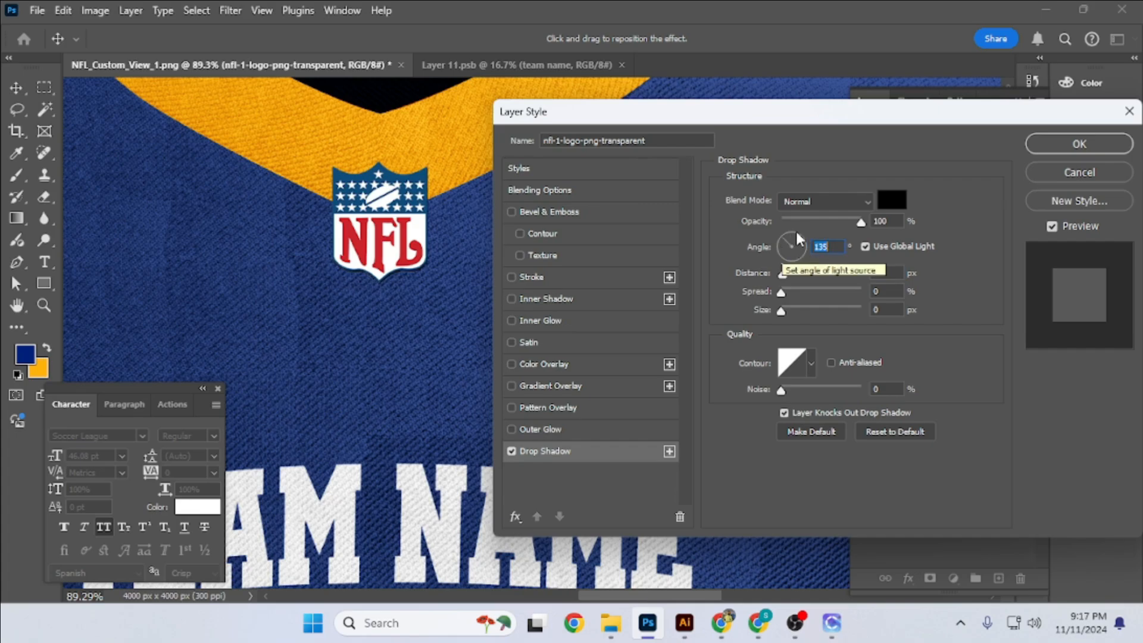
pyautogui.write('90')
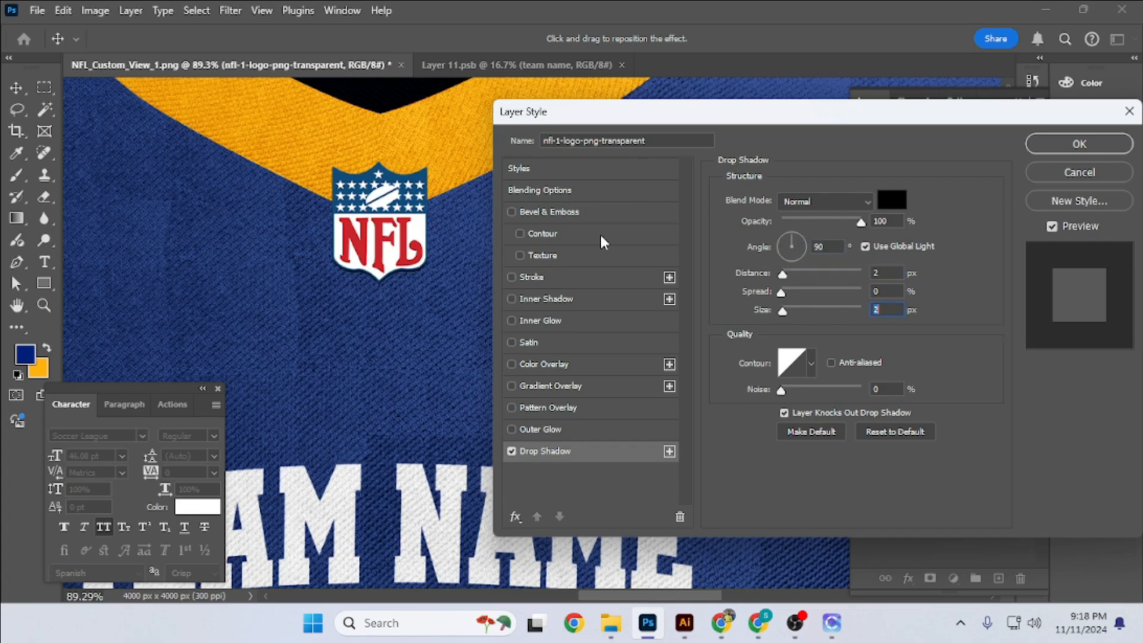
pyautogui.click(595, 211)
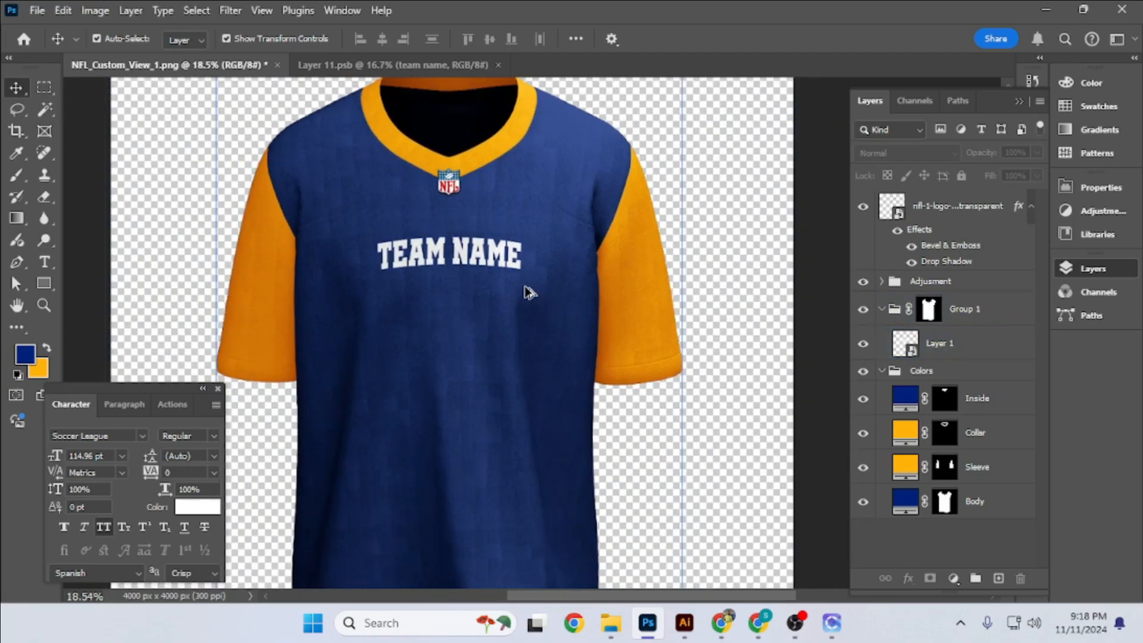
# - Open the Layer 1 smart object and move the TEAM NAME text higher toward the collar
pyautogui.click(915, 351)
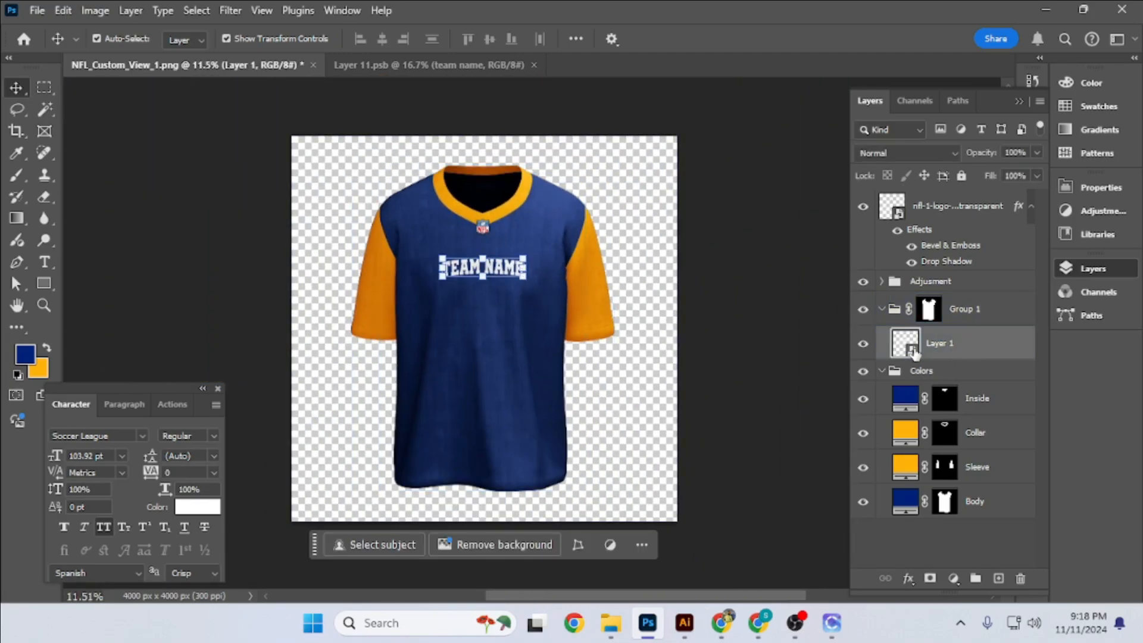
pyautogui.doubleClick(915, 351)
pyautogui.hotkey('ctrl', 't')
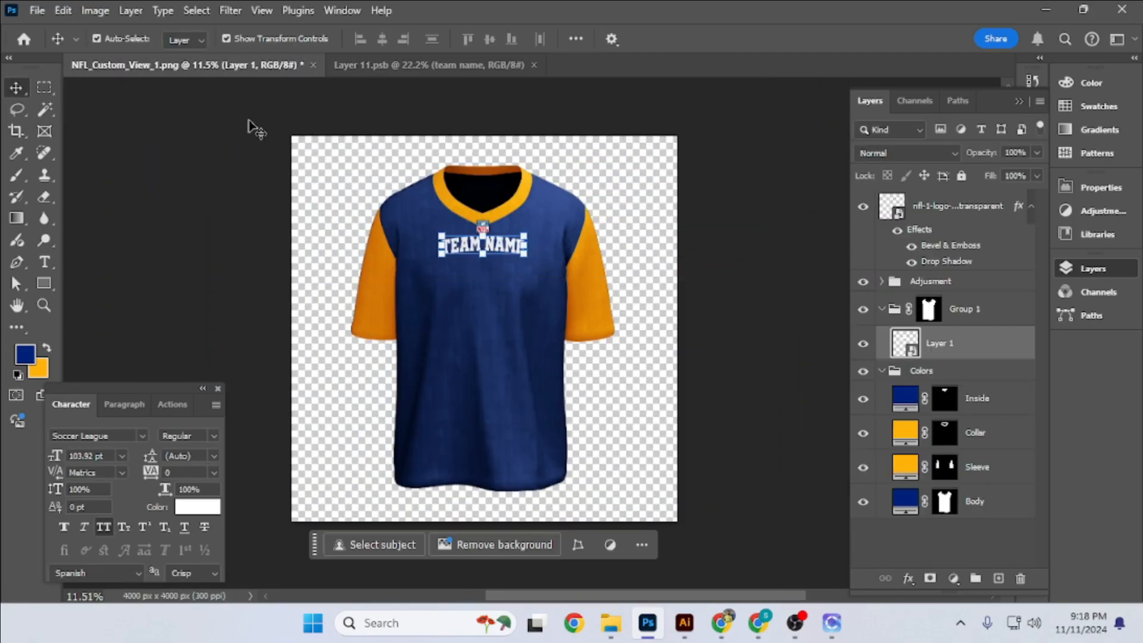
# - Warp the Layer 1 design on the jersey, lowering the middle of its grid and reshaping the curve along its upper edge
pyautogui.hotkey('ctrl', 't')
pyautogui.click(749, 40)
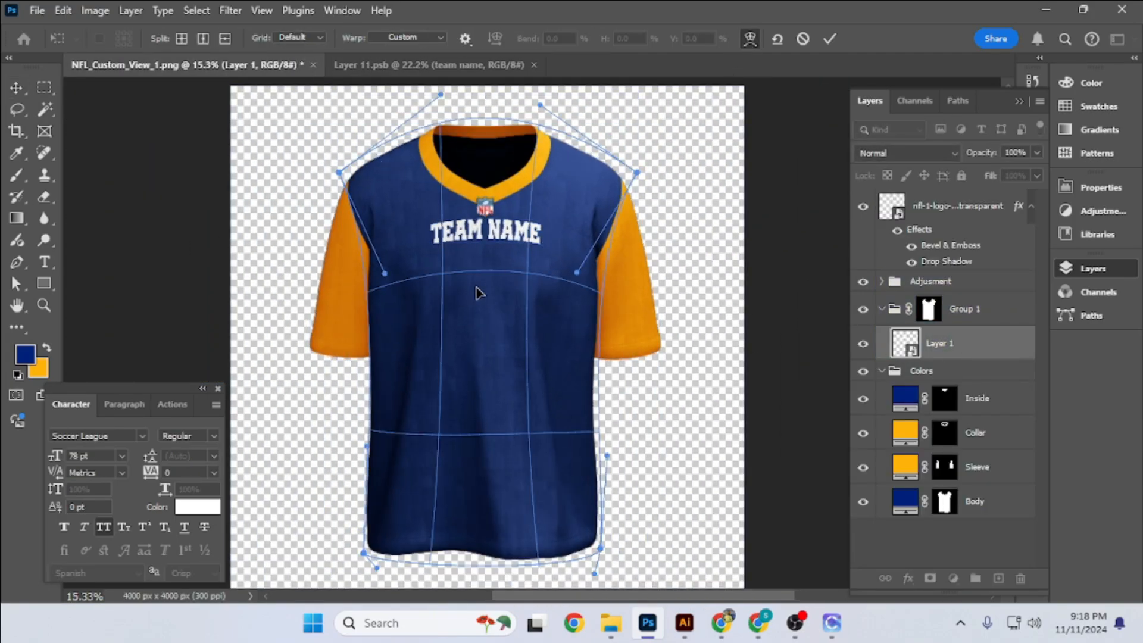
pyautogui.moveTo(503, 299); pyautogui.dragTo(493, 311)
pyautogui.moveTo(540, 105); pyautogui.dragTo(539, 90)
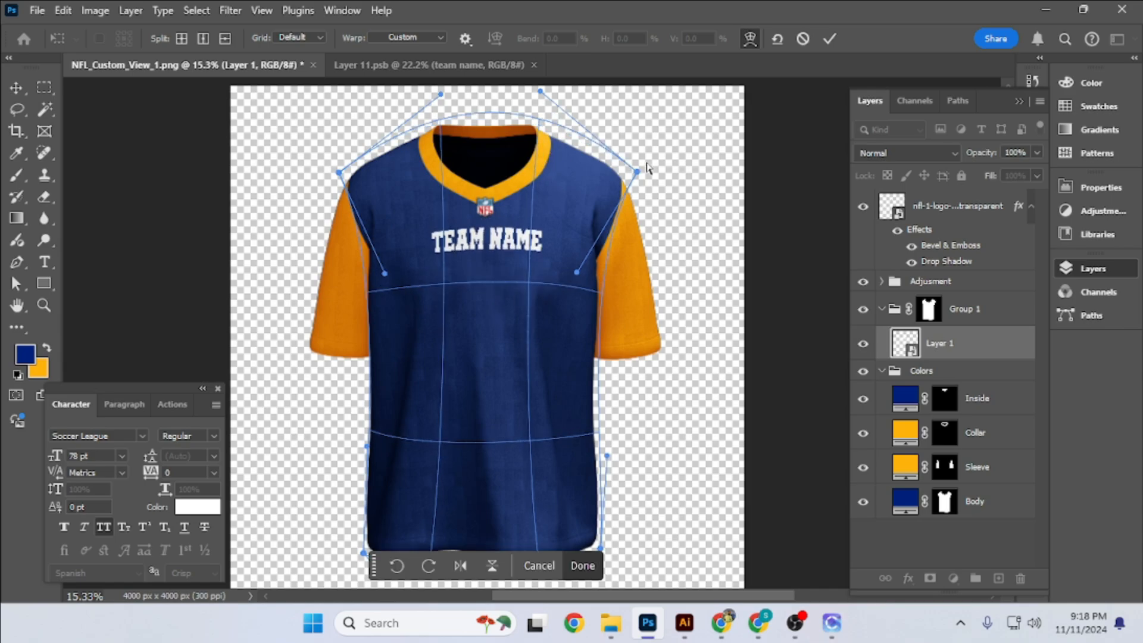
pyautogui.click(829, 39)
pyautogui.hotkey('ctrl', 't')
pyautogui.click(749, 40)
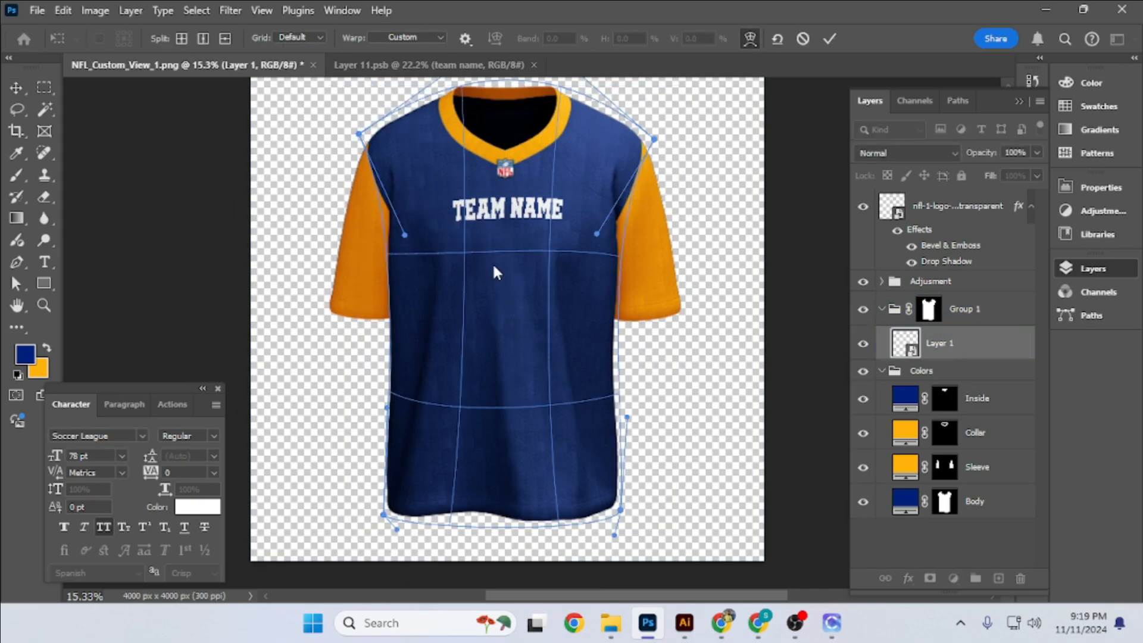
pyautogui.moveTo(493, 265); pyautogui.dragTo(549, 263)
pyautogui.press('Return')
pyautogui.click(794, 177)
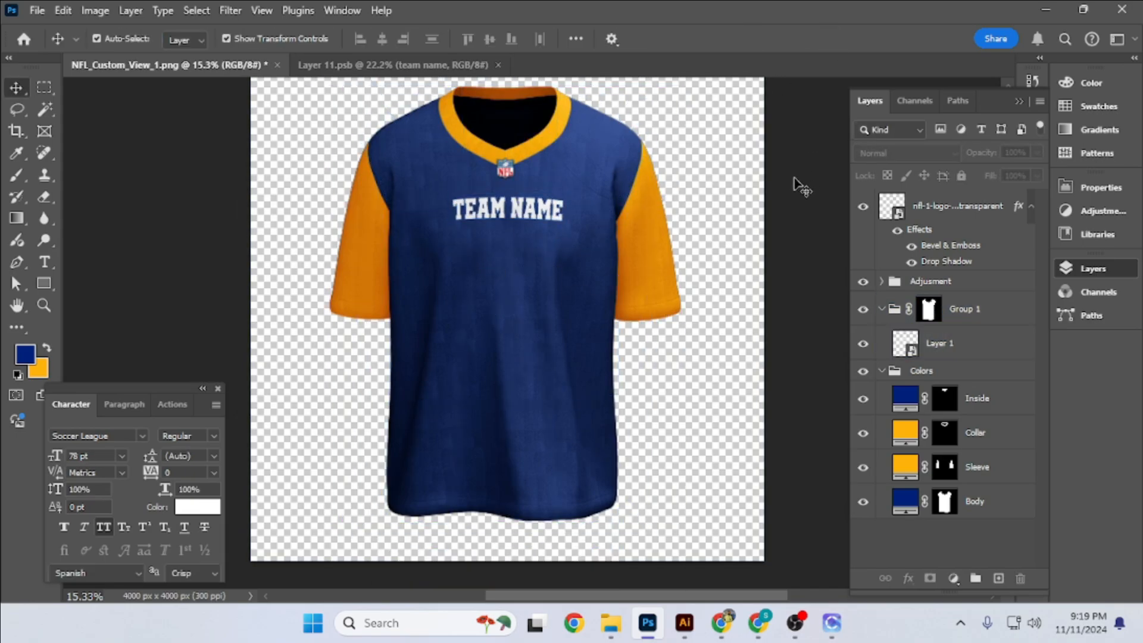
# - In the Layer 1 smart object, duplicate the team name below as a large number 10 at 255.97 pt, centred horizontally
pyautogui.doubleClick(904, 343)
pyautogui.moveTo(525, 210); pyautogui.dragTo(538, 484)
pyautogui.doubleClick(526, 317)
pyautogui.write('10')
pyautogui.hotkey('ctrl', 'Return')
pyautogui.moveTo(548, 384); pyautogui.dragTo(548, 316)
pyautogui.press('Return')
pyautogui.hotkey('ctrl', 'a')
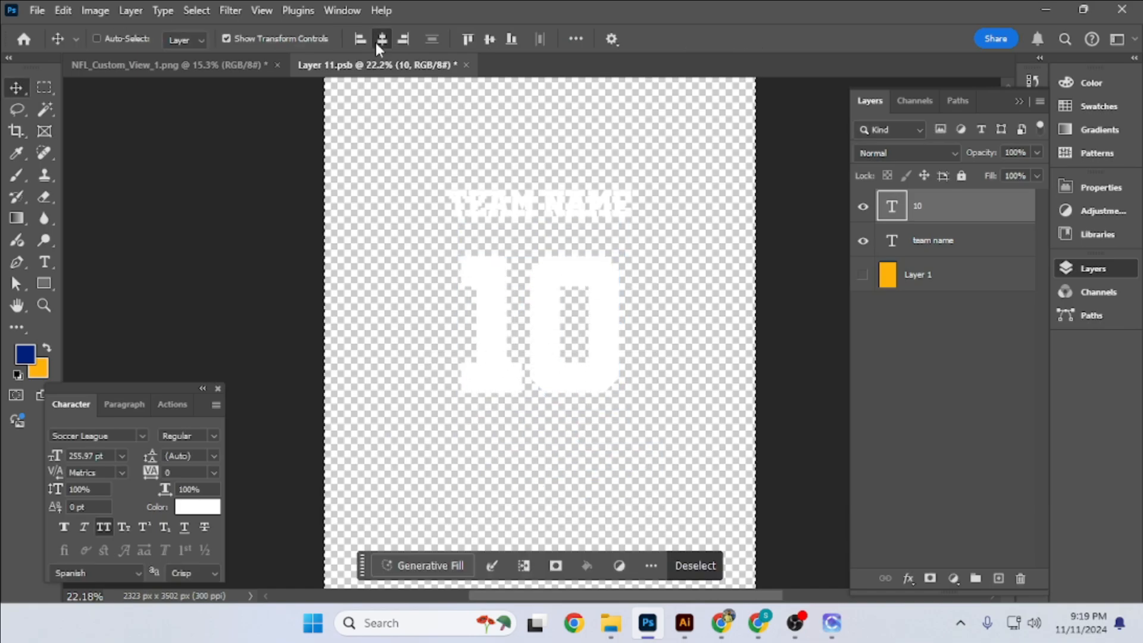
pyautogui.click(381, 40)
pyautogui.hotkey('ctrl', 'd')
# - Colour the number 10 with the orange background colour, add a white Stroke and save the smart object
pyautogui.click(198, 506)
pyautogui.click(40, 370)
pyautogui.click(1079, 241)
pyautogui.doubleClick(1012, 201)
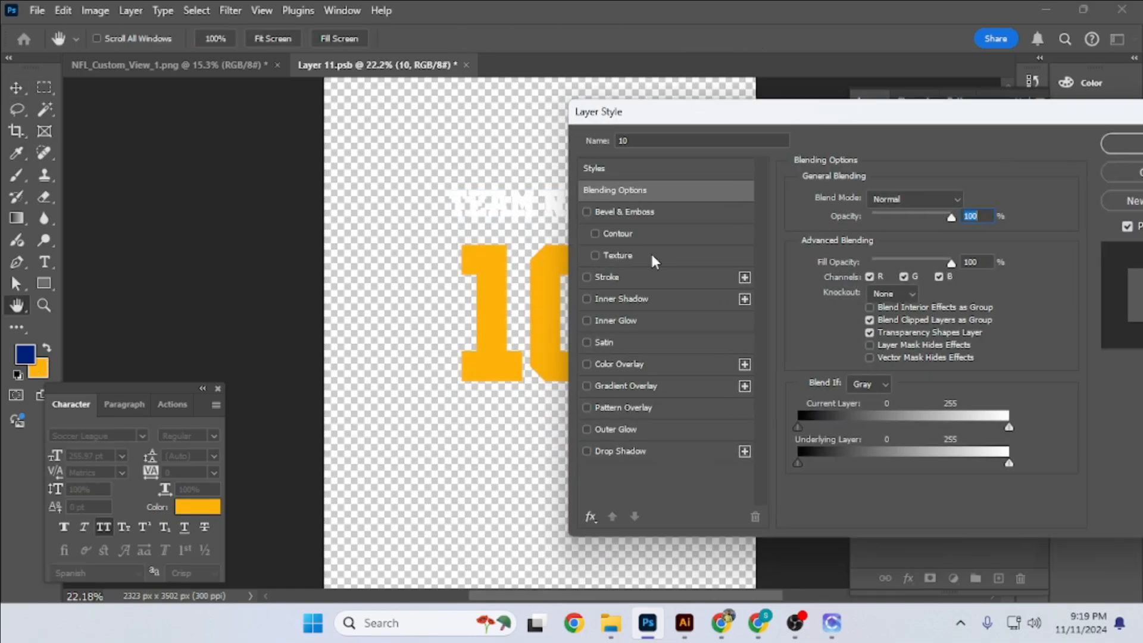
pyautogui.click(607, 276)
pyautogui.click(1122, 144)
pyautogui.click(952, 417)
pyautogui.hotkey('ctrl', 's')
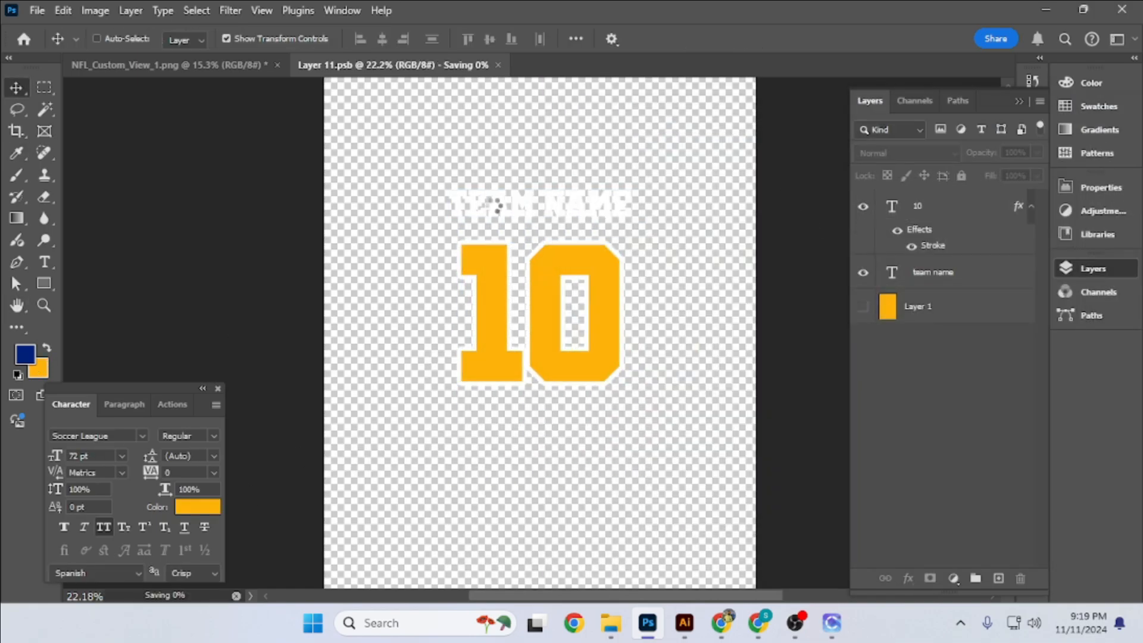
# - Switch to the jersey document and recheck the warp of the Layer 1 design with the number in place
pyautogui.click(172, 65)
pyautogui.scroll(-3, 449, 326)
pyautogui.keyDown('ctrl'); pyautogui.click(449, 326); pyautogui.keyUp('ctrl')
pyautogui.click(940, 343)
pyautogui.hotkey('ctrl', 't')
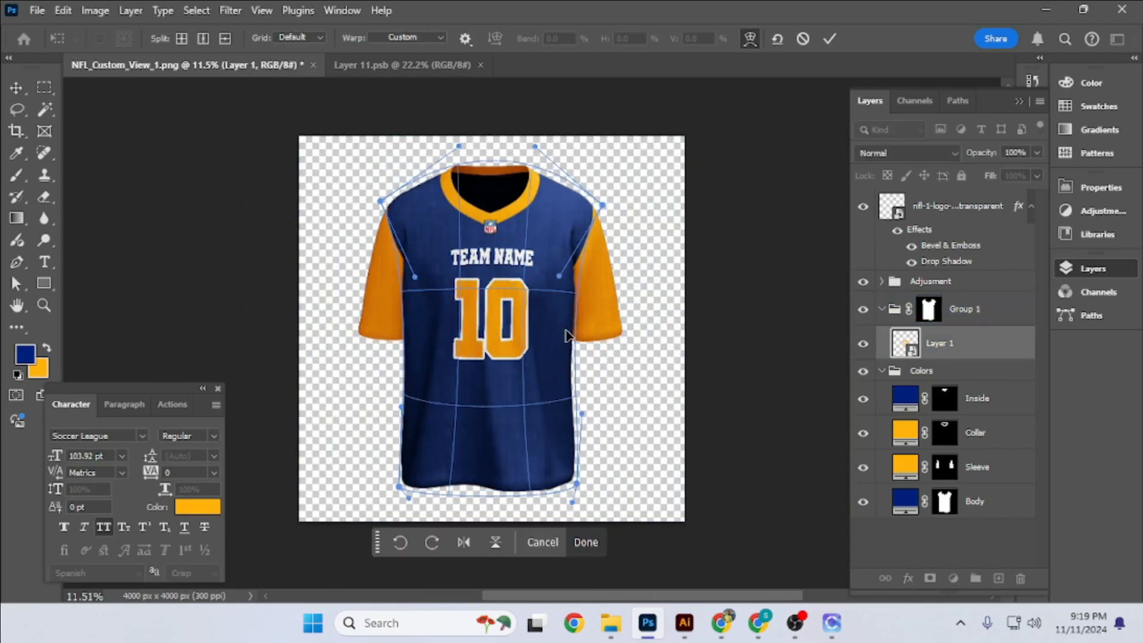
pyautogui.scroll(4, 409, 307)
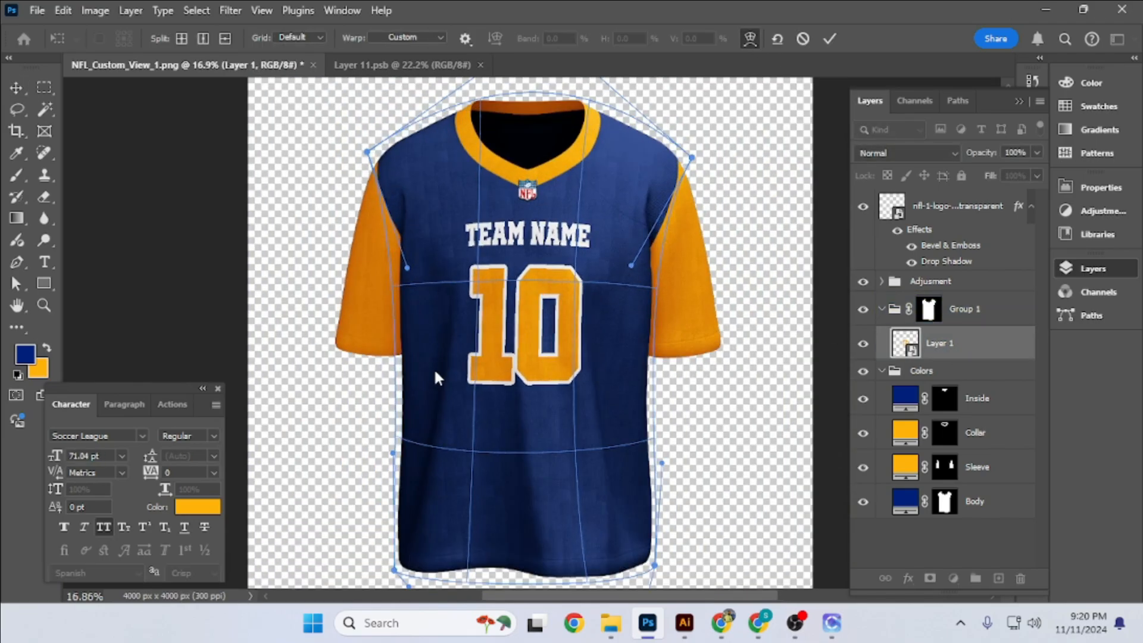
pyautogui.click(829, 39)
pyautogui.scroll(3, 530, 304)
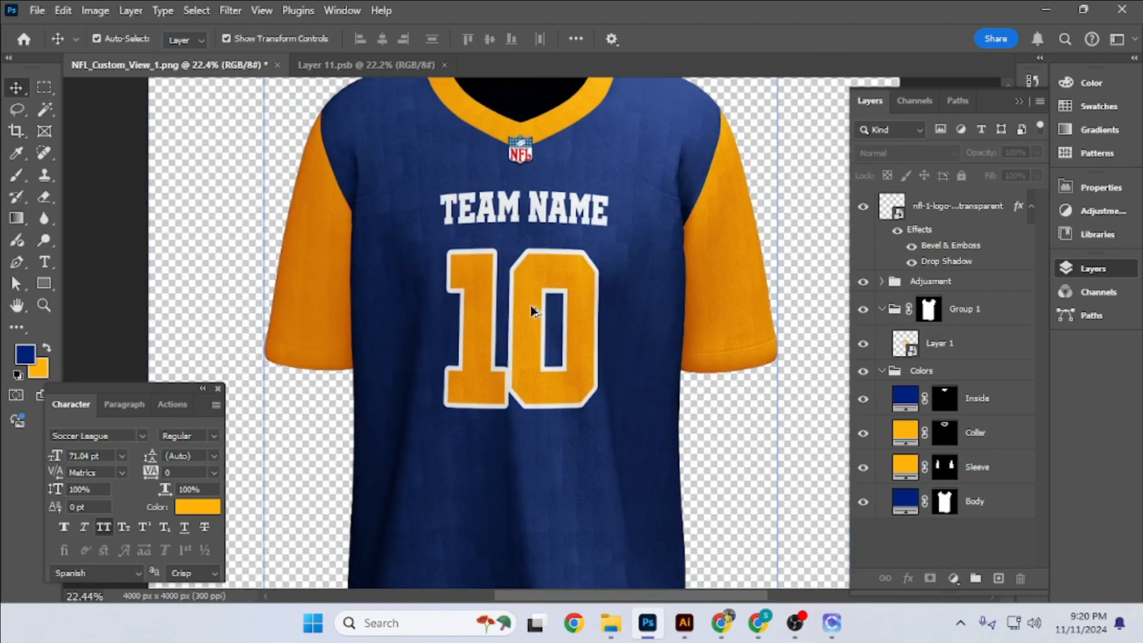
pyautogui.scroll(-4, 530, 303)
# - Set the tracking of the number 10 to 25 in the design smart object and return to the jersey
pyautogui.click(375, 65)
pyautogui.click(564, 337)
pyautogui.click(214, 473)
pyautogui.click(186, 403)
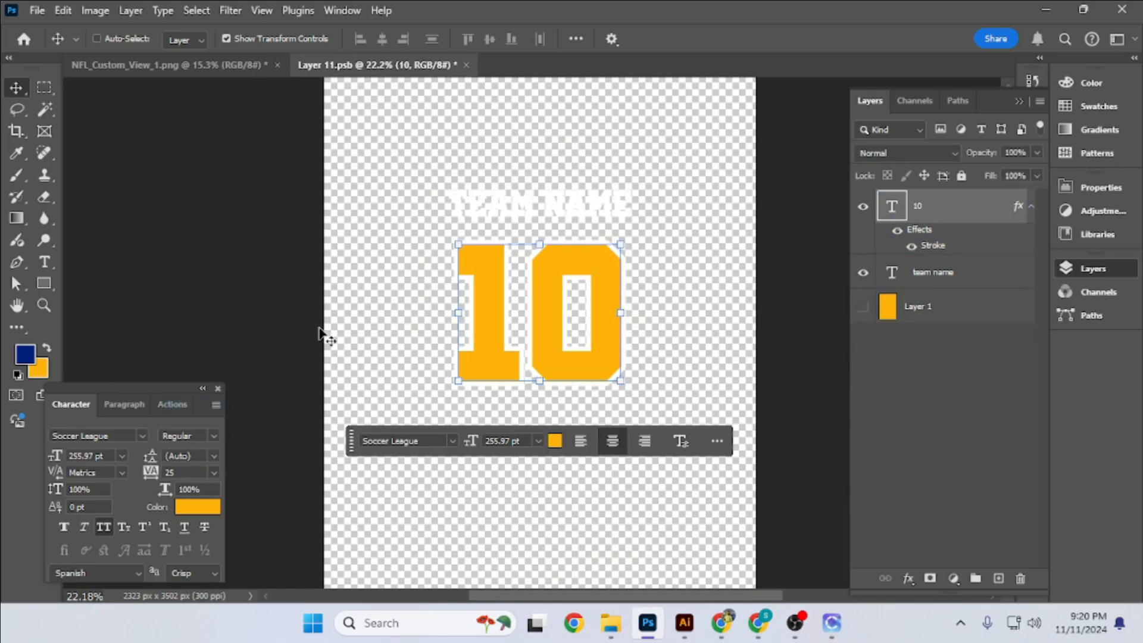
pyautogui.click(238, 65)
# - Shrink the TEAM NAME text to 34.55 pt above the number, save the smart object and check it on the jersey
pyautogui.click(390, 65)
pyautogui.click(566, 201)
pyautogui.scroll(5, 570, 195)
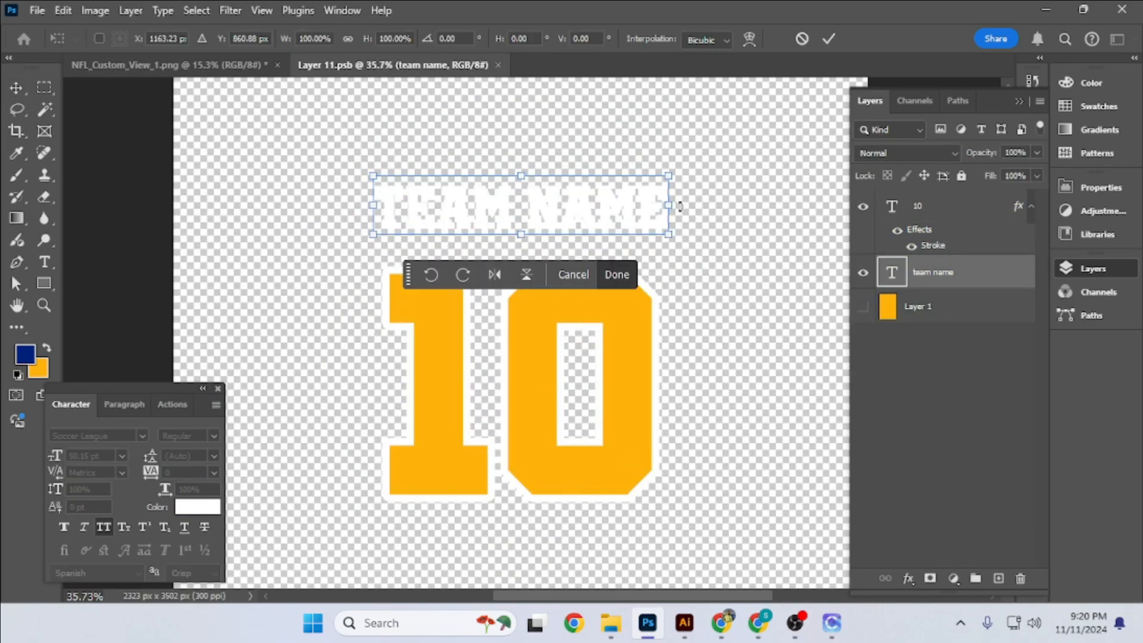
pyautogui.moveTo(671, 206); pyautogui.dragTo(624, 205)
pyautogui.moveTo(570, 199); pyautogui.dragTo(571, 210)
pyautogui.press('Return')
pyautogui.hotkey('ctrl', 's')
pyautogui.click(170, 65)
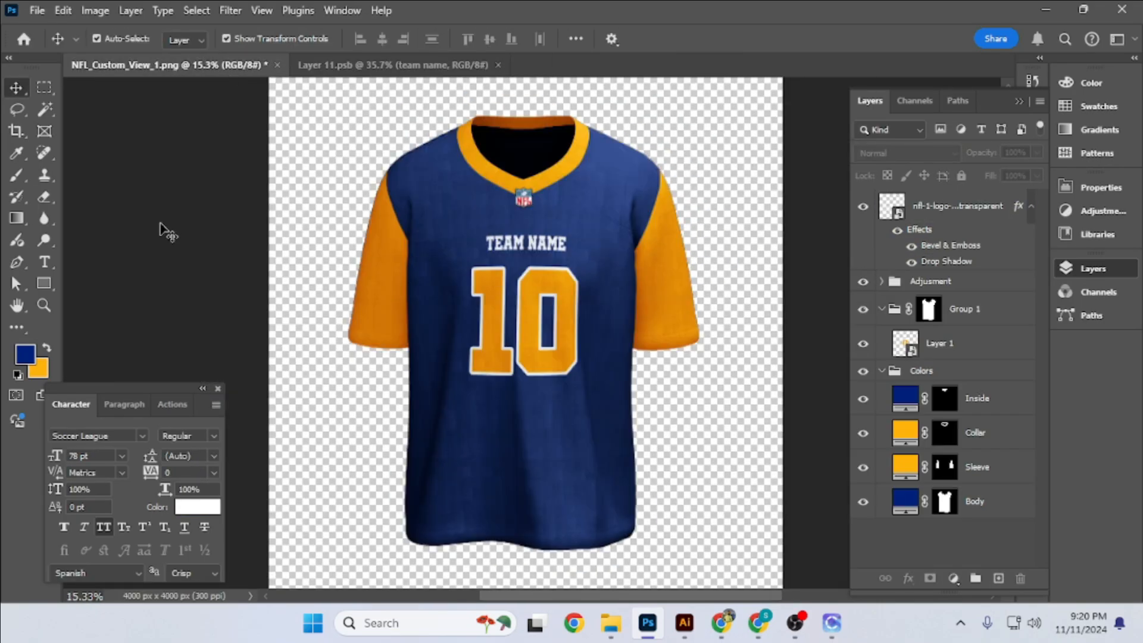
pyautogui.scroll(4, 420, 266)
pyautogui.scroll(-3, 411, 256)
# - Enlarge the TEAM NAME text again, nudge the number 10 up beneath it and save the smart object
pyautogui.click(375, 67)
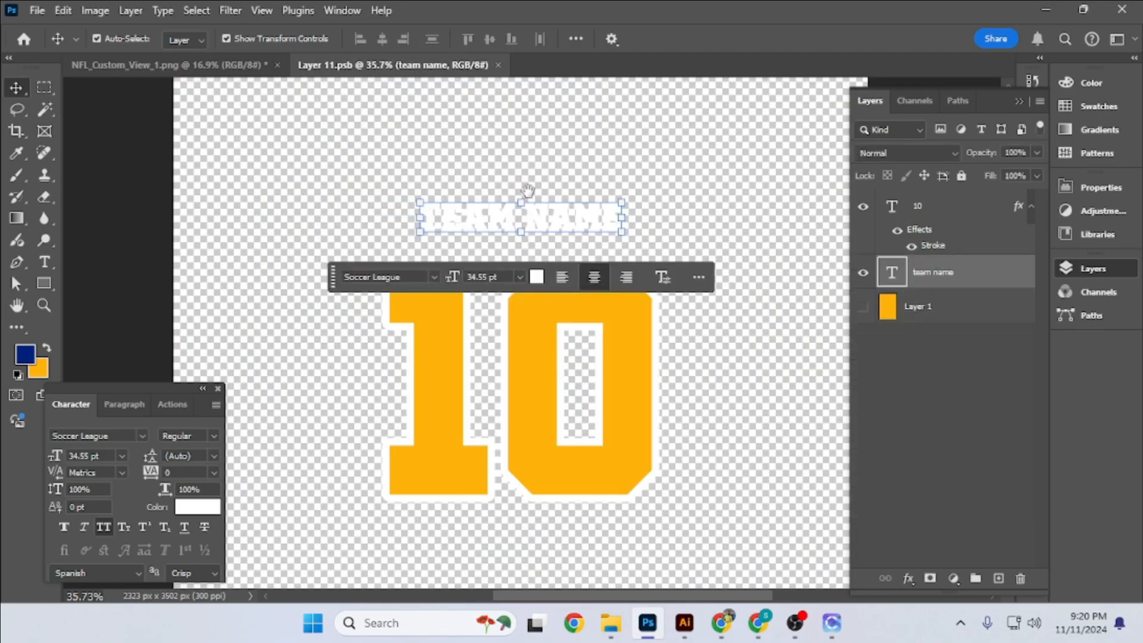
pyautogui.scroll(4, 528, 193)
pyautogui.moveTo(519, 347); pyautogui.dragTo(517, 325)
pyautogui.press('Return')
pyautogui.hotkey('ctrl', 's')
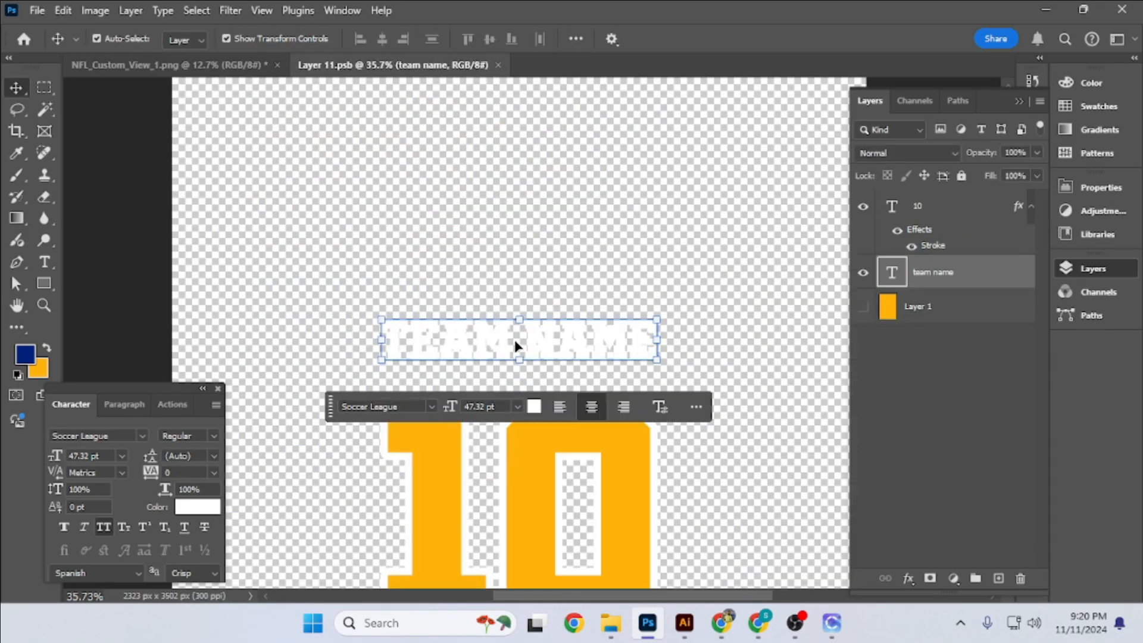
pyautogui.scroll(-2, 514, 339)
pyautogui.click(259, 66)
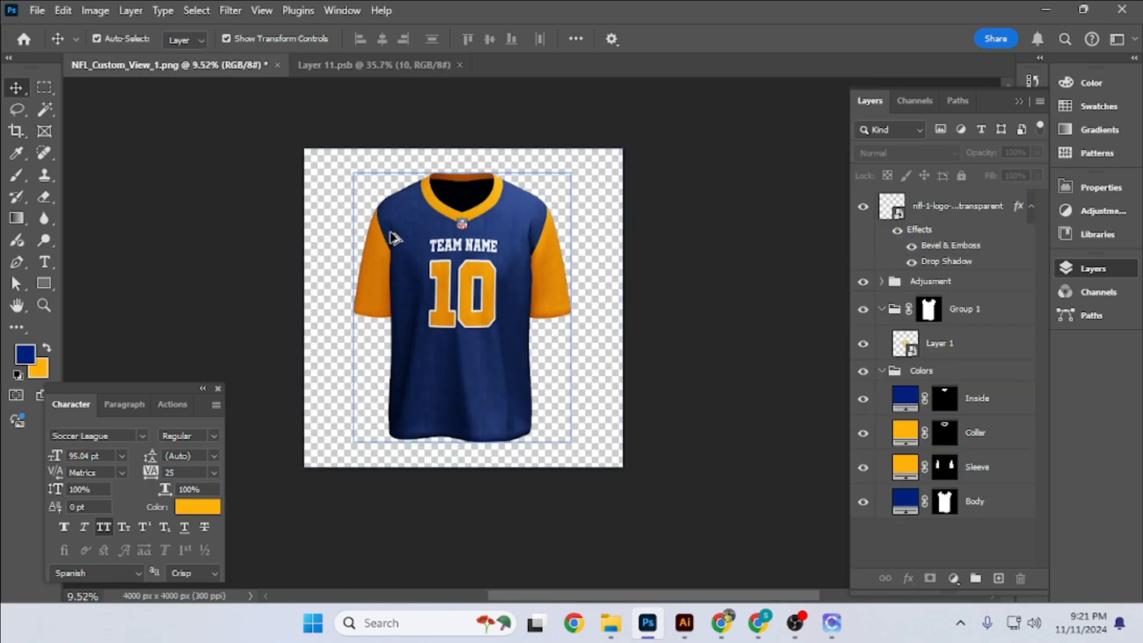
pyautogui.scroll(3, 538, 316)
pyautogui.moveTo(539, 316); pyautogui.dragTo(530, 319)
pyautogui.scroll(2, 571, 191)
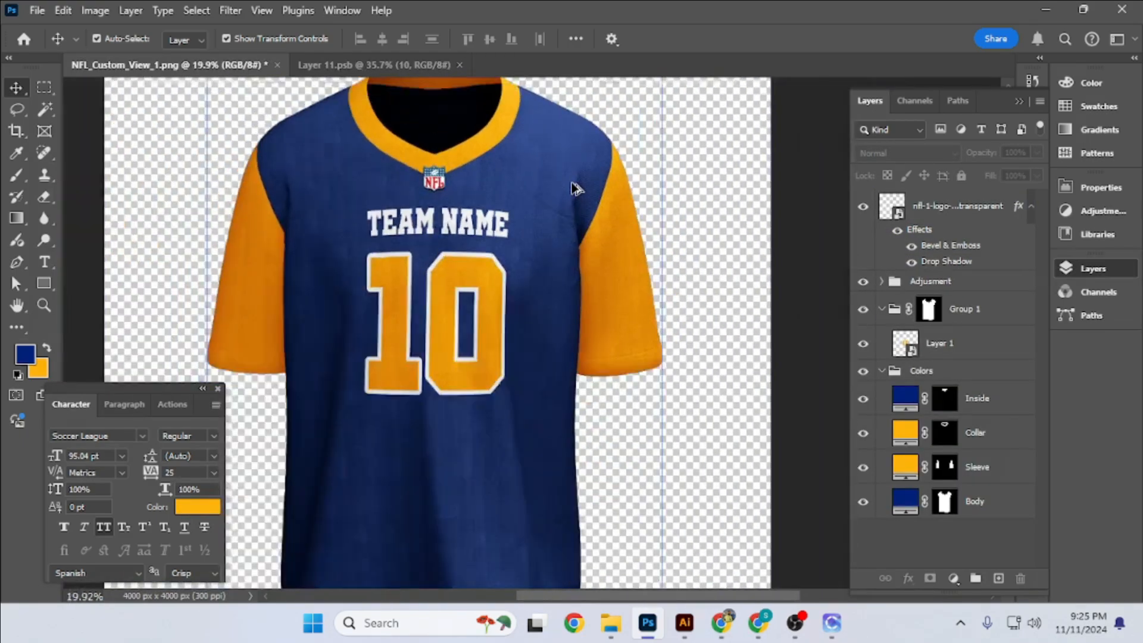
pyautogui.scroll(-5, 567, 186)
pyautogui.moveTo(563, 218); pyautogui.dragTo(553, 252)
pyautogui.scroll(-1, 760, 269)
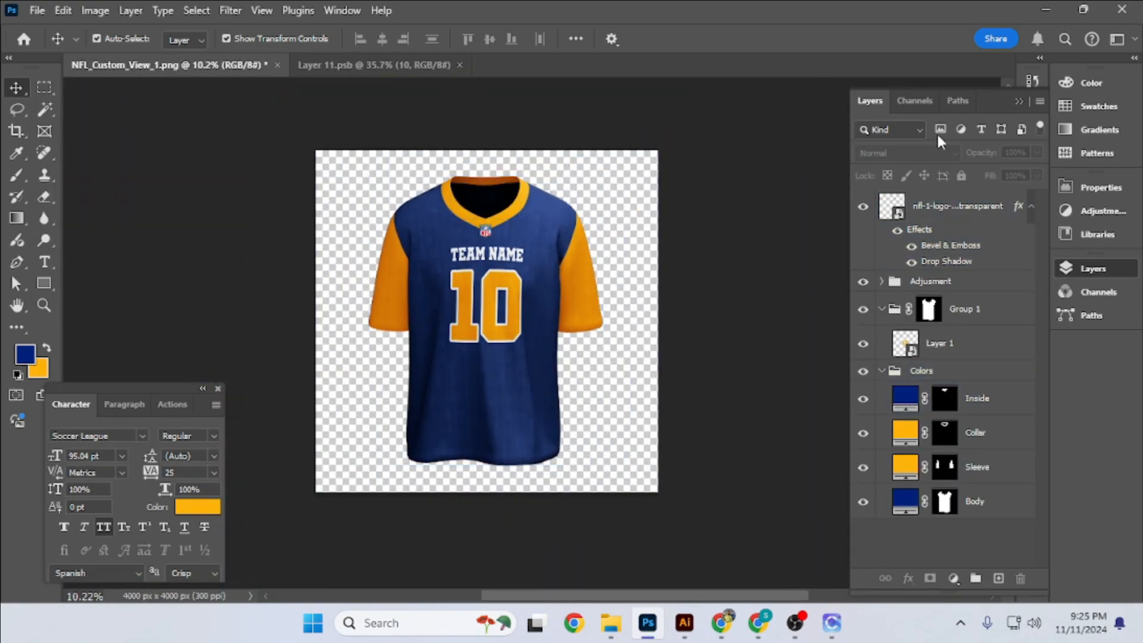
# - Select both sleeve hems and add a Solid Color fill layer in 002180 above the Inside layer for the cuffs
pyautogui.keyDown('ctrl'); pyautogui.click(896, 393); pyautogui.keyUp('ctrl')
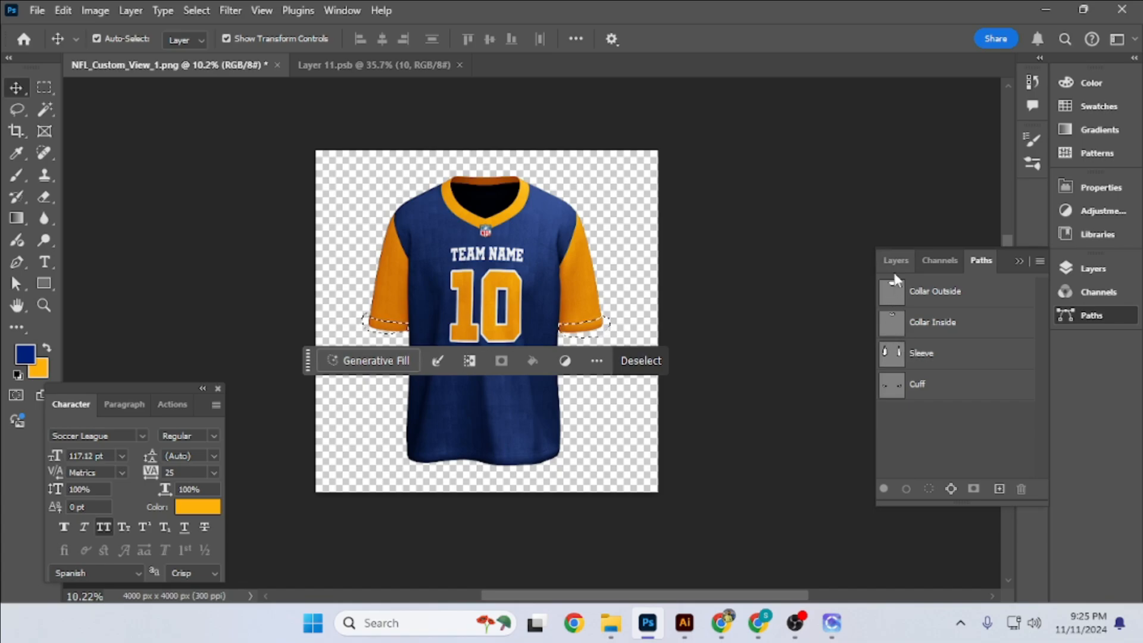
pyautogui.click(896, 260)
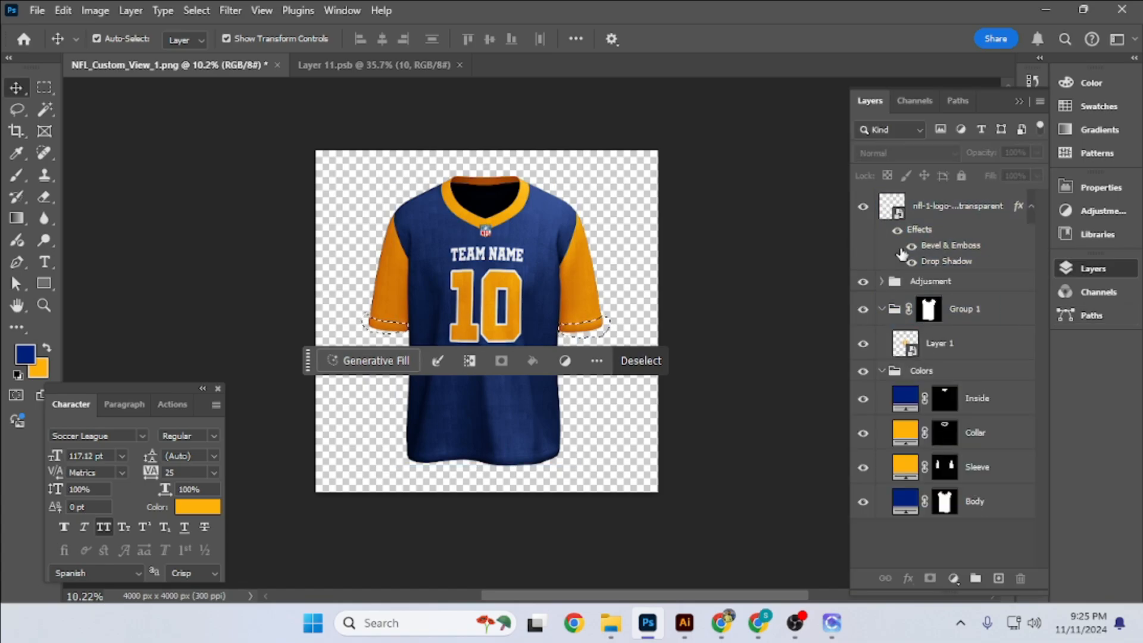
pyautogui.click(881, 282)
pyautogui.click(881, 282)
pyautogui.click(978, 402)
pyautogui.click(953, 578)
pyautogui.click(973, 288)
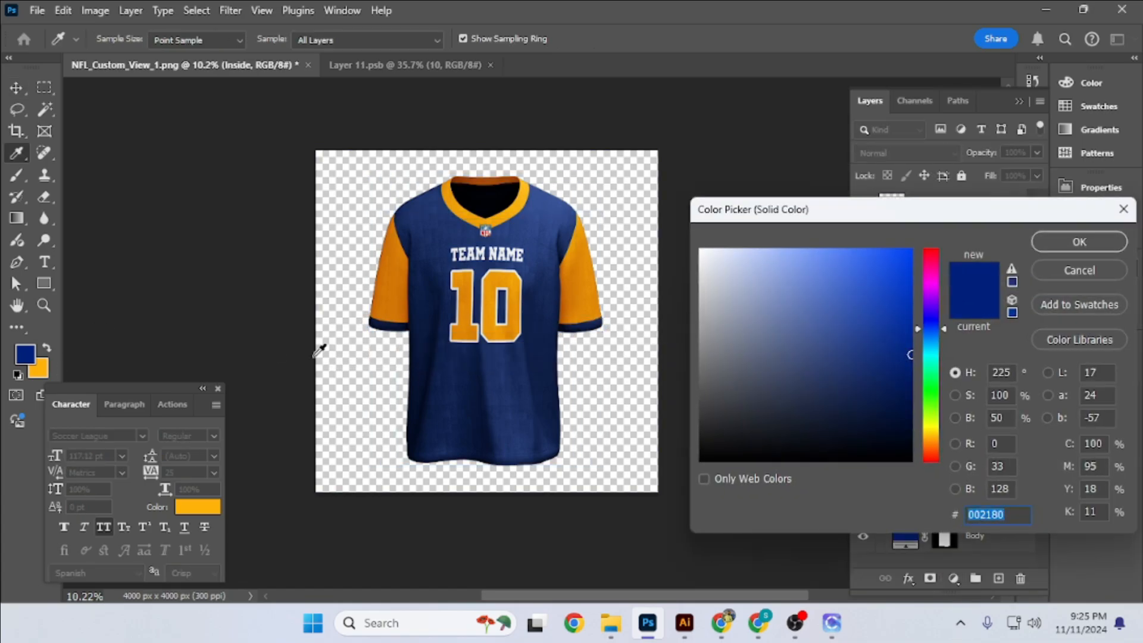
pyautogui.press('Return')
pyautogui.scroll(1, 654, 279)
pyautogui.scroll(-2, 690, 257)
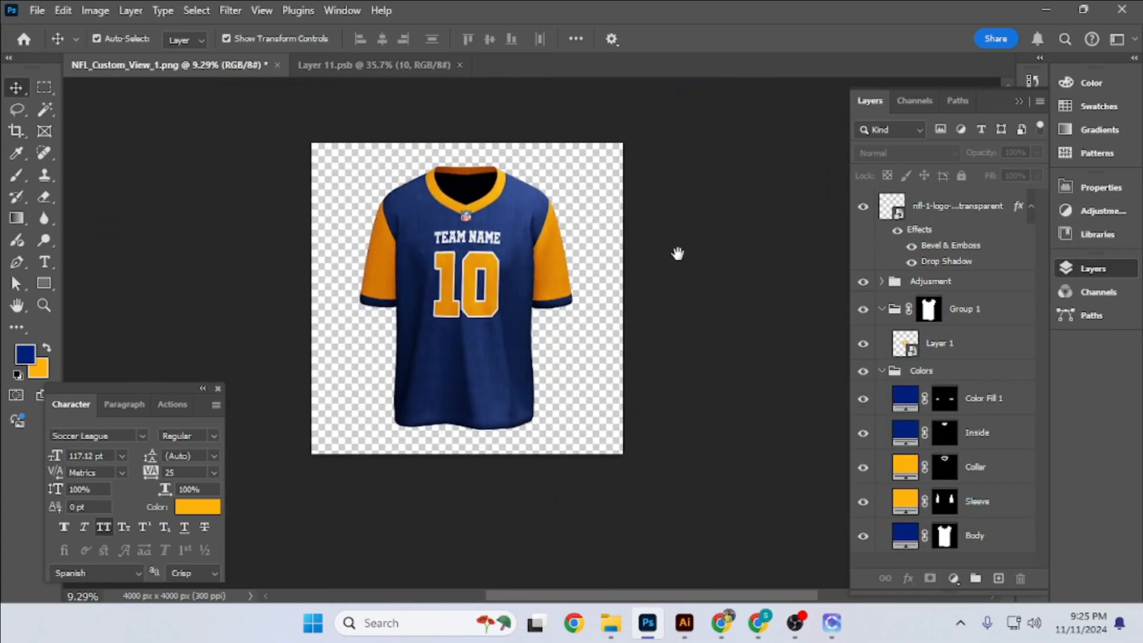
# - Marquee a rectangle over the sleeve on the image's left, fill it with the orange background colour on a new layer and deselect
pyautogui.press('m')
pyautogui.scroll(2, 375, 241)
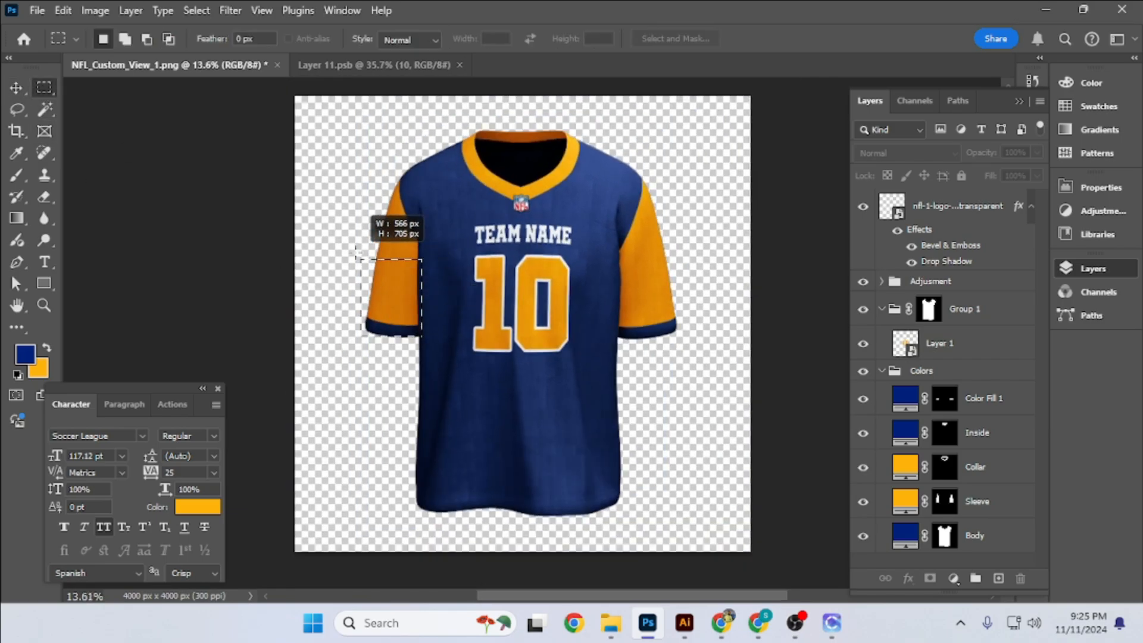
pyautogui.moveTo(335, 175); pyautogui.dragTo(337, 175)
pyautogui.click(998, 579)
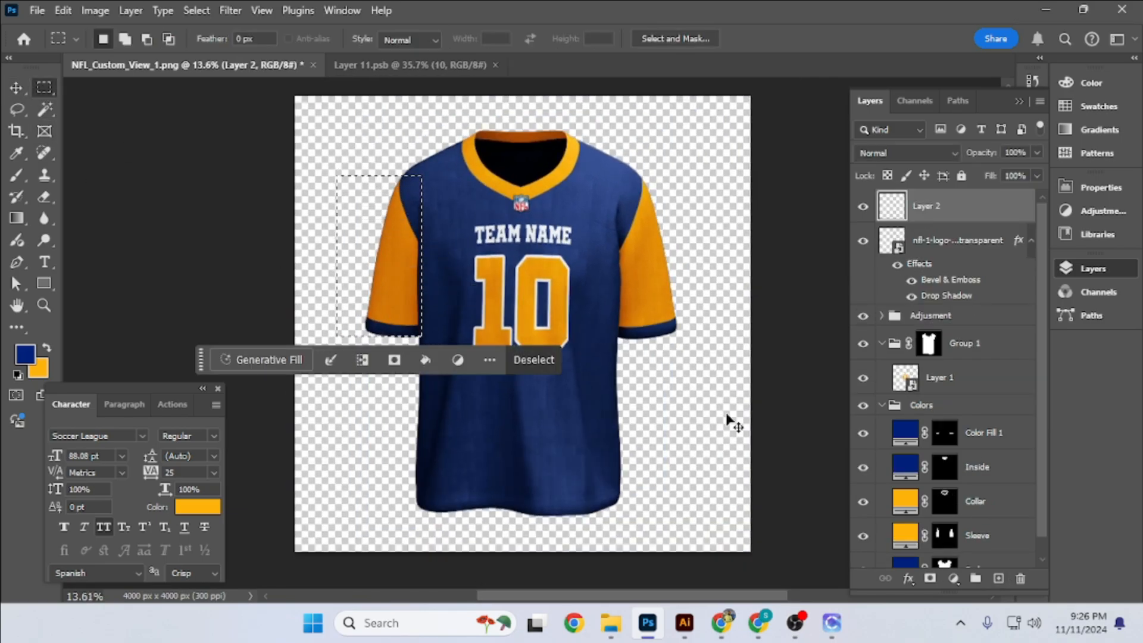
pyautogui.hotkey('ctrl', 'BackSpace')
pyautogui.hotkey('ctrl', 'd')
# - Duplicate the orange sleeve rectangle, hide the original, and convert the copy to a smart object at 71% opacity
pyautogui.press('v')
pyautogui.hotkey('ctrl', 'j')
pyautogui.click(863, 241)
pyautogui.rightClick(982, 208)
pyautogui.click(928, 348)
pyautogui.moveTo(976, 154); pyautogui.dragTo(959, 154)
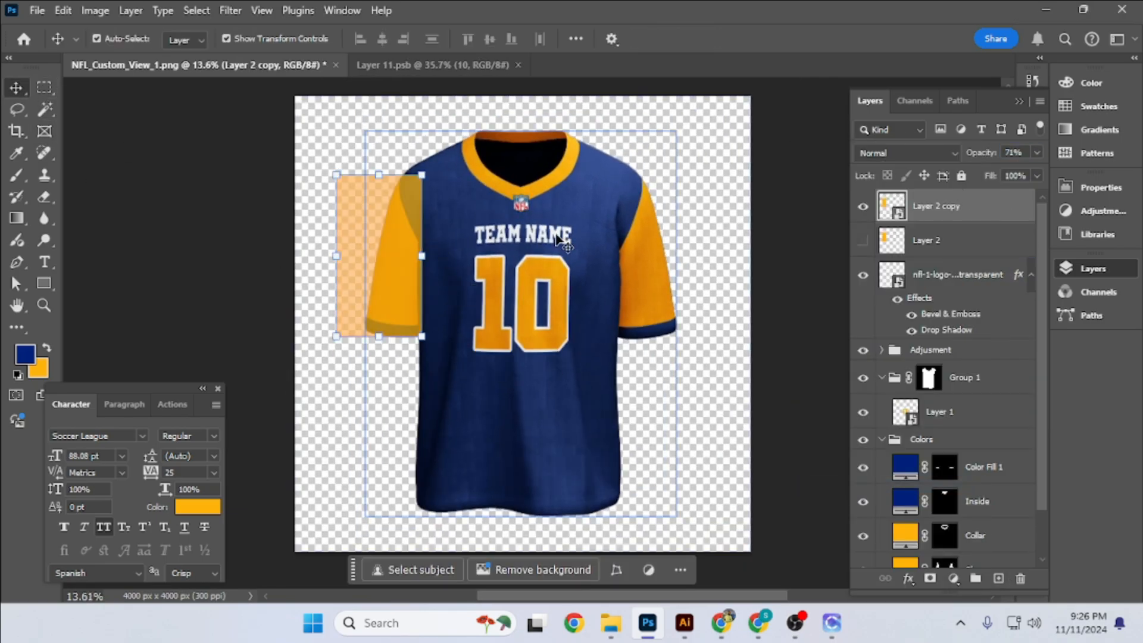
# - Distort the corners of the Layer 2 copy rectangle so it tilts along the sleeve from shoulder to cuff
pyautogui.scroll(3, 356, 231)
pyautogui.moveTo(358, 223); pyautogui.dragTo(409, 207)
pyautogui.scroll(1, 375, 224)
pyautogui.scroll(3, 408, 172)
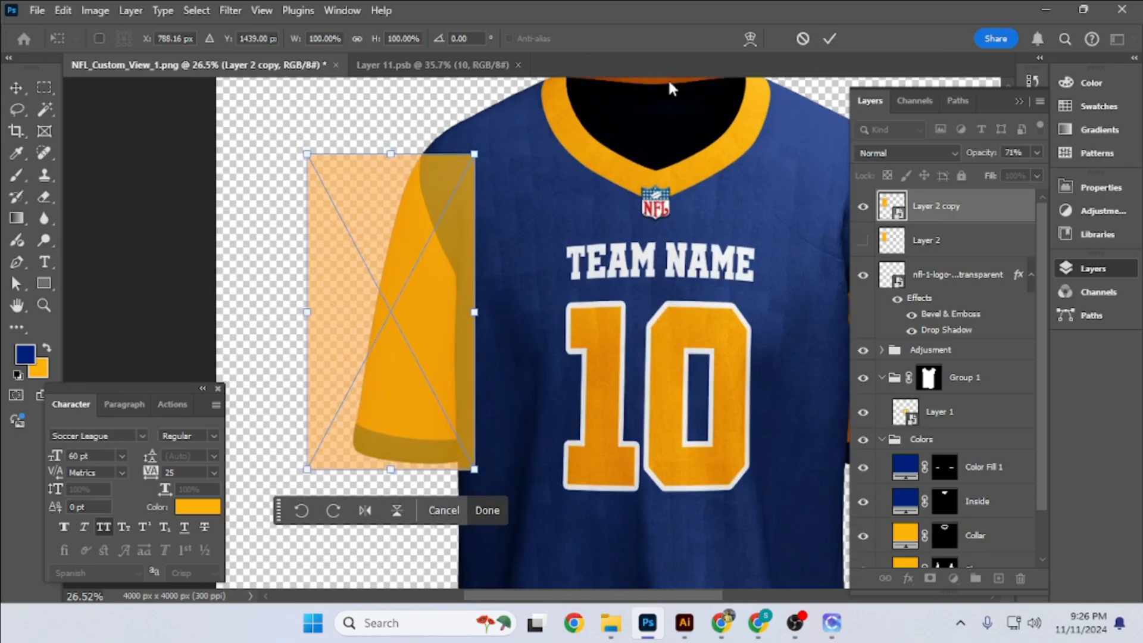
pyautogui.moveTo(307, 154); pyautogui.dragTo(347, 157)
pyautogui.moveTo(474, 154); pyautogui.dragTo(492, 180)
pyautogui.moveTo(347, 158); pyautogui.dragTo(376, 142)
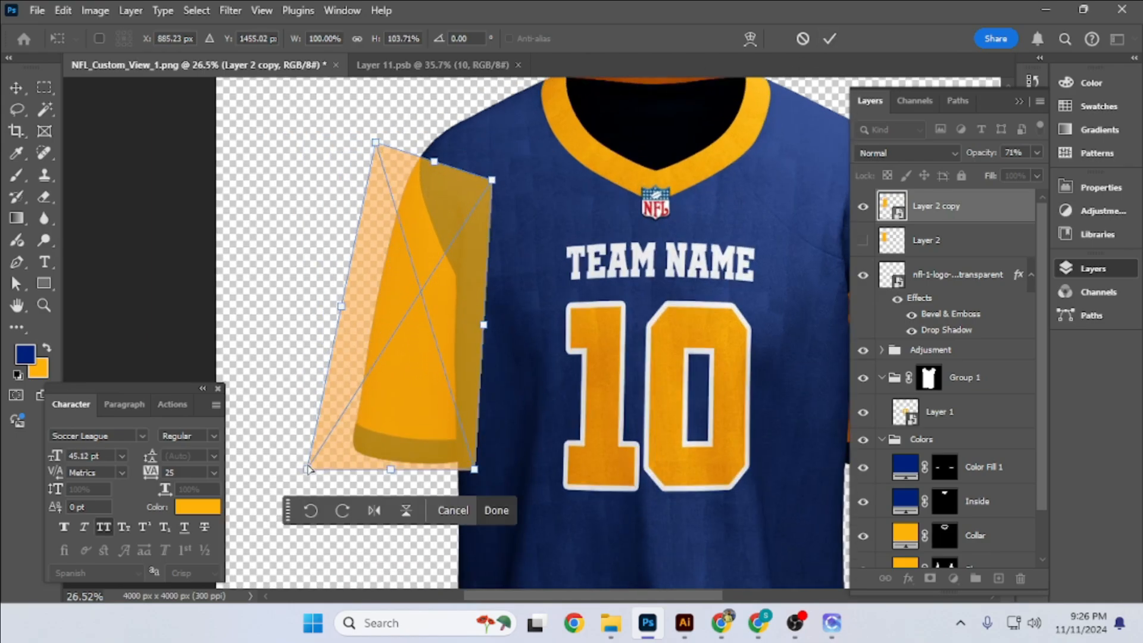
pyautogui.moveTo(475, 469); pyautogui.dragTo(453, 485)
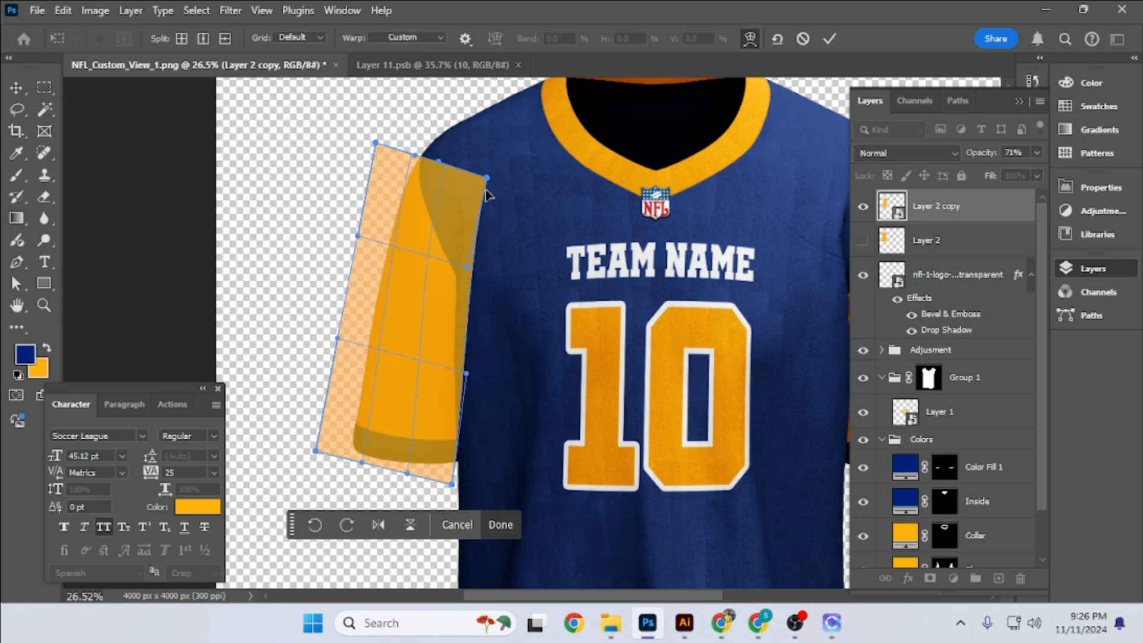
# - Warp the tilted sleeve rectangle so its edges curve along the shoulder, body seam and cuff
pyautogui.moveTo(412, 156); pyautogui.dragTo(409, 152)
pyautogui.moveTo(427, 342); pyautogui.dragTo(419, 339)
pyautogui.moveTo(417, 458); pyautogui.dragTo(406, 459)
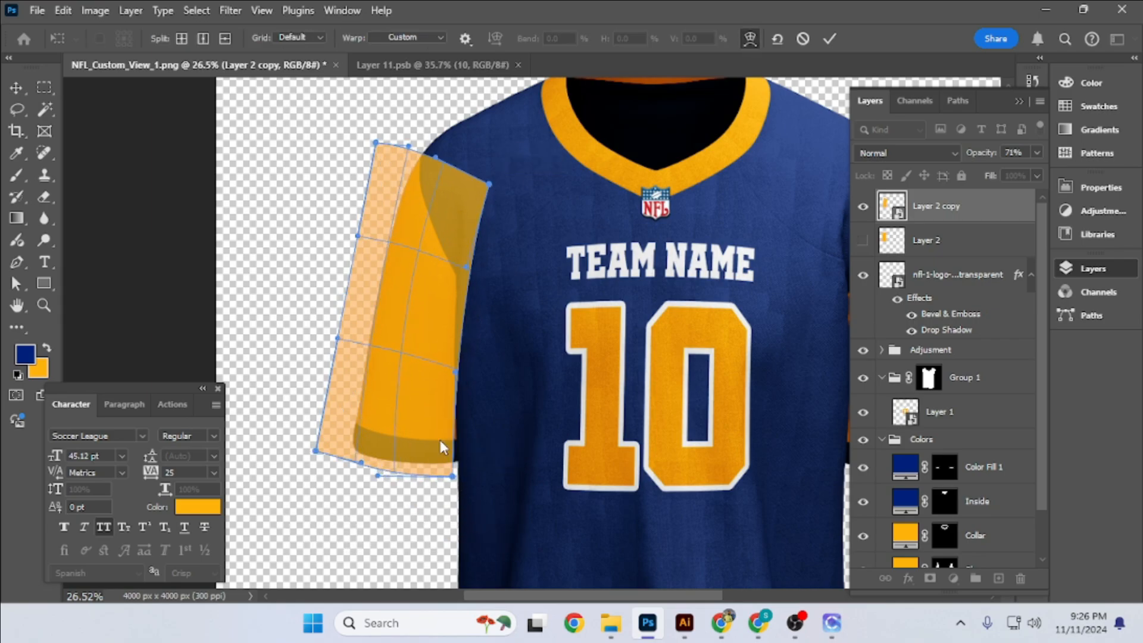
# - Open the Layer 2 copy smart object and add a dark blue solid-colour stripe across its lower part, stretched taller
pyautogui.doubleClick(891, 206)
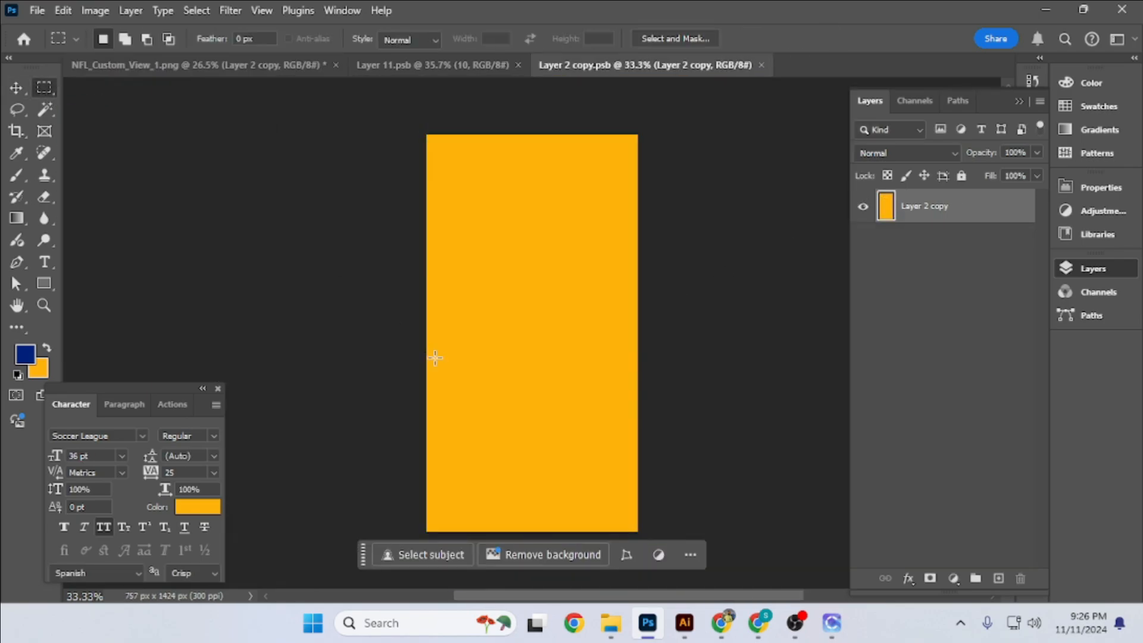
pyautogui.scroll(-1, 434, 357)
pyautogui.moveTo(410, 370); pyautogui.dragTo(697, 439)
pyautogui.click(954, 579)
pyautogui.click(976, 283)
pyautogui.press('Return')
pyautogui.hotkey('ctrl', 't')
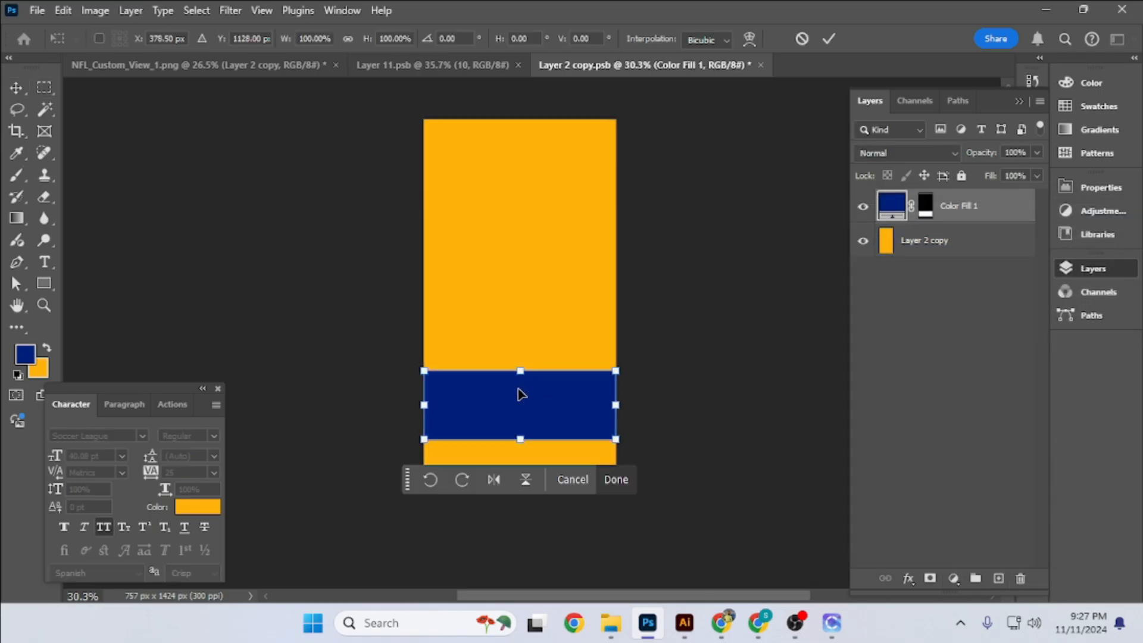
pyautogui.moveTo(520, 371); pyautogui.dragTo(522, 334)
pyautogui.press('Return')
pyautogui.moveTo(523, 400); pyautogui.dragTo(523, 386)
# - Duplicate the dark blue stripe, resize the copy and recolour it white (#ffffff) to form a stripe pair
pyautogui.hotkey('ctrl', 'j')
pyautogui.hotkey('ctrl', 't')
pyautogui.moveTo(521, 320); pyautogui.dragTo(541, 148)
pyautogui.press('Return')
pyautogui.doubleClick(892, 206)
pyautogui.write('ffffff')
pyautogui.press('Return')
# - Repeat the white and dark blue stripes up the orange rectangle, saving and closing the smart object
pyautogui.hotkey('ctrl', 'j')
pyautogui.click(701, 224)
pyautogui.hotkey('ctrl', 'w')
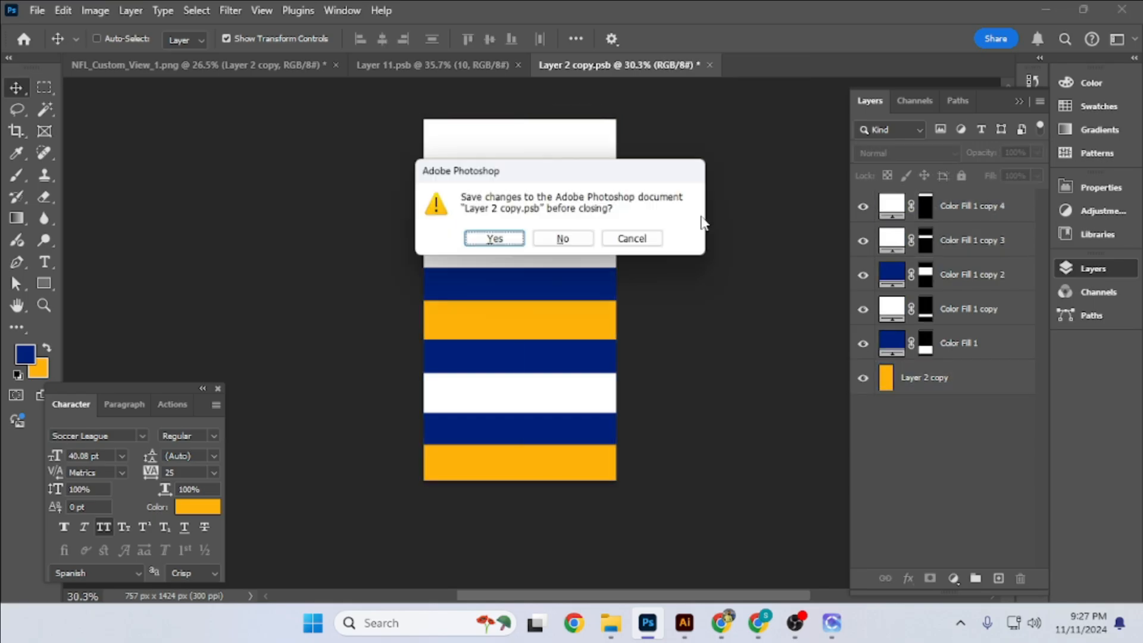
pyautogui.press('Return')
# - Set Layer 2 copy to 100% opacity and group it with the hidden Layer 2
pyautogui.scroll(-5, 424, 269)
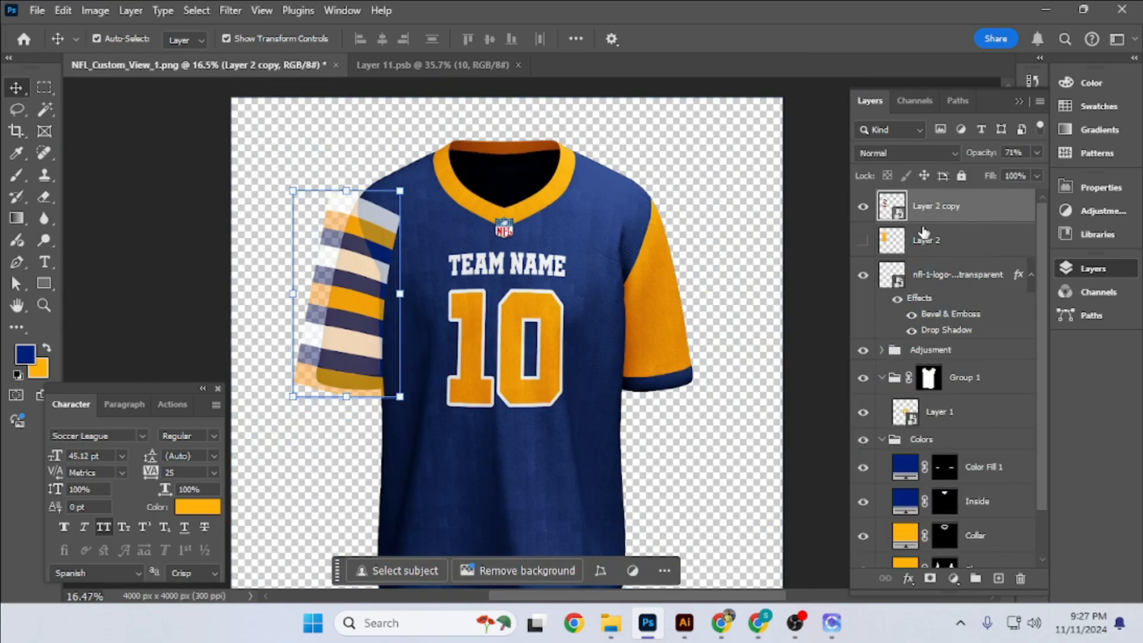
pyautogui.keyDown('ctrl'); pyautogui.click(969, 247); pyautogui.keyUp('ctrl')
pyautogui.press('0')
pyautogui.hotkey('ctrl', 'g')
# - Load the sleeve shapes as a selection and mask Group 2 with it
pyautogui.click(957, 102)
pyautogui.keyDown('ctrl'); pyautogui.click(894, 292); pyautogui.keyUp('ctrl')
pyautogui.click(870, 101)
pyautogui.moveTo(944, 522); pyautogui.dragTo(896, 234)
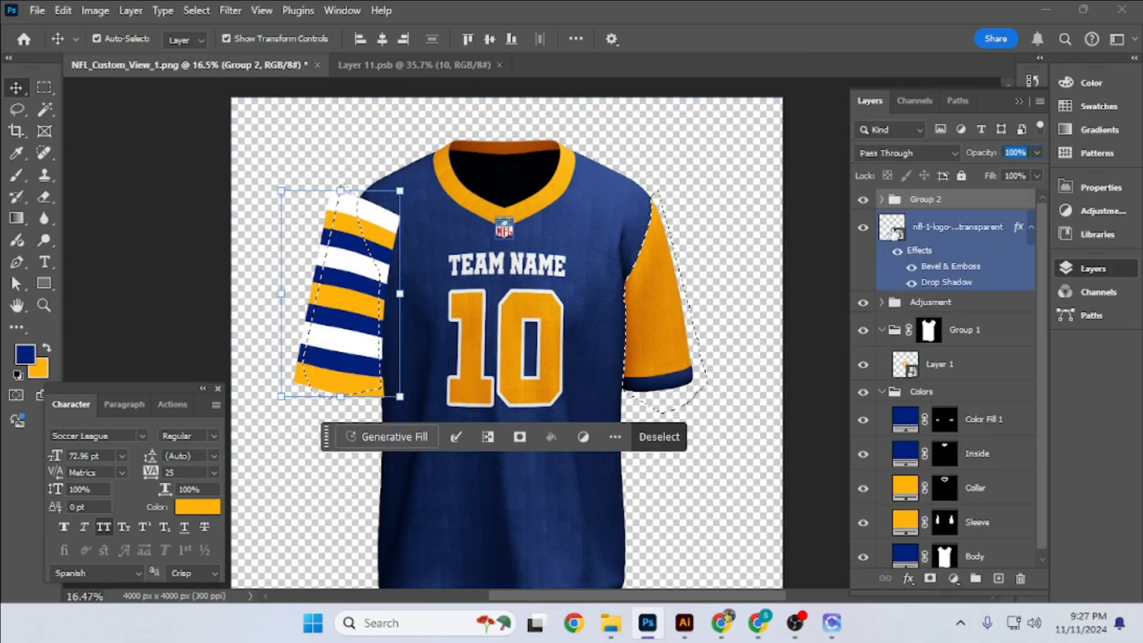
pyautogui.click(881, 303)
pyautogui.click(930, 578)
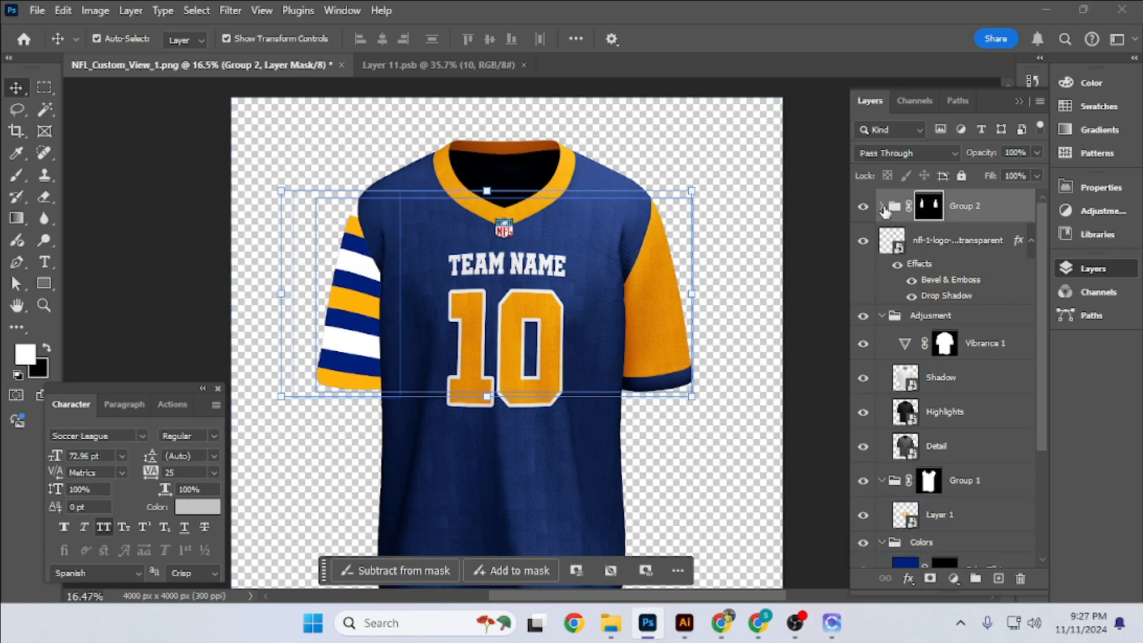
# - Refine the transform and warp of Layer 2 copy so the stripes fit the sleeve on the image's left
pyautogui.click(882, 206)
pyautogui.click(949, 240)
pyautogui.scroll(1, 351, 285)
pyautogui.hotkey('ctrl', 't')
pyautogui.moveTo(448, 189); pyautogui.dragTo(467, 213)
pyautogui.click(749, 39)
pyautogui.scroll(5, 416, 381)
pyautogui.moveTo(441, 407); pyautogui.dragTo(462, 400)
pyautogui.click(829, 39)
# - Move Group 2 beneath the Adjusment group so the fabric shading covers the sleeve stripes
pyautogui.click(881, 206)
pyautogui.click(994, 207)
pyautogui.click(882, 316)
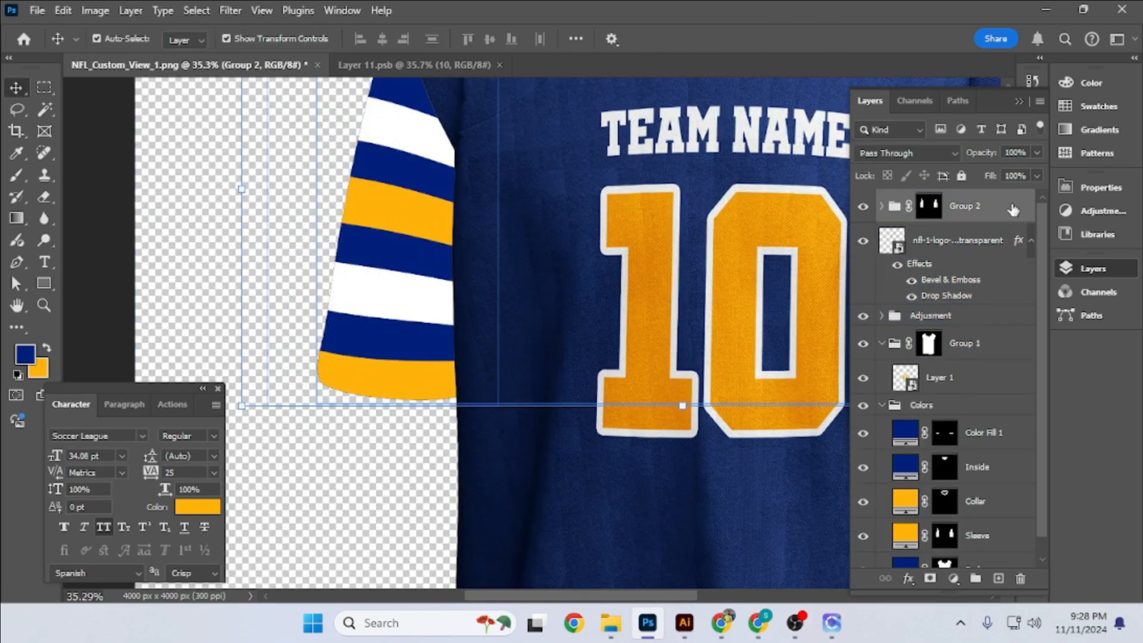
pyautogui.moveTo(1012, 209); pyautogui.dragTo(1003, 328)
pyautogui.scroll(-4, 449, 360)
# - Warp Layer 2 copy inside Group 2 so its lower edge and corners follow the curve of the cuff
pyautogui.click(892, 311)
pyautogui.click(882, 309)
pyautogui.click(948, 344)
pyautogui.scroll(1, 469, 362)
pyautogui.hotkey('ctrl', 't')
pyautogui.scroll(6, 439, 382)
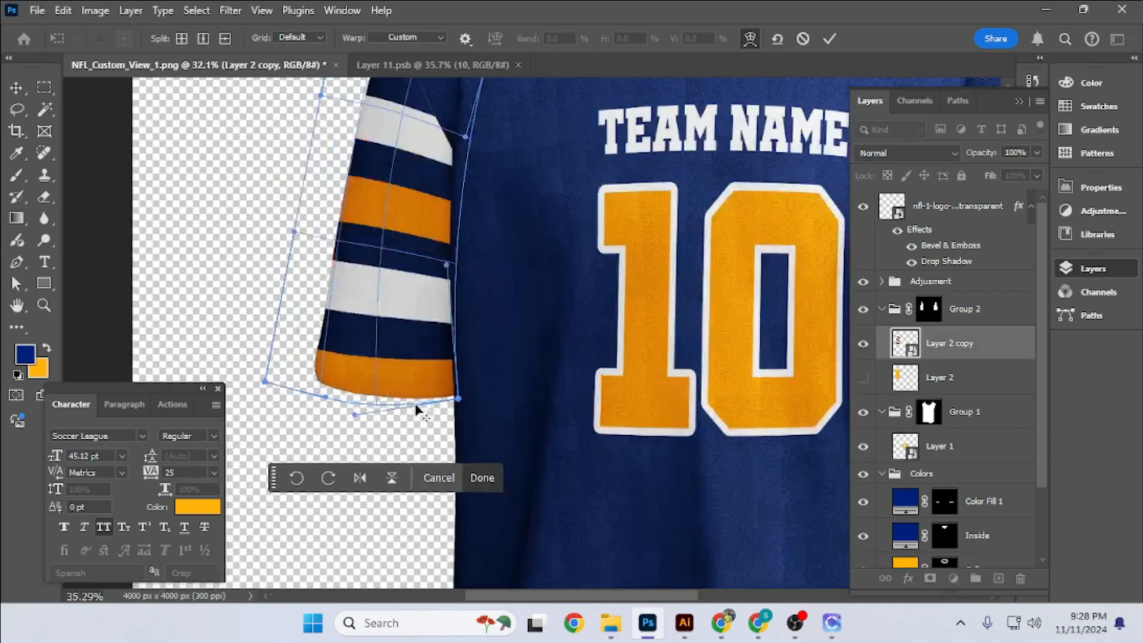
pyautogui.moveTo(488, 402); pyautogui.dragTo(489, 401)
pyautogui.moveTo(464, 119); pyautogui.dragTo(477, 181)
pyautogui.moveTo(78, 365); pyautogui.dragTo(165, 369)
pyautogui.moveTo(165, 369); pyautogui.dragTo(181, 362)
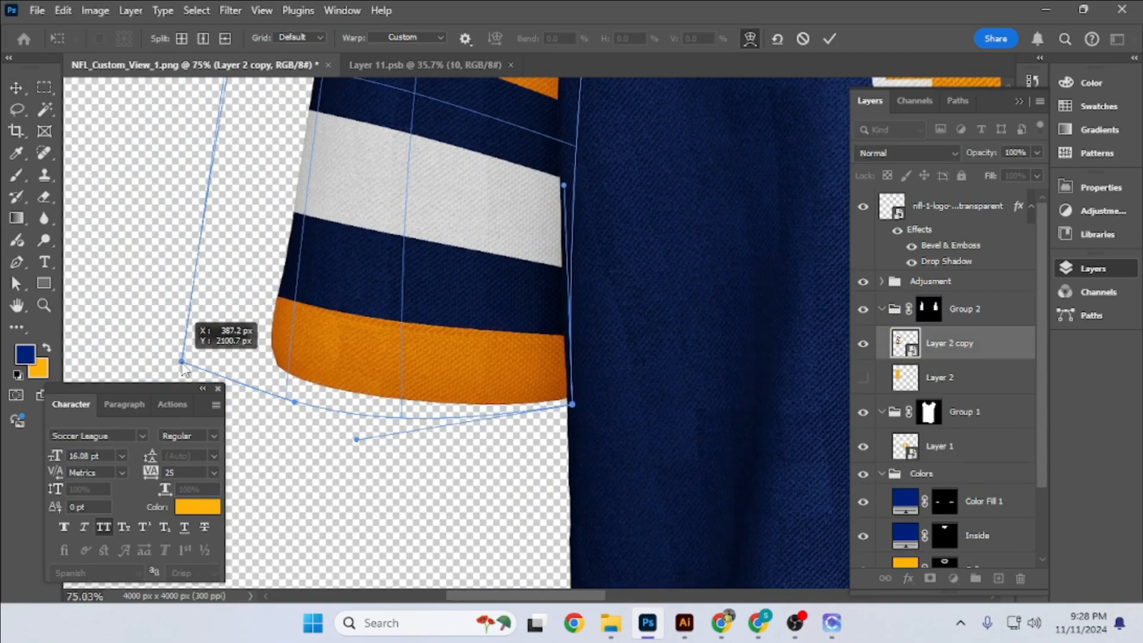
# - Pull the outer upper and lower warp corners of Layer 2 copy closer to the sleeve edge and commit the warp
pyautogui.scroll(-4, 473, 325)
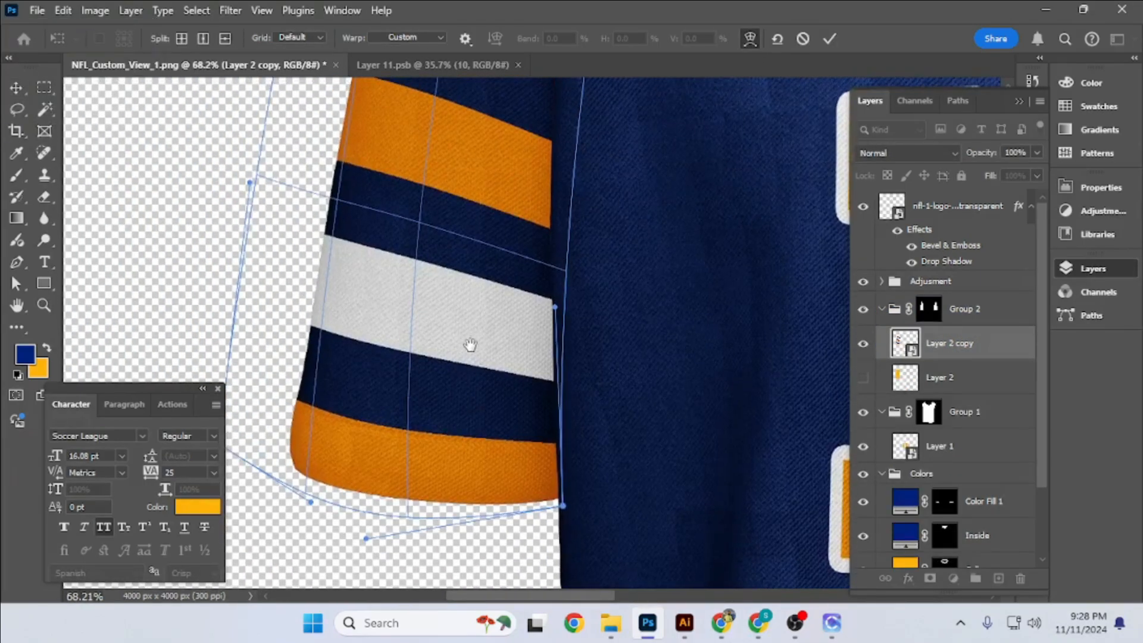
pyautogui.moveTo(437, 362); pyautogui.dragTo(485, 224)
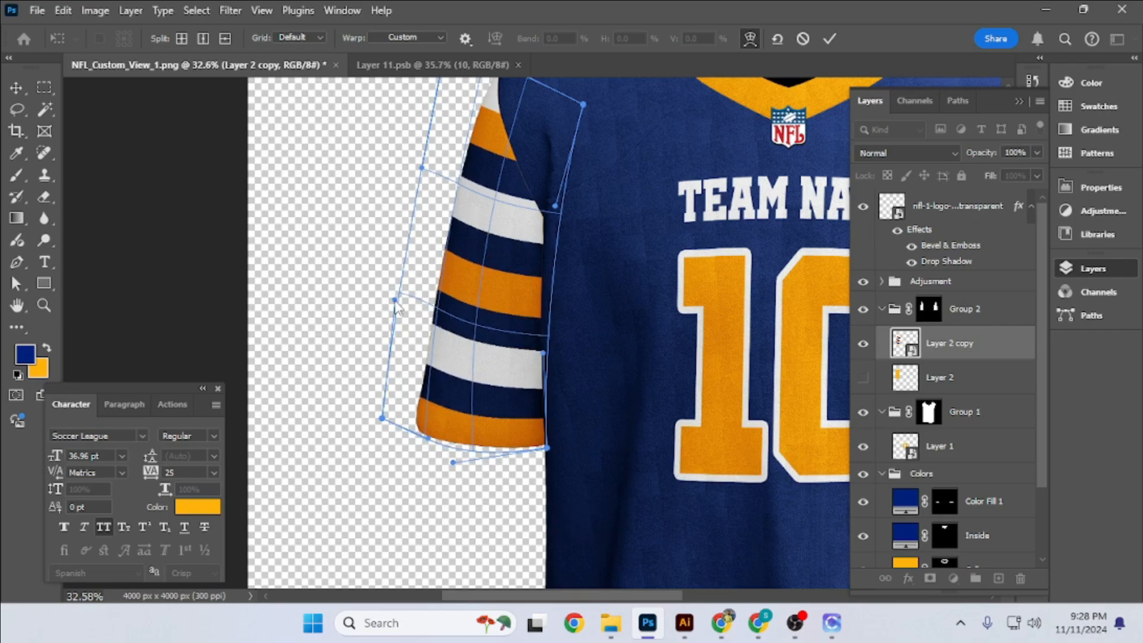
pyautogui.scroll(2, 476, 206)
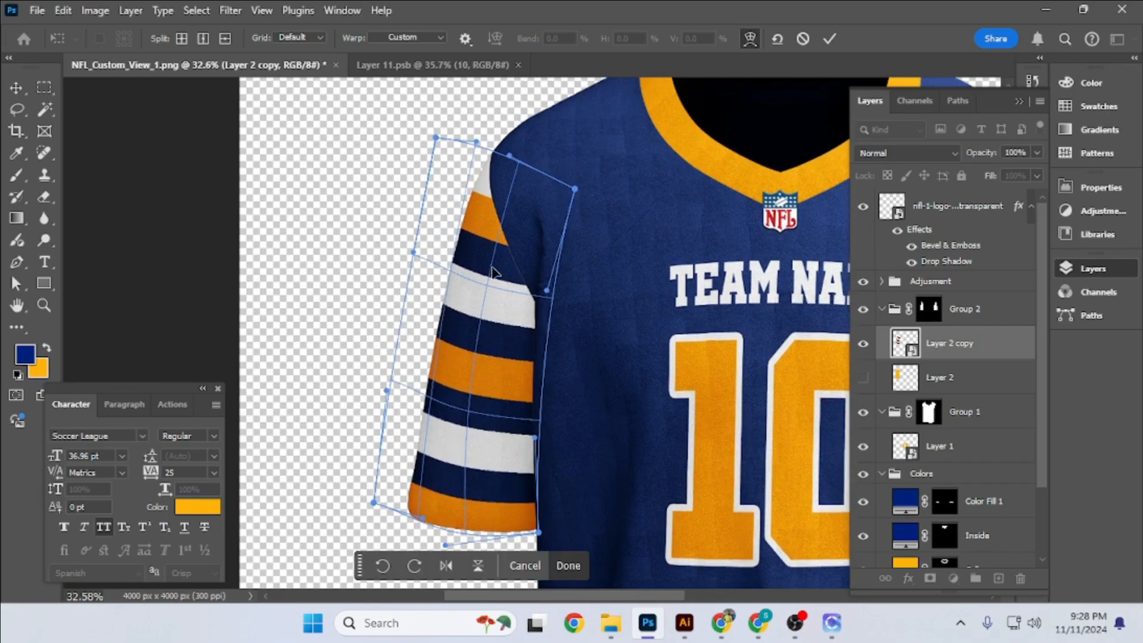
pyautogui.moveTo(476, 205); pyautogui.dragTo(470, 116)
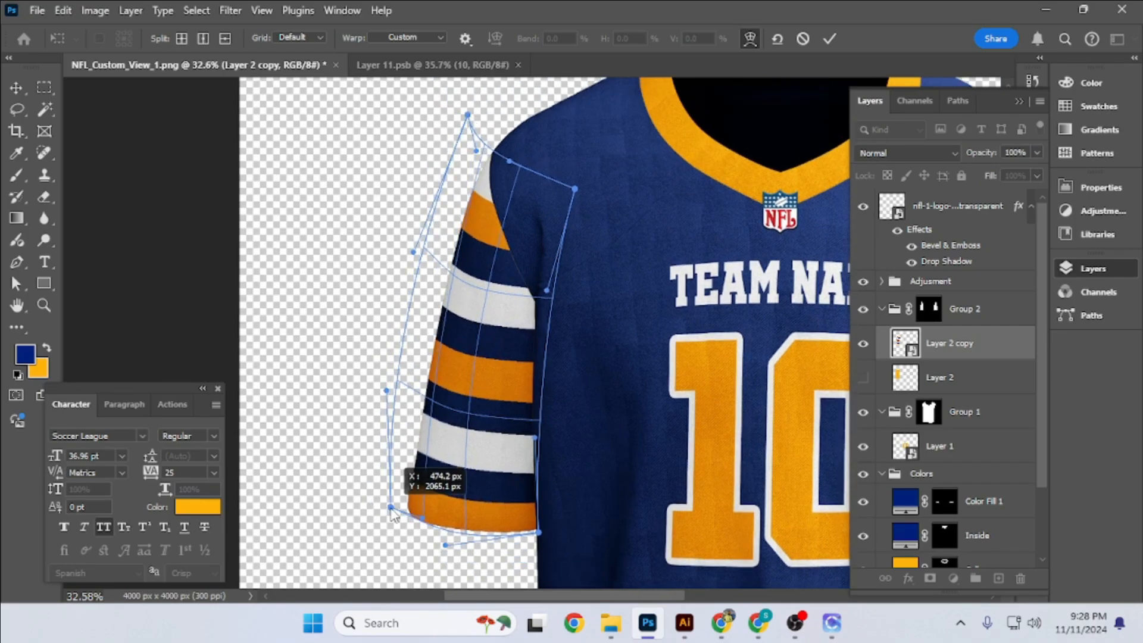
pyautogui.scroll(-5, 616, 224)
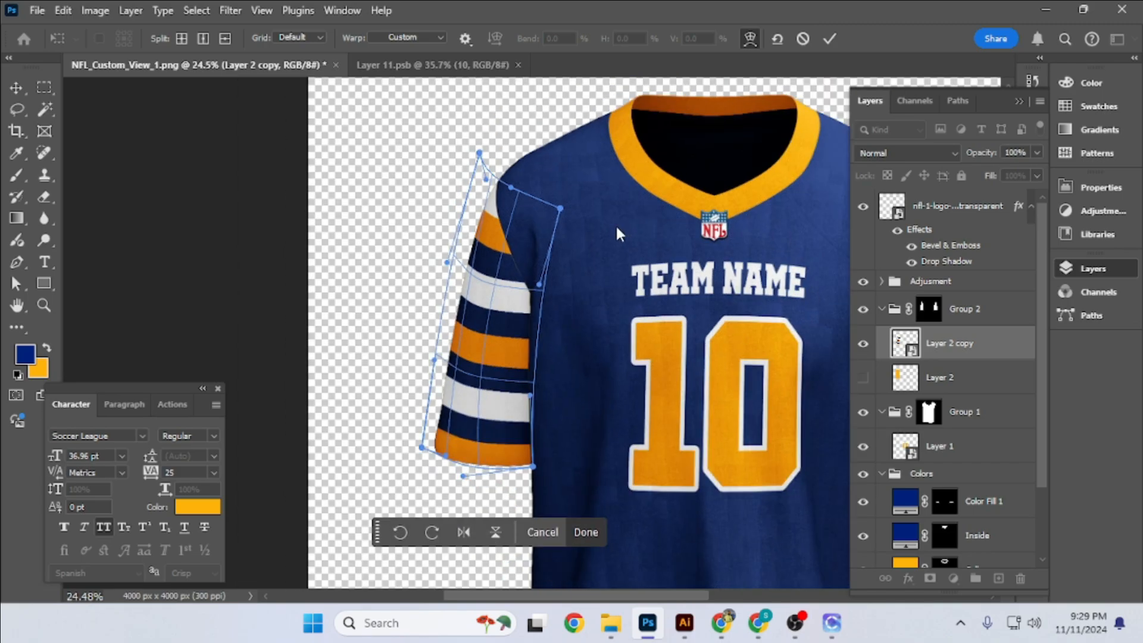
pyautogui.click(829, 39)
# - In the Layer 2 copy smart object, delete the upper duplicate stripes, keeping one dark blue and white pair over the orange
pyautogui.doubleClick(905, 343)
pyautogui.keyDown('shift'); pyautogui.click(954, 344); pyautogui.keyUp('shift')
pyautogui.press('Delete')
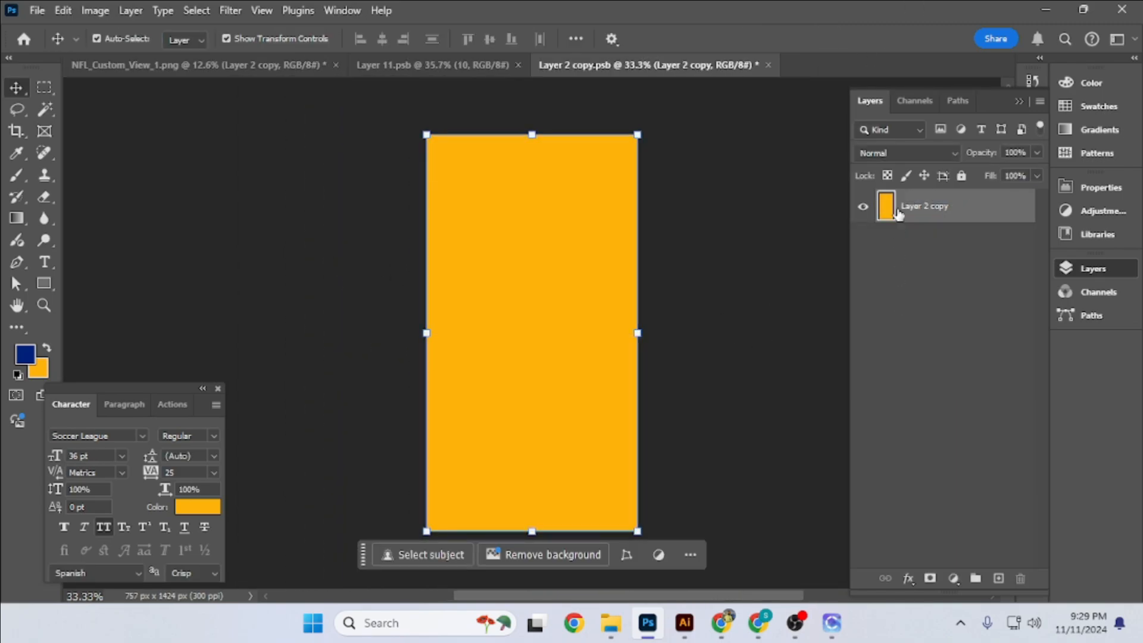
pyautogui.click(768, 243)
pyautogui.hotkey('ctrl', 'z')
pyautogui.click(961, 207)
pyautogui.keyDown('shift'); pyautogui.click(958, 275); pyautogui.keyUp('shift')
pyautogui.press('Delete')
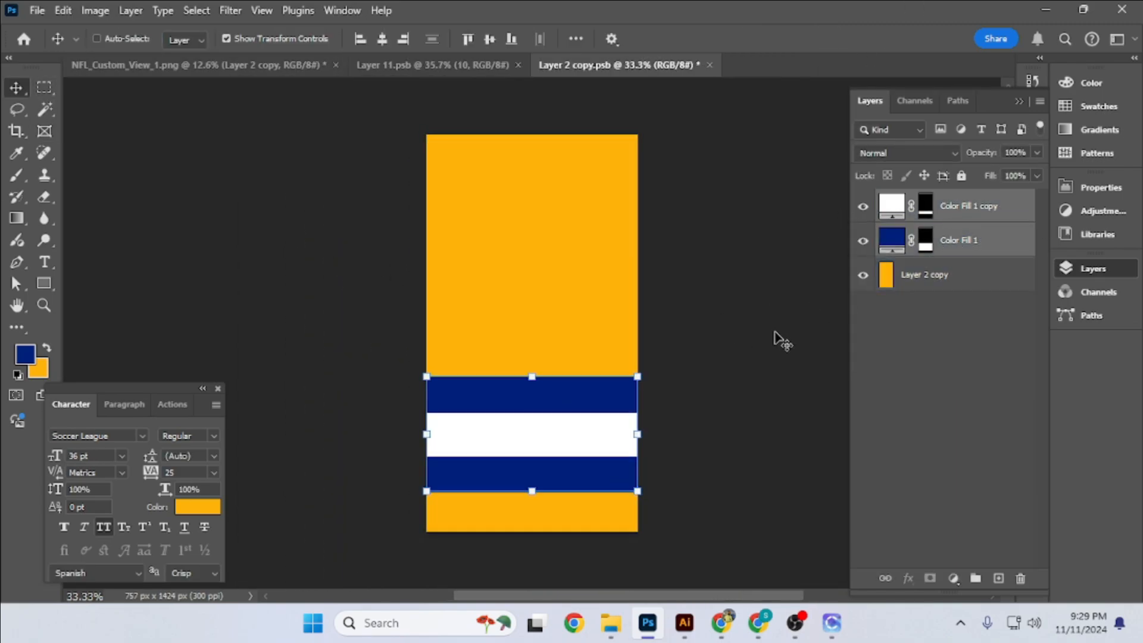
# - Move the remaining stripe pair up to the middle of the rectangle, save it and return to the jersey document
pyautogui.hotkey('ctrl', 't')
pyautogui.moveTo(563, 435); pyautogui.dragTo(563, 342)
pyautogui.press('Return')
pyautogui.hotkey('ctrl', 's')
pyautogui.click(249, 67)
pyautogui.click(357, 178)
pyautogui.scroll(1, 694, 288)
pyautogui.moveTo(694, 288); pyautogui.dragTo(604, 286)
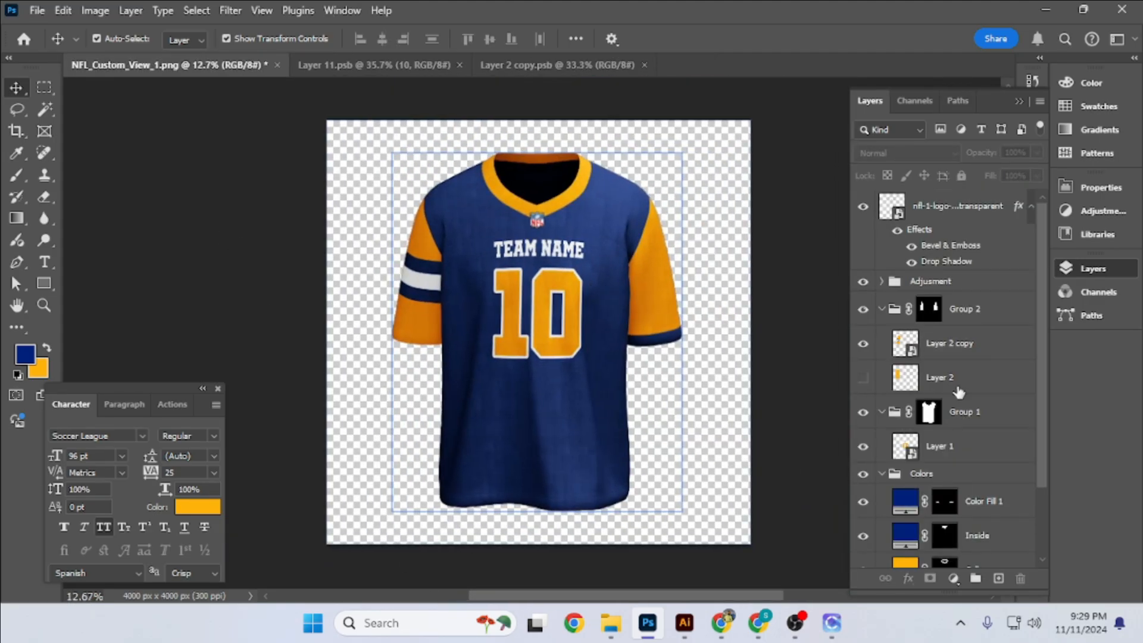
# - Show Layer 2, move it over the sleeve on the image's right and convert it to a smart object
pyautogui.click(934, 351)
pyautogui.click(920, 381)
pyautogui.click(863, 378)
pyautogui.hotkey('ctrl', 't')
pyautogui.moveTo(387, 275); pyautogui.dragTo(648, 299)
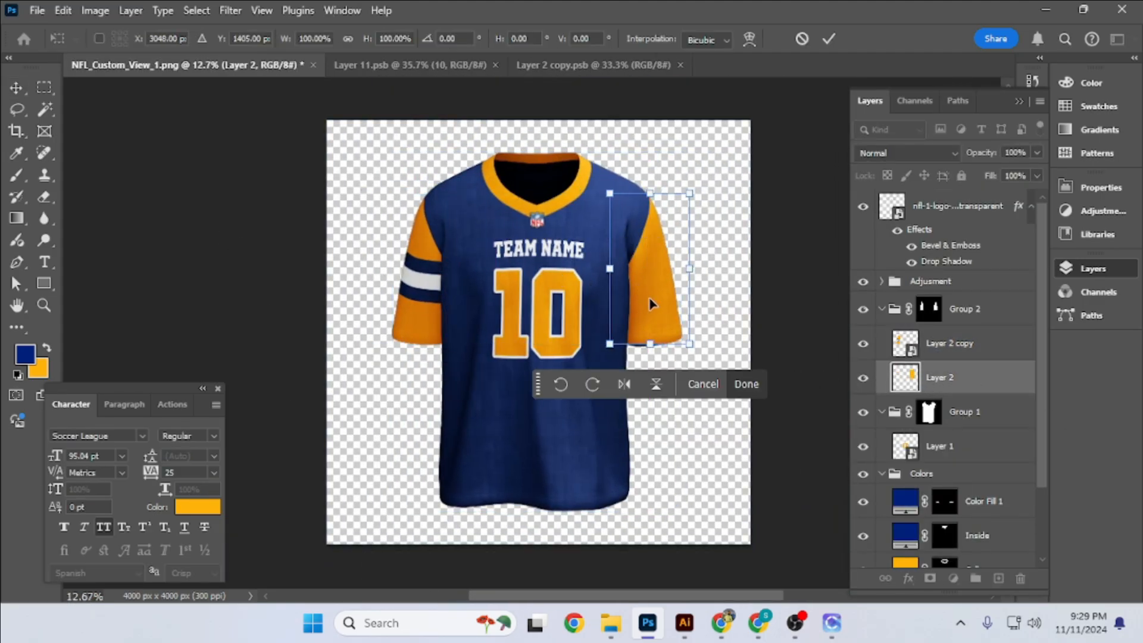
pyautogui.press('Return')
pyautogui.rightClick(938, 381)
pyautogui.click(936, 397)
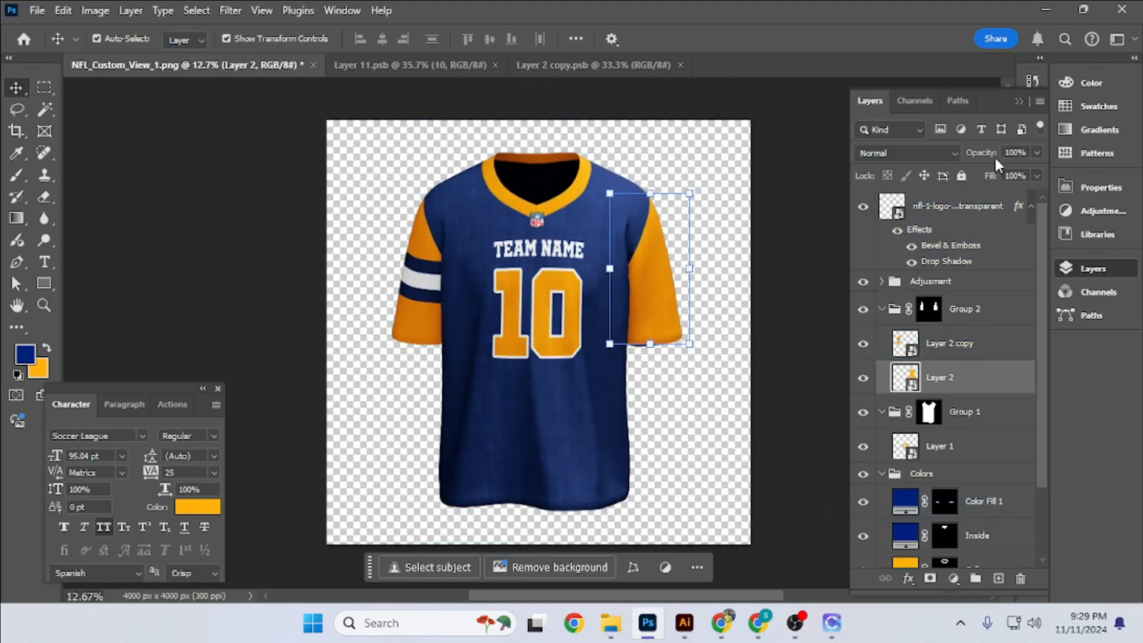
# - Open the Layer 2 smart object and fill it with three dark blue and white stripe pairs, spaced up the rectangle
pyautogui.doubleClick(912, 383)
pyautogui.hotkey('ctrl', 't')
pyautogui.moveTo(552, 322); pyautogui.dragTo(538, 167)
pyautogui.hotkey('ctrl', 'j')
pyautogui.hotkey('ctrl', 't')
pyautogui.press('Return')
pyautogui.hotkey('ctrl', 'j')
pyautogui.hotkey('ctrl', 't')
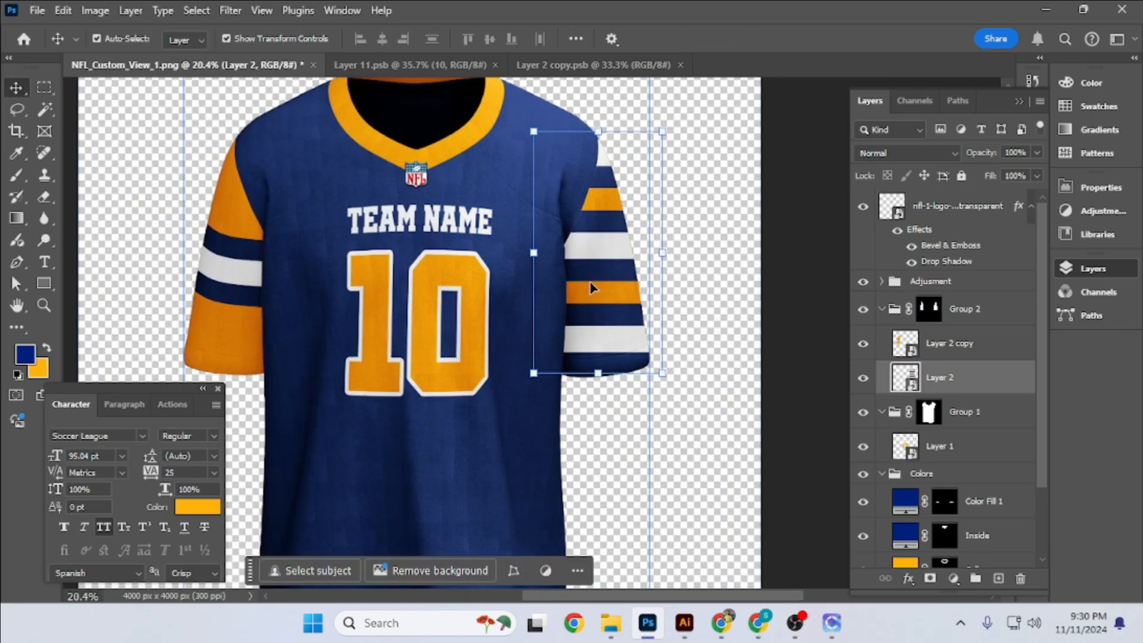
# - Distort the corners of Layer 2 so the striped rectangle tilts along the sleeve on the image's right
pyautogui.hotkey('ctrl', 't')
pyautogui.click(750, 38)
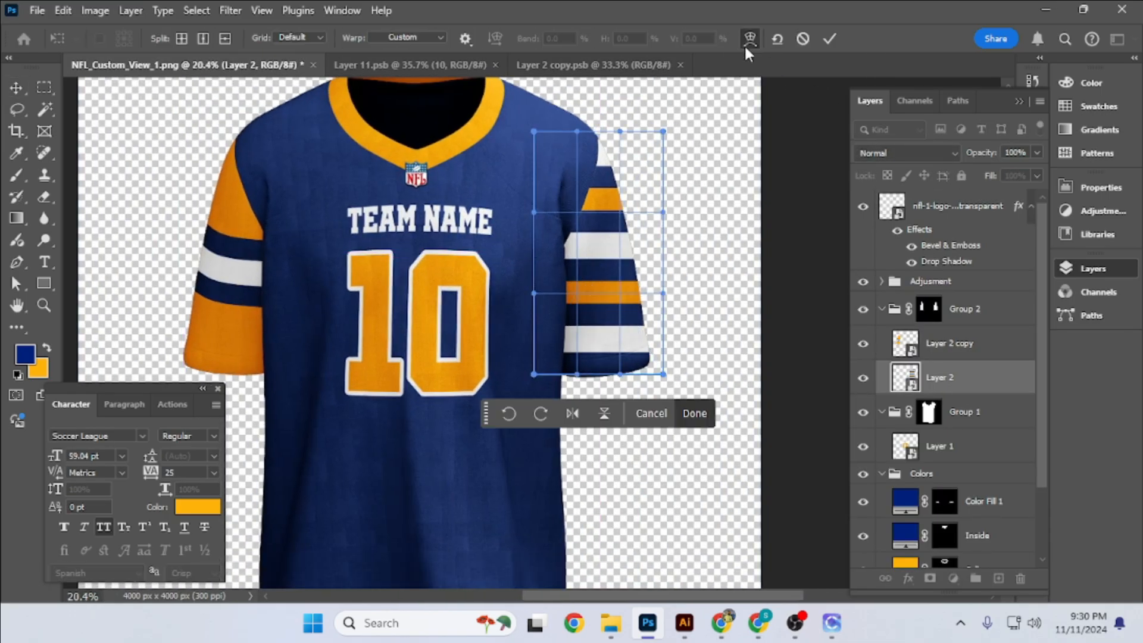
pyautogui.click(748, 40)
pyautogui.moveTo(534, 132); pyautogui.dragTo(528, 144)
pyautogui.moveTo(663, 131); pyautogui.dragTo(627, 128)
pyautogui.moveTo(534, 374); pyautogui.dragTo(554, 390)
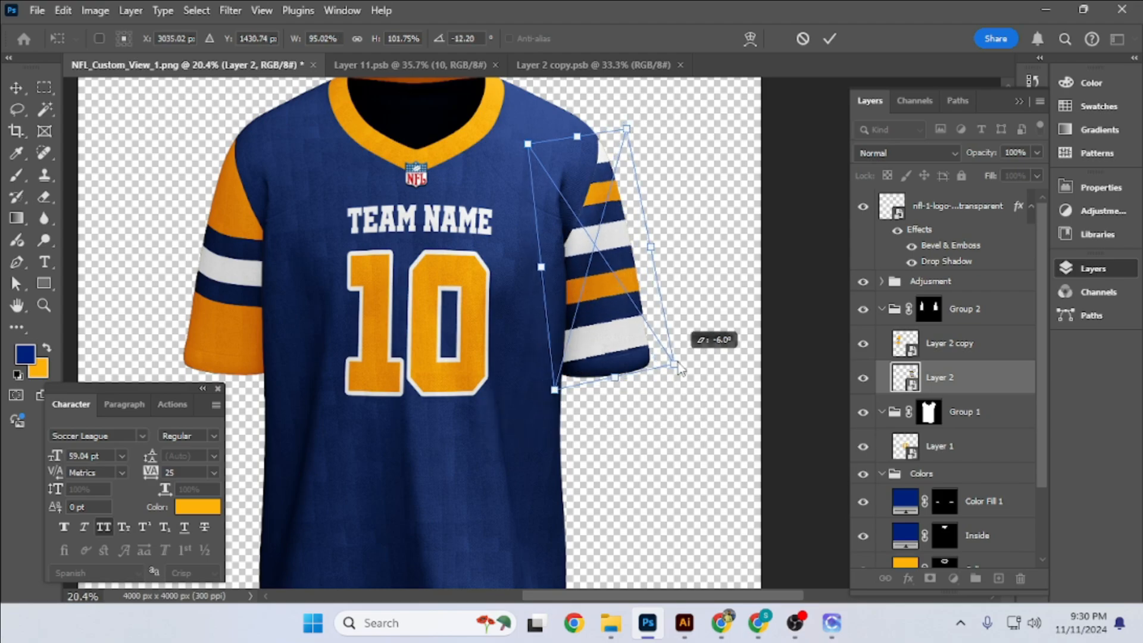
pyautogui.moveTo(678, 363); pyautogui.dragTo(677, 363)
# - Warp the lower edge and corners of Layer 2 to curve around the right-hand cuff
pyautogui.click(750, 39)
pyautogui.scroll(5, 559, 387)
pyautogui.moveTo(540, 400)
pyautogui.mouseDown()
pyautogui.moveTo(546, 384)
pyautogui.moveTo(534, 383)
pyautogui.mouseUp()
pyautogui.scroll(5, 538, 386)
pyautogui.moveTo(823, 350); pyautogui.dragTo(786, 355)
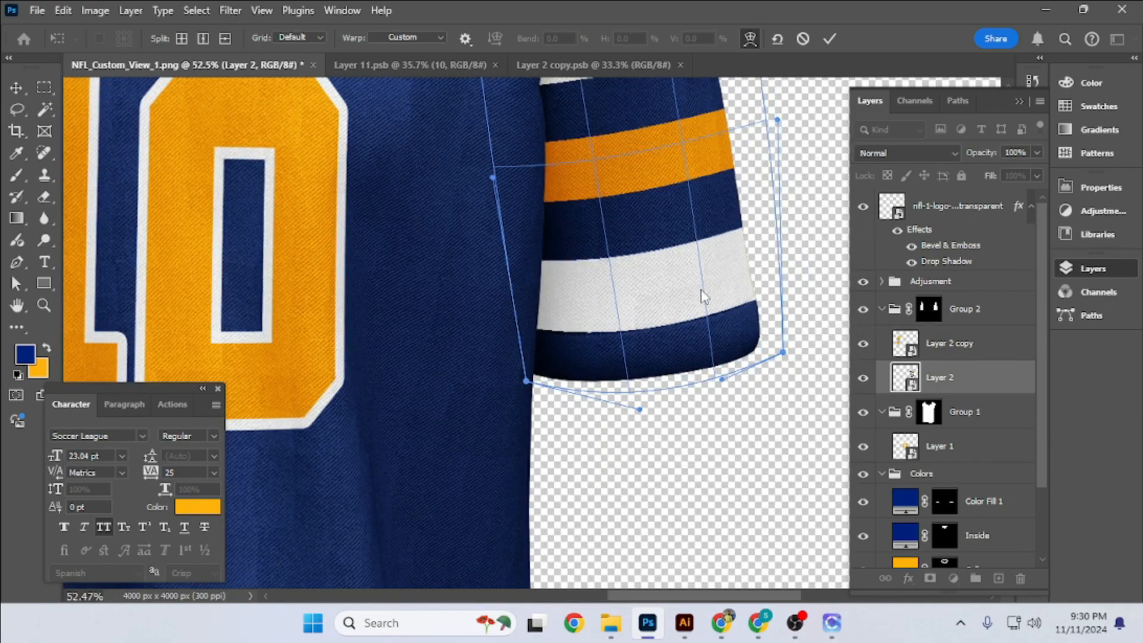
# - Warp the upper corners of Layer 2 toward the shoulder, refine the cuff corners and commit the warp
pyautogui.scroll(-3, 747, 138)
pyautogui.moveTo(714, 184); pyautogui.dragTo(668, 141)
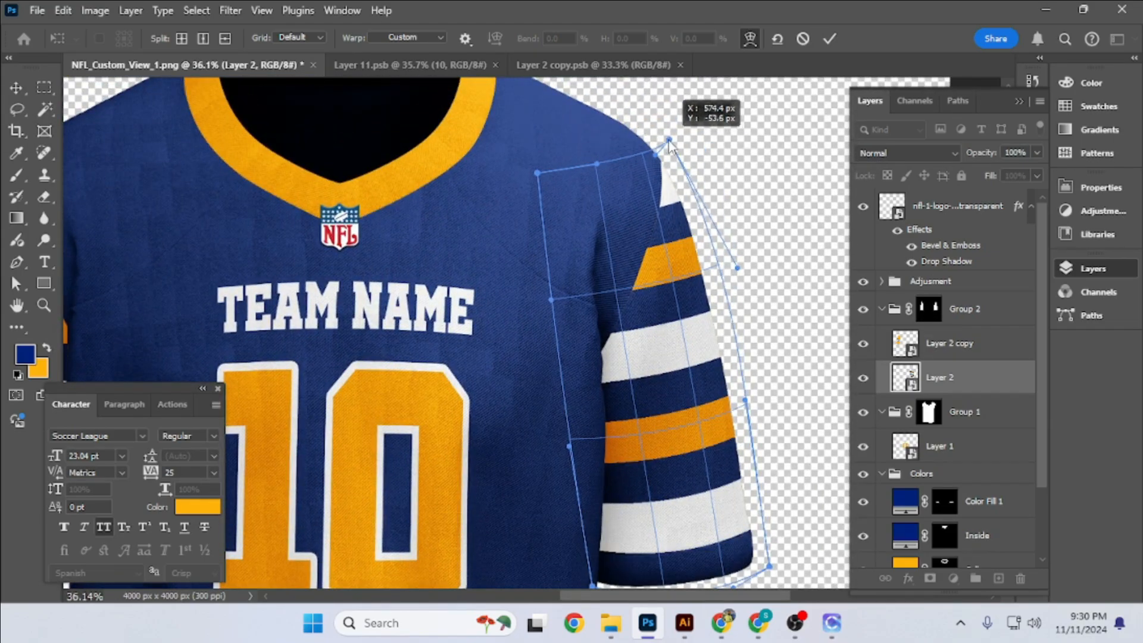
pyautogui.scroll(-3, 654, 468)
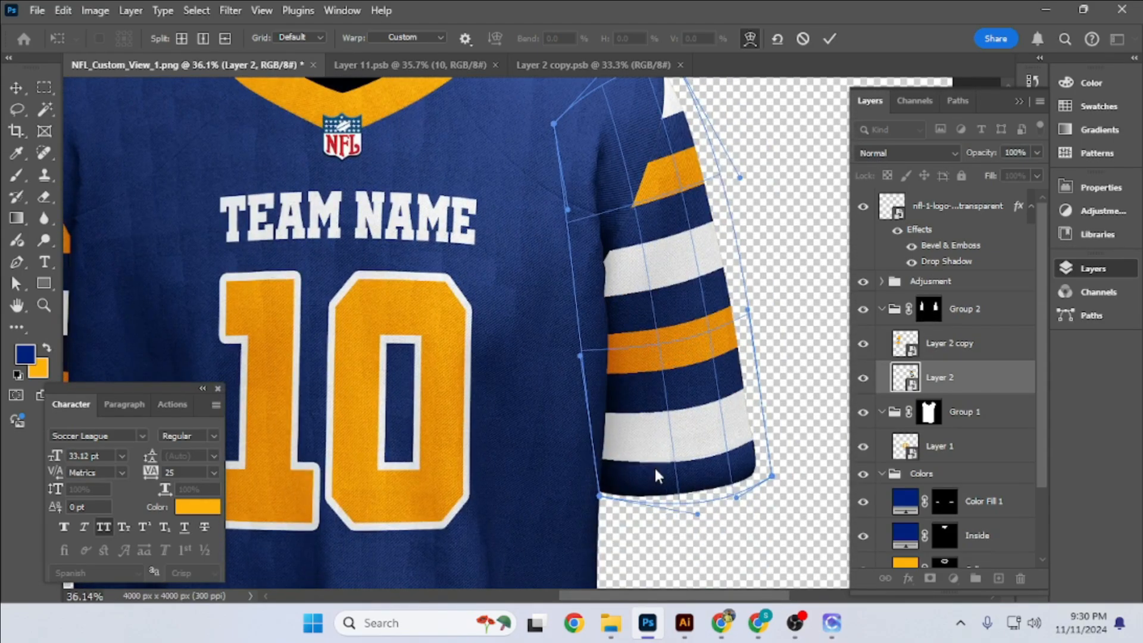
pyautogui.scroll(3, 727, 462)
pyautogui.moveTo(562, 404); pyautogui.dragTo(562, 401)
pyautogui.moveTo(748, 398); pyautogui.dragTo(755, 396)
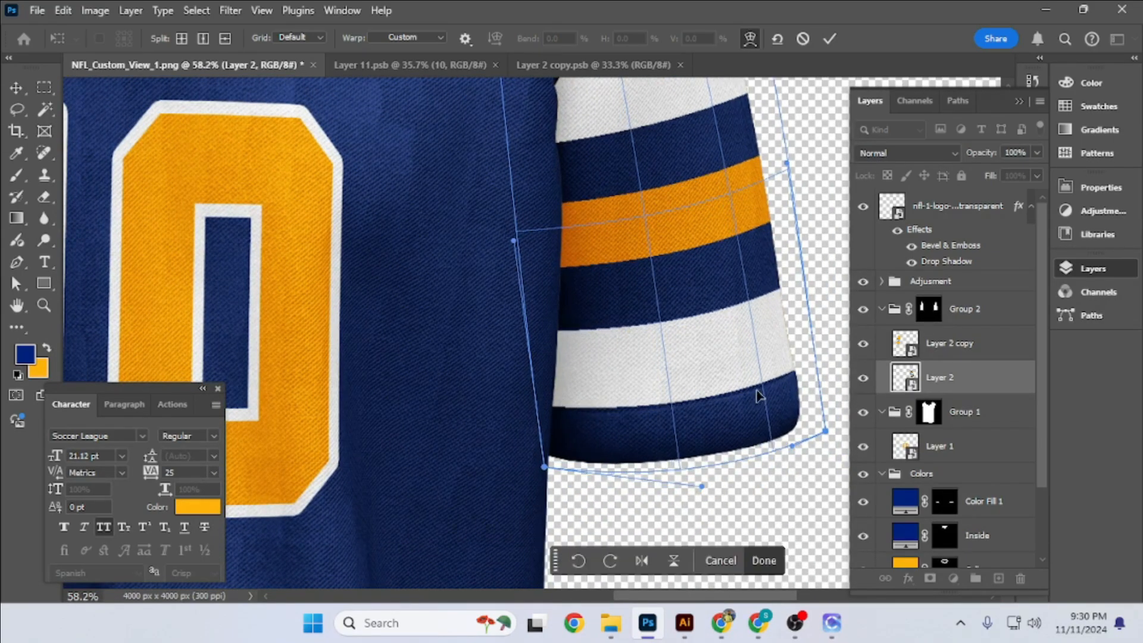
pyautogui.scroll(-3, 758, 395)
pyautogui.scroll(3, 696, 375)
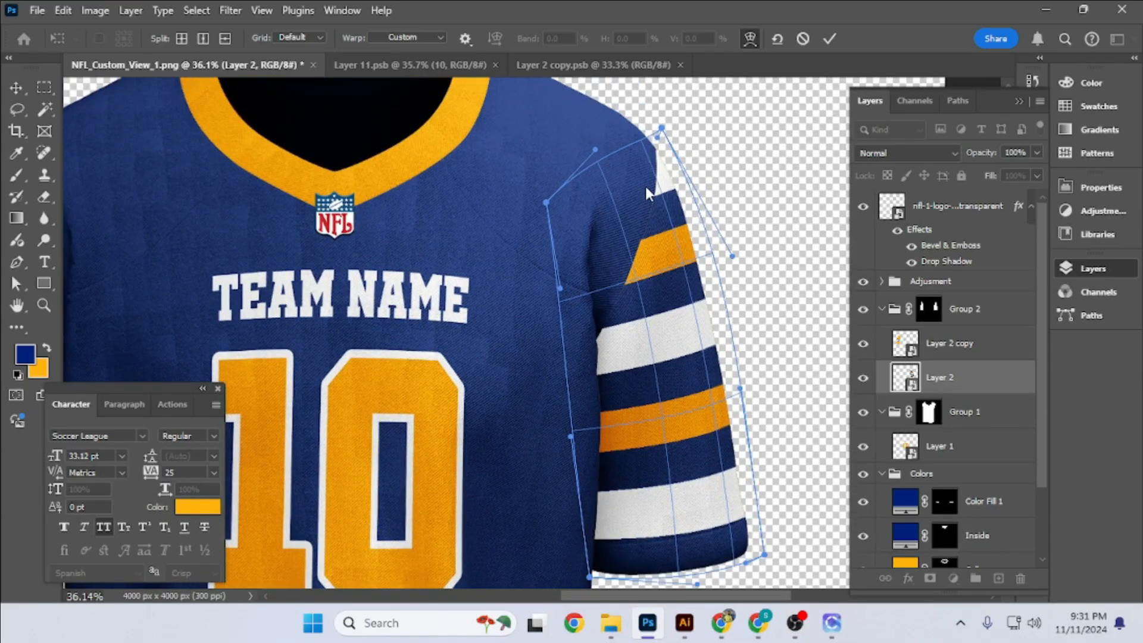
pyautogui.scroll(-2, 649, 194)
pyautogui.click(829, 39)
# - Reopen the Layer 2 smart object and delete the duplicate stripes, keeping one dark blue and white pair
pyautogui.scroll(-5, 735, 195)
pyautogui.doubleClick(910, 381)
pyautogui.click(961, 219)
pyautogui.press('Delete')
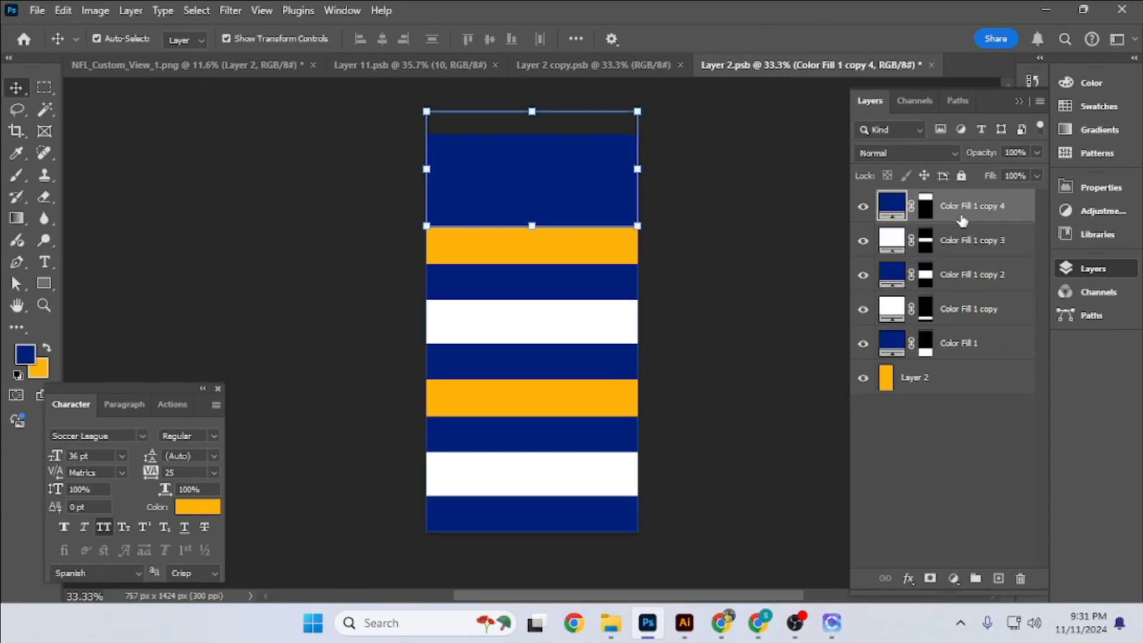
pyautogui.press('Delete')
pyautogui.press('Delete')
pyautogui.press('Delete')
# - Move the remaining stripe pair to the middle of the Layer 2 smart object and delete the orange background layer
pyautogui.hotkey('ctrl', 't')
pyautogui.moveTo(564, 478); pyautogui.dragTo(563, 345)
pyautogui.press('Return')
pyautogui.click(947, 274)
pyautogui.press('Delete')
pyautogui.click(719, 284)
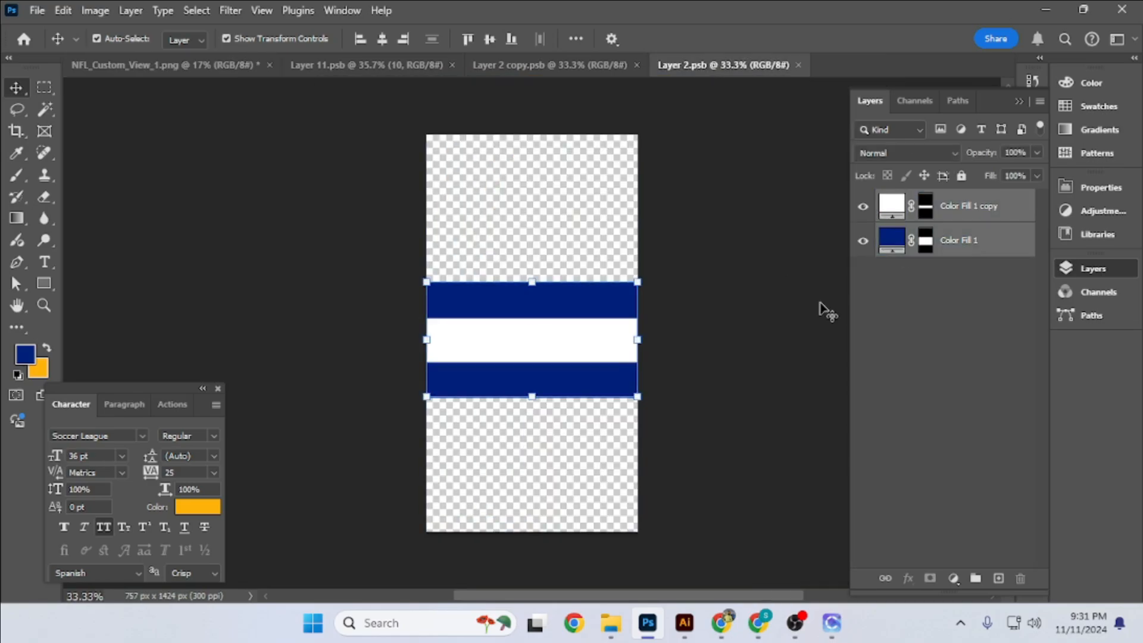
pyautogui.hotkey('ctrl', 't')
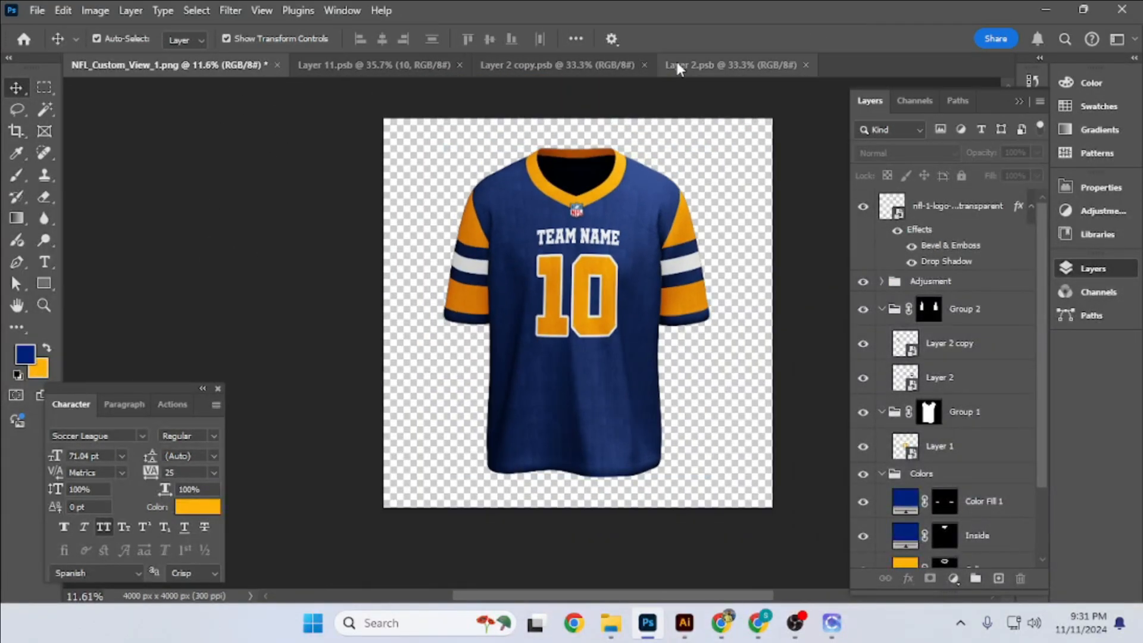
# - Recolour the Sleeve colour fill to dark blue
pyautogui.scroll(-3, 911, 508)
pyautogui.click(862, 517)
pyautogui.doubleClick(904, 513)
pyautogui.hotkey('ctrl', 'v')
pyautogui.press('Return')
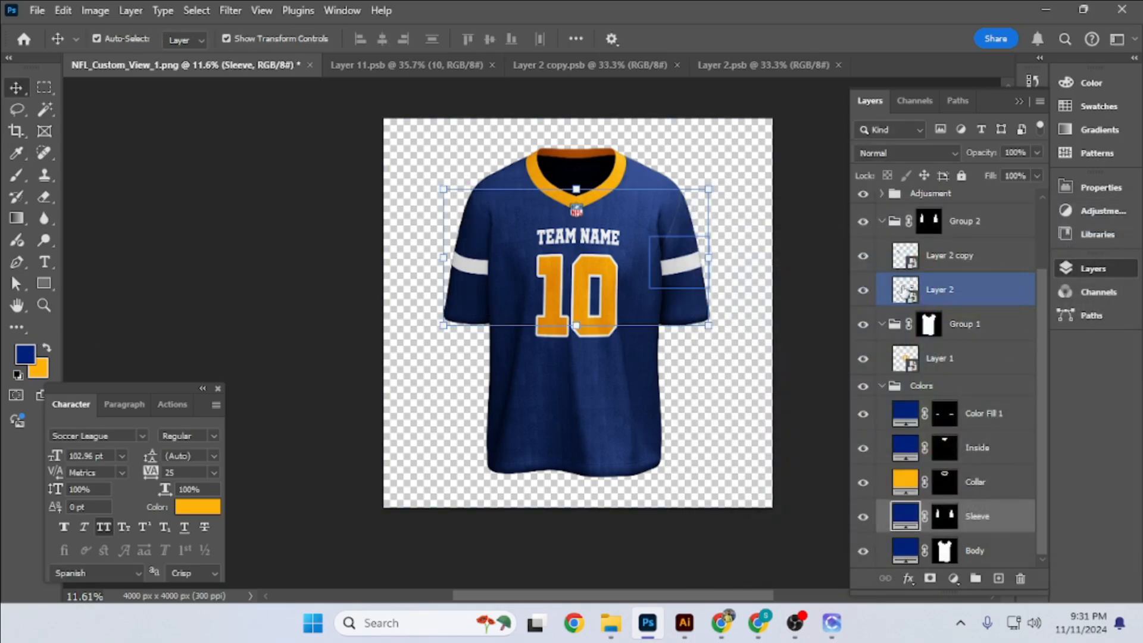
# - Recolour the cuffs' Color Fill 1 layer to orange #ffb200
pyautogui.click(809, 273)
pyautogui.doubleClick(907, 408)
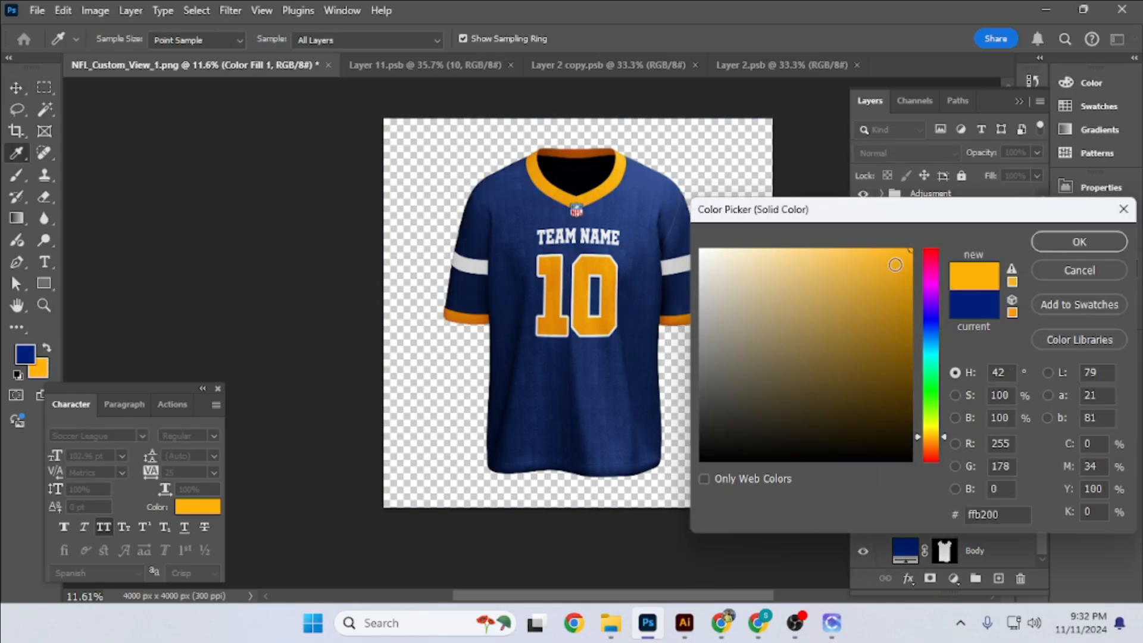
pyautogui.hotkey('ctrl', 'v')
pyautogui.press('Return')
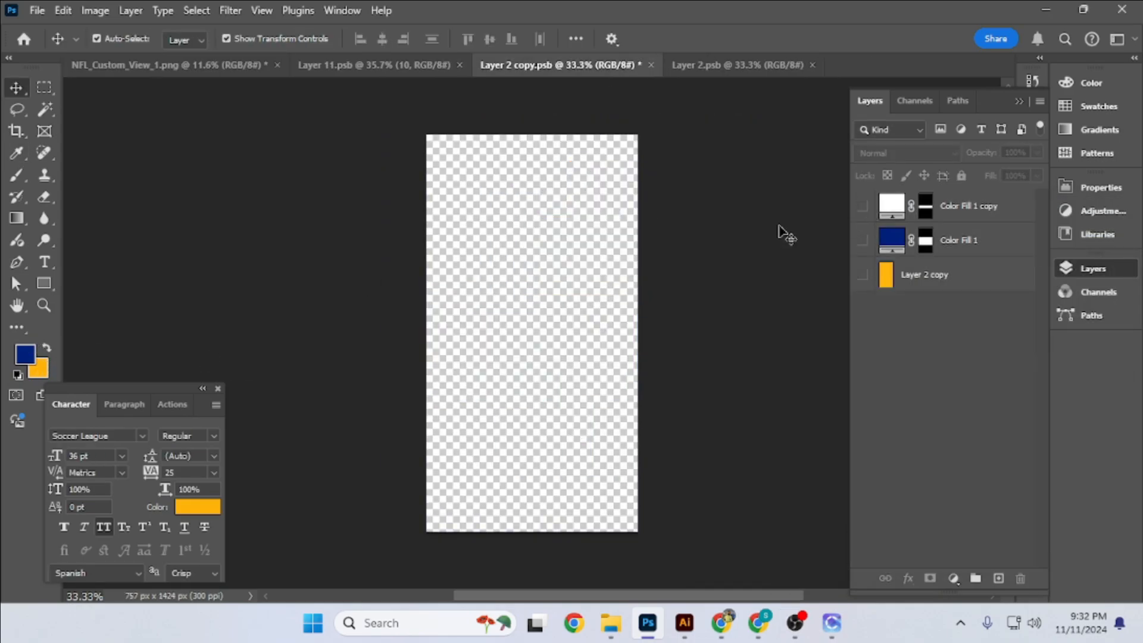
# - Hide the stripes in both sleeve smart objects, saving and closing their documents
pyautogui.click(737, 64)
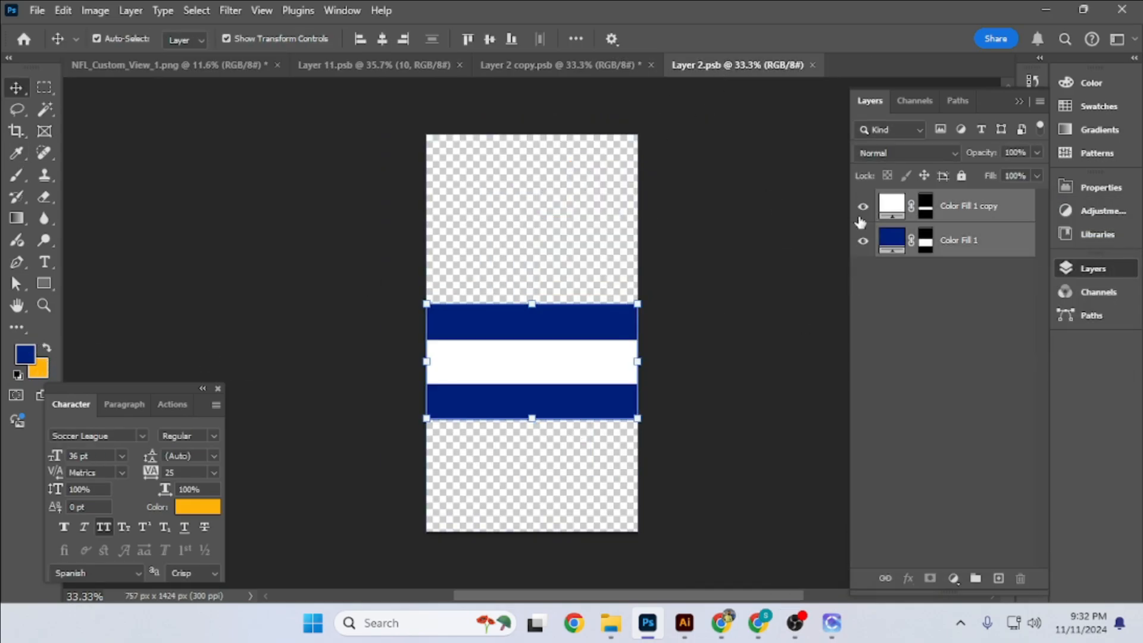
pyautogui.hotkey('ctrl', 'w')
pyautogui.click(688, 65)
pyautogui.click(494, 237)
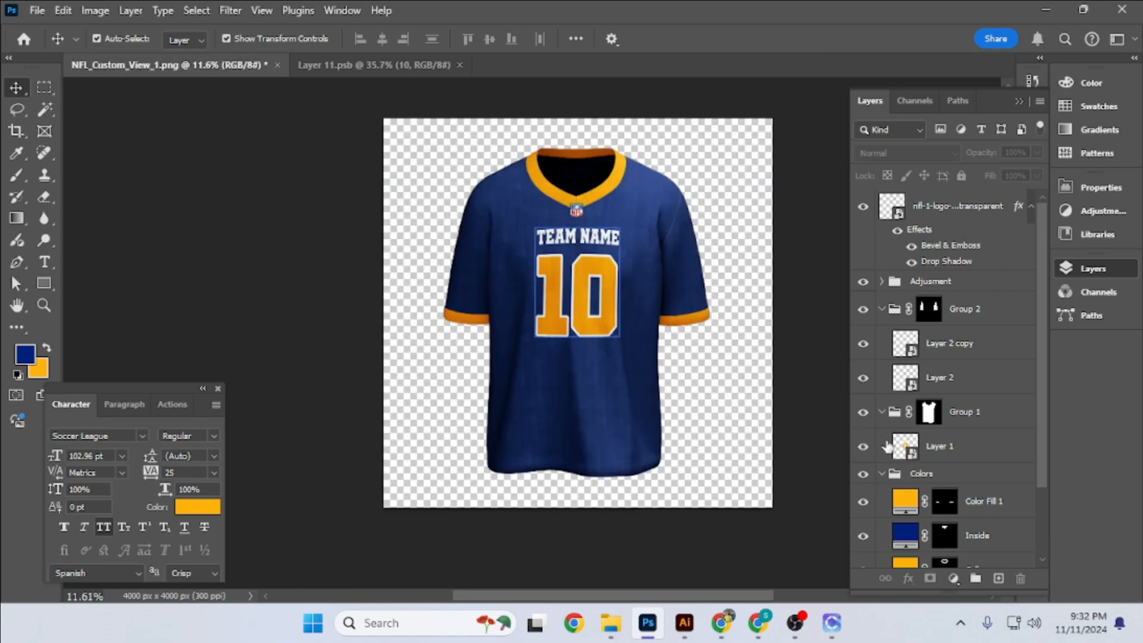
# - Show the stripes again in both sleeve smart objects and recolour their dark blue Color Fill 1 stripe to orange
pyautogui.click(909, 351)
pyautogui.doubleClick(910, 355)
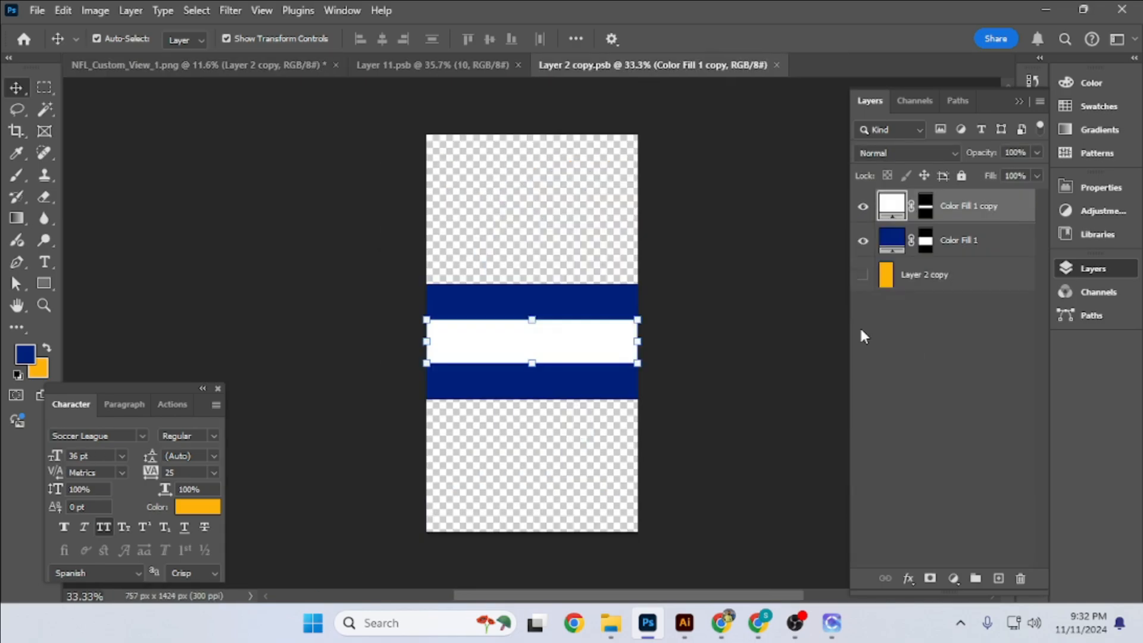
pyautogui.doubleClick(892, 238)
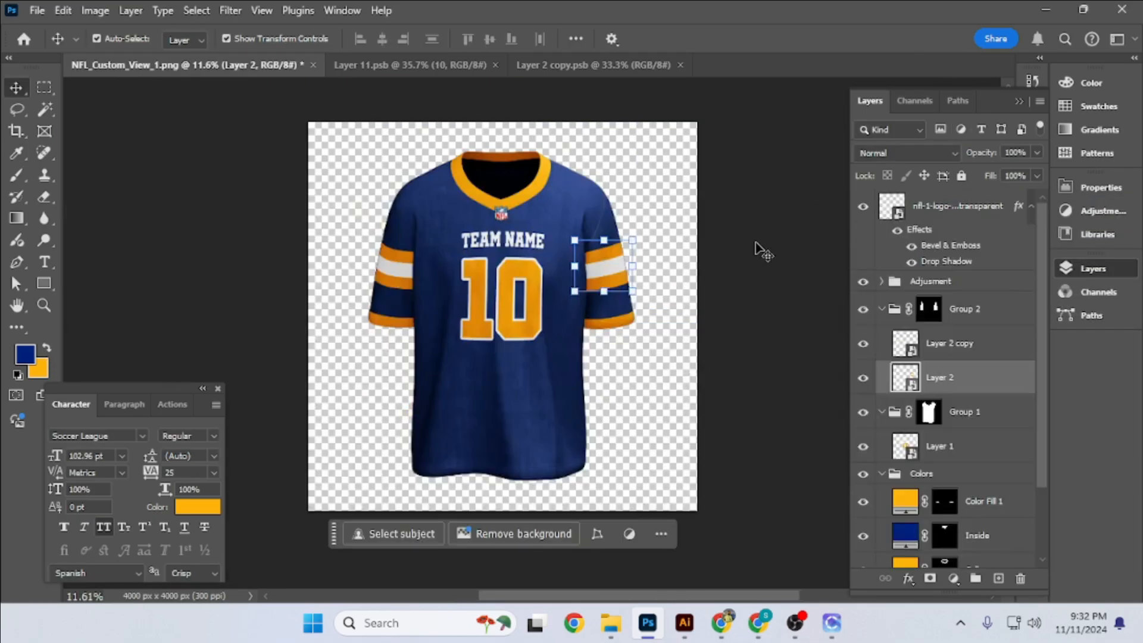
pyautogui.click(777, 357)
pyautogui.scroll(1, 777, 357)
pyautogui.scroll(-1, 785, 363)
pyautogui.click(863, 413)
pyautogui.scroll(3, 778, 384)
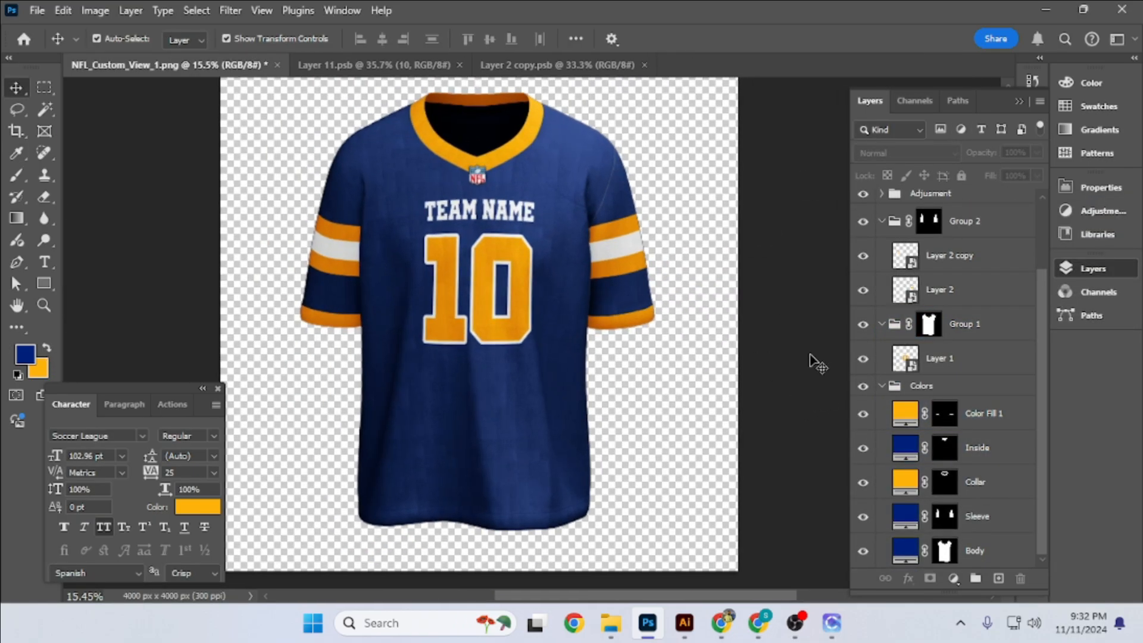
# - Enlarge the square canvas around the jersey to 4938 x 4938 px with the Crop tool
pyautogui.scroll(-2, 817, 348)
pyautogui.press('c')
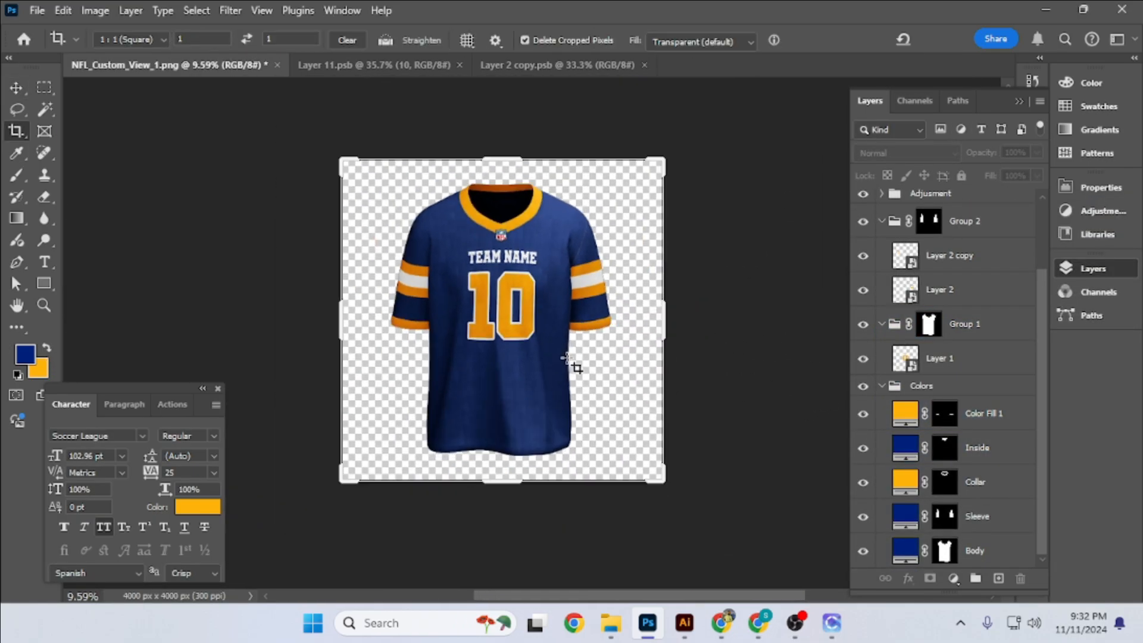
pyautogui.moveTo(663, 322); pyautogui.dragTo(700, 322)
pyautogui.press('Return')
pyautogui.press('v')
pyautogui.scroll(-4, 570, 250)
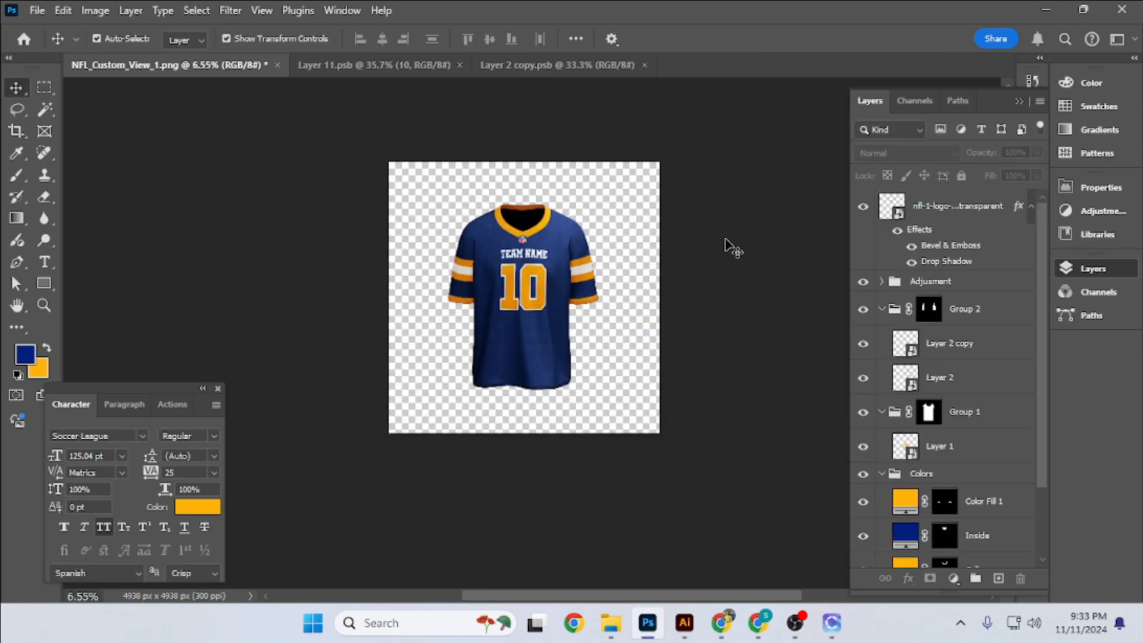
# - Mask Layer 2 copy to its own sleeve, using Group 2's mask as a selection with the opposite sleeve subtracted
pyautogui.scroll(2, 579, 291)
pyautogui.click(882, 310)
pyautogui.click(881, 309)
pyautogui.click(939, 356)
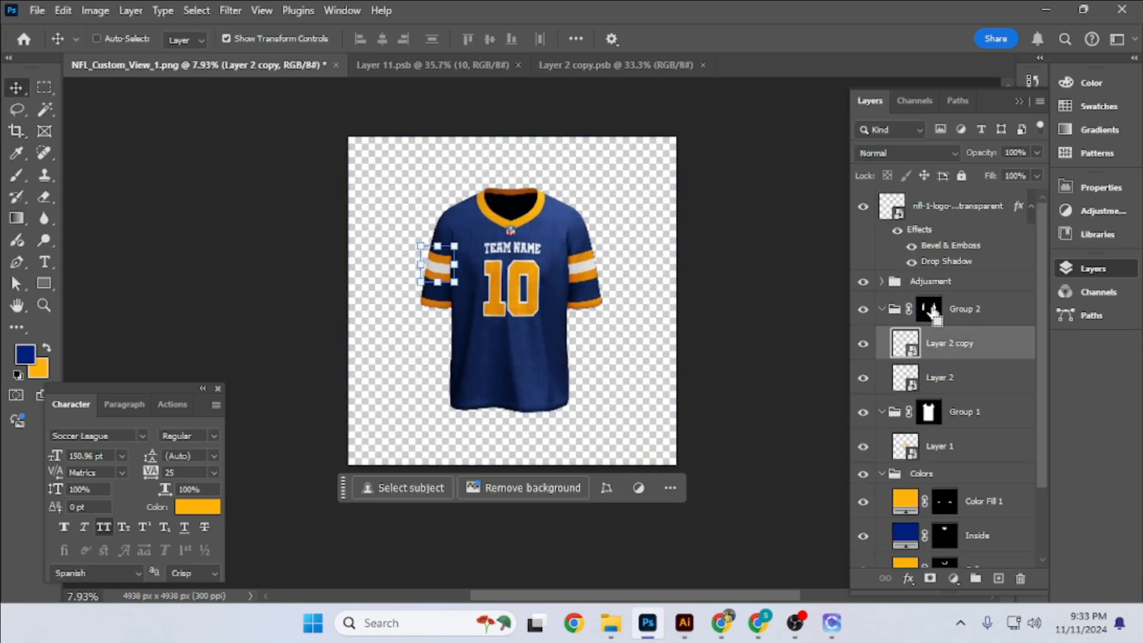
pyautogui.keyDown('ctrl'); pyautogui.click(931, 309); pyautogui.keyUp('ctrl')
pyautogui.scroll(9, 441, 266)
pyautogui.scroll(-2, 417, 297)
pyautogui.press('l')
pyautogui.moveTo(706, 166); pyautogui.dragTo(690, 178)
pyautogui.click(929, 578)
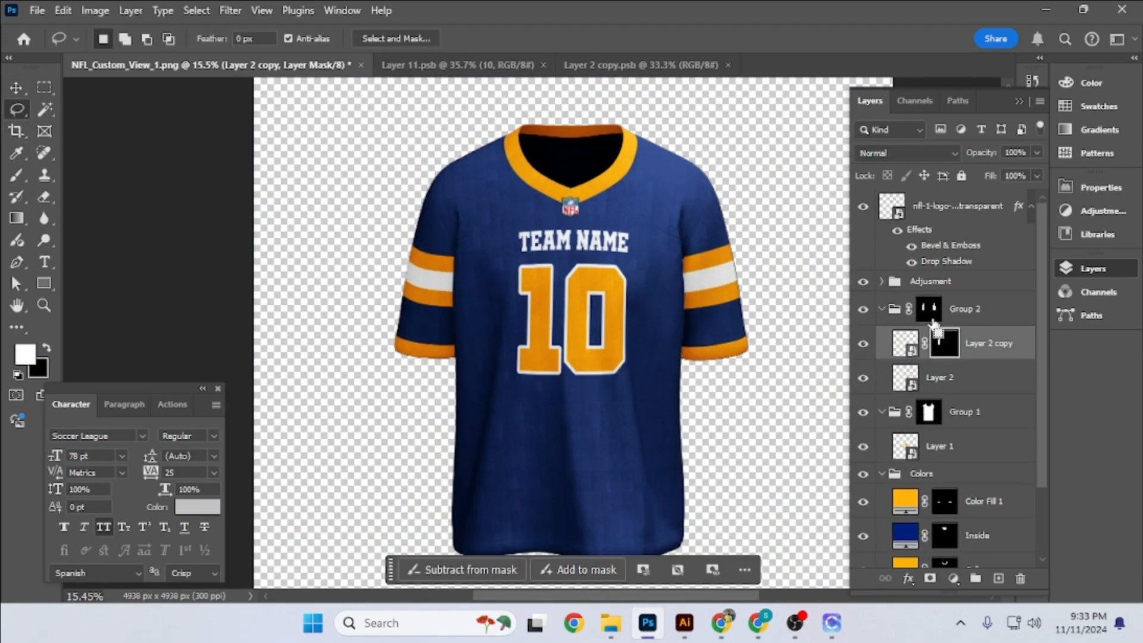
# - Mask Layer 2 to its own sleeve from Group 2's mask and move both masked sleeve layers out of the group
pyautogui.keyDown('ctrl'); pyautogui.click(930, 312); pyautogui.keyUp('ctrl')
pyautogui.moveTo(397, 257)
pyautogui.mouseDown()
pyautogui.moveTo(498, 351)
pyautogui.moveTo(386, 357)
pyautogui.mouseUp()
pyautogui.click(970, 379)
pyautogui.click(930, 578)
pyautogui.click(969, 351)
pyautogui.keyDown('shift'); pyautogui.click(979, 381); pyautogui.keyUp('shift')
pyautogui.moveTo(979, 381); pyautogui.dragTo(976, 296)
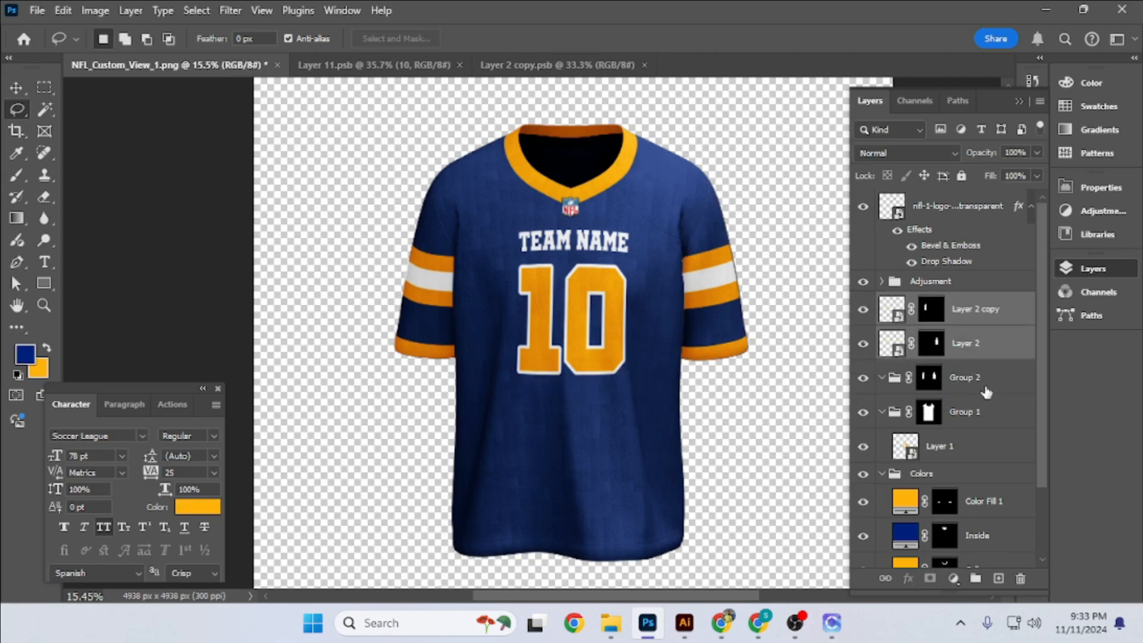
# - Delete the emptied Group 2 and rename Layer 2 copy as Right Sleeve and Layer 2 as Left Sleeve
pyautogui.click(988, 384)
pyautogui.press('Delete')
pyautogui.click(911, 310)
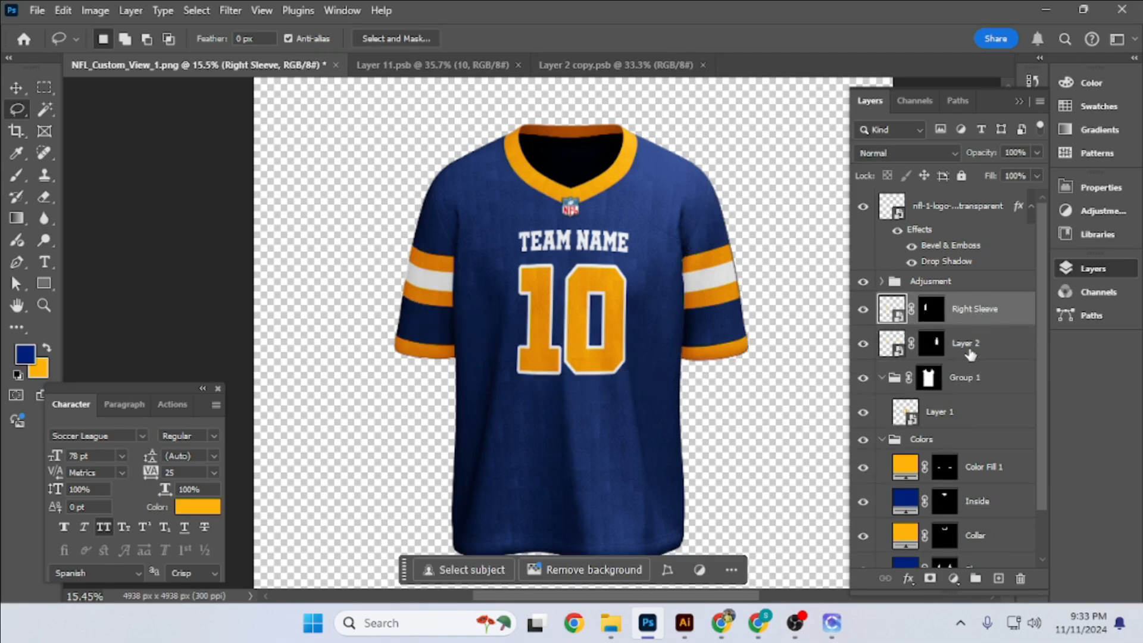
# - Mask Layer 1 with Group 1's body shape, taking the layer out of the group and deleting Group 1
pyautogui.click(940, 411)
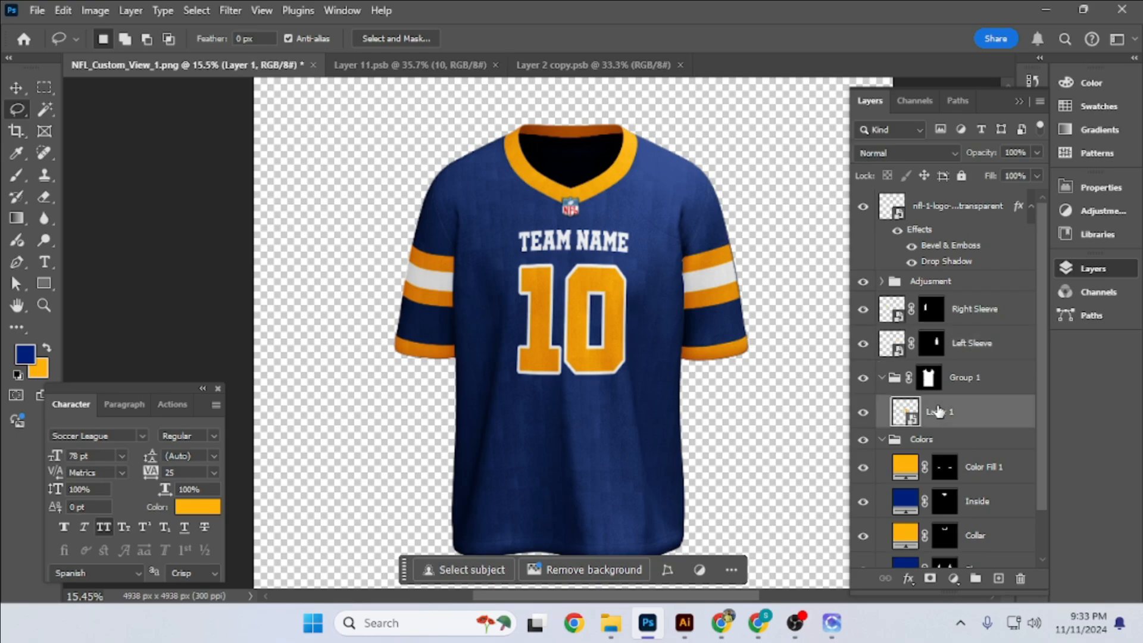
pyautogui.keyDown('ctrl'); pyautogui.click(928, 379); pyautogui.keyUp('ctrl')
pyautogui.click(930, 578)
pyautogui.press('Delete')
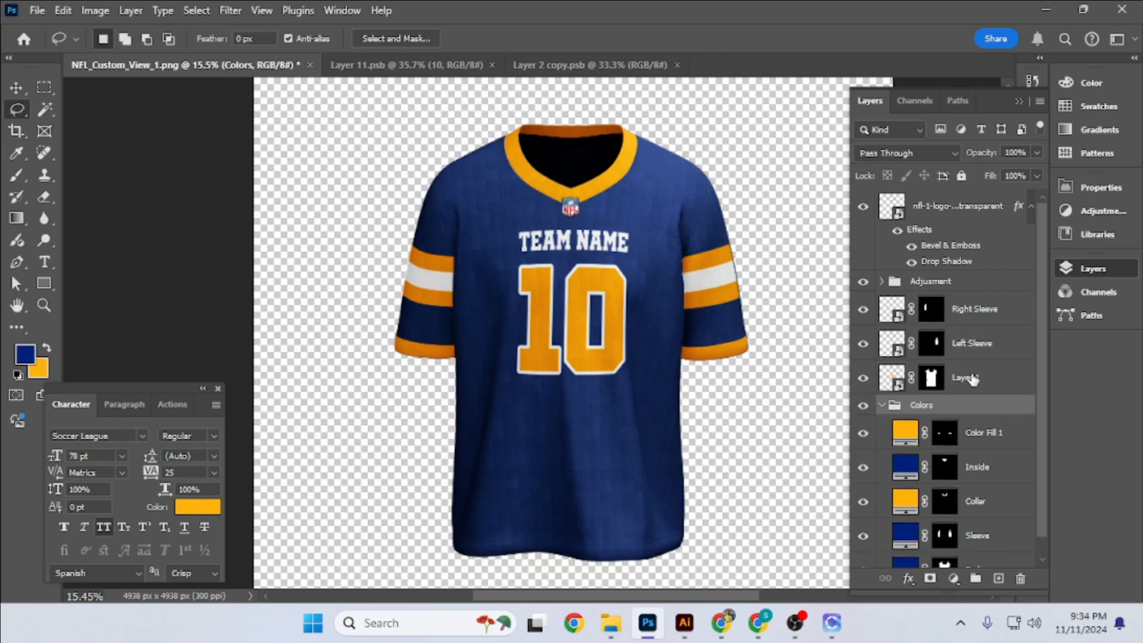
# - Rename the masked Layer 1 as Body
pyautogui.doubleClick(973, 377)
pyautogui.write('Bodyv')
pyautogui.click(361, 269)
pyautogui.scroll(6, 510, 287)
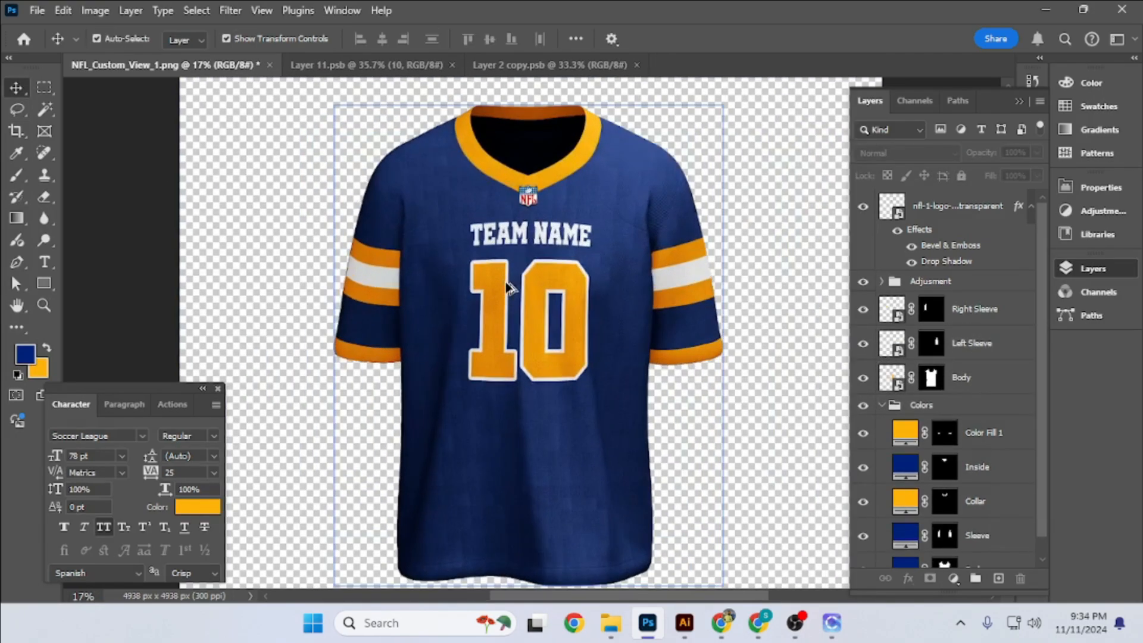
pyautogui.scroll(-8, 607, 280)
pyautogui.click(970, 308)
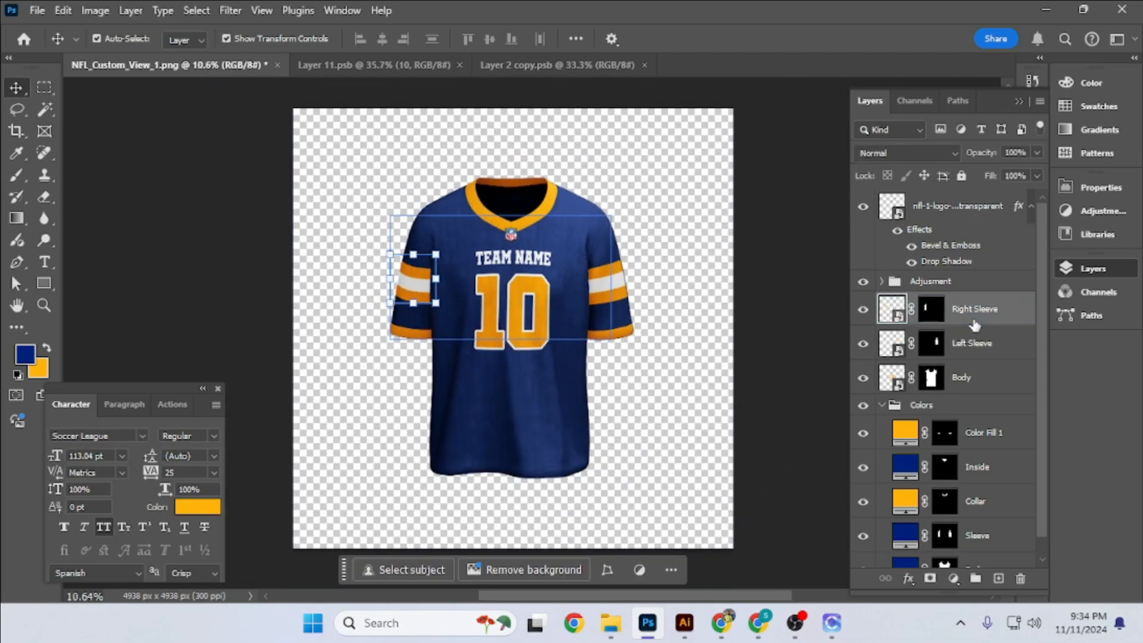
pyautogui.keyDown('ctrl'); pyautogui.click(969, 386); pyautogui.keyUp('ctrl')
pyautogui.click(798, 314)
# - Trace a Pen tool path along the shoulder seam on the Left Sleeve side, from the collar to the armpit
pyautogui.scroll(6, 529, 270)
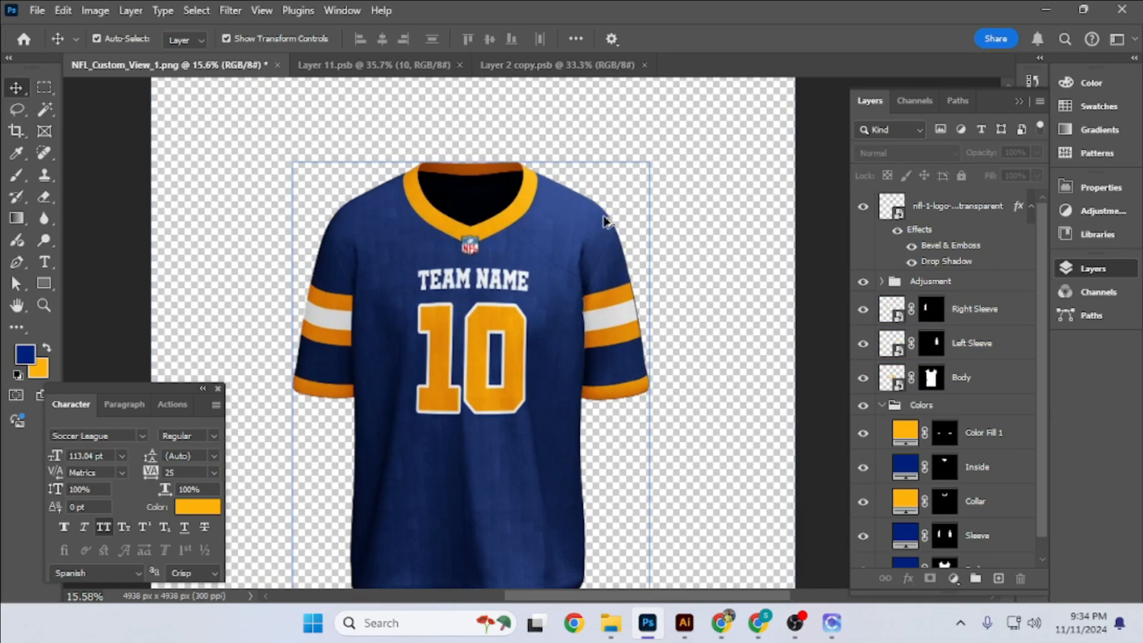
pyautogui.scroll(3, 518, 272)
pyautogui.scroll(-5, 458, 284)
pyautogui.scroll(3, 454, 285)
pyautogui.click(958, 101)
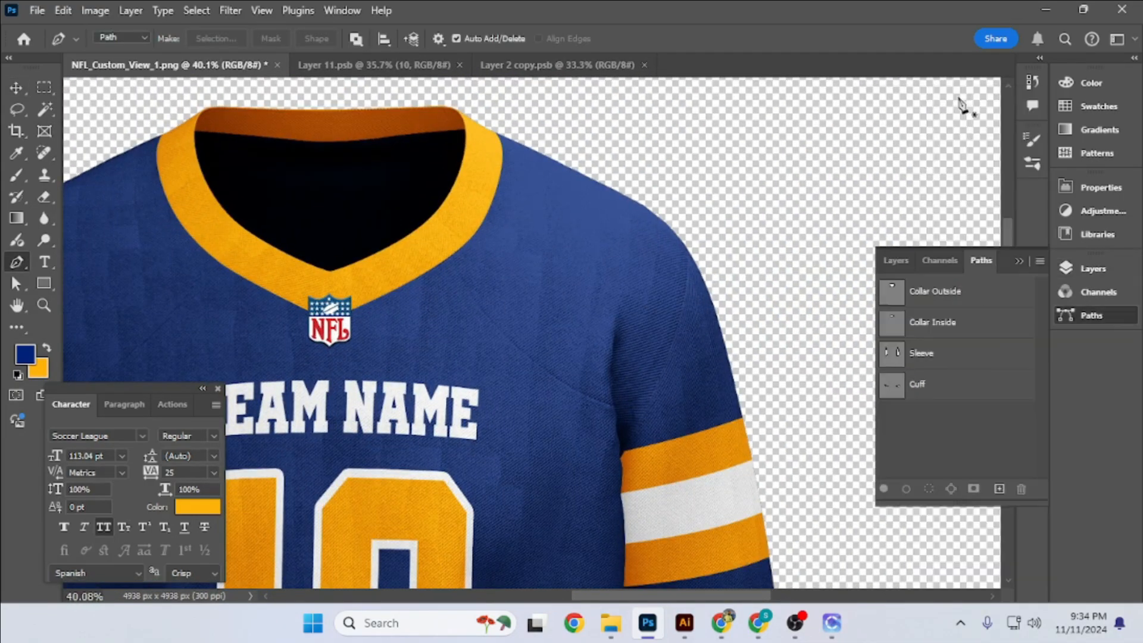
pyautogui.scroll(6, 446, 281)
pyautogui.click(415, 212)
pyautogui.moveTo(478, 331); pyautogui.dragTo(384, 229)
pyautogui.moveTo(447, 301); pyautogui.dragTo(499, 352)
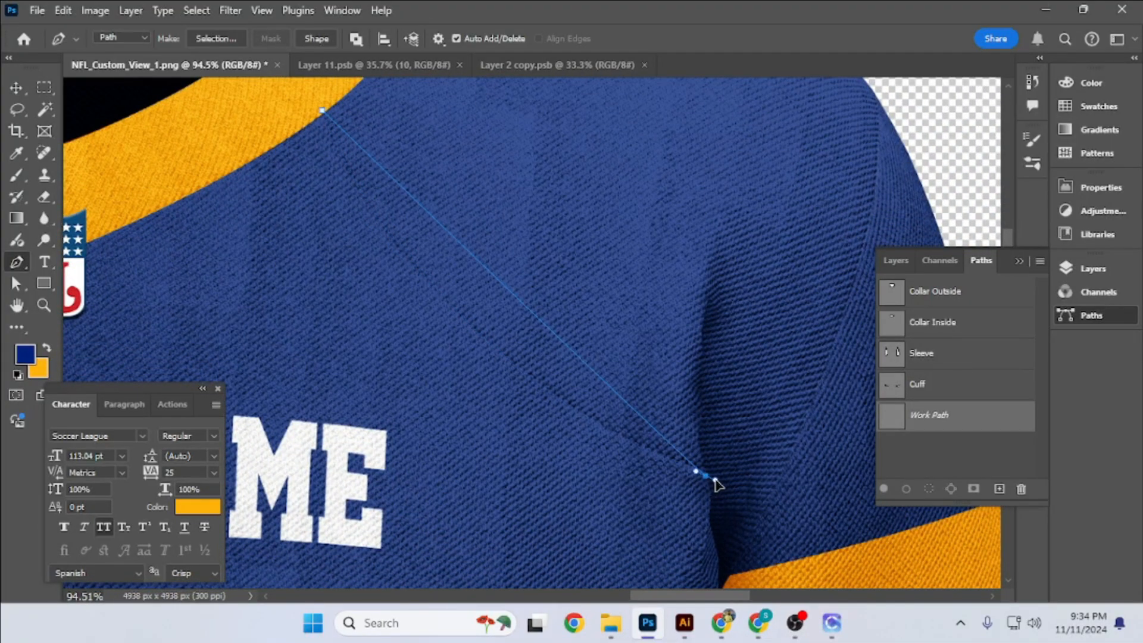
pyautogui.moveTo(704, 415); pyautogui.dragTo(584, 247)
pyautogui.scroll(11, 593, 329)
pyautogui.moveTo(584, 332); pyautogui.dragTo(554, 265)
pyautogui.moveTo(557, 307); pyautogui.dragTo(563, 227)
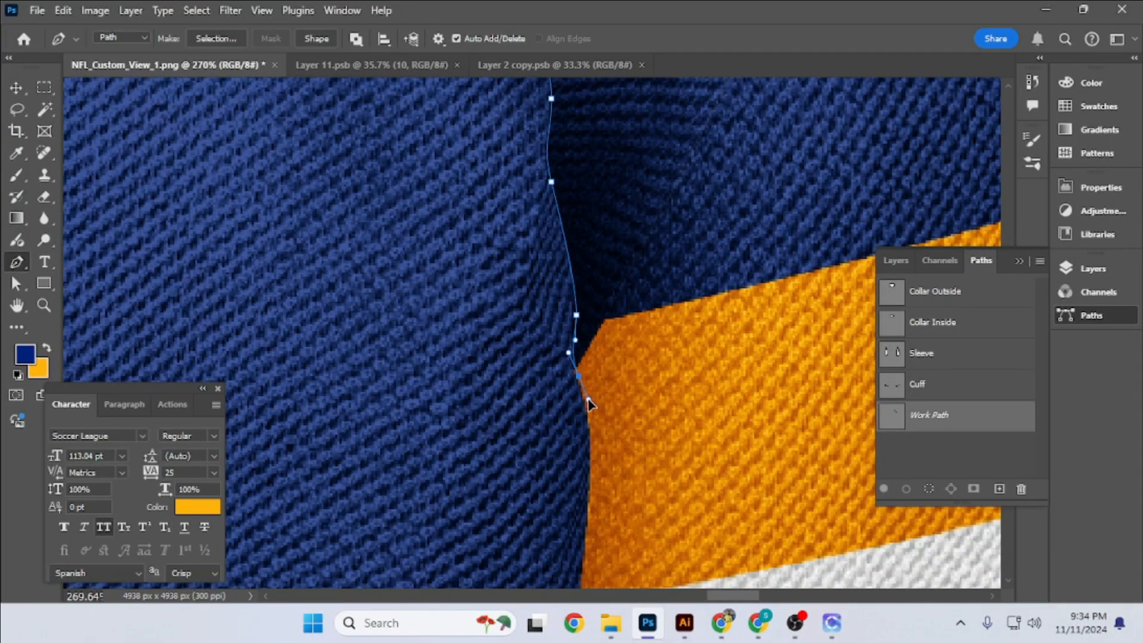
# - Close the shoulder path across the top sleeve stripe, around the outside of the shoulder and back along the collar
pyautogui.scroll(-17, 589, 402)
pyautogui.click(752, 371)
pyautogui.click(794, 188)
pyautogui.moveTo(747, 151); pyautogui.dragTo(755, 274)
pyautogui.scroll(-1, 755, 273)
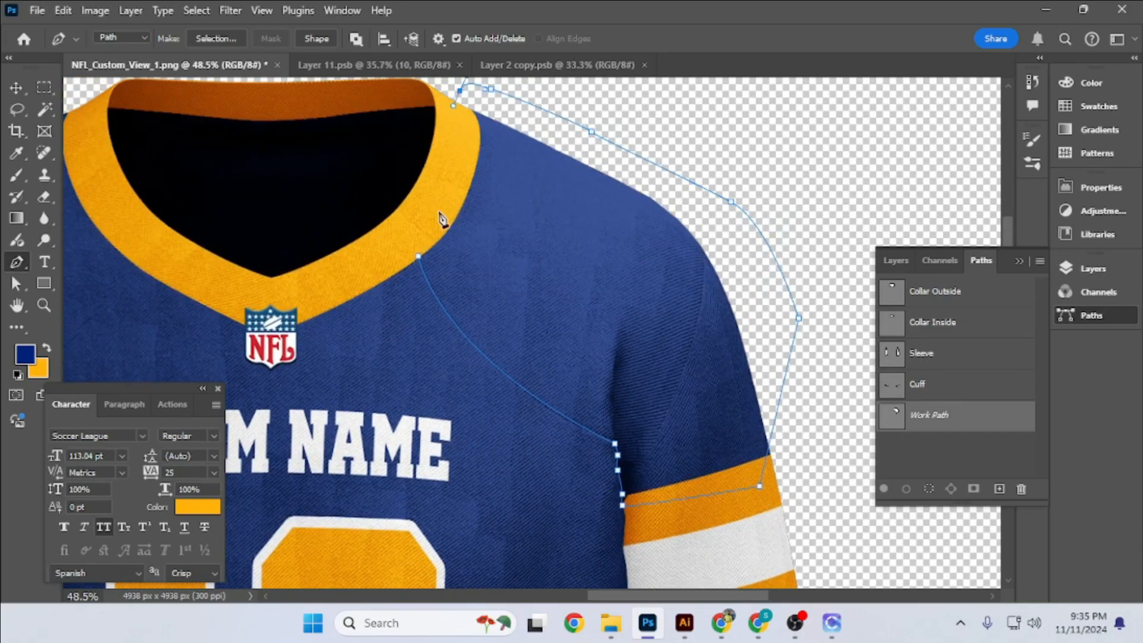
pyautogui.scroll(-4, 441, 220)
# - Trace a matching closed path around the shoulder on the Right Sleeve side, from the collar along the seam to the armpit
pyautogui.scroll(9, 436, 210)
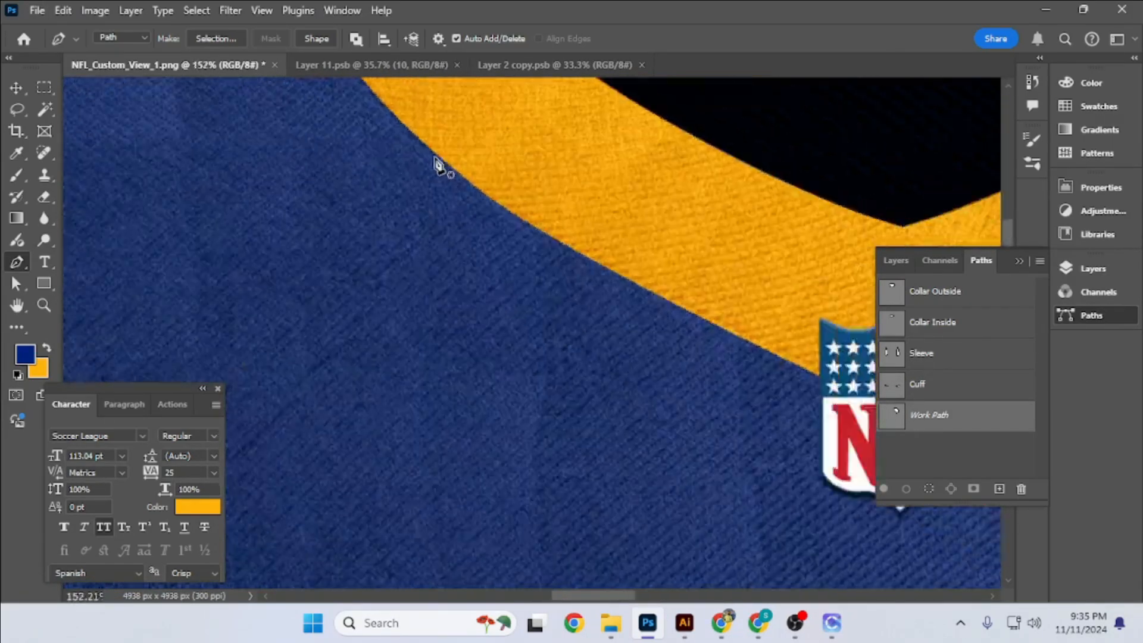
pyautogui.click(435, 157)
pyautogui.scroll(-4, 435, 158)
pyautogui.moveTo(357, 357); pyautogui.dragTo(807, 212)
pyautogui.scroll(5, 447, 411)
pyautogui.moveTo(431, 409); pyautogui.dragTo(393, 420)
pyautogui.scroll(-5, 467, 402)
pyautogui.moveTo(468, 402); pyautogui.dragTo(764, 268)
pyautogui.moveTo(642, 337); pyautogui.dragTo(476, 441)
pyautogui.scroll(7, 481, 341)
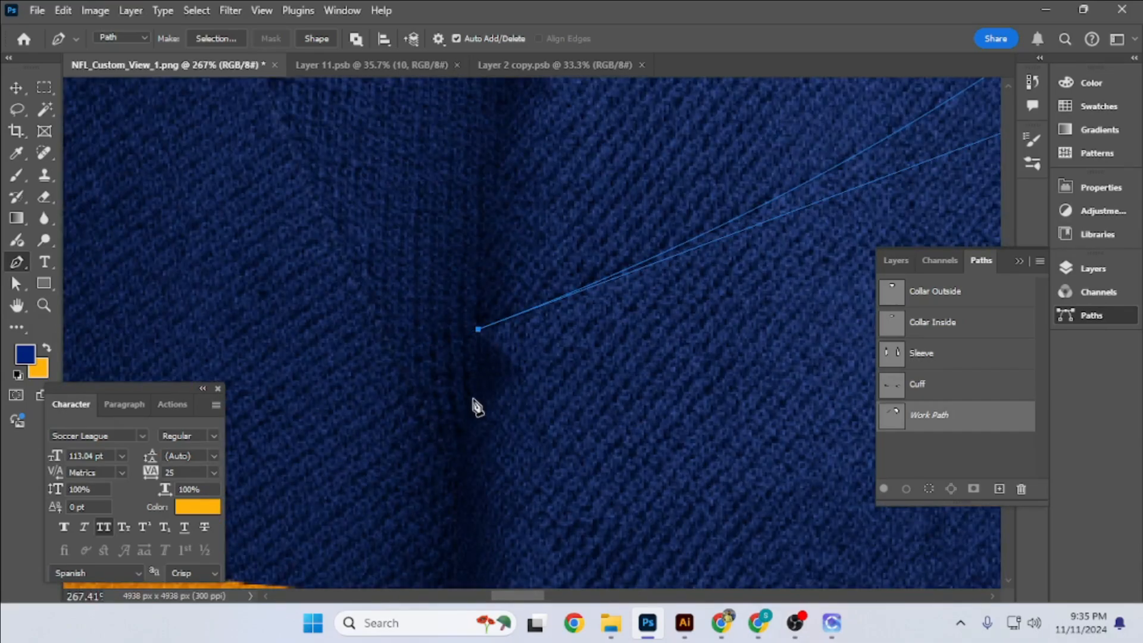
pyautogui.scroll(-10, 467, 483)
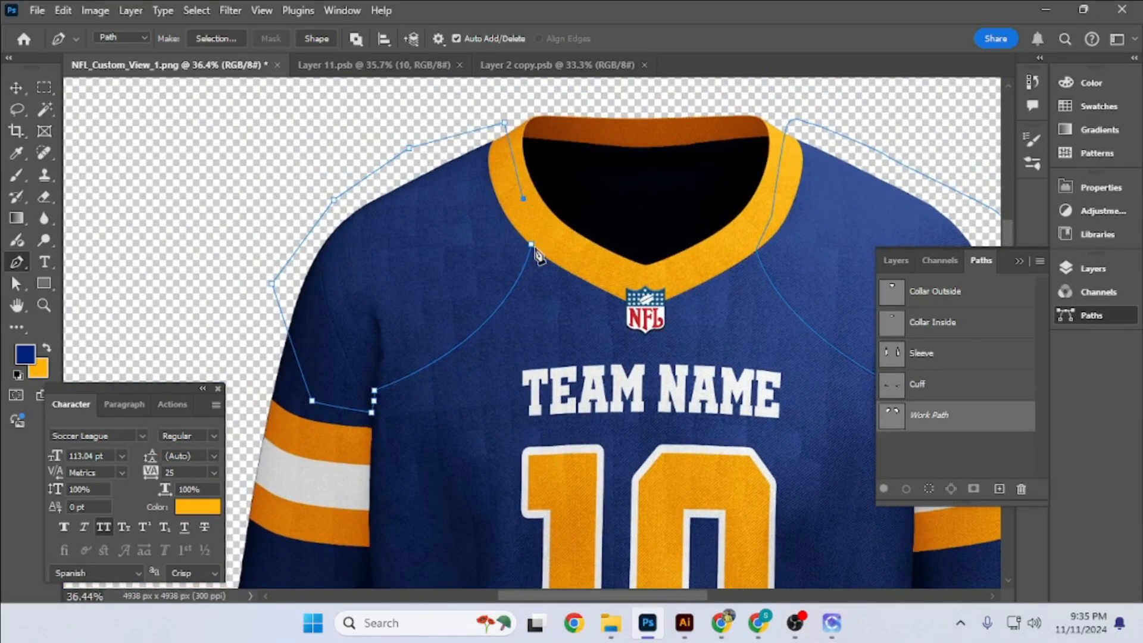
# - Save the work path as Shoulder and deselect it
pyautogui.write('r')
pyautogui.press('Return')
pyautogui.press('v')
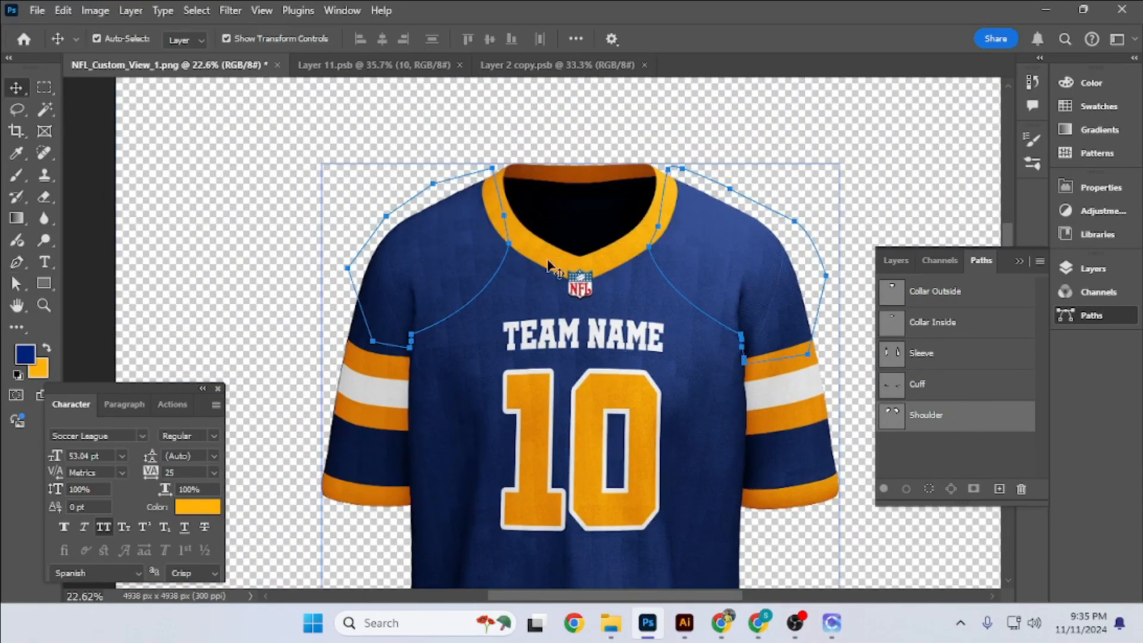
pyautogui.scroll(-3, 535, 267)
pyautogui.scroll(6, 617, 281)
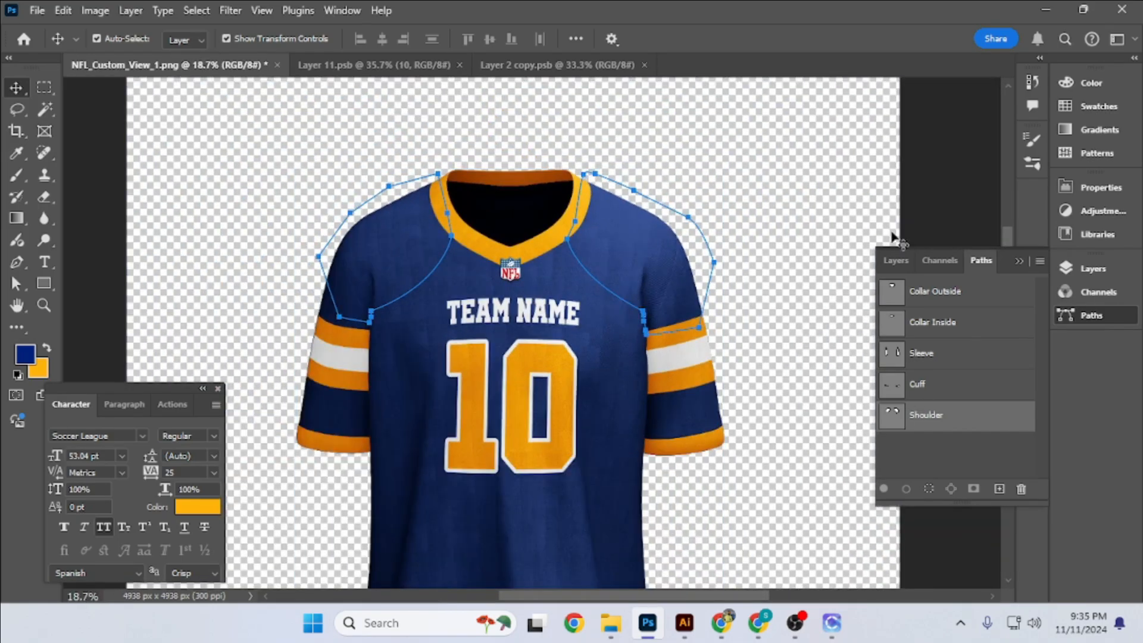
pyautogui.click(895, 260)
pyautogui.scroll(-8, 528, 265)
pyautogui.click(796, 186)
pyautogui.click(957, 101)
pyautogui.click(952, 455)
# - Fill a rectangular selection over the Right Sleeve shoulder with dark blue on a new layer and deselect it
pyautogui.scroll(10, 563, 260)
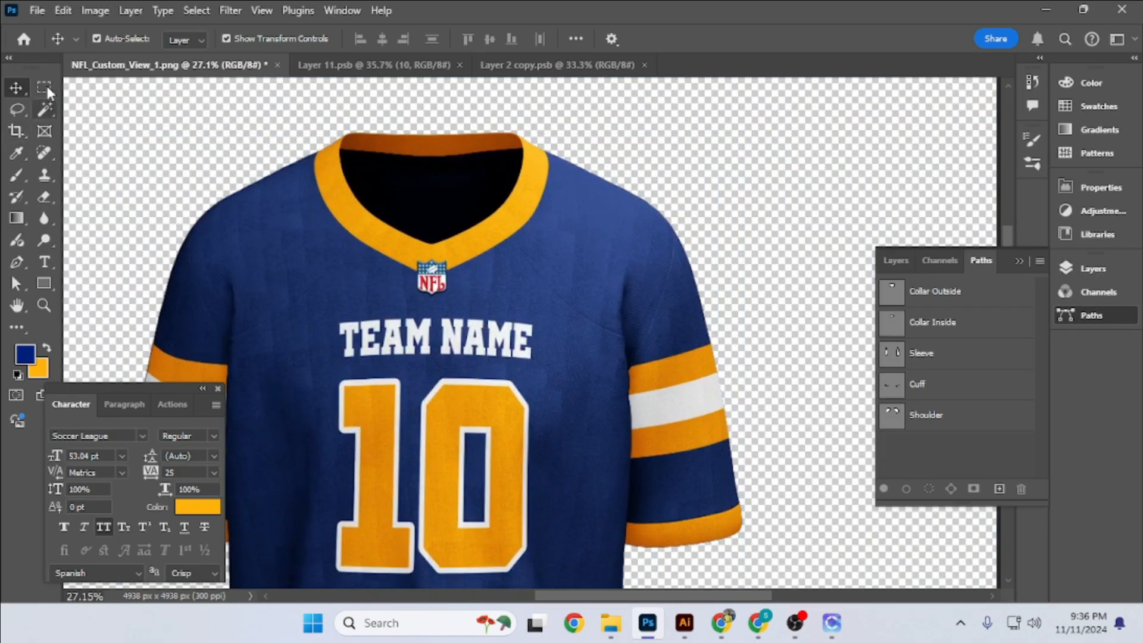
pyautogui.click(44, 88)
pyautogui.scroll(-3, 685, 298)
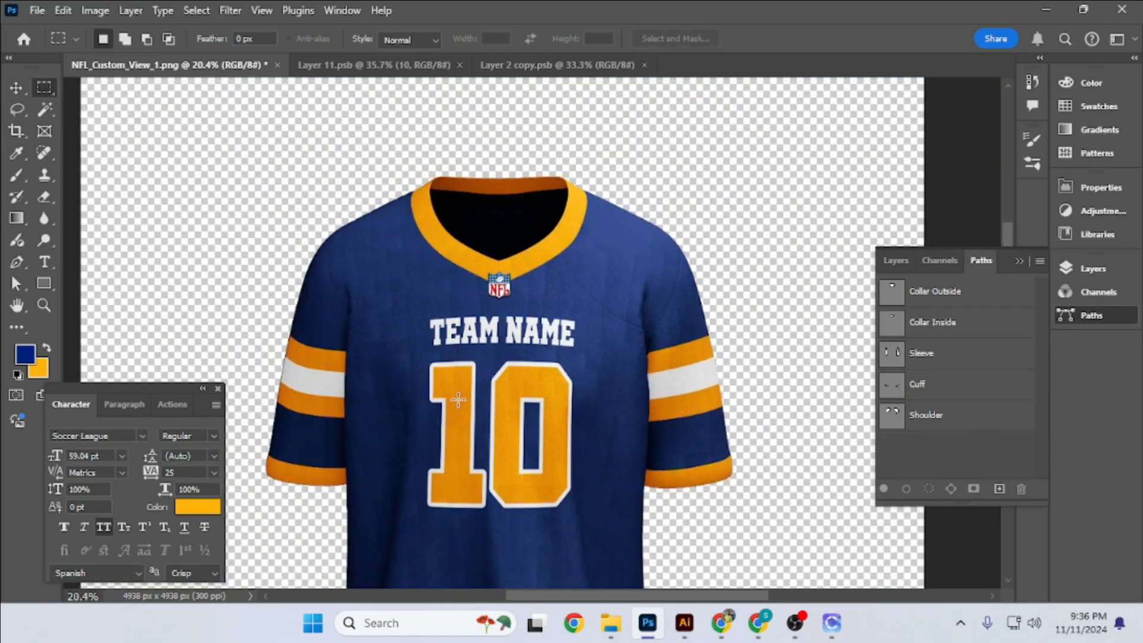
pyautogui.click(895, 260)
pyautogui.click(998, 578)
pyautogui.hotkey('alt', 'BackSpace')
pyautogui.hotkey('ctrl', 'd')
pyautogui.press('v')
pyautogui.click(342, 161)
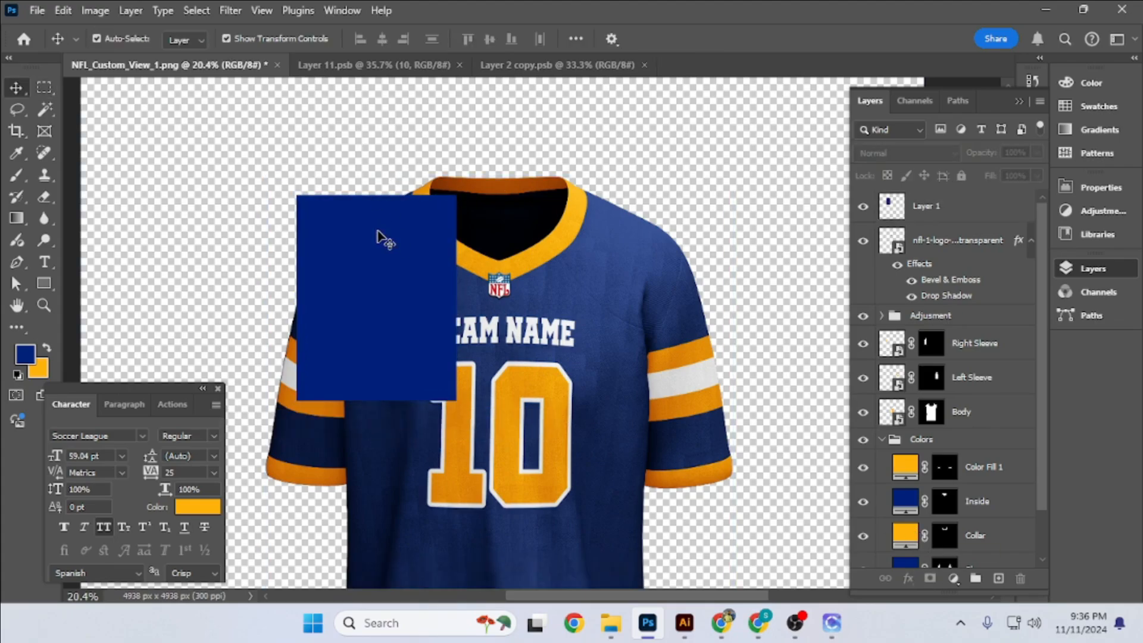
pyautogui.click(379, 235)
pyautogui.hotkey('ctrl', 't')
pyautogui.moveTo(417, 152); pyautogui.dragTo(526, 251)
pyautogui.moveTo(409, 303); pyautogui.dragTo(388, 277)
pyautogui.scroll(3, 400, 242)
pyautogui.moveTo(463, 212); pyautogui.dragTo(468, 221)
pyautogui.moveTo(394, 275); pyautogui.dragTo(407, 257)
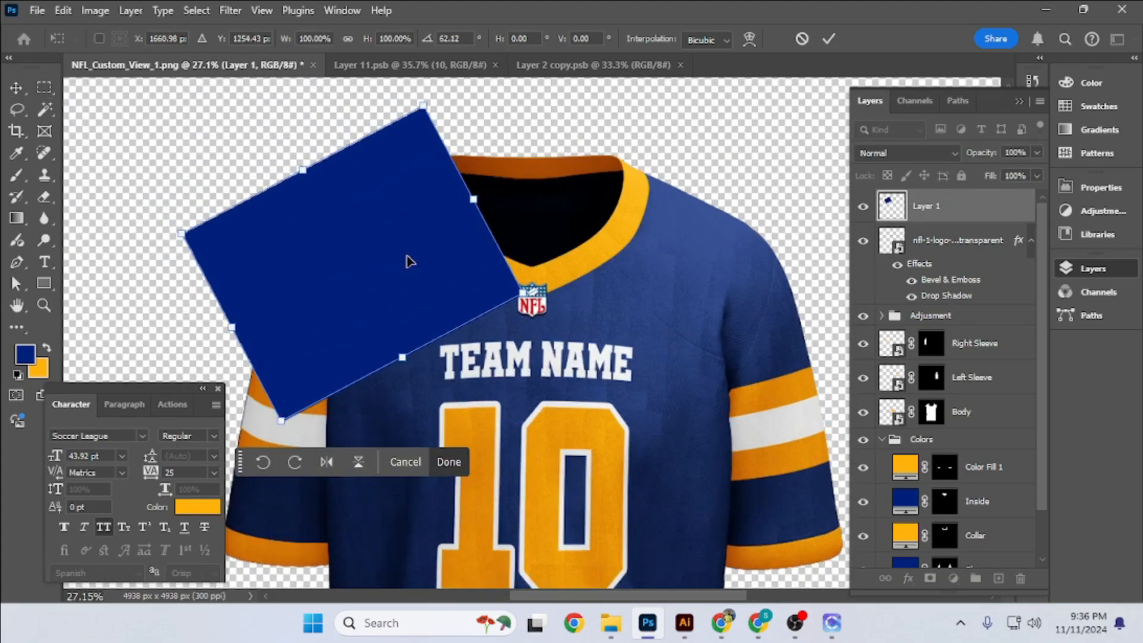
pyautogui.press('Escape')
pyautogui.scroll(5, 423, 306)
pyautogui.scroll(-6, 464, 285)
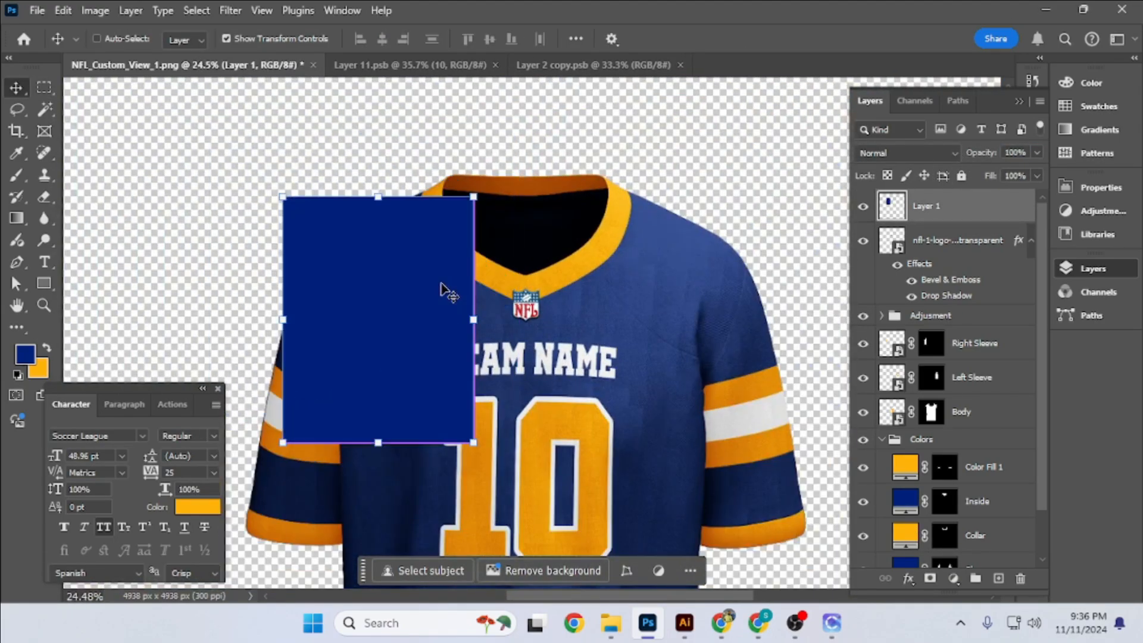
# - Scale the dark blue rectangle on Layer 1 down slightly about its centre
pyautogui.hotkey('ctrl', 't')
pyautogui.moveTo(378, 197); pyautogui.dragTo(378, 219)
pyautogui.press('Return')
# - Duplicate Layer 1 with the original hidden and convert the copy to a smart object
pyautogui.hotkey('ctrl', 'j')
pyautogui.click(863, 241)
pyautogui.rightClick(1006, 210)
pyautogui.click(881, 327)
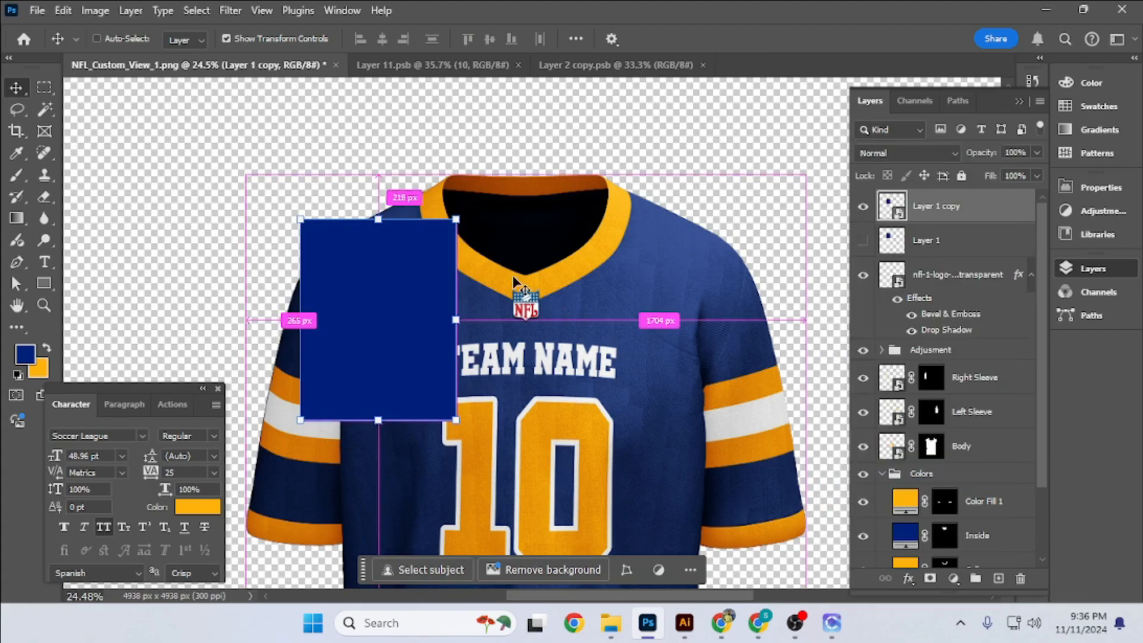
# - Rotate the Layer 1 copy smart object over the Right Sleeve shoulder and lower its opacity to 70%
pyautogui.hotkey('ctrl', 't')
pyautogui.moveTo(405, 292); pyautogui.dragTo(390, 220)
pyautogui.moveTo(369, 132); pyautogui.dragTo(451, 216)
pyautogui.press('Return')
pyautogui.moveTo(982, 153); pyautogui.dragTo(964, 155)
pyautogui.scroll(7, 366, 221)
pyautogui.scroll(-6, 395, 261)
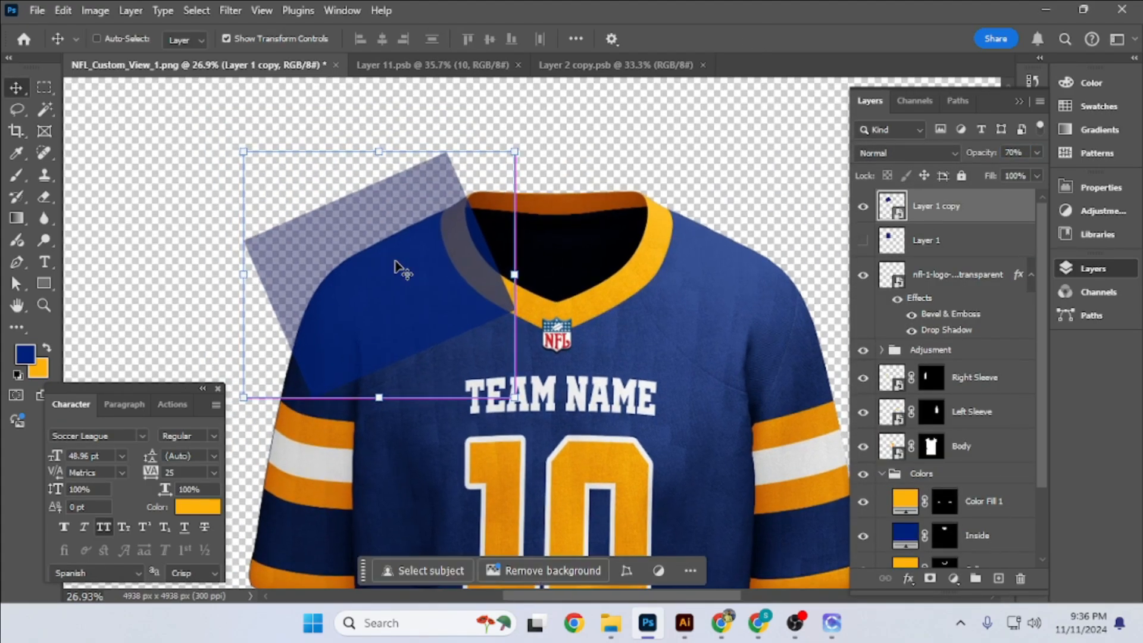
# - Narrow and distort the Layer 1 copy smart object so it fits the shoulder from the collar to the sleeve stripes
pyautogui.hotkey('ctrl', 't')
pyautogui.moveTo(365, 249); pyautogui.dragTo(370, 269)
pyautogui.moveTo(323, 230); pyautogui.dragTo(334, 256)
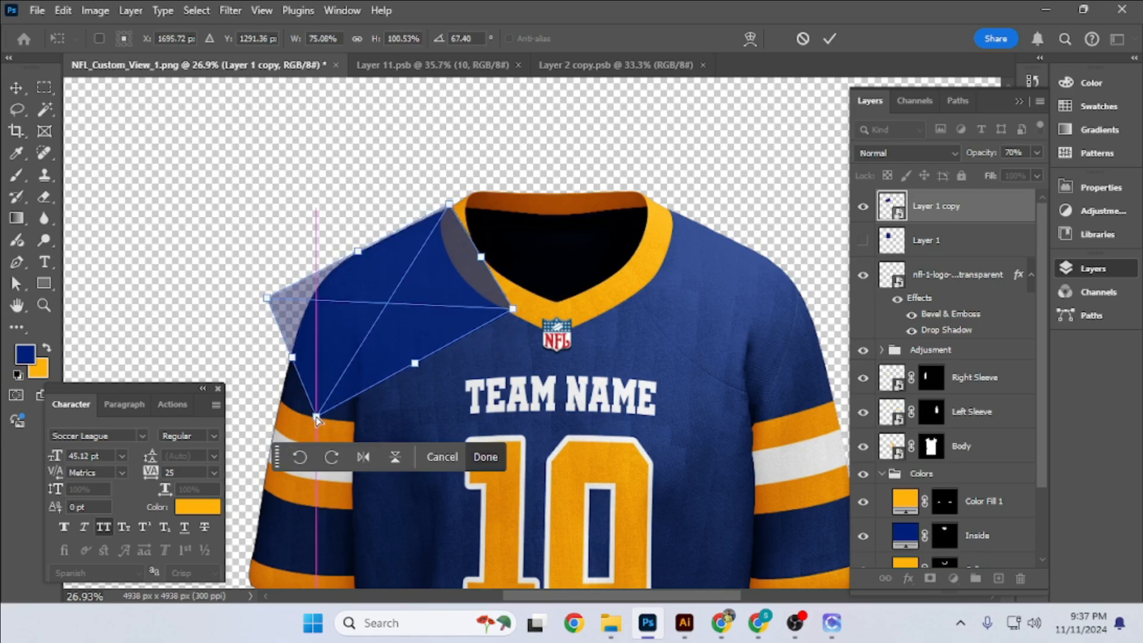
pyautogui.click(828, 39)
pyautogui.scroll(-4, 341, 343)
# - Show Layer 1, move its rectangle over the Left Sleeve shoulder and convert it to a smart object
pyautogui.click(977, 245)
pyautogui.click(863, 240)
pyautogui.hotkey('ctrl', 't')
pyautogui.moveTo(387, 346); pyautogui.dragTo(635, 346)
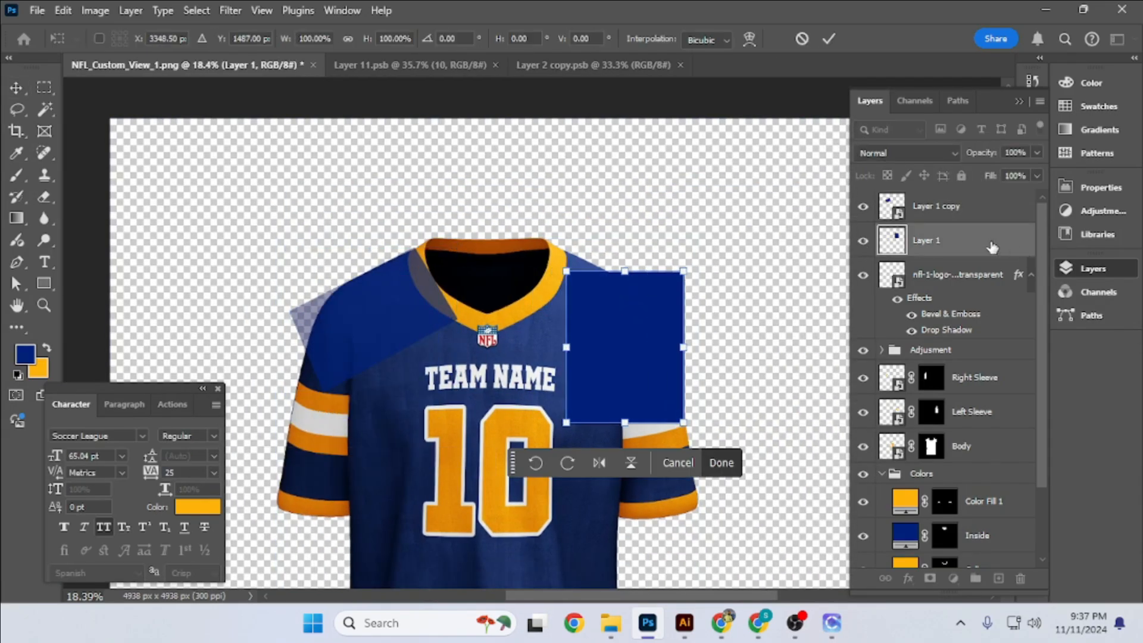
pyautogui.press('Return')
pyautogui.rightClick(992, 247)
pyautogui.click(899, 300)
pyautogui.hotkey('ctrl', 't')
pyautogui.moveTo(629, 236); pyautogui.dragTo(537, 254)
pyautogui.moveTo(571, 302); pyautogui.dragTo(564, 285)
pyautogui.scroll(4, 565, 286)
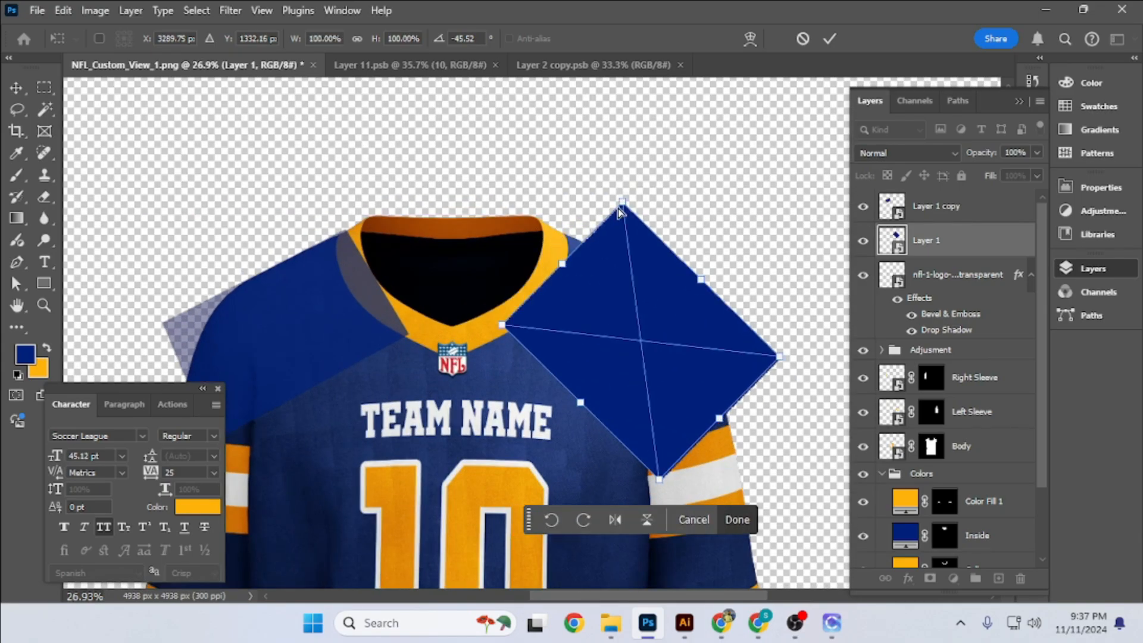
pyautogui.moveTo(621, 204); pyautogui.dragTo(572, 222)
pyautogui.moveTo(781, 357); pyautogui.dragTo(768, 381)
pyautogui.hotkey('ctrl', 'z')
pyautogui.hotkey('ctrl', 'z')
pyautogui.click(803, 38)
# - Lower Layer 1's opacity to 74% and rotate its smart object over the Left Sleeve shoulder
pyautogui.moveTo(982, 153); pyautogui.dragTo(966, 153)
pyautogui.hotkey('ctrl', 't')
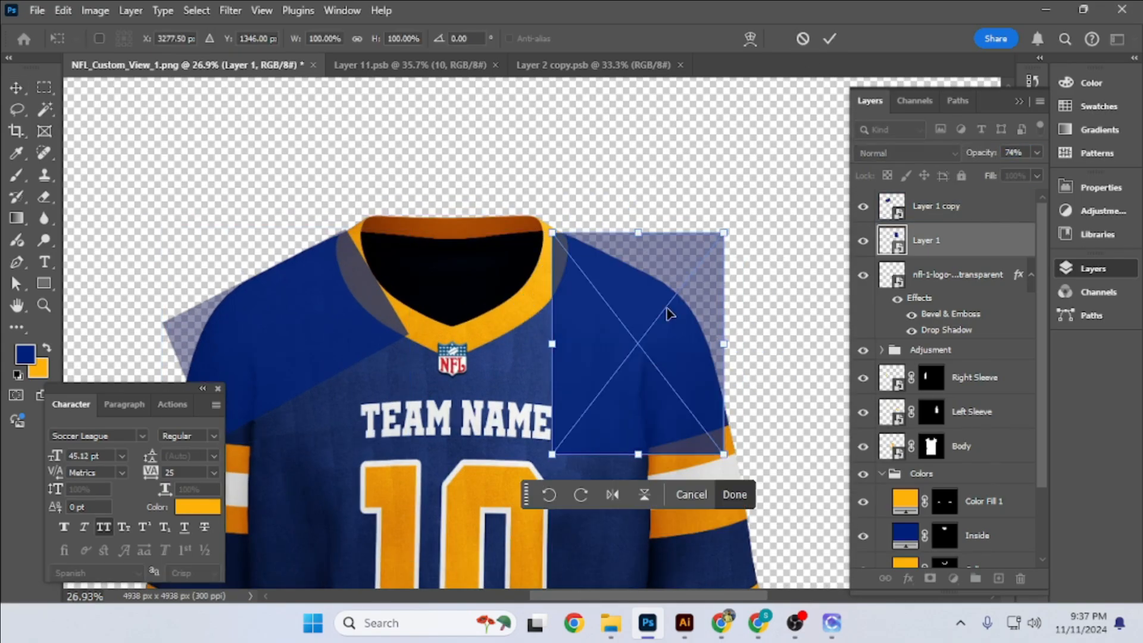
pyautogui.moveTo(643, 202); pyautogui.dragTo(518, 243)
pyautogui.moveTo(675, 382); pyautogui.dragTo(666, 370)
pyautogui.moveTo(738, 412); pyautogui.dragTo(748, 398)
pyautogui.moveTo(649, 357); pyautogui.dragTo(665, 351)
# - Distort the Layer 1 smart object's corners to fit the Left Sleeve shoulder between the collar and the sleeve stripes
pyautogui.moveTo(601, 192); pyautogui.dragTo(583, 225)
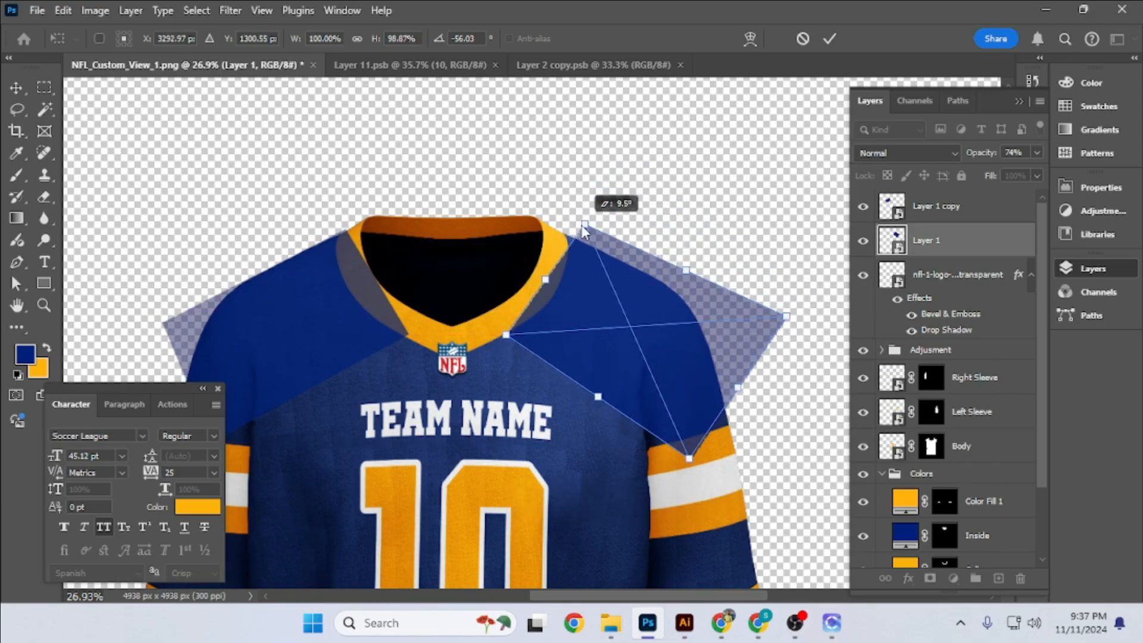
pyautogui.moveTo(786, 323); pyautogui.dragTo(722, 310)
pyautogui.moveTo(689, 458); pyautogui.dragTo(671, 451)
pyautogui.press('Return')
pyautogui.hotkey('ctrl', '0')
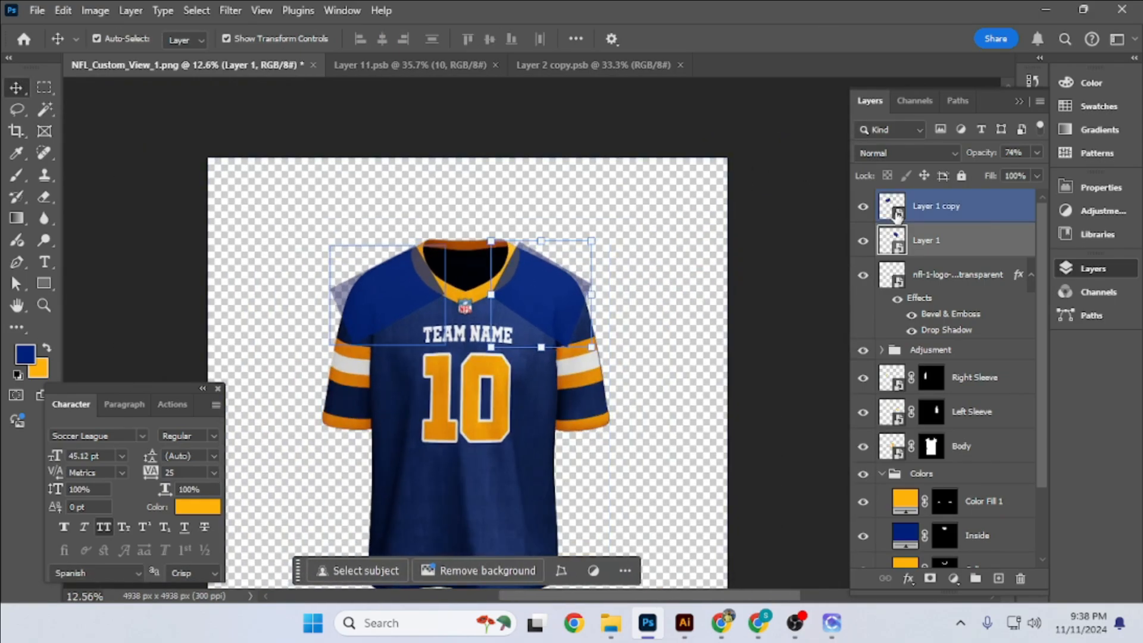
# - Open the Layer 1 copy smart object's contents and add the text 00 in Soccer League
pyautogui.doubleClick(896, 213)
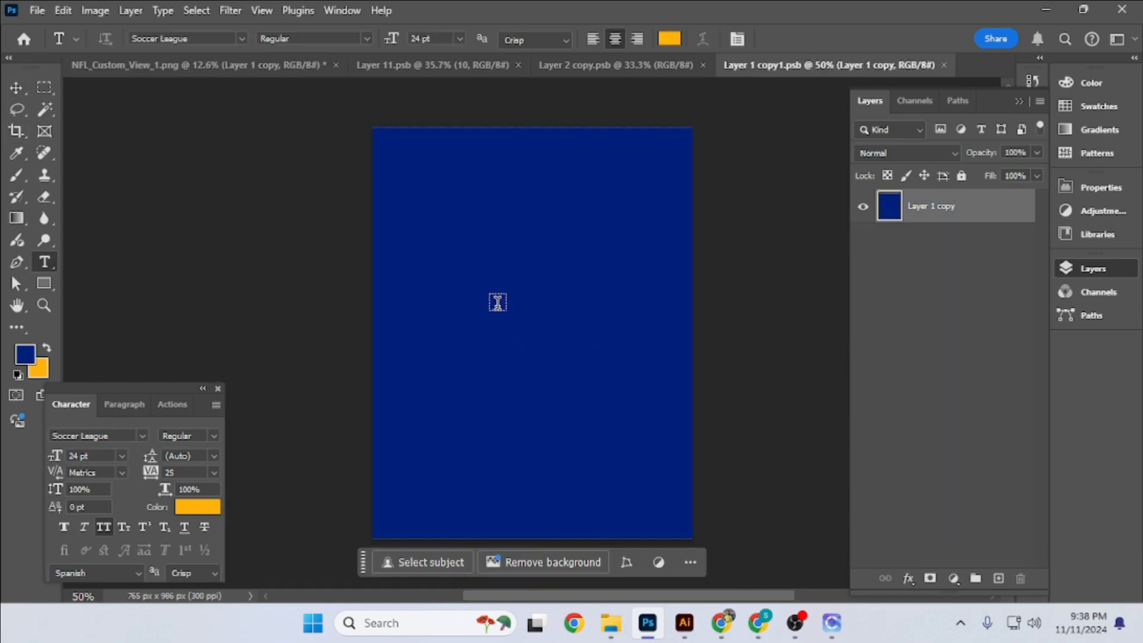
pyautogui.click(497, 303)
pyautogui.write('00')
pyautogui.click(16, 89)
# - Enlarge the 00 text to about 130 pt, place it near the right edge of the canvas and save the smart object
pyautogui.hotkey('ctrl', 't')
pyautogui.moveTo(520, 289); pyautogui.dragTo(708, 291)
pyautogui.moveTo(621, 310); pyautogui.dragTo(605, 353)
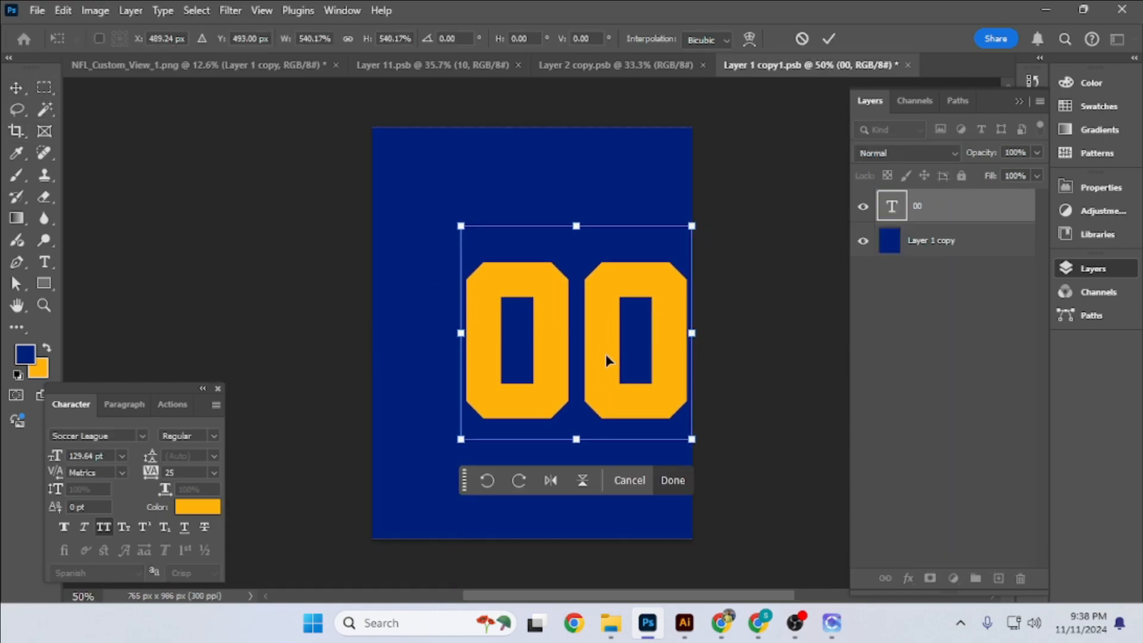
pyautogui.press('Return')
pyautogui.hotkey('ctrl', 's')
# - Return to NFL_Custom_View_1.png and close the Layer 11 and Layer 2 copy smart object documents
pyautogui.click(202, 65)
pyautogui.click(519, 66)
pyautogui.click(519, 65)
pyautogui.click(728, 192)
pyautogui.scroll(2, 399, 196)
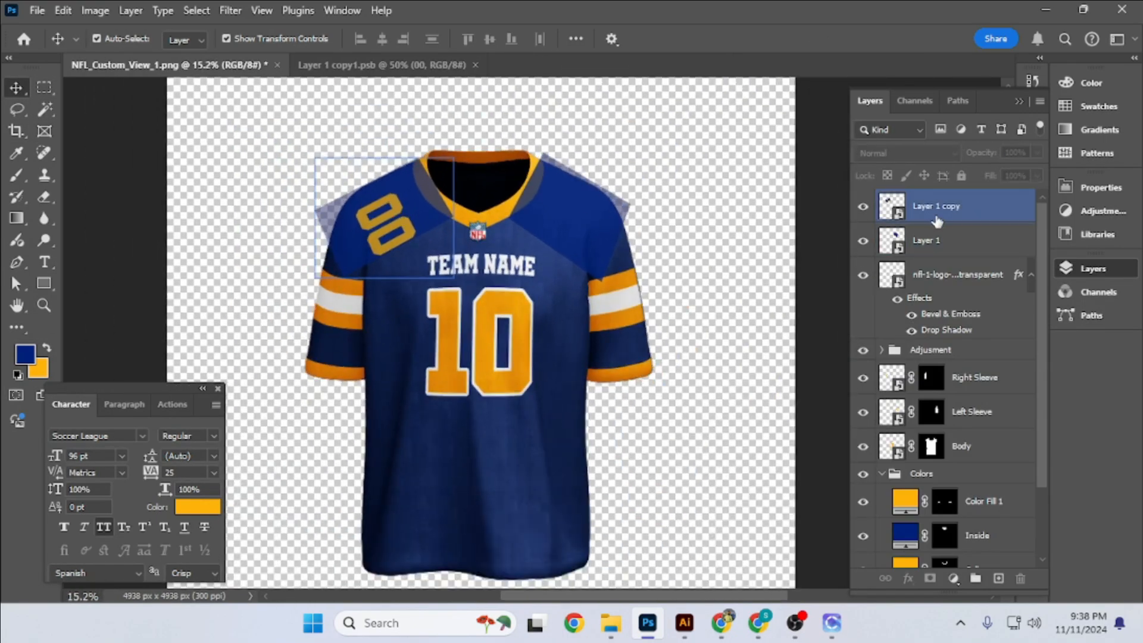
# - Group the Layer 1 copy and Layer 1 shoulder smart objects
pyautogui.click(936, 219)
pyautogui.keyDown('shift'); pyautogui.click(938, 241); pyautogui.keyUp('shift')
pyautogui.hotkey('ctrl', 'g')
# - Load the Shoulder path as a selection and add it as a layer mask on Group 1
pyautogui.click(957, 102)
pyautogui.keyDown('ctrl'); pyautogui.click(892, 416); pyautogui.keyUp('ctrl')
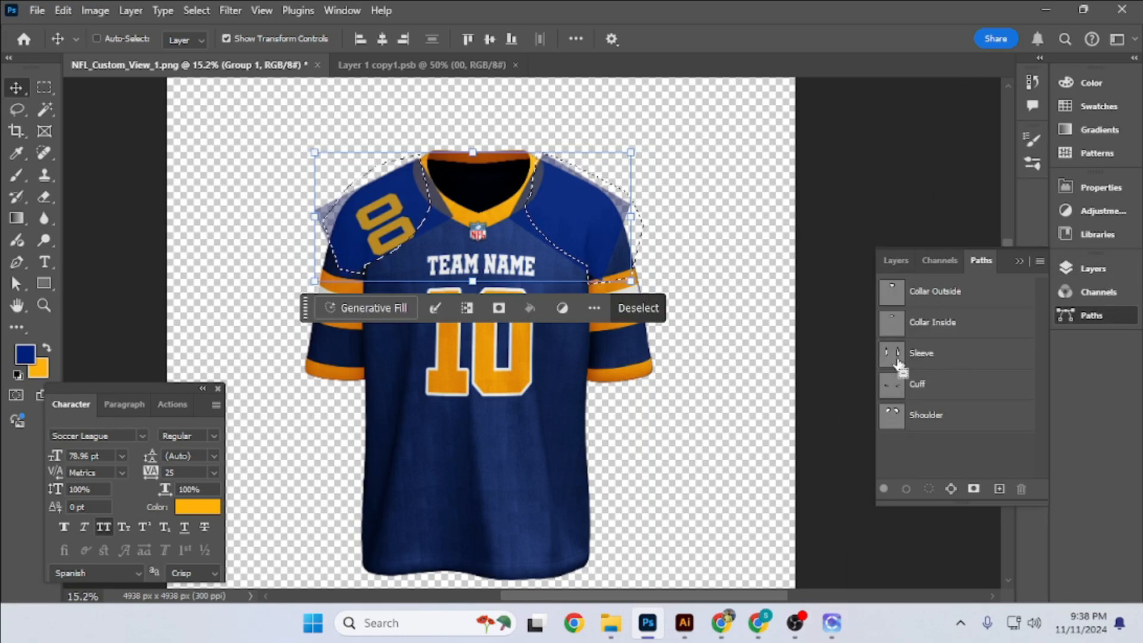
pyautogui.scroll(8, 584, 196)
pyautogui.scroll(-3, 565, 226)
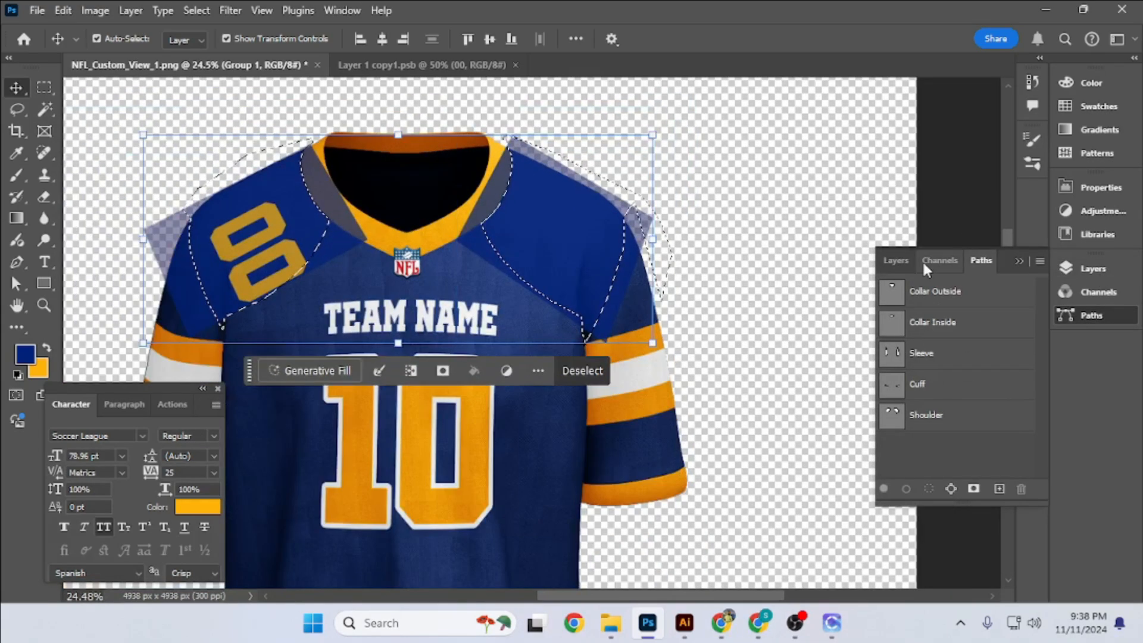
pyautogui.click(896, 261)
pyautogui.click(882, 303)
pyautogui.click(930, 578)
pyautogui.scroll(-4, 550, 272)
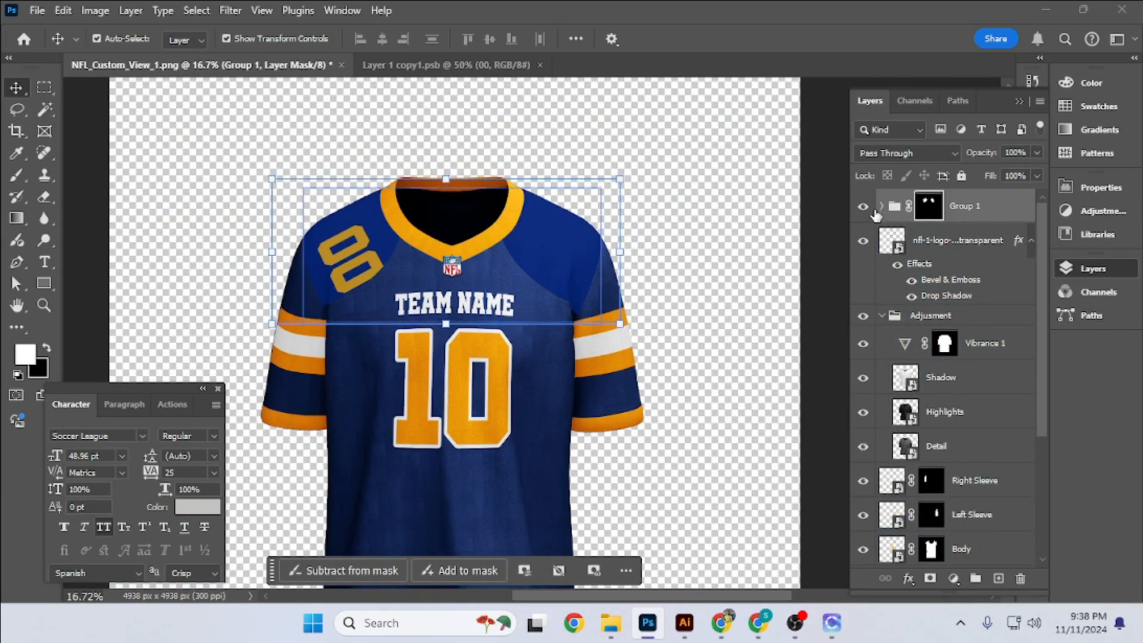
# - Set the opacity of the Layer 1 copy and Layer 1 smart objects to 100%
pyautogui.click(881, 206)
pyautogui.click(958, 240)
pyautogui.keyDown('shift'); pyautogui.click(952, 274); pyautogui.keyUp('shift')
pyautogui.moveTo(989, 154); pyautogui.dragTo(1032, 155)
# - Move the collapsed Group 1 below the Adjusment group in the layer stack
pyautogui.click(881, 206)
pyautogui.click(882, 316)
pyautogui.moveTo(953, 278); pyautogui.dragTo(955, 328)
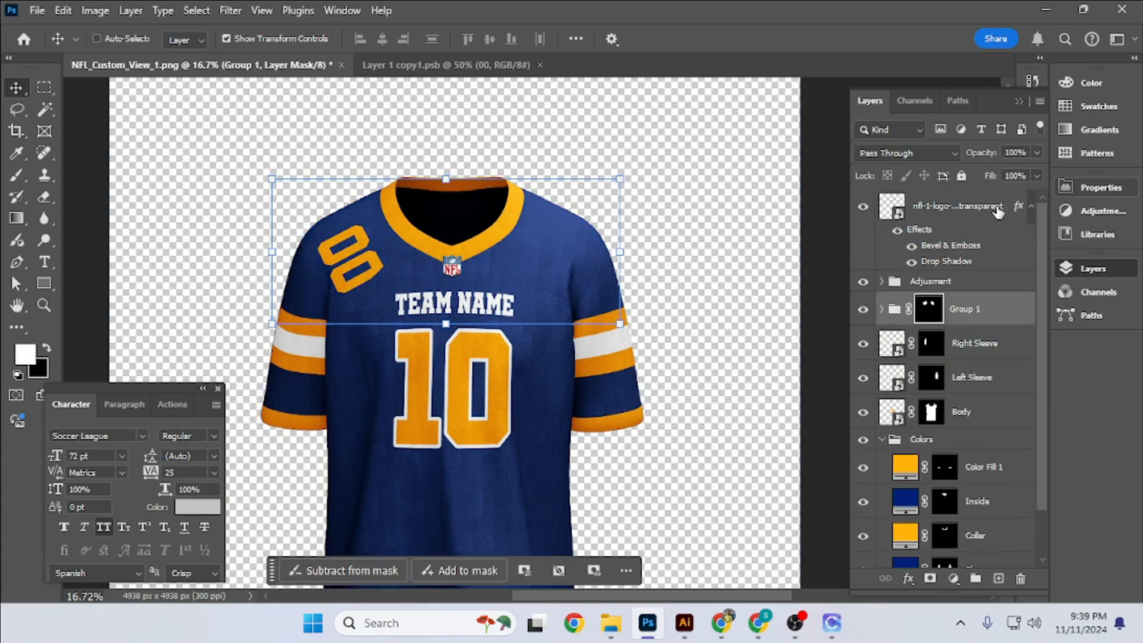
# - Change the Body color fill layer to a dark magenta
pyautogui.click(882, 308)
pyautogui.click(952, 340)
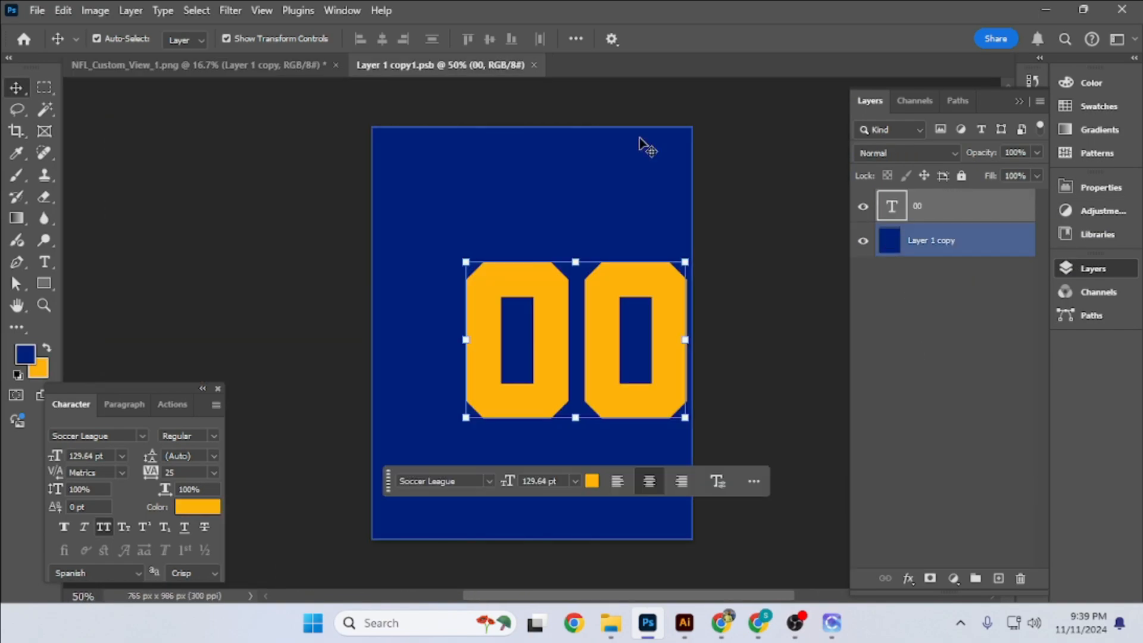
pyautogui.doubleClick(905, 548)
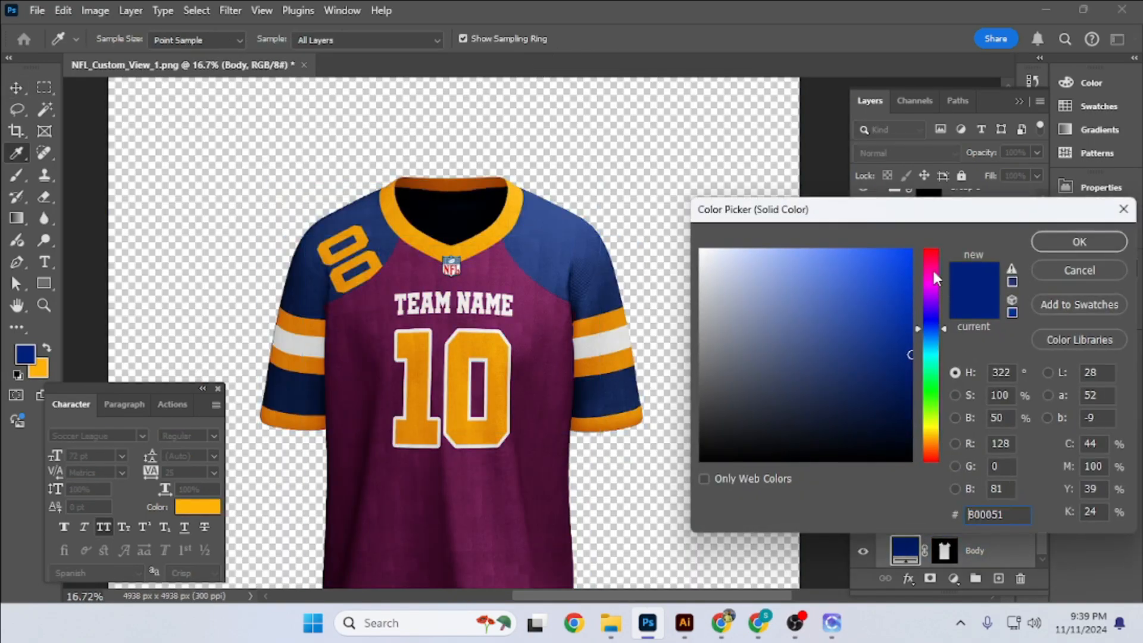
pyautogui.press('Return')
pyautogui.scroll(3, 536, 297)
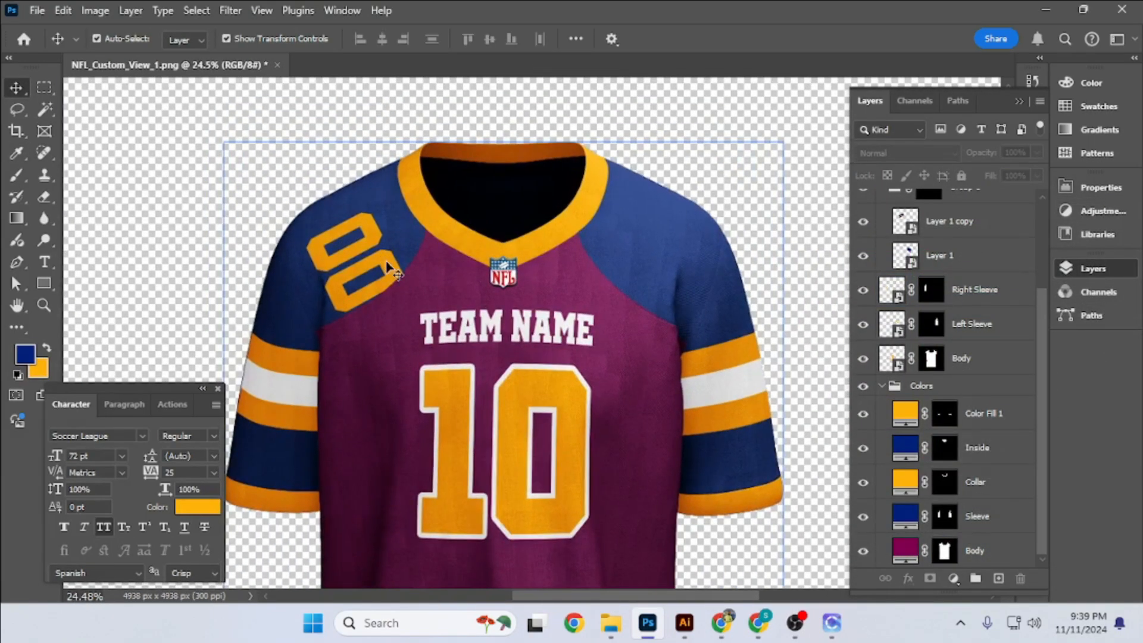
# - Transform the Layer 1 copy smart object, moving its outer corners to refit it over the Right Sleeve shoulder
pyautogui.click(959, 230)
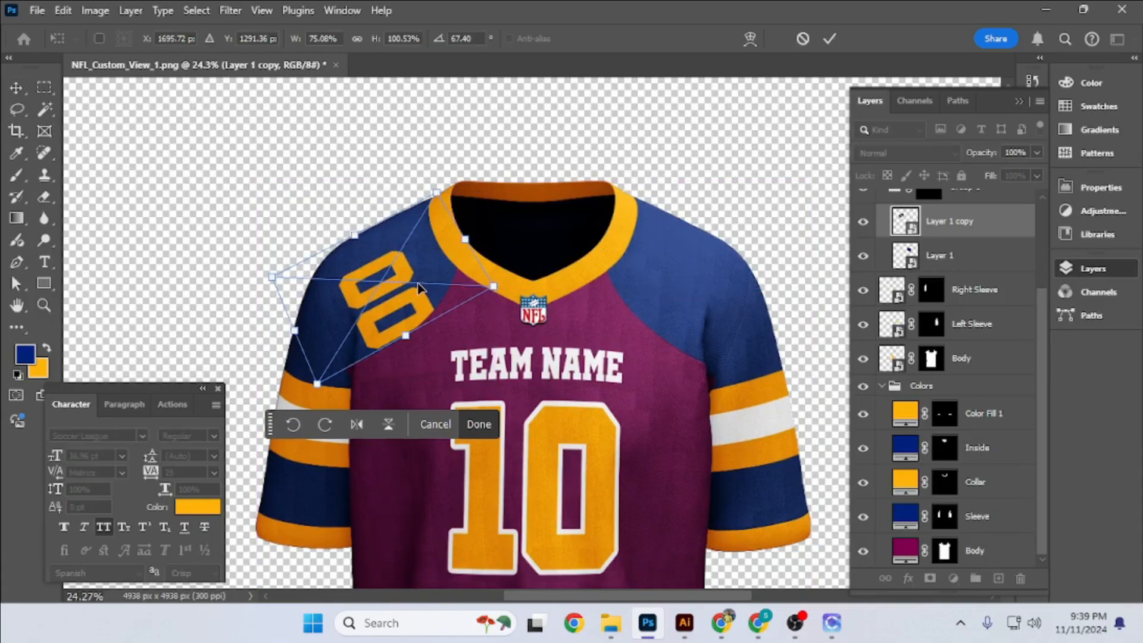
pyautogui.scroll(3, 408, 266)
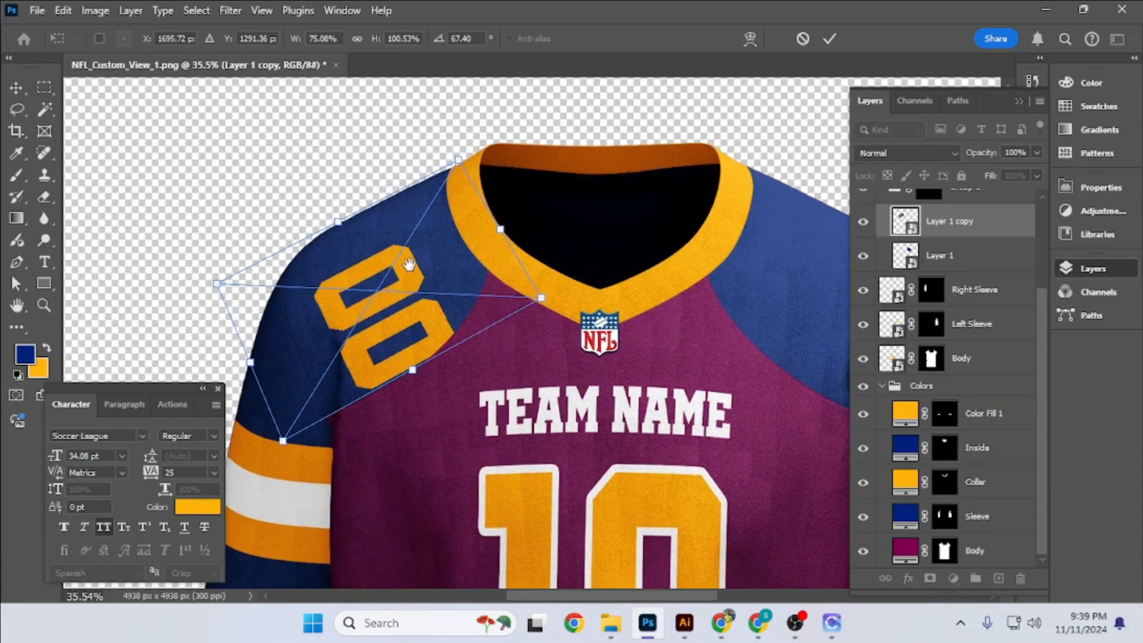
pyautogui.click(750, 39)
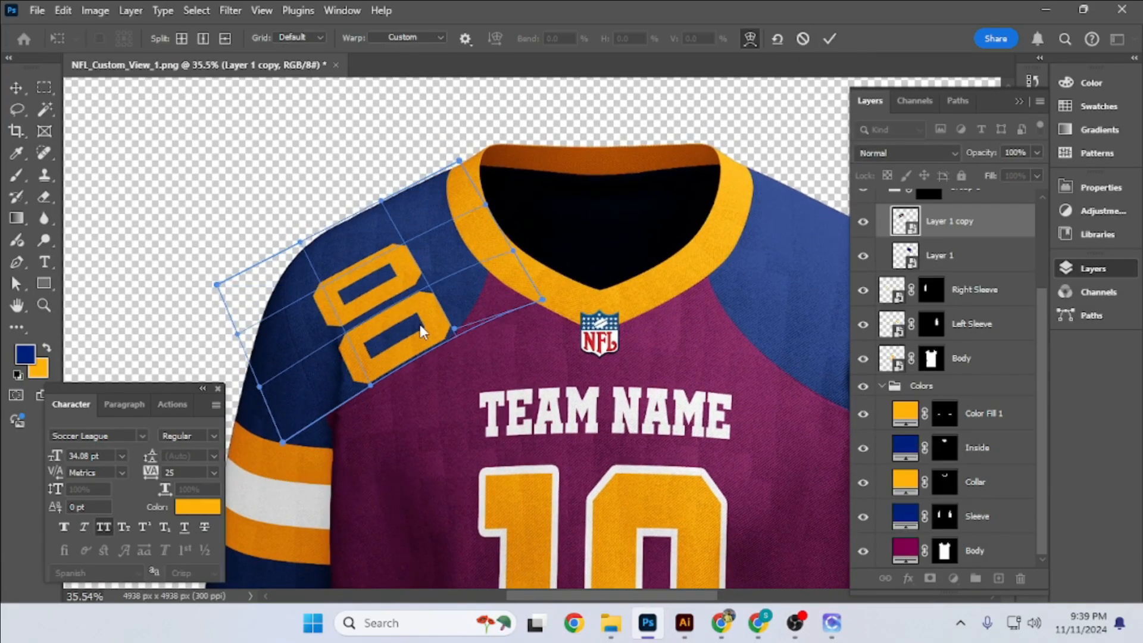
pyautogui.moveTo(303, 440); pyautogui.dragTo(304, 447)
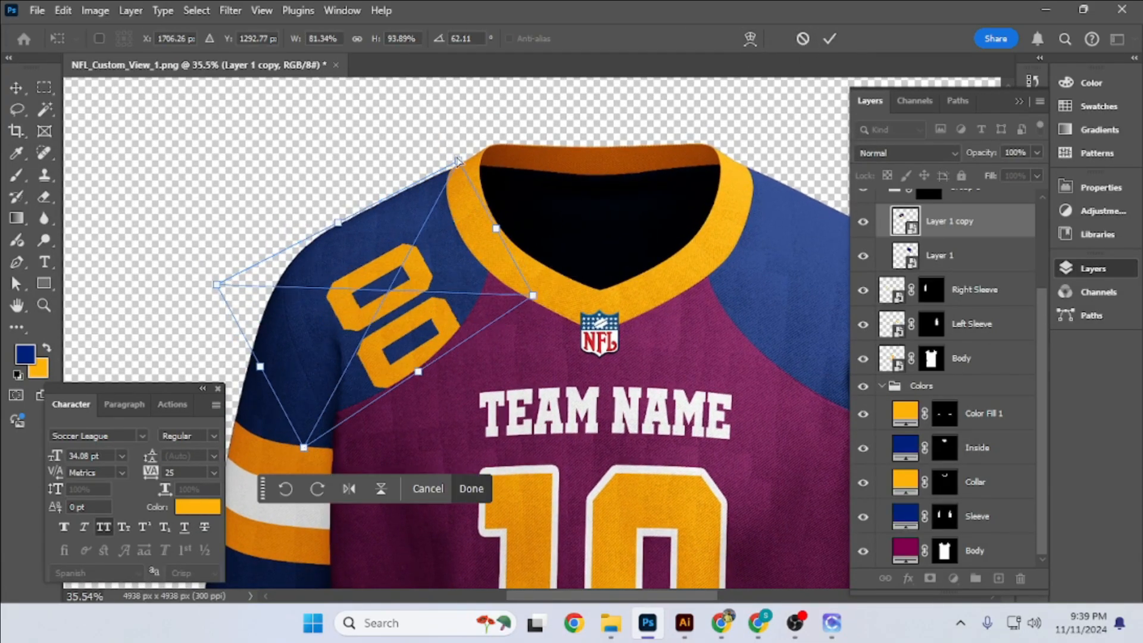
pyautogui.moveTo(217, 292); pyautogui.dragTo(223, 296)
pyautogui.press('Return')
# - Move the 00 text to the left edge inside the Layer 1 copy smart object, save it and return to the jersey
pyautogui.doubleClick(905, 221)
pyautogui.moveTo(640, 353); pyautogui.dragTo(532, 353)
pyautogui.hotkey('ctrl', 's')
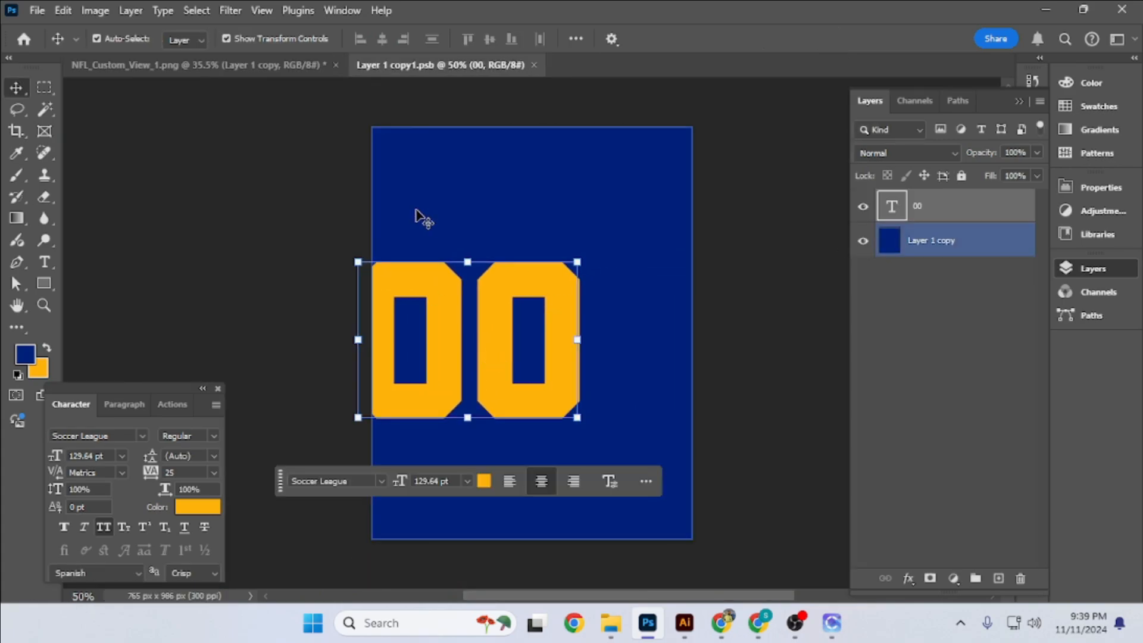
pyautogui.click(266, 66)
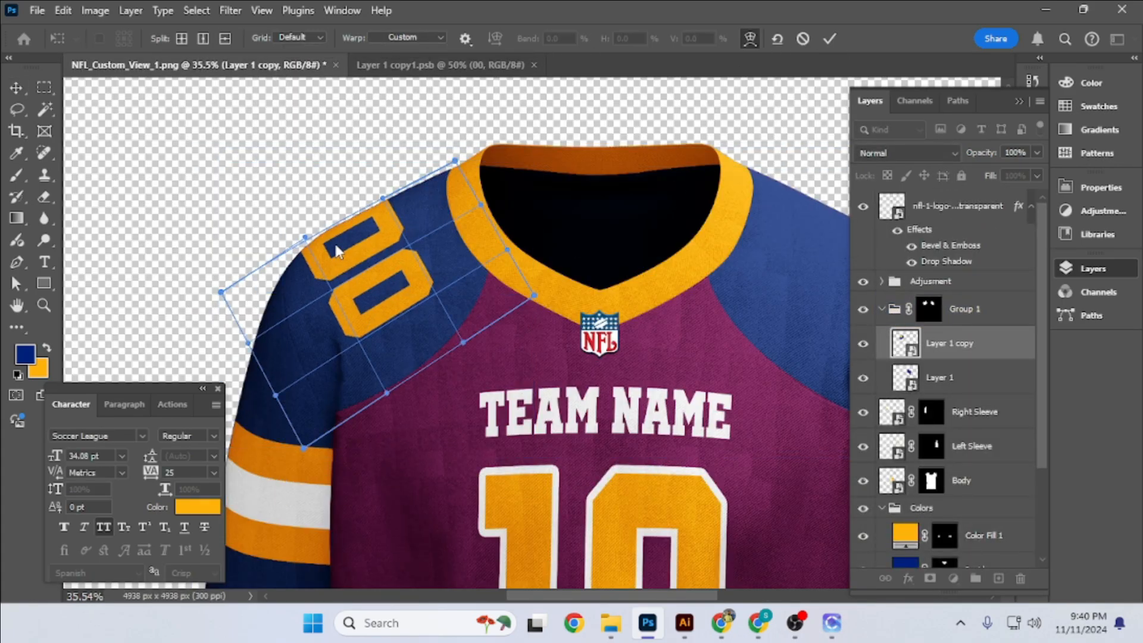
# - Warp the Layer 1 copy smart object so its 00 follows the Right Sleeve shoulder and the collar edge
pyautogui.moveTo(336, 250); pyautogui.dragTo(461, 167)
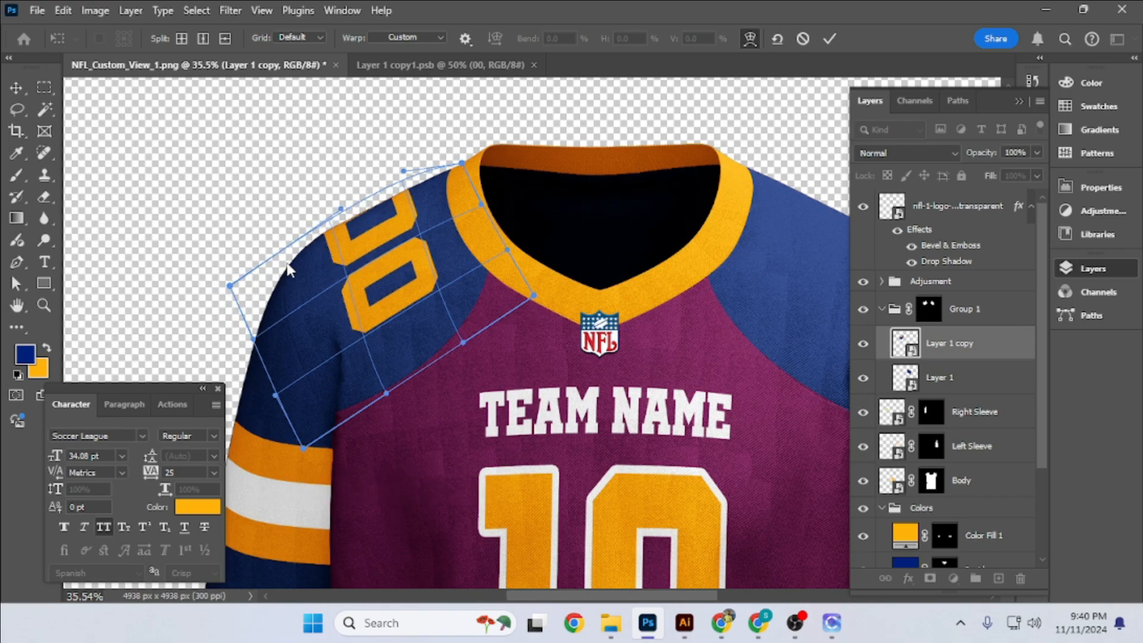
pyautogui.moveTo(424, 234); pyautogui.dragTo(421, 235)
pyautogui.moveTo(479, 205)
pyautogui.mouseDown()
pyautogui.moveTo(474, 219)
pyautogui.moveTo(470, 208)
pyautogui.mouseUp()
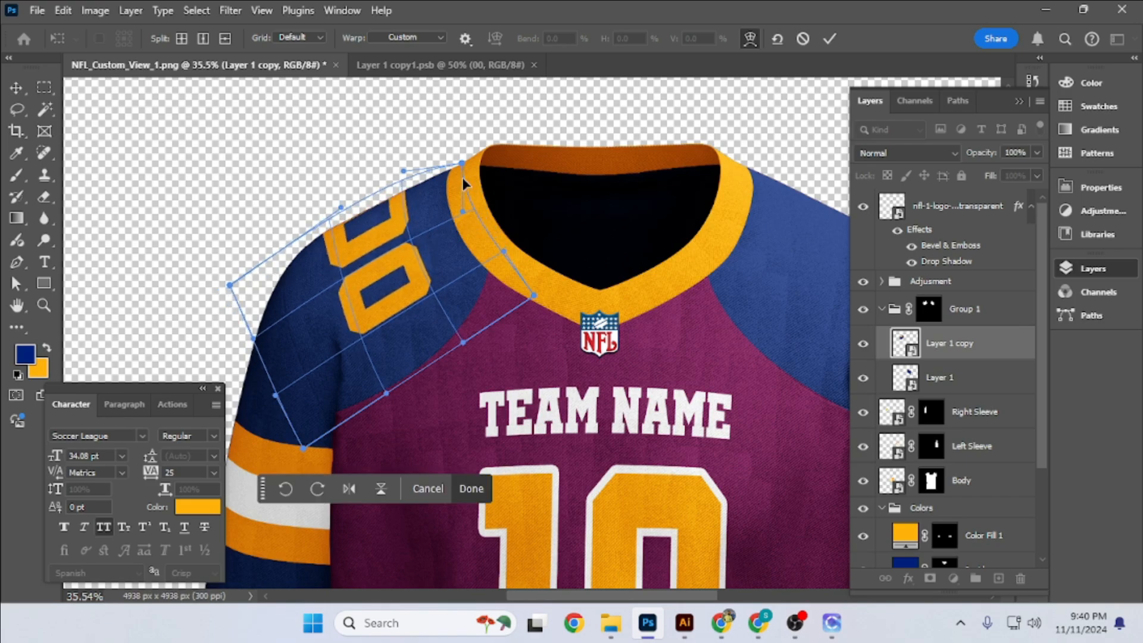
pyautogui.moveTo(462, 163); pyautogui.dragTo(463, 162)
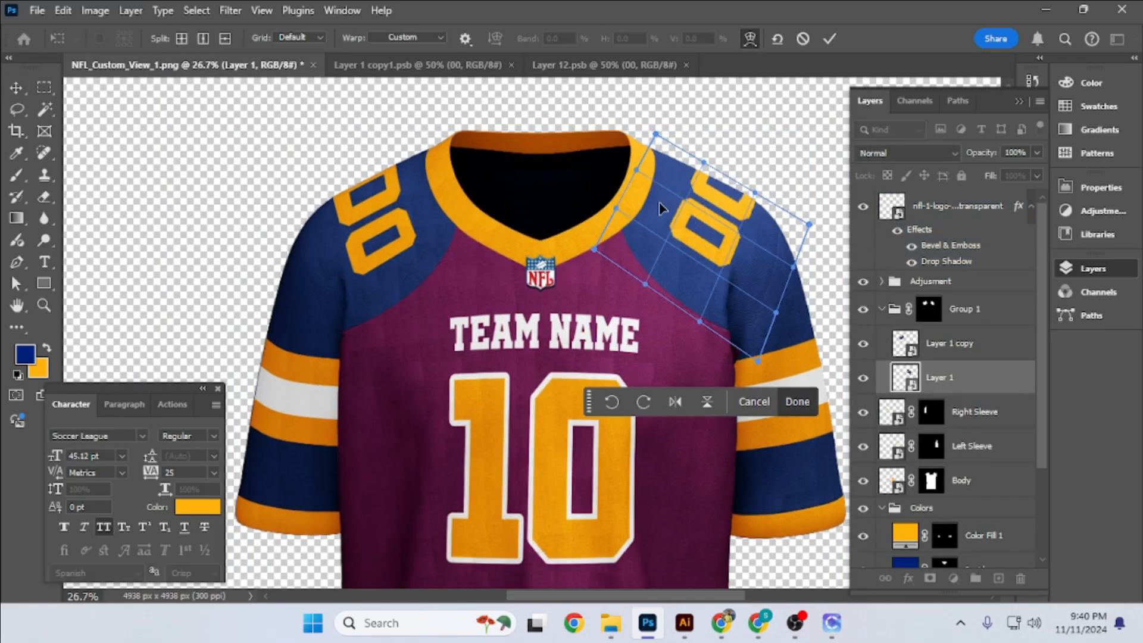
# - Warp the Layer 1 smart object by pulling its corners and mesh in to the Left Sleeve shoulder's outline
pyautogui.scroll(2, 660, 208)
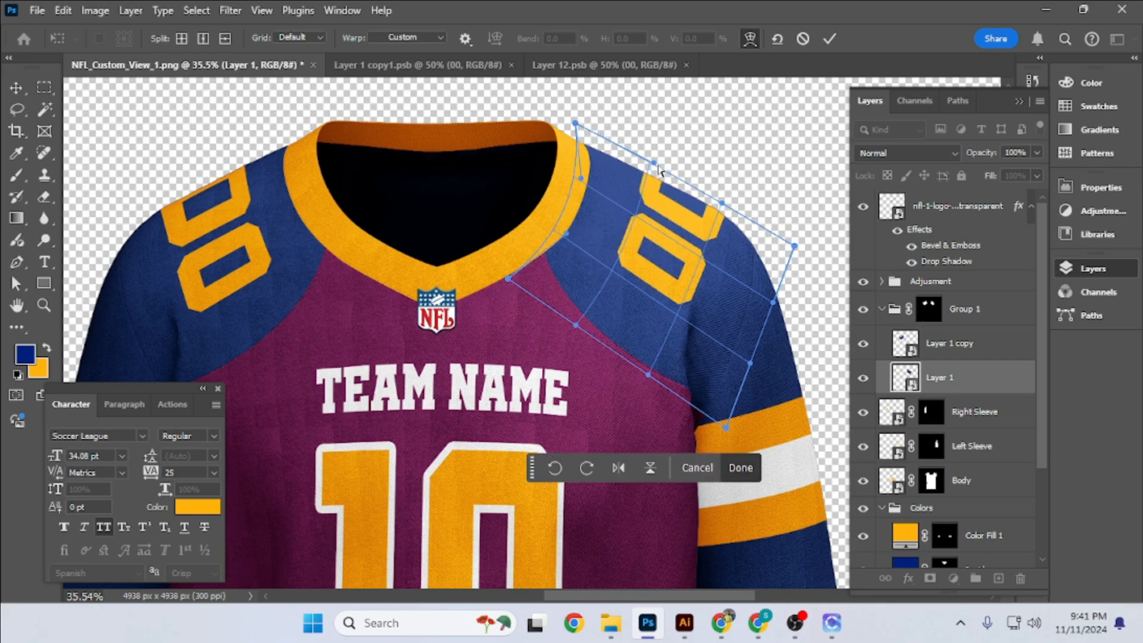
pyautogui.moveTo(794, 246); pyautogui.dragTo(780, 255)
pyautogui.moveTo(708, 250); pyautogui.dragTo(712, 245)
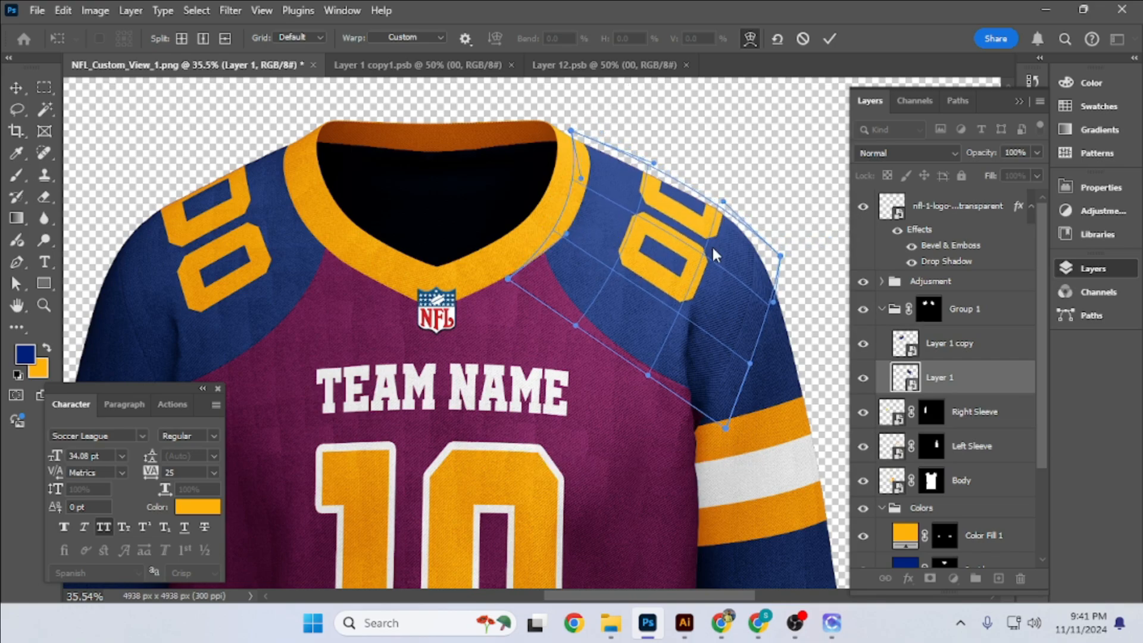
pyautogui.moveTo(508, 278); pyautogui.dragTo(518, 266)
pyautogui.moveTo(606, 328); pyautogui.dragTo(606, 329)
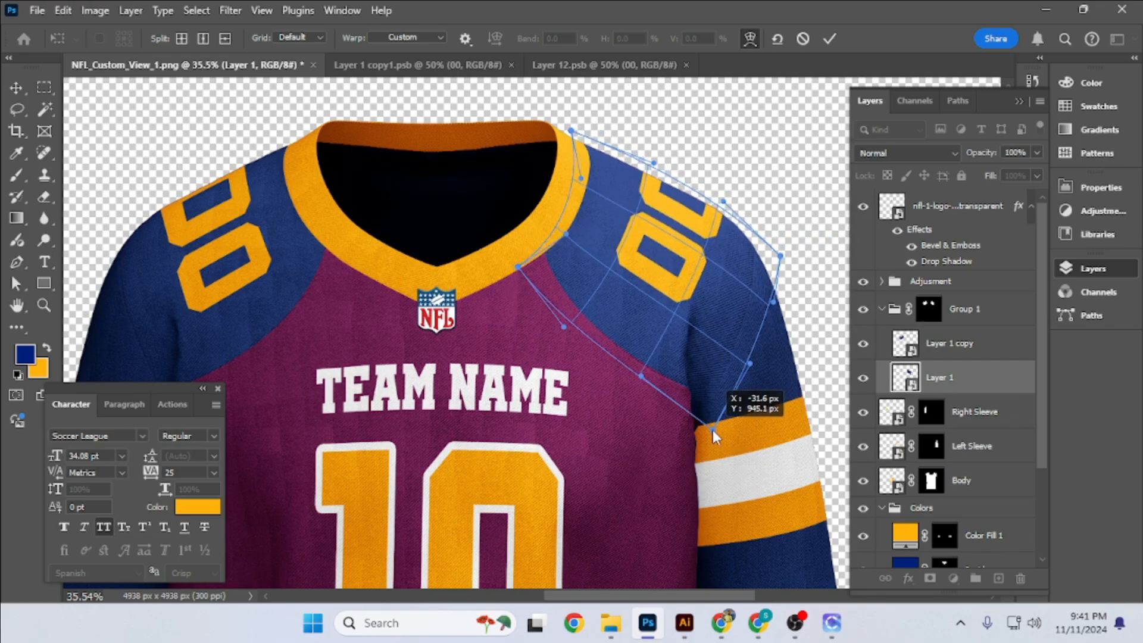
pyautogui.click(829, 39)
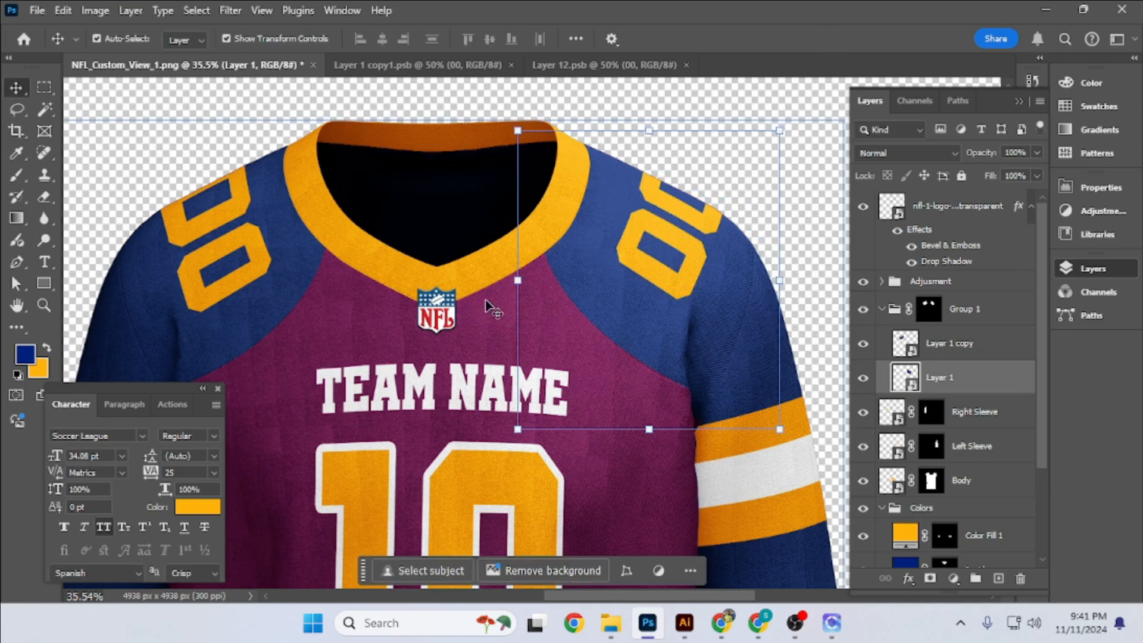
pyautogui.scroll(-4, 506, 304)
pyautogui.scroll(1, 535, 300)
pyautogui.scroll(1, 535, 301)
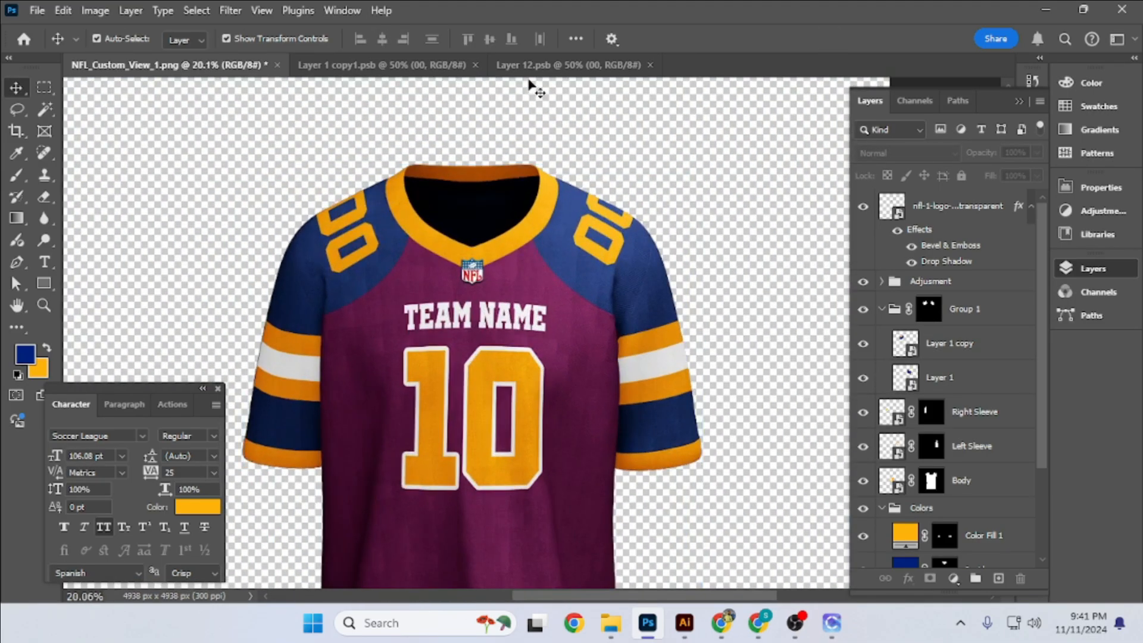
pyautogui.click(569, 64)
pyautogui.click(381, 64)
pyautogui.click(253, 66)
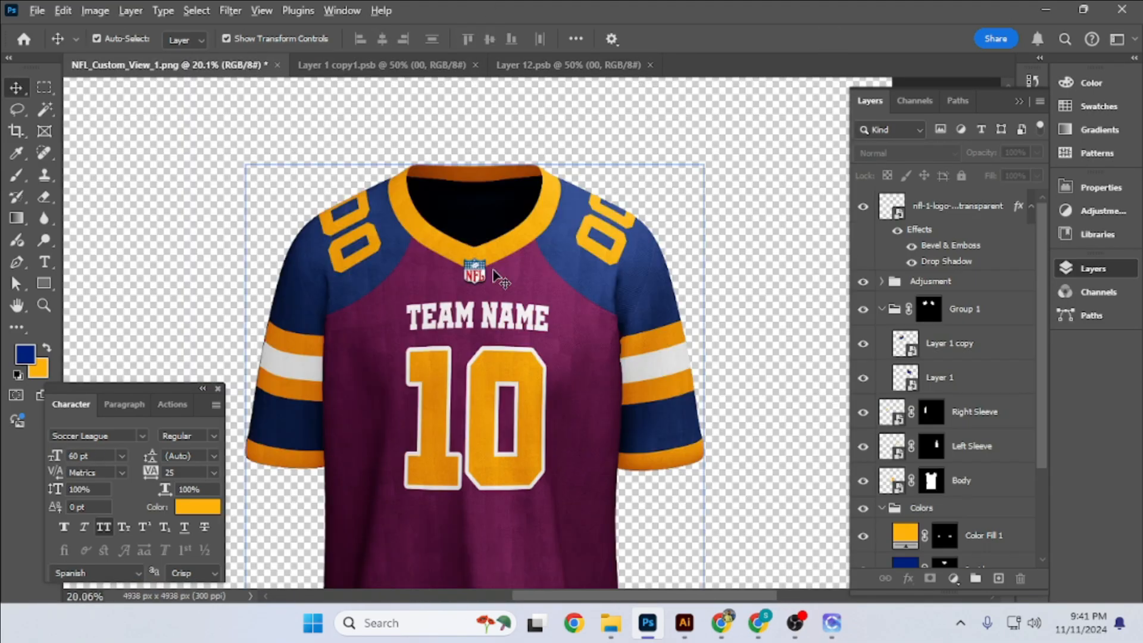
# - Fine-tune the warp mesh of Layer 1 around the 00 on the Left Sleeve shoulder
pyautogui.click(930, 377)
pyautogui.hotkey('ctrl', 't')
pyautogui.scroll(2, 544, 182)
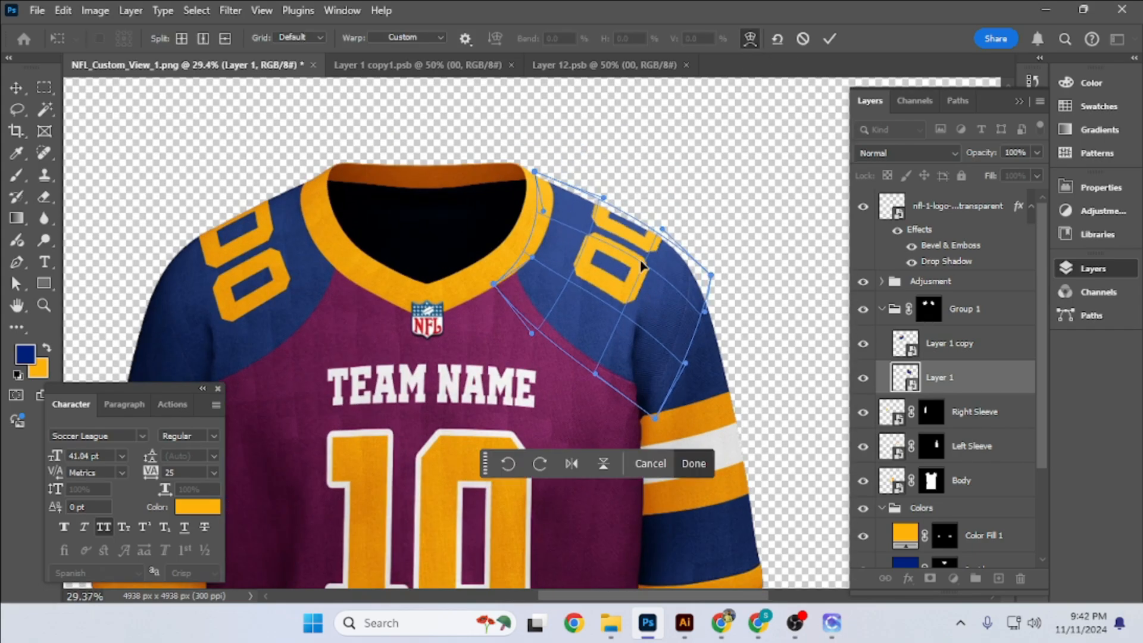
pyautogui.click(829, 38)
pyautogui.click(821, 164)
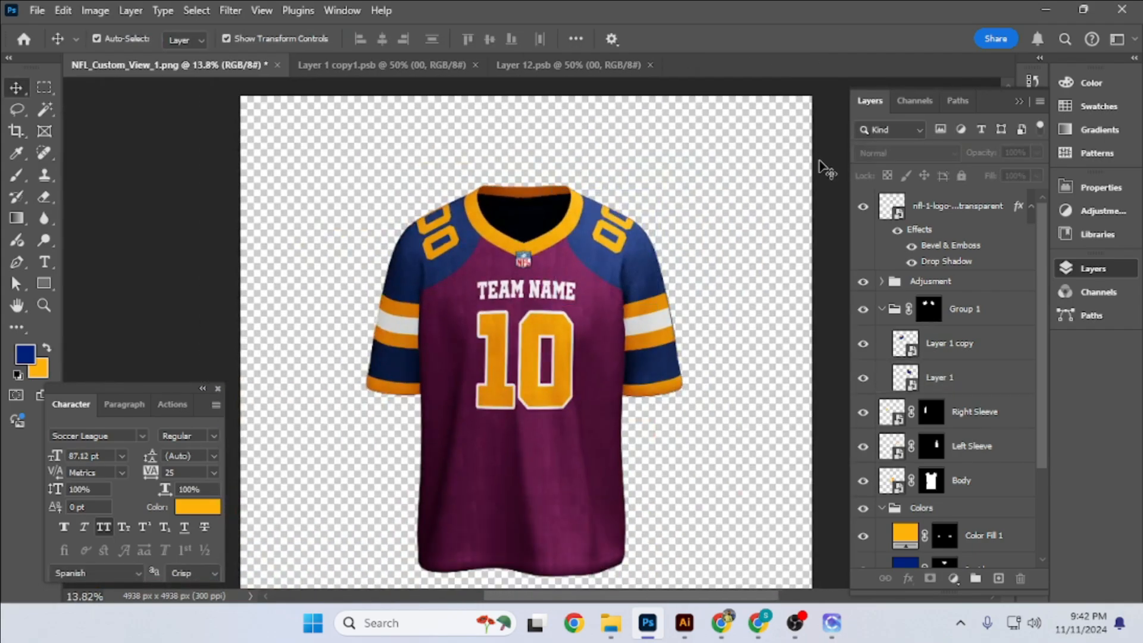
pyautogui.scroll(-3, 517, 310)
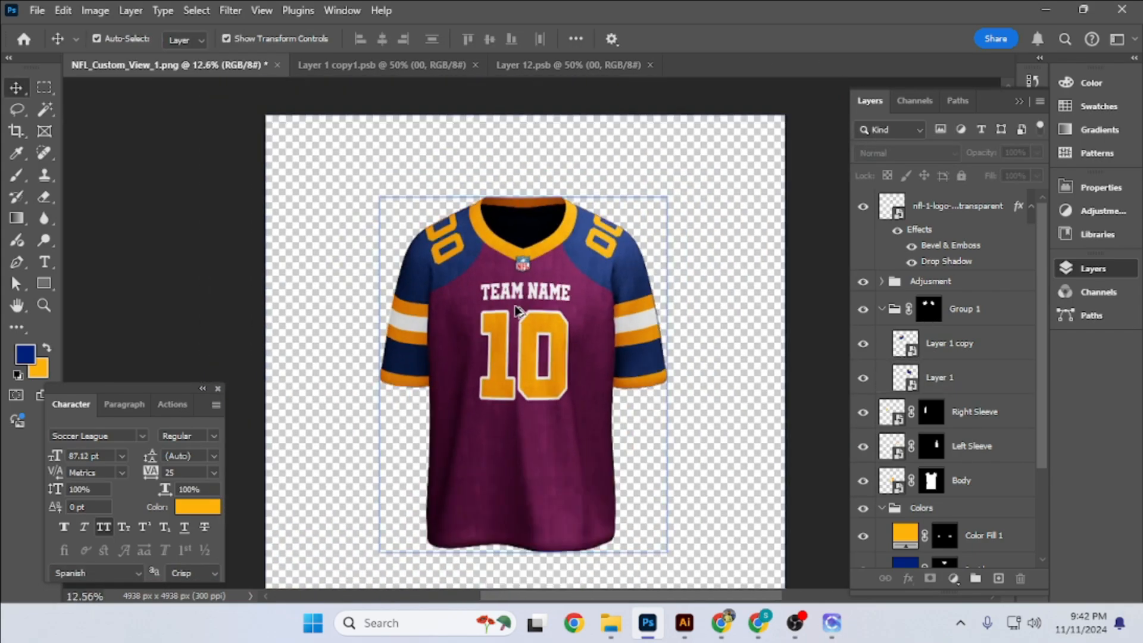
# - Set the Body color fill layer to blue 002180
pyautogui.click(516, 310)
pyautogui.click(772, 305)
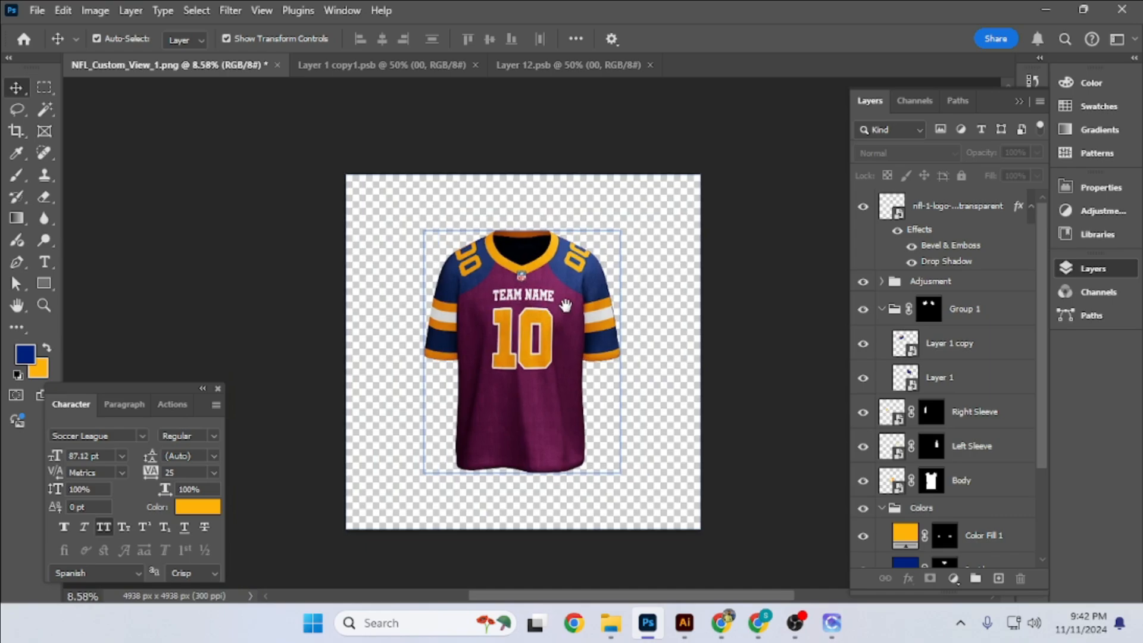
pyautogui.scroll(-3, 947, 416)
pyautogui.doubleClick(904, 550)
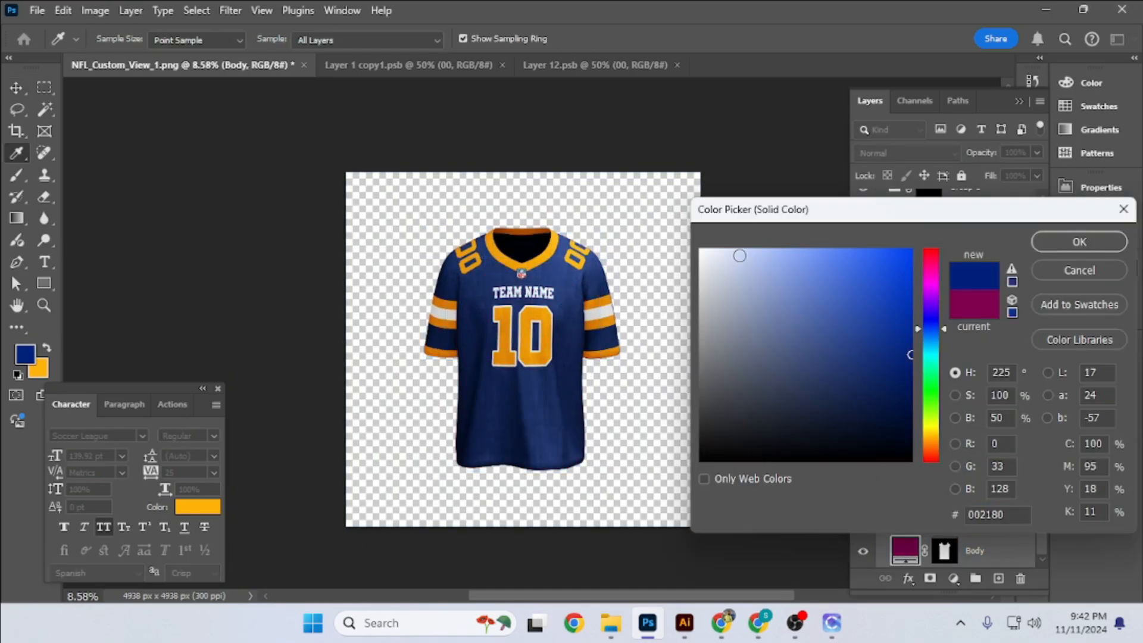
pyautogui.press('Return')
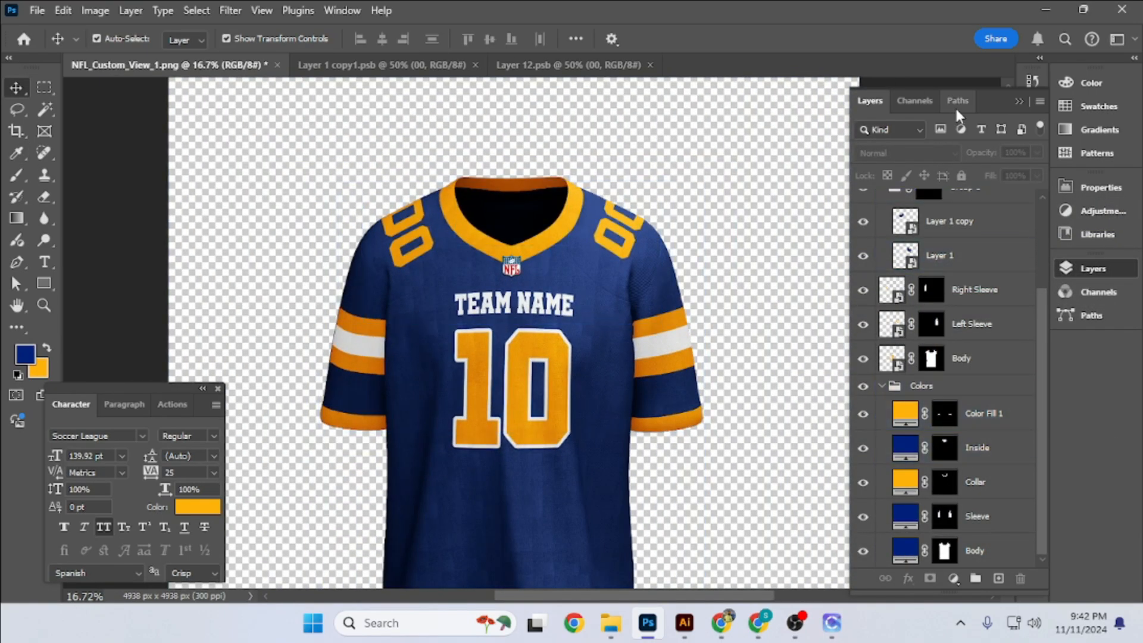
# - Load the Shoulder path selection limited to the jersey and add a magenta Solid Color fill layer above Color Fill 1
pyautogui.click(958, 101)
pyautogui.keyDown('ctrl'); pyautogui.click(891, 262); pyautogui.keyUp('ctrl')
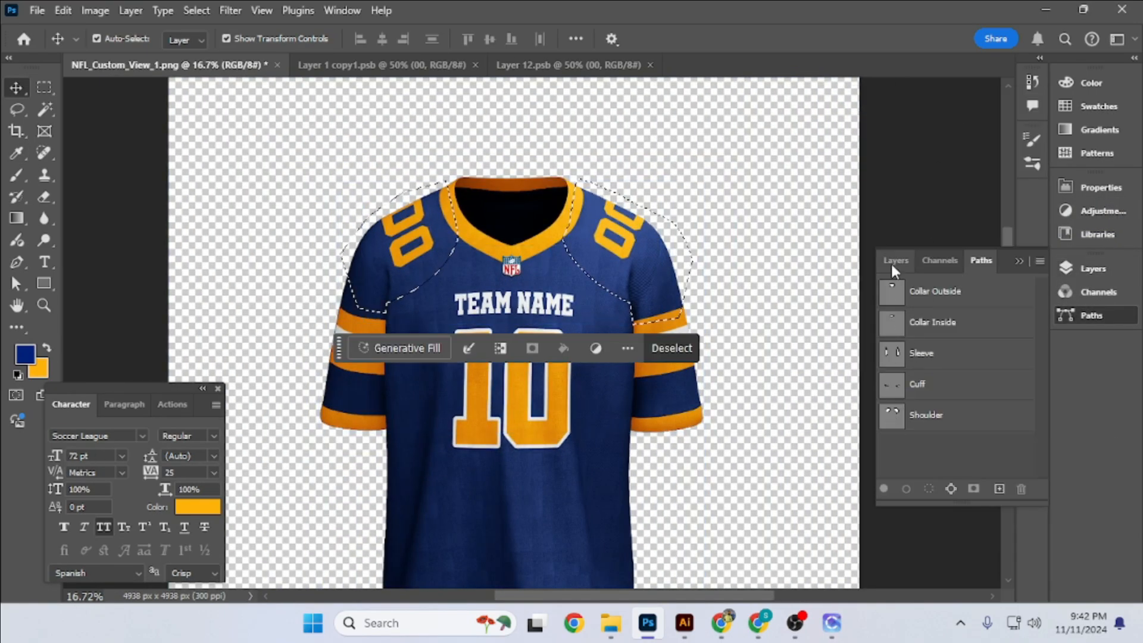
pyautogui.press('F7')
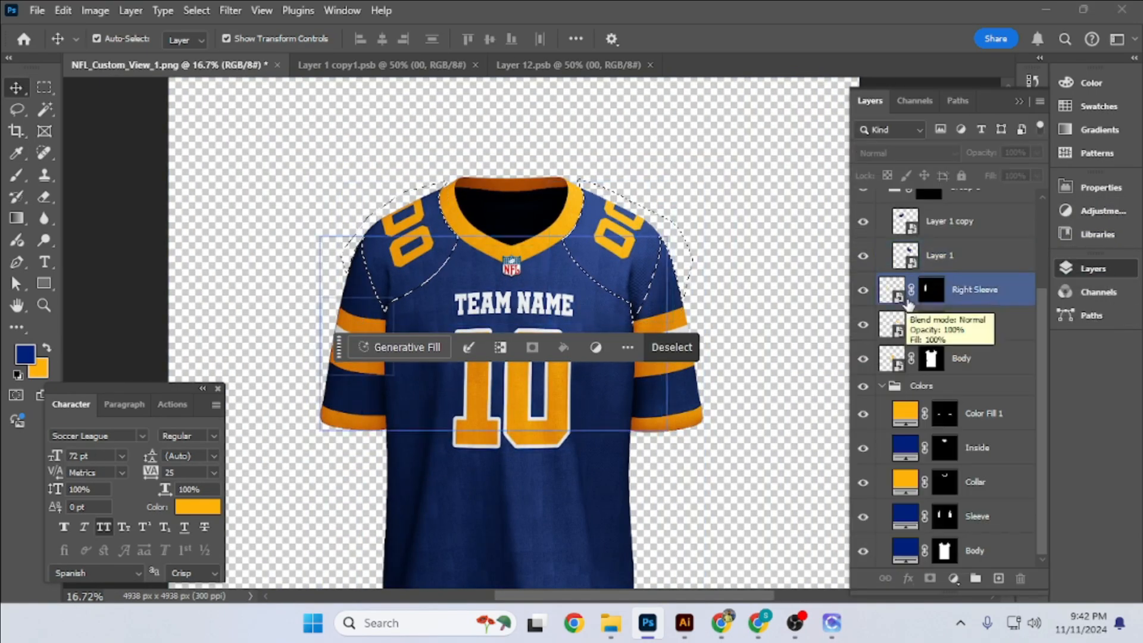
pyautogui.scroll(4, 993, 426)
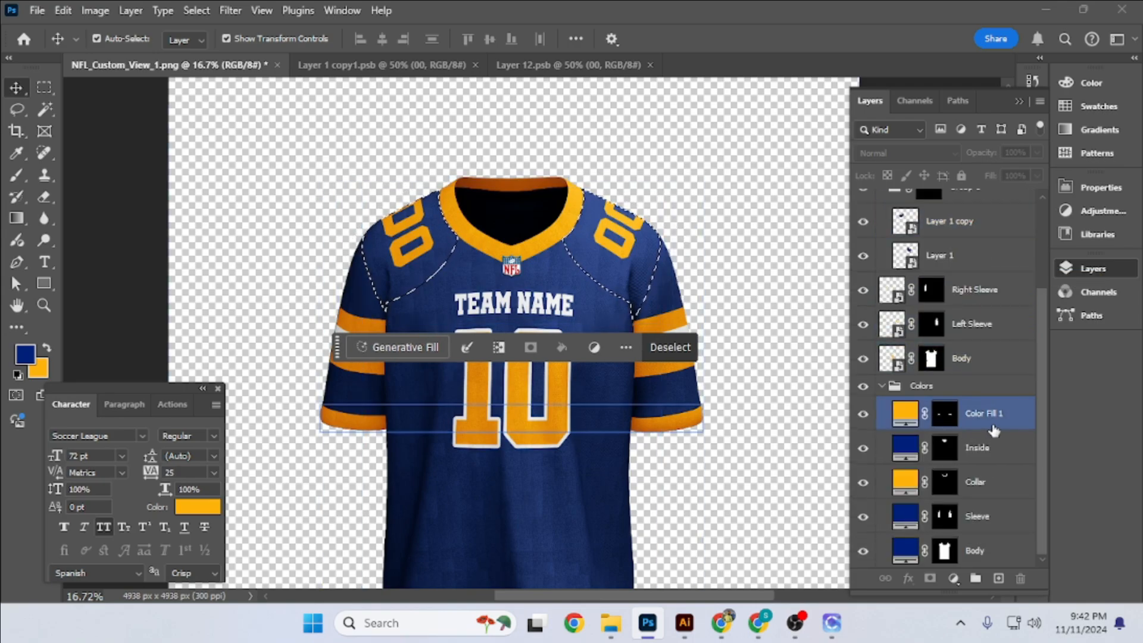
pyautogui.click(992, 427)
pyautogui.click(953, 578)
pyautogui.click(985, 287)
pyautogui.click(931, 283)
pyautogui.click(906, 268)
pyautogui.click(1078, 241)
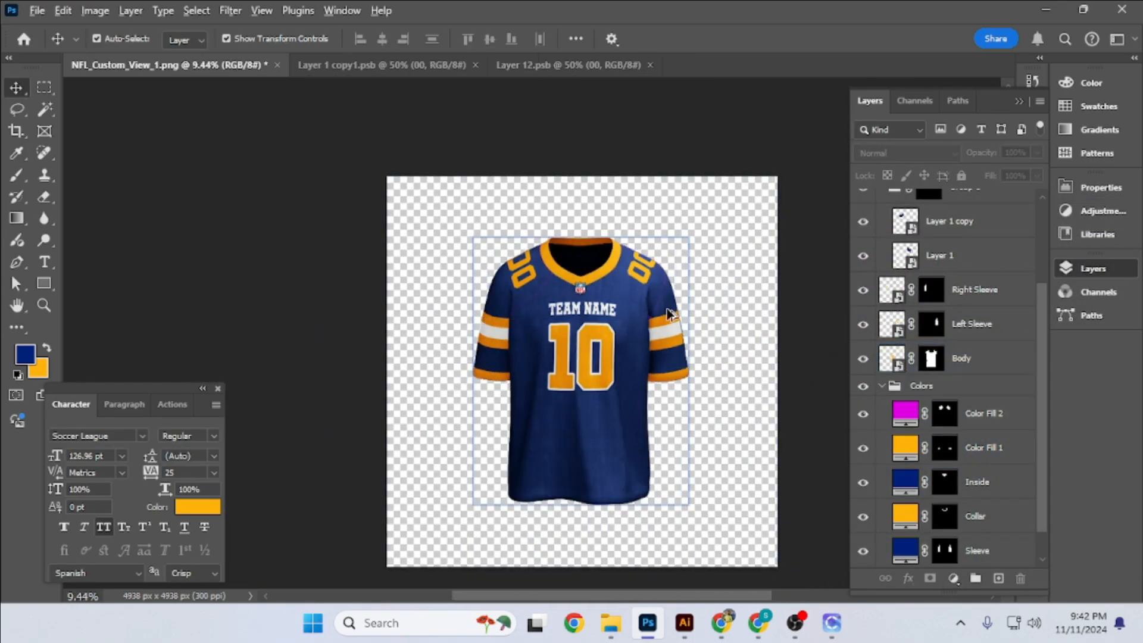
pyautogui.keyDown('ctrl'); pyautogui.click(944, 413); pyautogui.keyUp('ctrl')
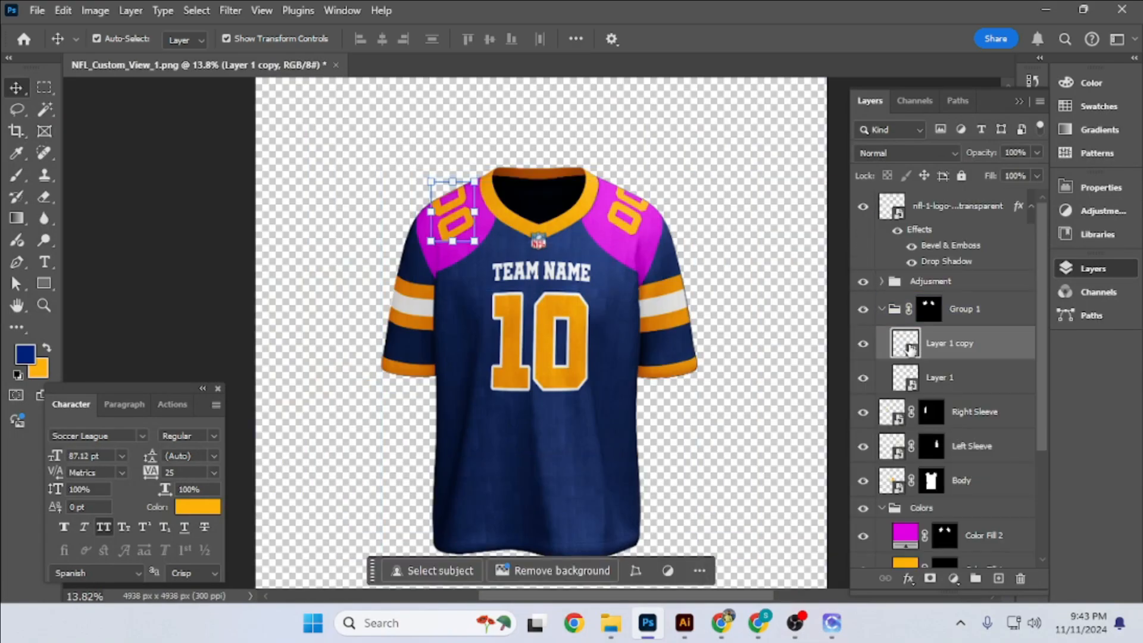
# - Open the Layer 1 copy smart object, duplicate its 00 text and align the duplicate's right edge to the original's selection
pyautogui.doubleClick(906, 344)
pyautogui.hotkey('ctrl', 'j')
pyautogui.click(573, 475)
pyautogui.keyDown('ctrl'); pyautogui.click(892, 240); pyautogui.keyUp('ctrl')
pyautogui.click(404, 39)
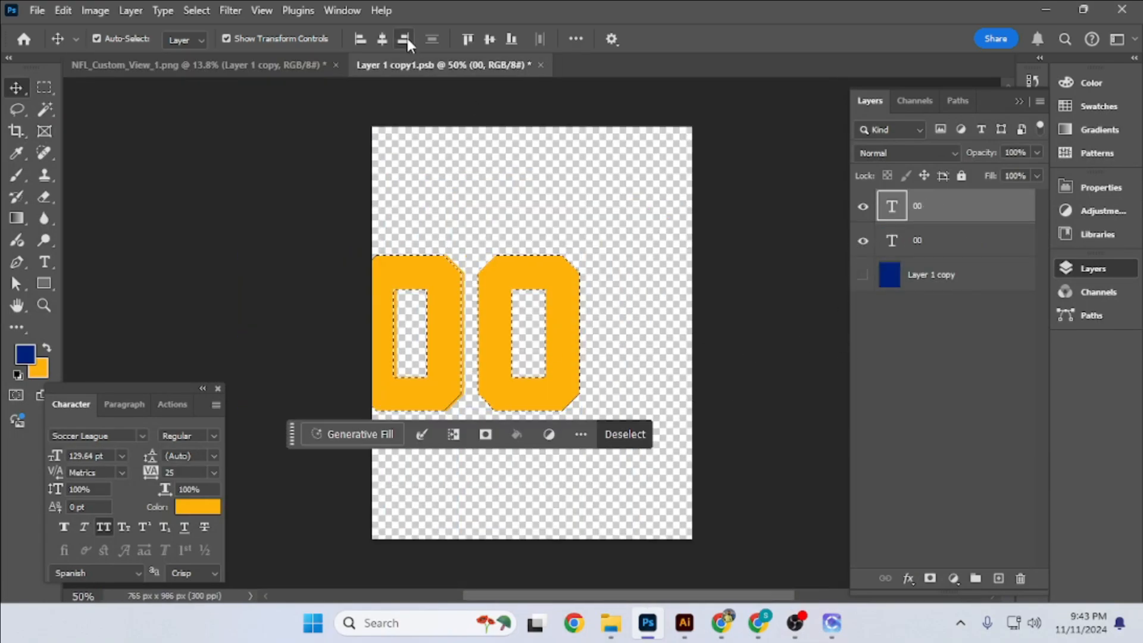
# - Delete the extra 00 text in the Layer 1 copy smart object, then save and close it
pyautogui.hotkey('ctrl', 'd')
pyautogui.press('Delete')
pyautogui.hotkey('ctrl', 's')
pyautogui.hotkey('ctrl', 'w')
# - Change the 00 text in the Layer 1 smart object to 10 and give it a white Stroke effect
pyautogui.doubleClick(906, 381)
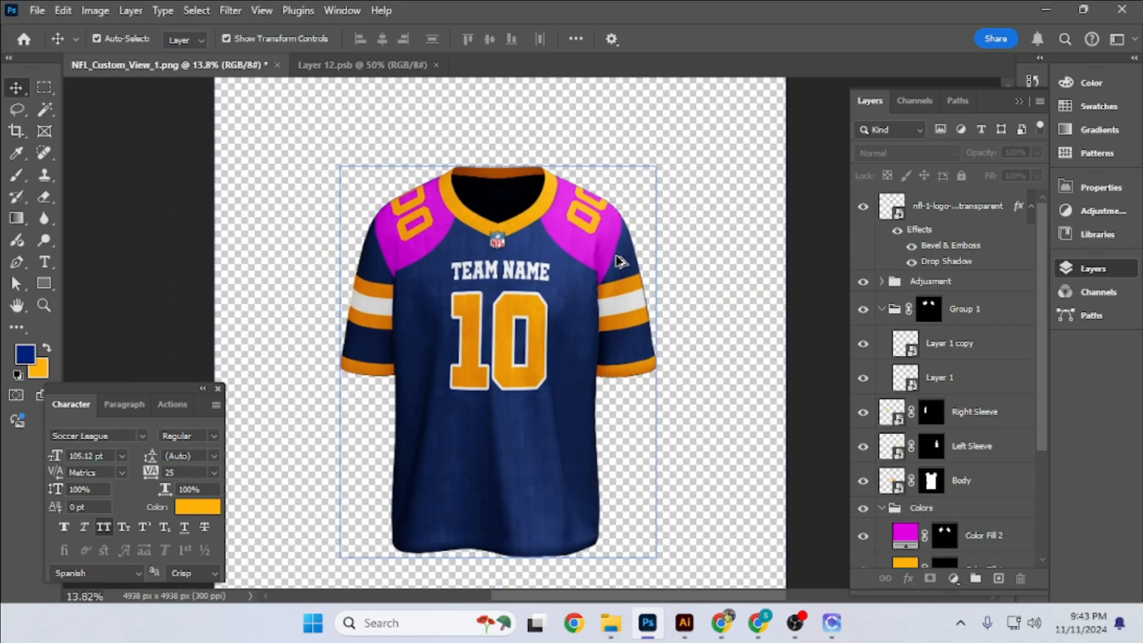
pyautogui.doubleClick(911, 372)
pyautogui.doubleClick(982, 206)
pyautogui.moveTo(673, 112); pyautogui.dragTo(730, 115)
pyautogui.click(596, 281)
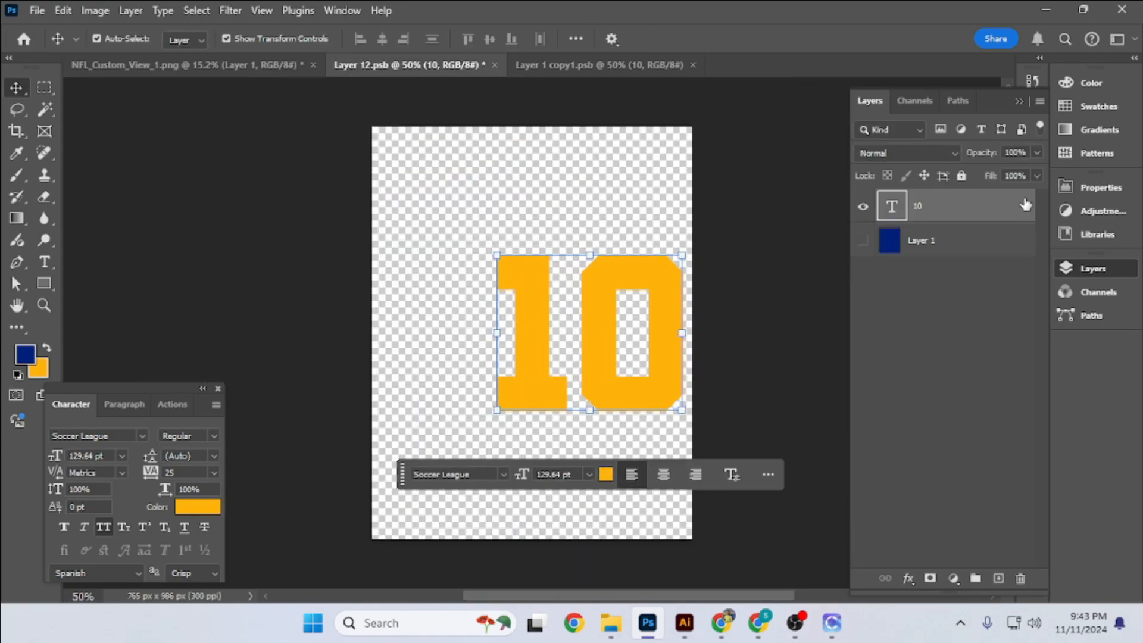
pyautogui.doubleClick(1025, 205)
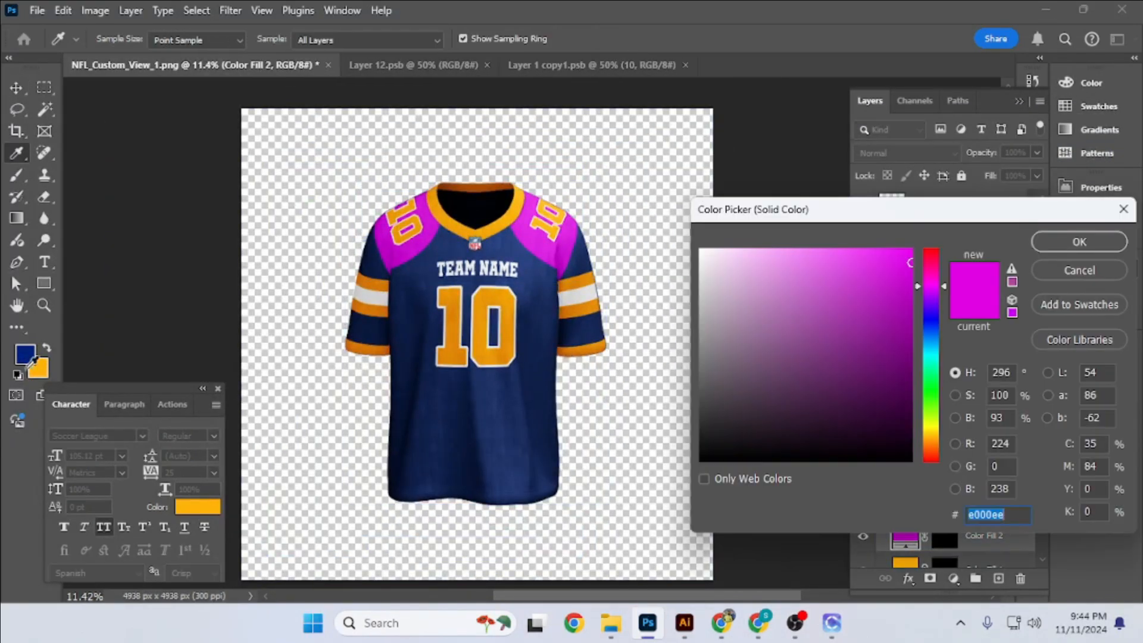
# - Recolor the Color Fill 2 shoulder layer to orange-red and hide that layer
pyautogui.write('ffb200')
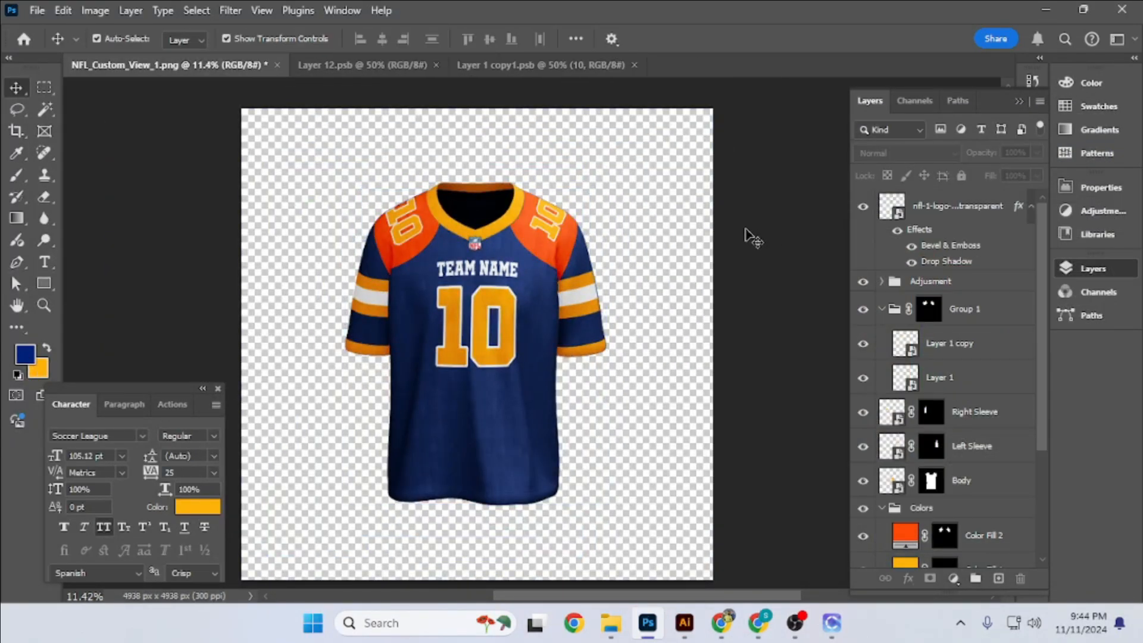
pyautogui.scroll(2, 510, 268)
pyautogui.scroll(-2, 510, 267)
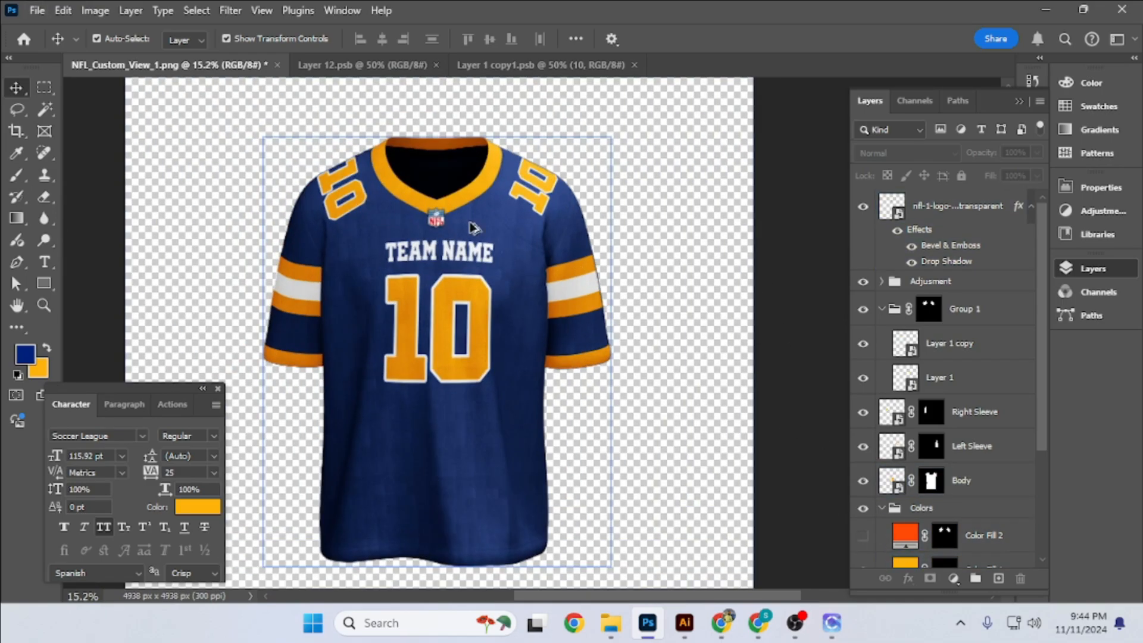
pyautogui.scroll(-2, 740, 224)
pyautogui.scroll(1, 756, 235)
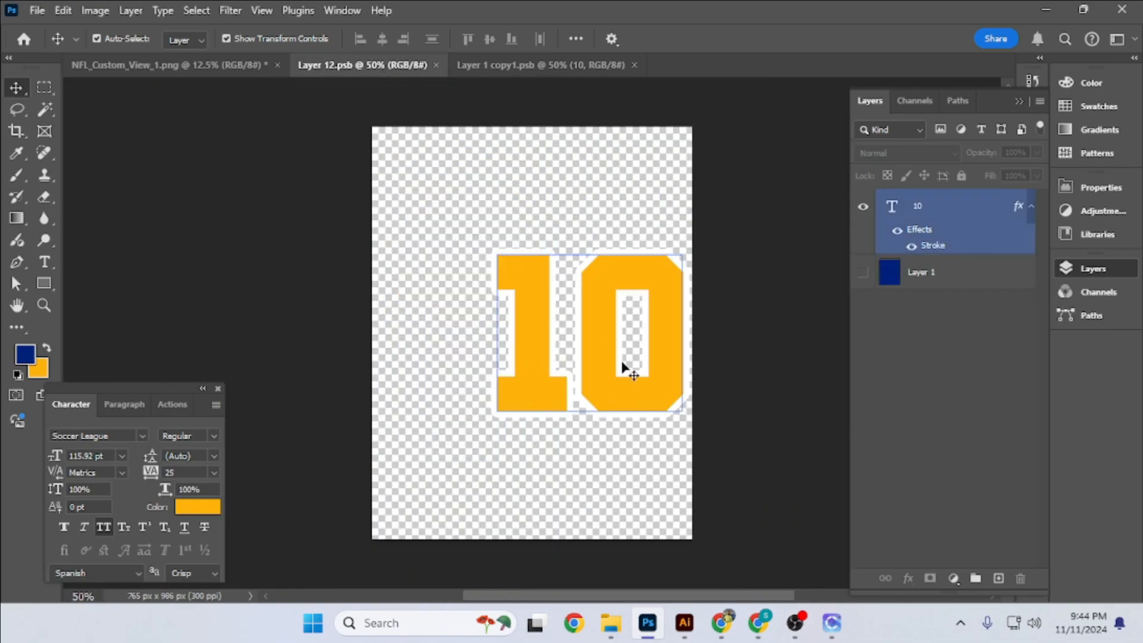
# - Adjust the warp mesh of Layer 1 in the jersey document so the shoulder 10 sits slightly closer to the collar
pyautogui.click(225, 67)
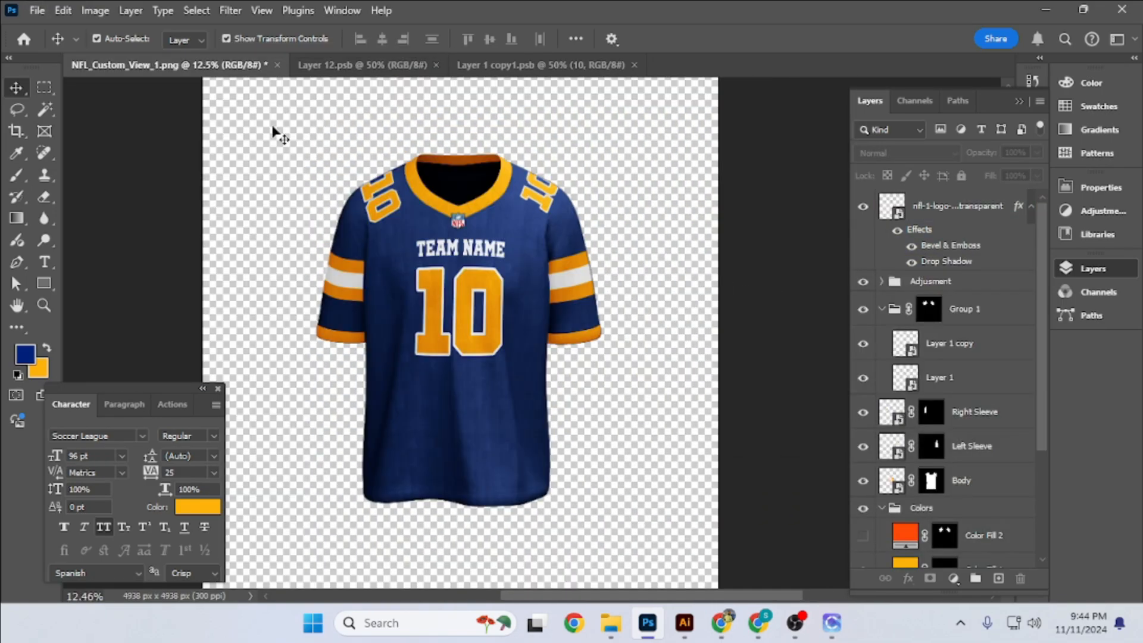
pyautogui.click(231, 66)
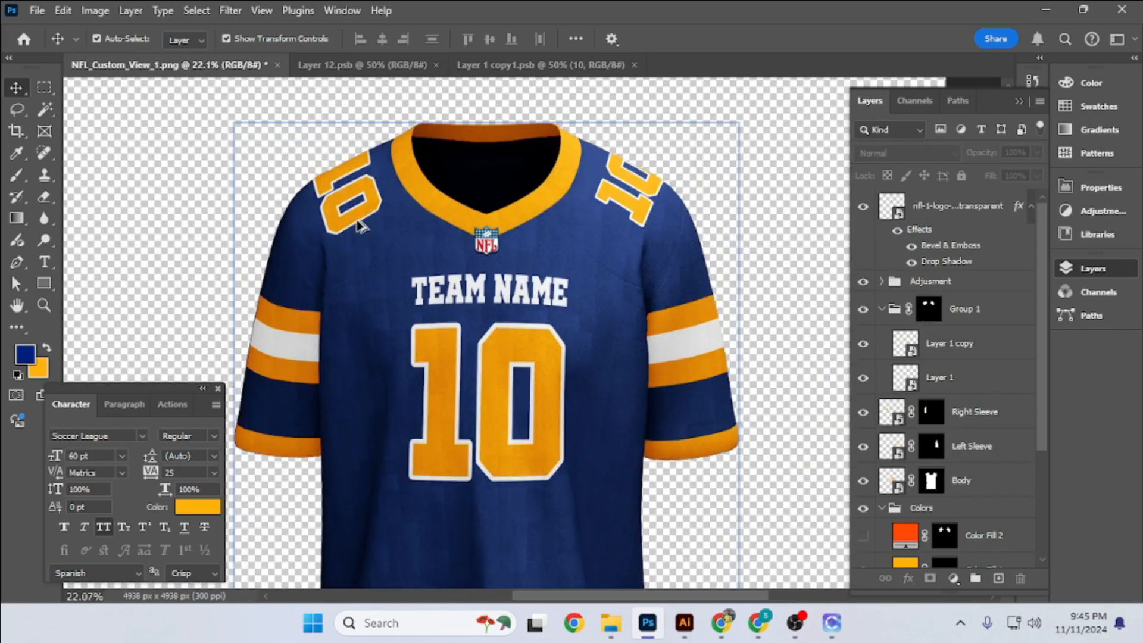
pyautogui.click(946, 377)
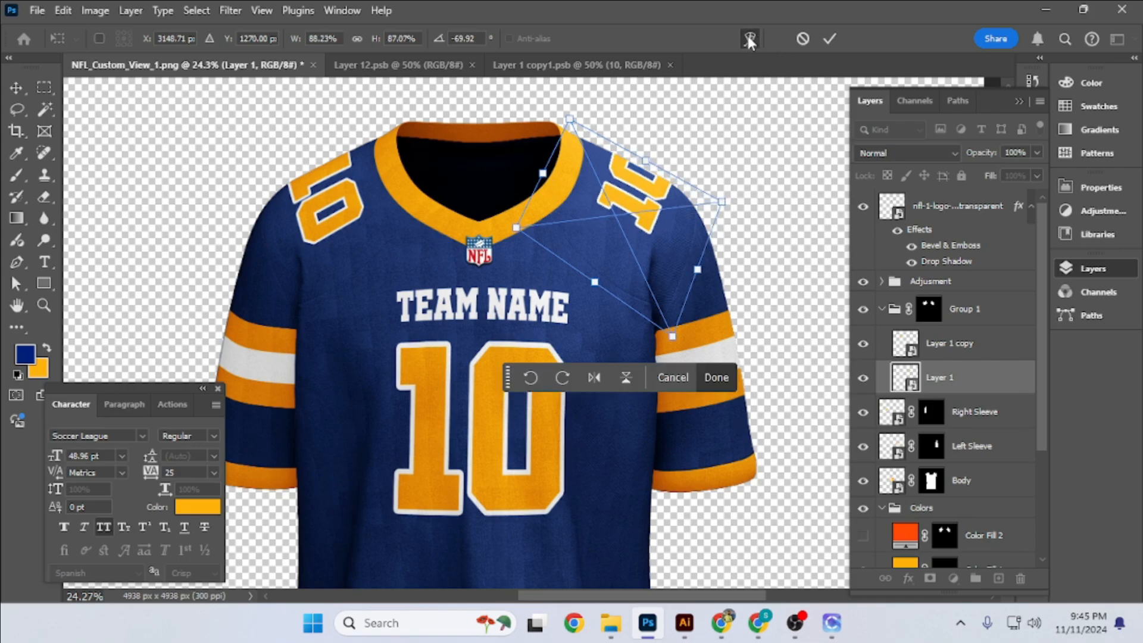
pyautogui.scroll(3, 566, 158)
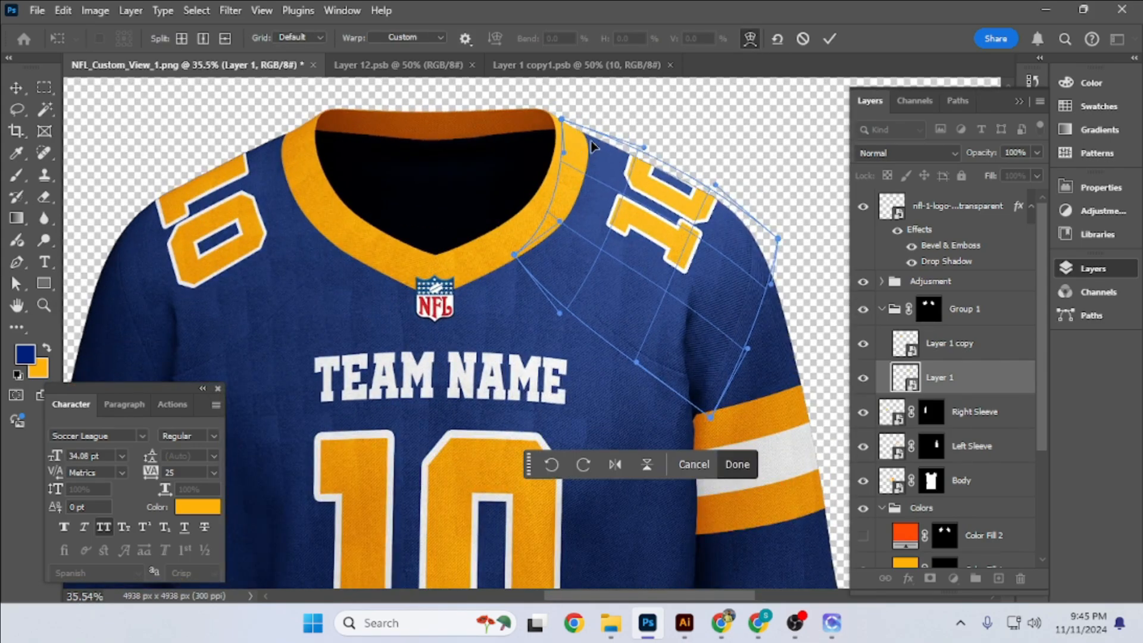
pyautogui.moveTo(592, 146); pyautogui.dragTo(585, 146)
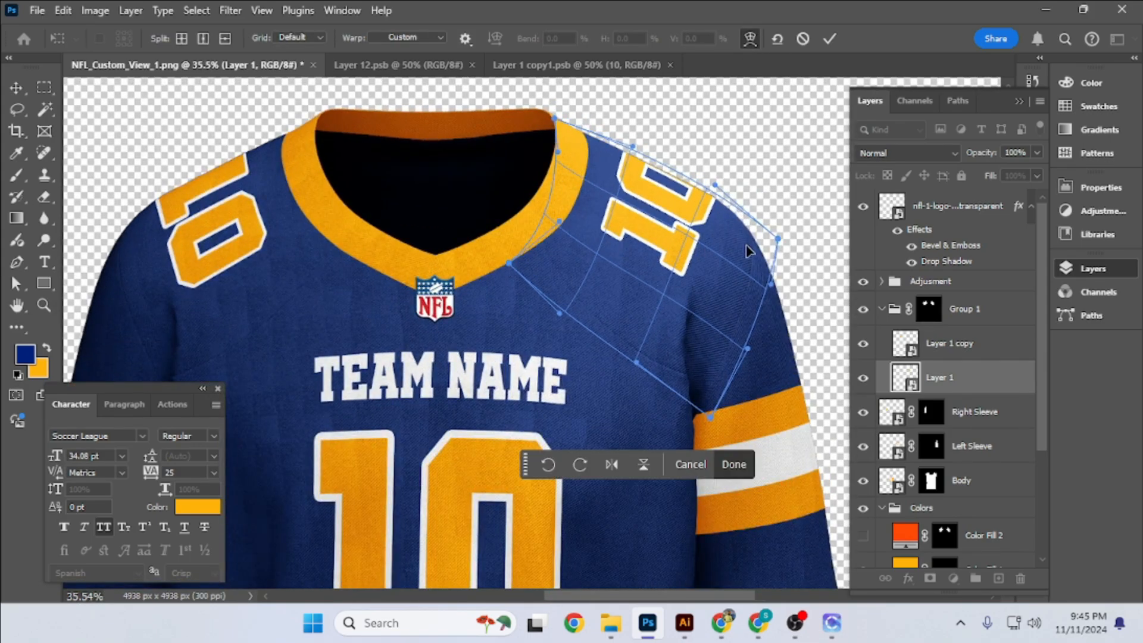
pyautogui.click(829, 40)
pyautogui.hotkey('ctrl', '0')
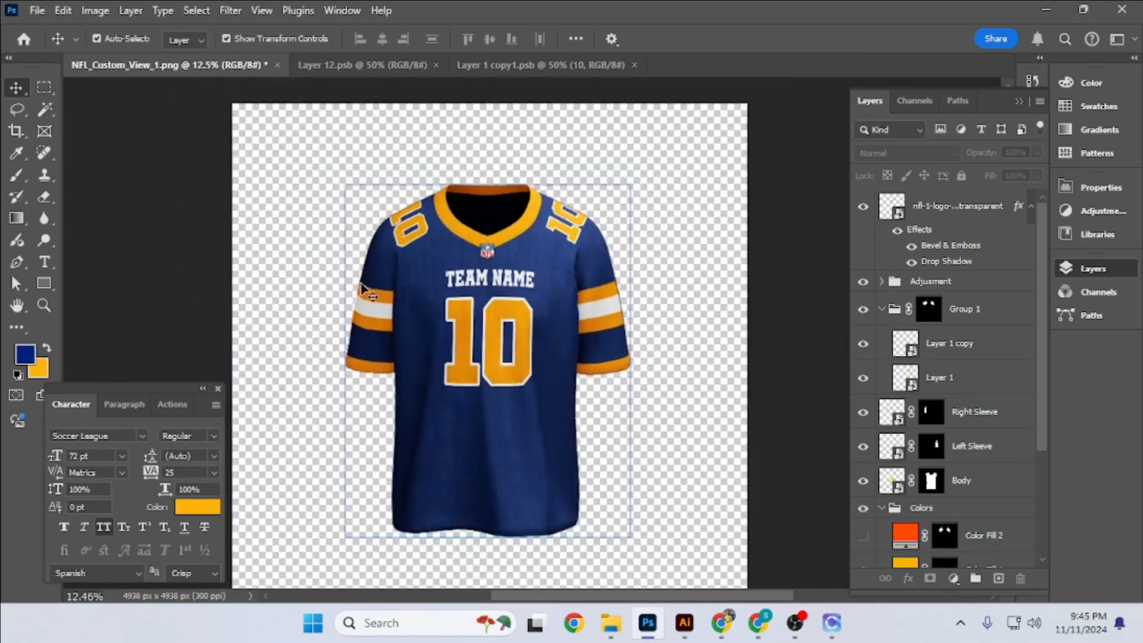
pyautogui.scroll(3, 776, 263)
pyautogui.scroll(-4, 794, 256)
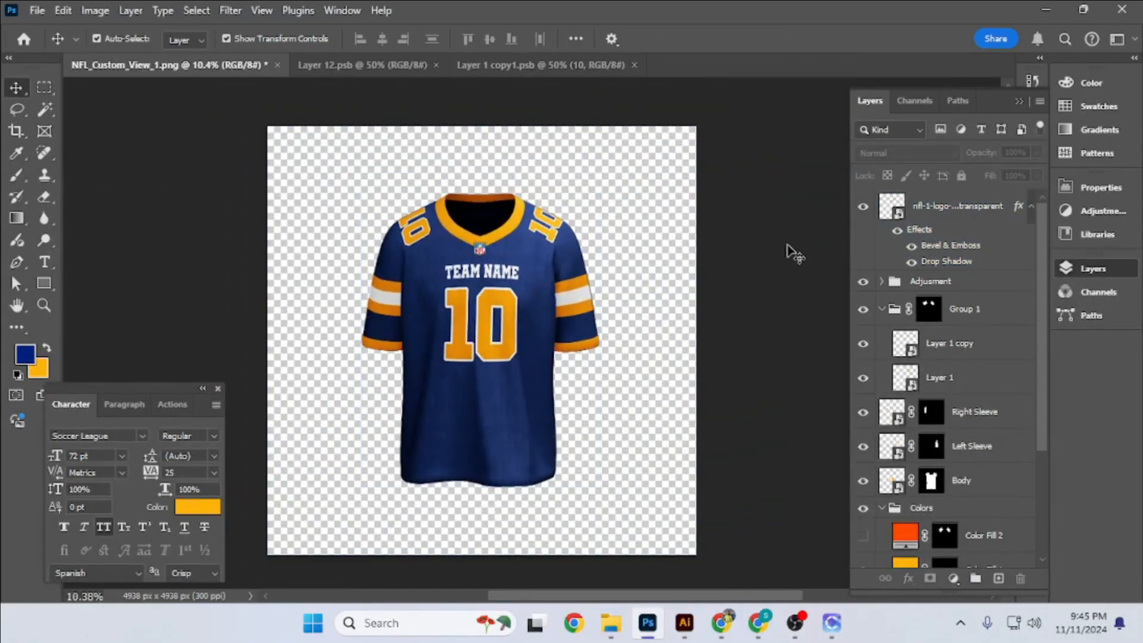
# - Enlarge the 10 text in the Body smart object by extending its lower edge, and save the contents to update the jersey
pyautogui.click(457, 65)
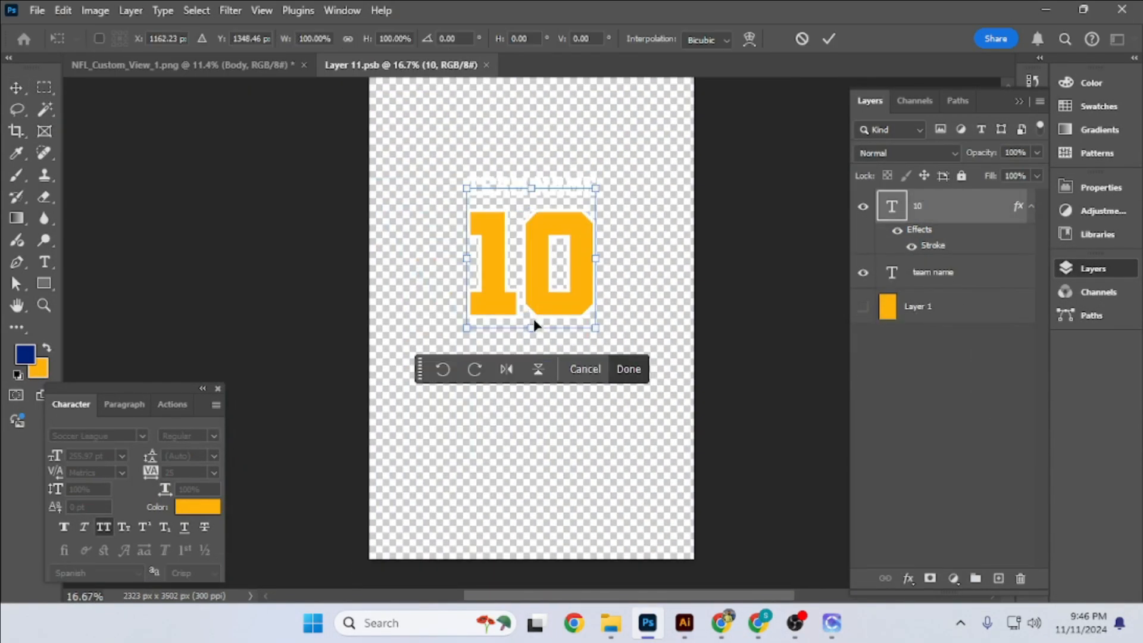
pyautogui.moveTo(530, 324); pyautogui.dragTo(533, 354)
pyautogui.press('Return')
pyautogui.hotkey('ctrl', 's')
pyautogui.click(242, 66)
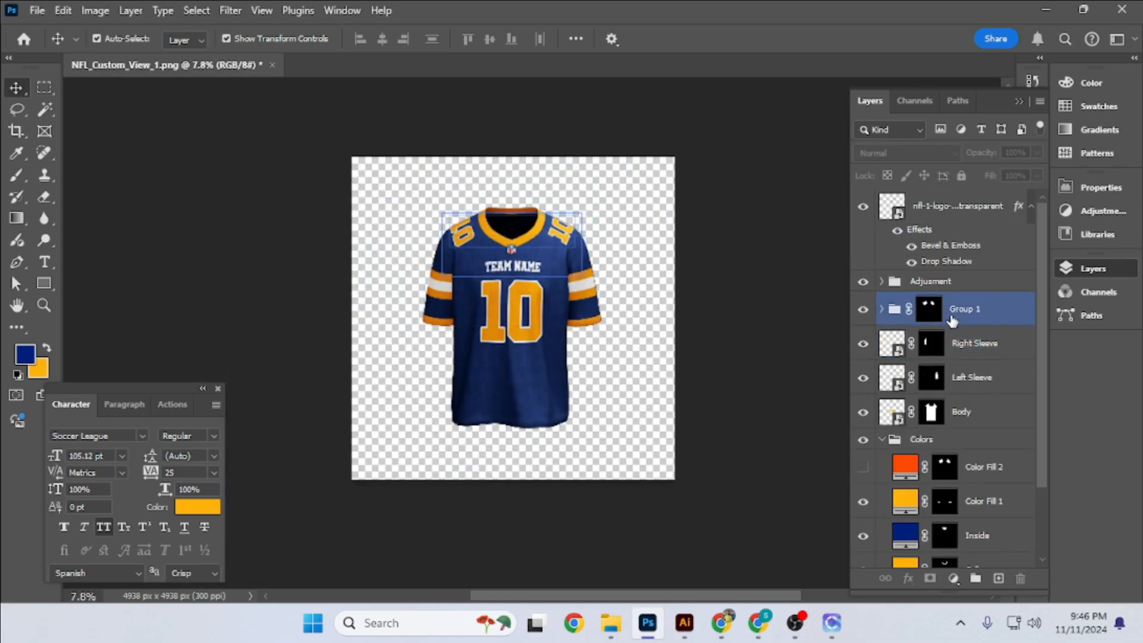
# - Mask Layer 1 copy using Group 1's mask selection limited to the Right Sleeve shoulder
pyautogui.click(882, 309)
pyautogui.click(947, 342)
pyautogui.keyDown('ctrl'); pyautogui.click(935, 321); pyautogui.keyUp('ctrl')
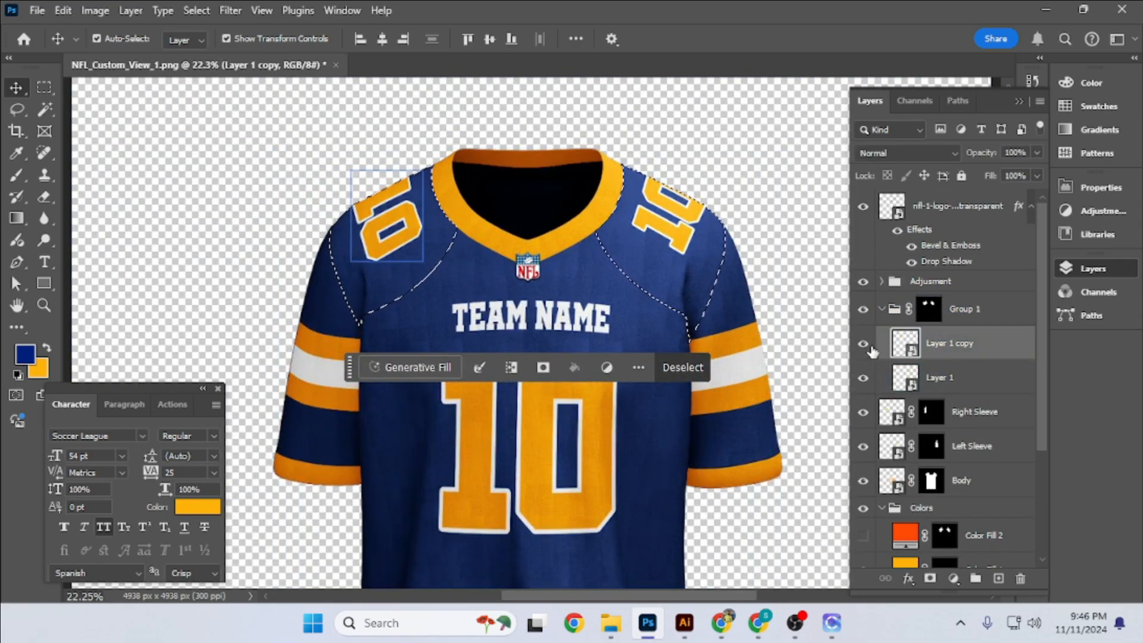
pyautogui.moveTo(584, 143)
pyautogui.mouseDown()
pyautogui.moveTo(665, 144)
pyautogui.moveTo(601, 132)
pyautogui.mouseUp()
pyautogui.click(929, 578)
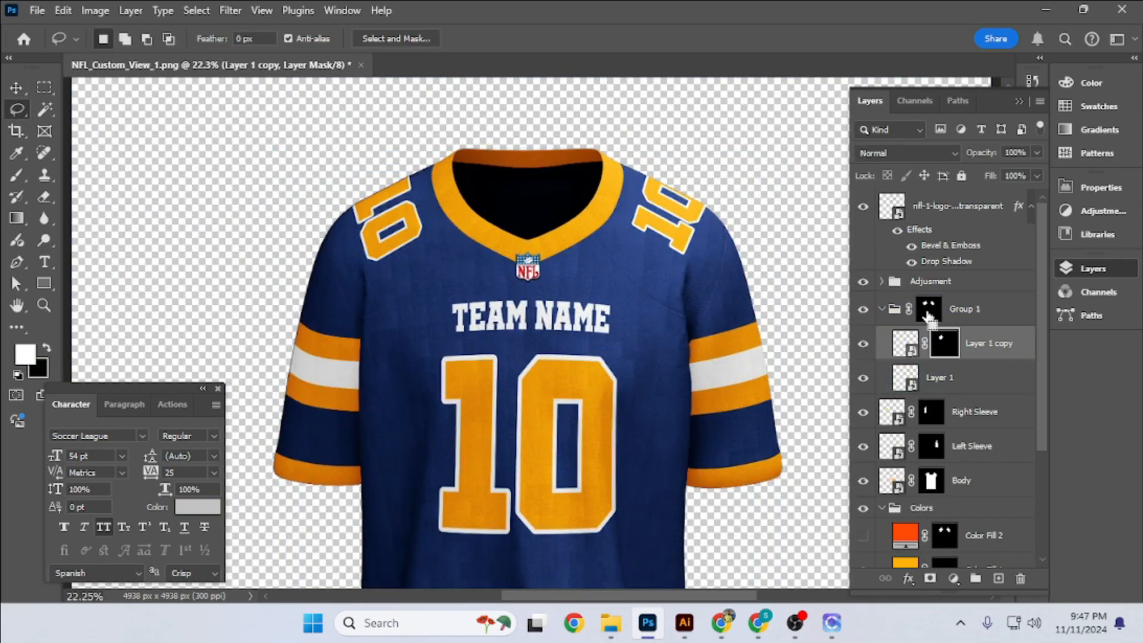
# - Mask Layer 1 using Group 1's mask selection limited to the Left Sleeve shoulder
pyautogui.keyDown('ctrl'); pyautogui.click(928, 312); pyautogui.keyUp('ctrl')
pyautogui.moveTo(421, 138)
pyautogui.mouseDown()
pyautogui.moveTo(478, 169)
pyautogui.moveTo(286, 199)
pyautogui.mouseUp()
pyautogui.click(934, 387)
pyautogui.click(930, 577)
# - Move the masked Layer 1 copy and Layer 1 out of Group 1 and remove the group
pyautogui.keyDown('ctrl'); pyautogui.click(996, 344); pyautogui.keyUp('ctrl')
pyautogui.moveTo(996, 343); pyautogui.dragTo(992, 294)
pyautogui.click(993, 384)
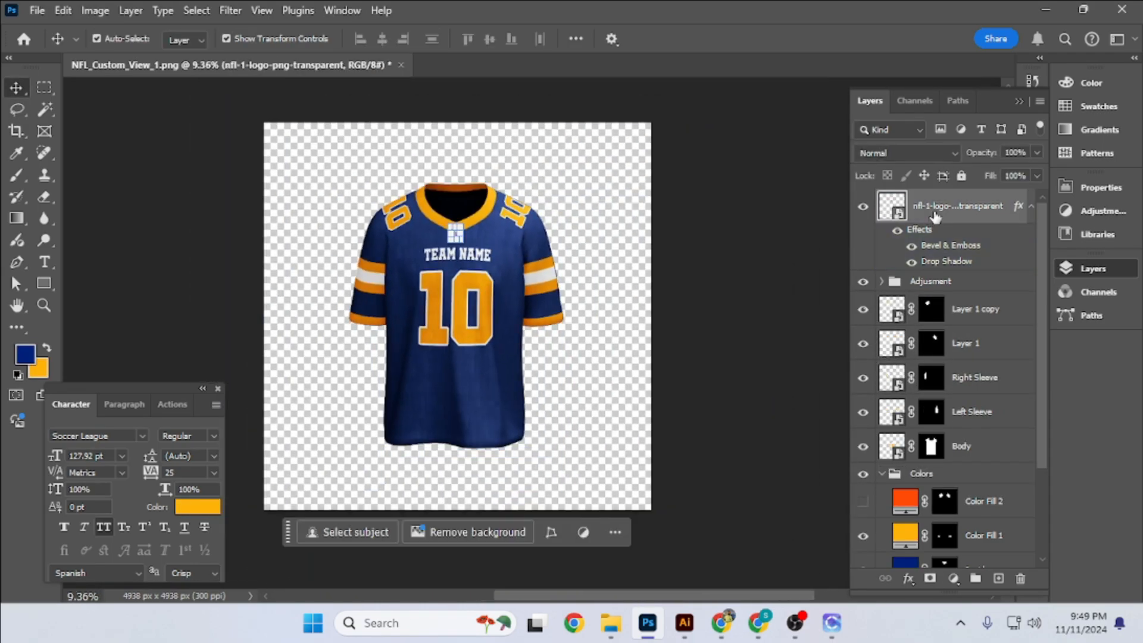
# - Rename the NFL logo layer Logo, and group the layers from Layer 1 copy to Body as Smart Objects
pyautogui.click(780, 301)
pyautogui.click(1031, 206)
pyautogui.click(976, 262)
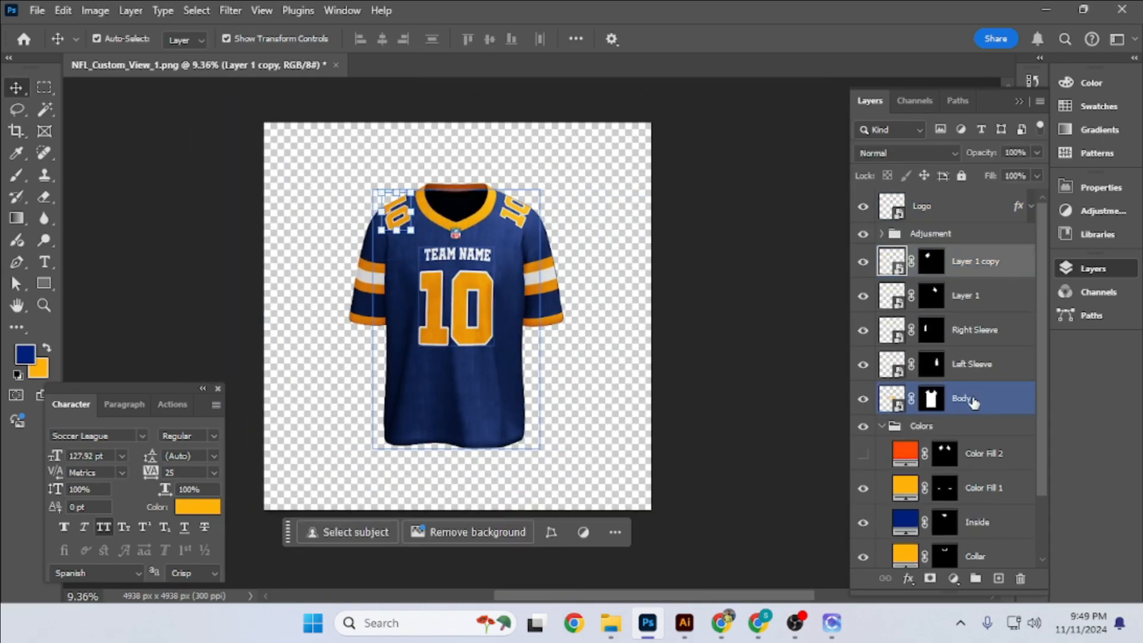
pyautogui.keyDown('shift'); pyautogui.click(972, 400); pyautogui.keyUp('shift')
pyautogui.hotkey('ctrl', 'g')
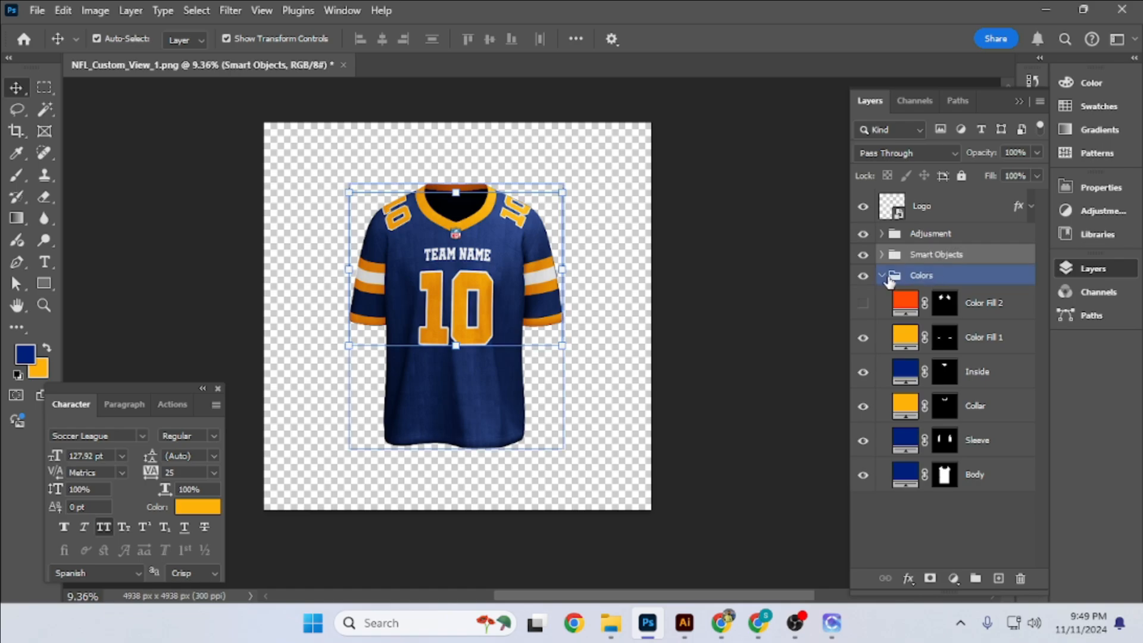
pyautogui.click(882, 275)
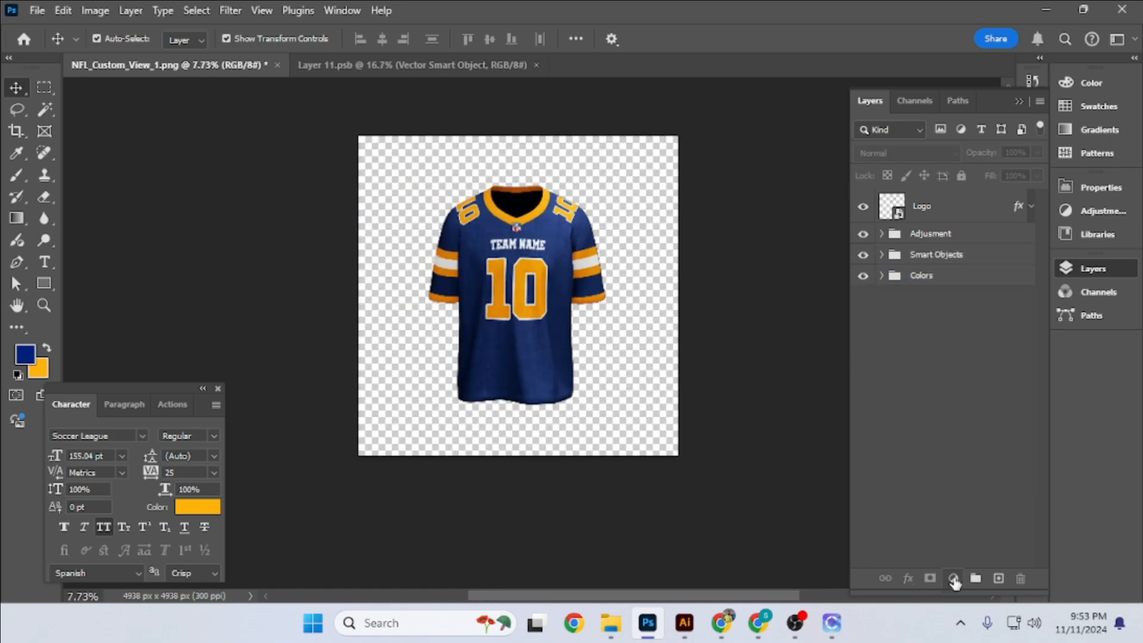
# - Add a blue Solid Color fill layer and send it to the back, behind the jersey groups
pyautogui.click(954, 579)
pyautogui.click(1018, 284)
pyautogui.press('Return')
pyautogui.hotkey('ctrl', 'shift', '[')
pyautogui.click(737, 336)
# - Apply a 1:1 square crop to the canvas with cropped pixels deleted
pyautogui.press('c')
pyautogui.click(681, 298)
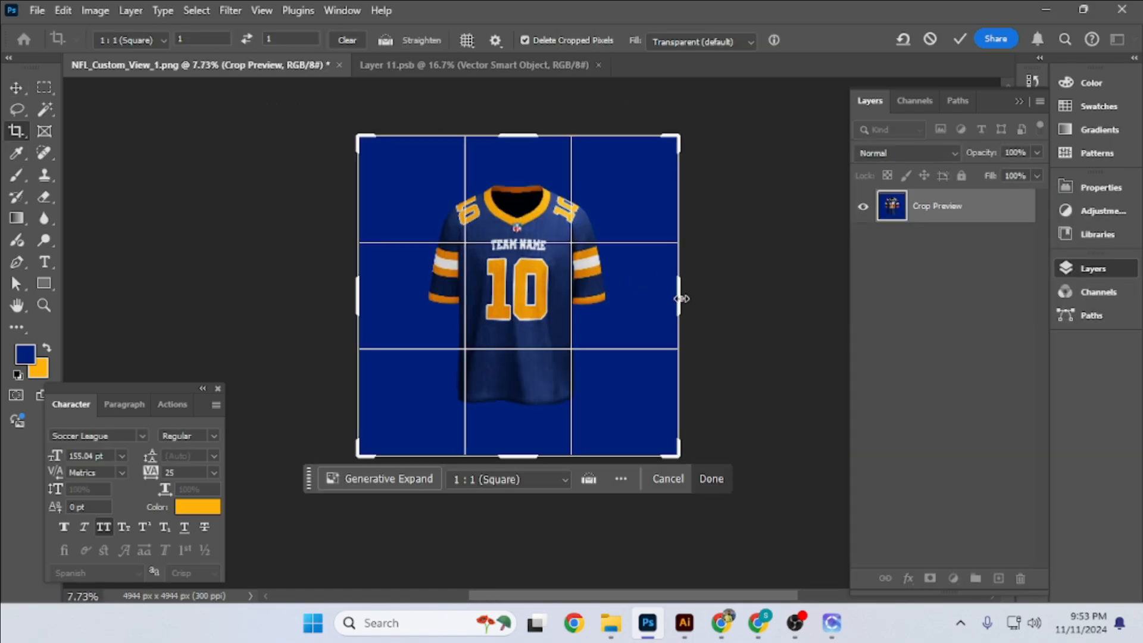
pyautogui.click(960, 40)
pyautogui.press('v')
# - Add a Gradient Fill layer above Color Fill 3 with a black-and-white gradient, Radial style and Reverse enabled
pyautogui.click(649, 268)
pyautogui.click(953, 579)
pyautogui.click(1006, 300)
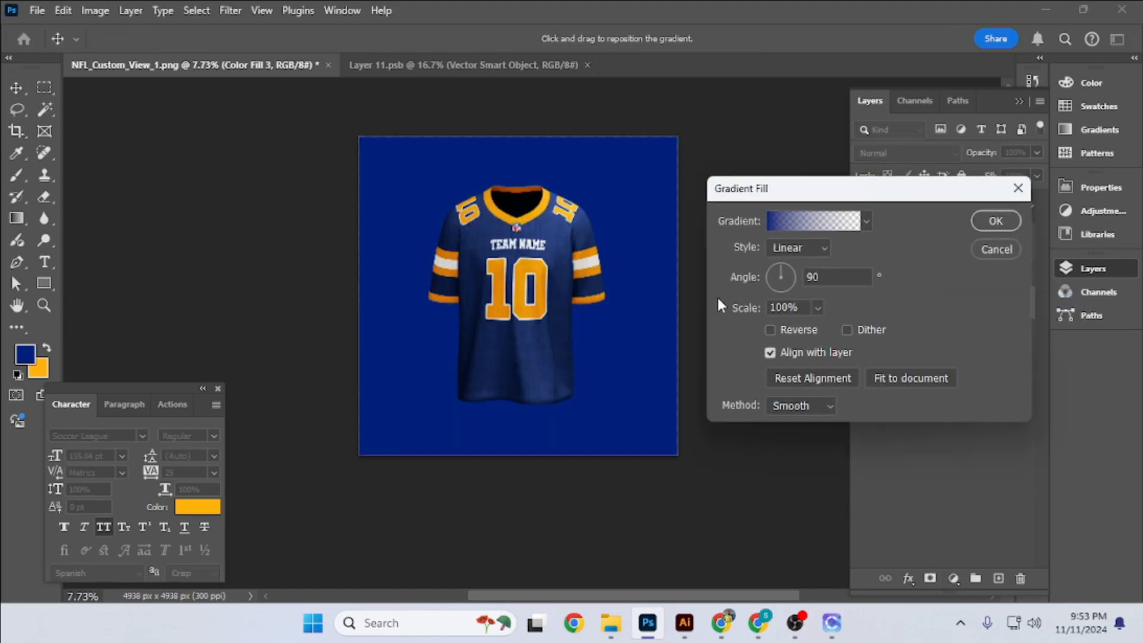
pyautogui.click(786, 220)
pyautogui.click(744, 200)
pyautogui.click(905, 222)
pyautogui.click(1061, 185)
pyautogui.click(796, 248)
pyautogui.click(780, 278)
pyautogui.click(769, 331)
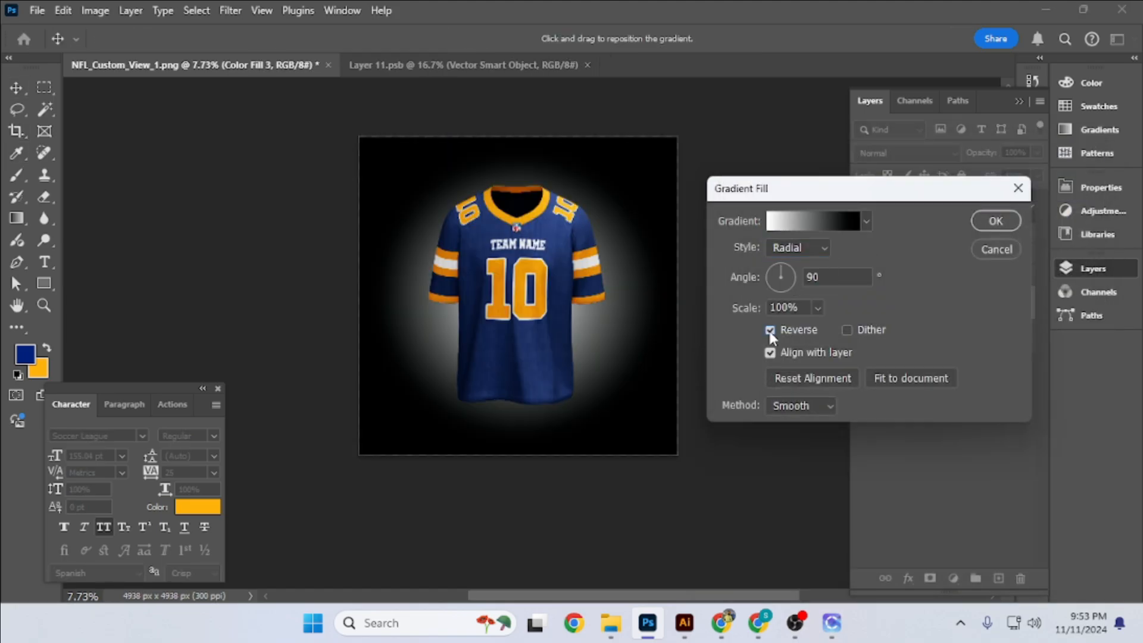
pyautogui.click(996, 220)
# - Set Gradient Fill 1 to Screen blending and increase the gradient's scale to spread the glow across the background
pyautogui.click(904, 154)
pyautogui.click(892, 282)
pyautogui.doubleClick(892, 302)
pyautogui.click(798, 310)
pyautogui.scroll(20, 800, 310)
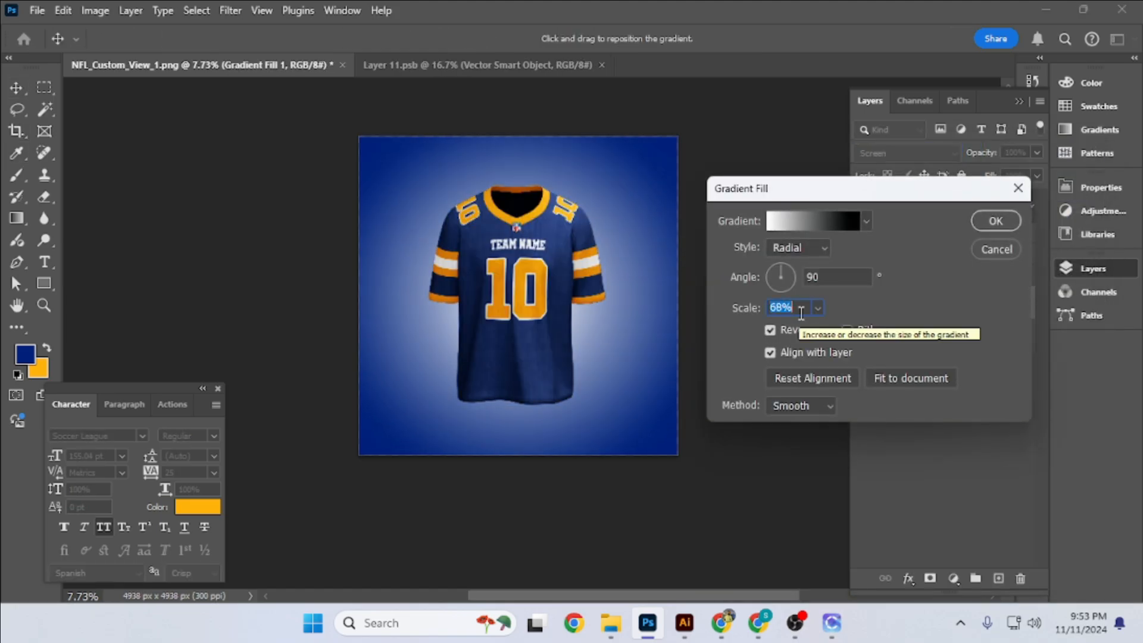
pyautogui.scroll(-20, 801, 315)
pyautogui.scroll(17, 804, 320)
pyautogui.click(996, 221)
# - Set the opacity of Gradient Fill 1 to 50% and try the Soft Light blend mode on it
pyautogui.click(1011, 153)
pyautogui.write('50')
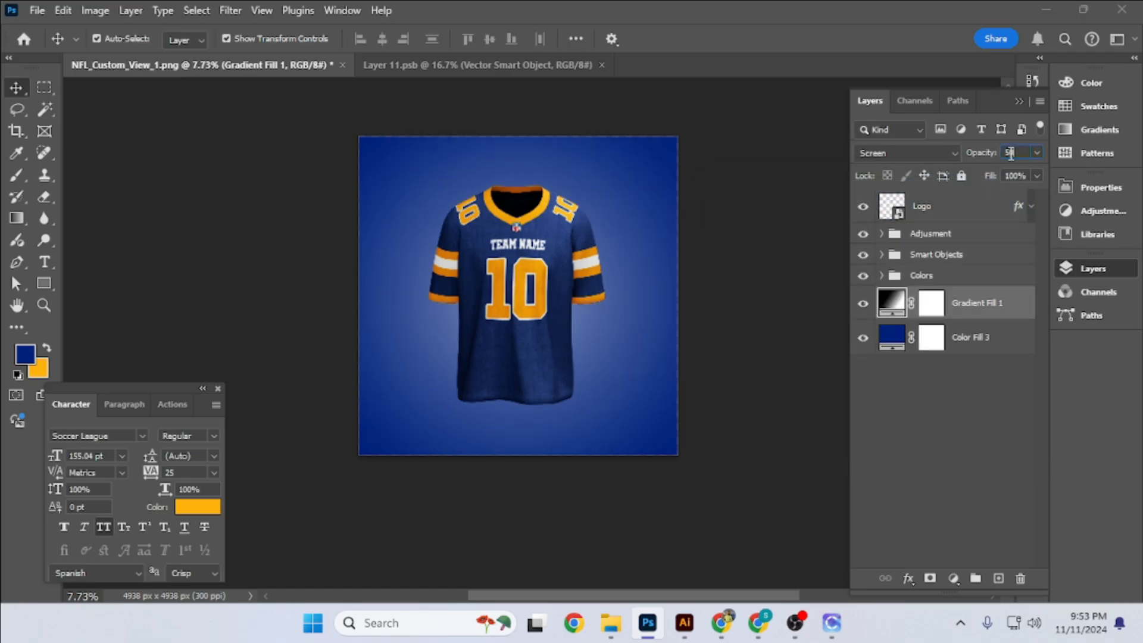
pyautogui.click(967, 302)
pyautogui.click(905, 153)
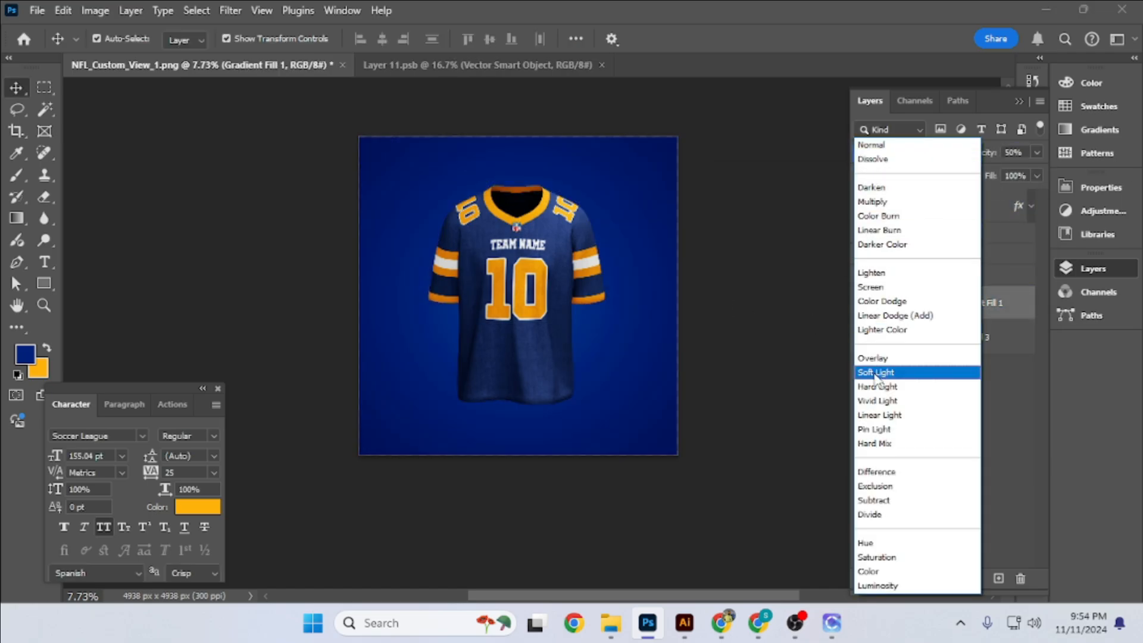
pyautogui.click(876, 371)
# - Duplicate Gradient Fill 1, set the lower gradient to Soft Light and adjust its gradient settings
pyautogui.hotkey('ctrl', 'j')
pyautogui.click(905, 153)
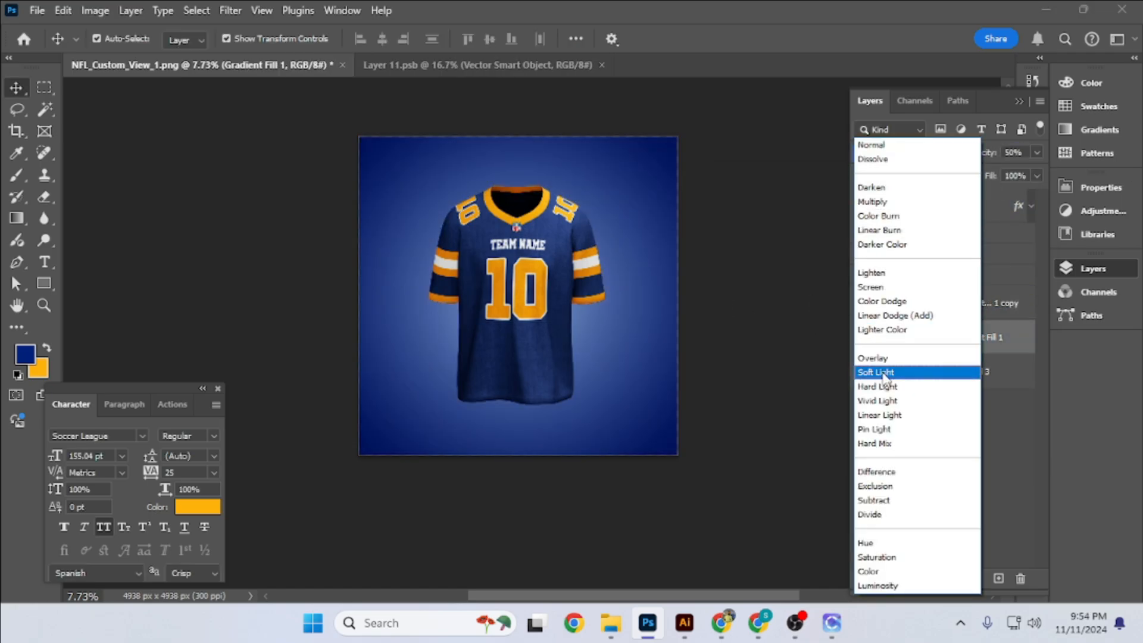
pyautogui.click(886, 386)
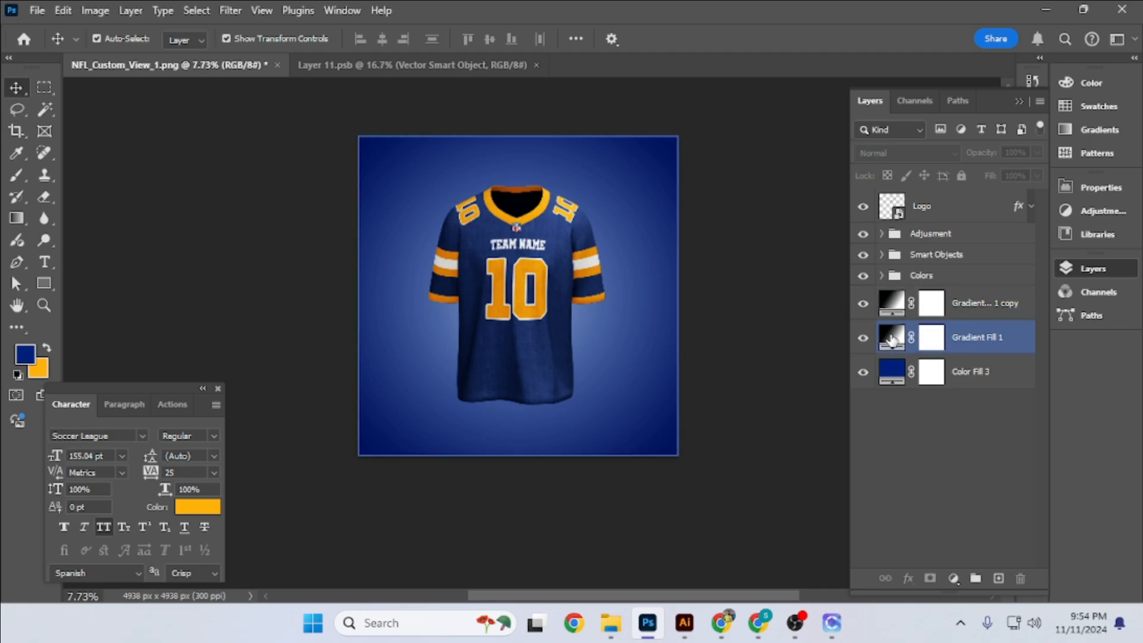
pyautogui.doubleClick(891, 337)
pyautogui.click(994, 223)
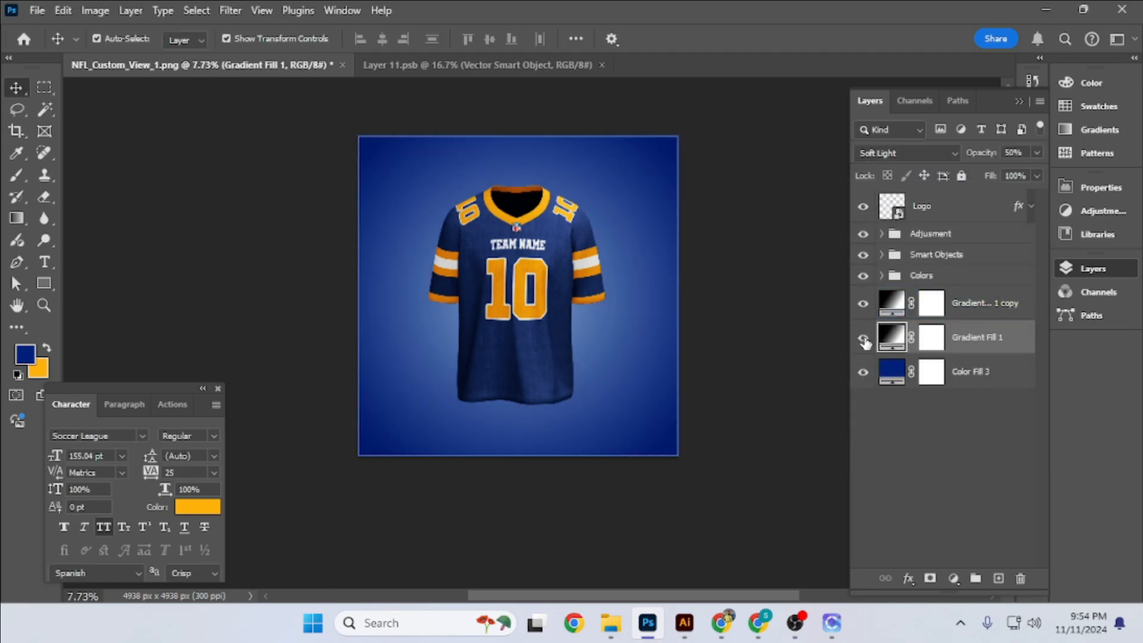
pyautogui.click(884, 296)
# - Recolor the Color Fill 3 background using the yellow-orange background swatch color
pyautogui.click(974, 375)
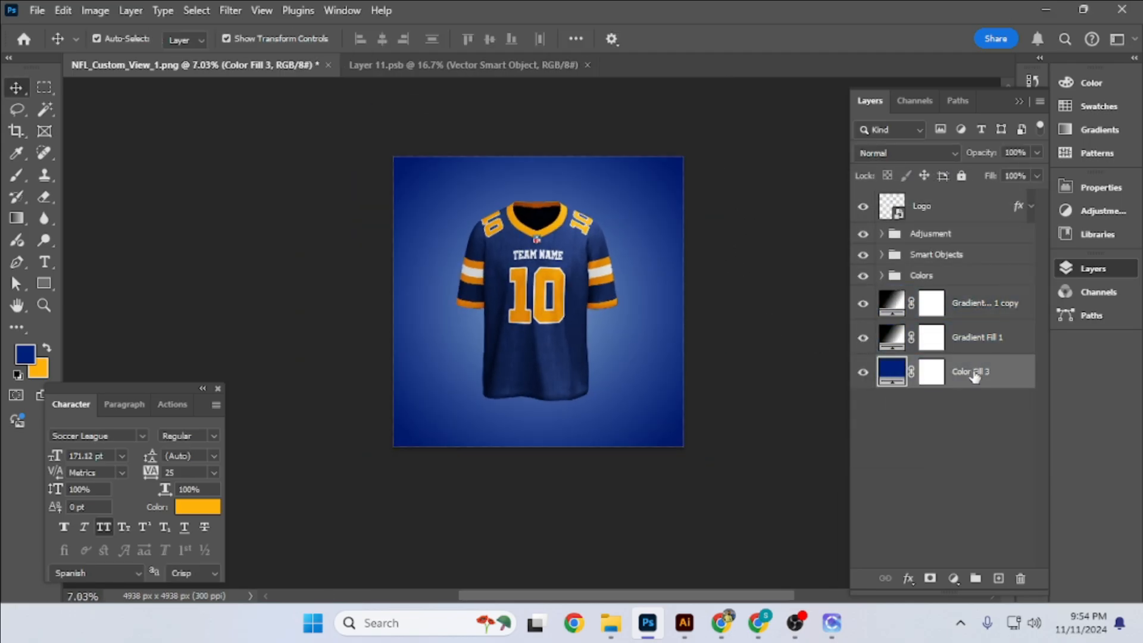
pyautogui.doubleClick(890, 370)
pyautogui.click(39, 369)
pyautogui.click(1079, 241)
# - Group both gradient fills and Color Fill 3, and name the group Background
pyautogui.click(982, 304)
pyautogui.keyDown('shift'); pyautogui.click(976, 379); pyautogui.keyUp('shift')
pyautogui.hotkey('ctrl', 'g')
pyautogui.doubleClick(930, 295)
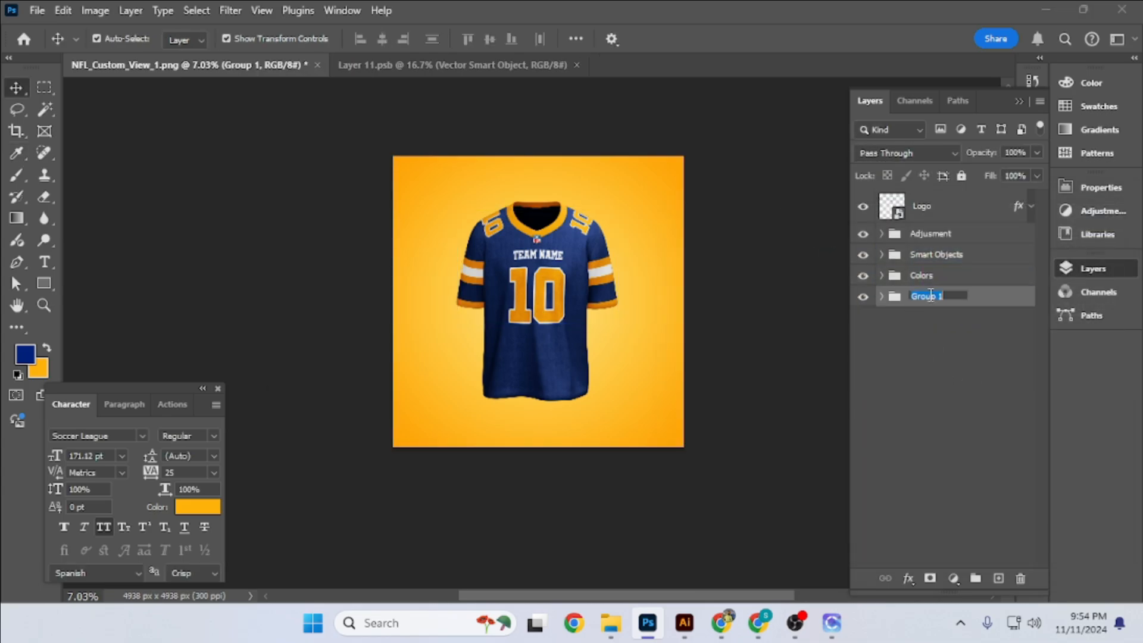
# - Add a new top layer, place a soft black brush spot and enlarge it to about 469% over the jersey's lower half
pyautogui.click(998, 578)
pyautogui.press('b')
pyautogui.scroll(4, 594, 369)
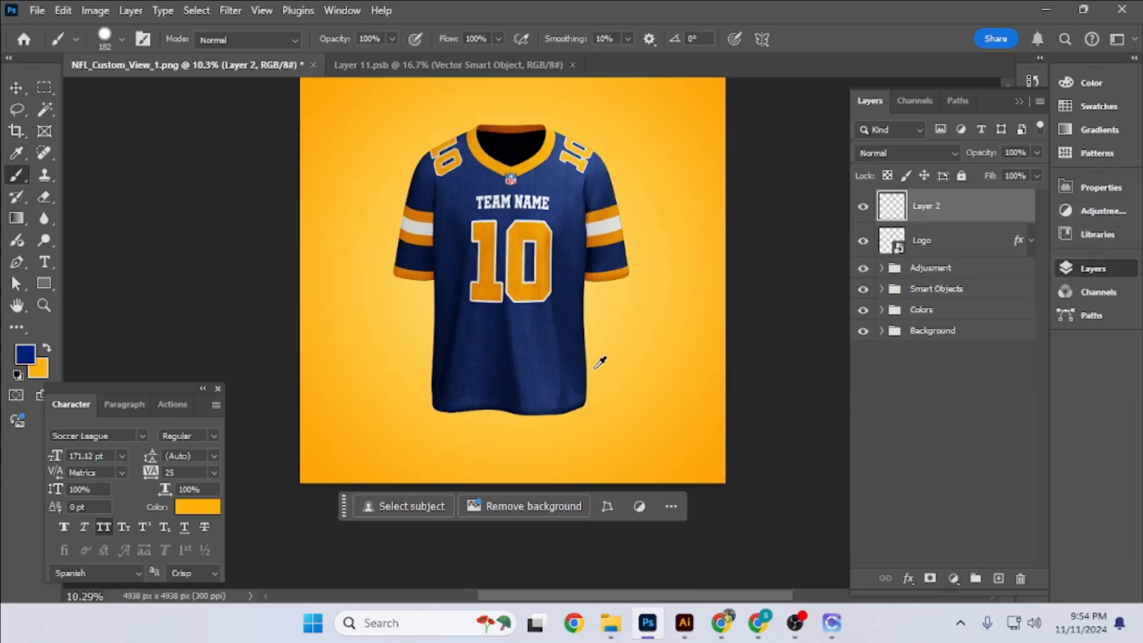
pyautogui.hotkey('ctrl', 't')
pyautogui.moveTo(604, 355); pyautogui.dragTo(384, 159)
pyautogui.moveTo(484, 210); pyautogui.dragTo(484, 311)
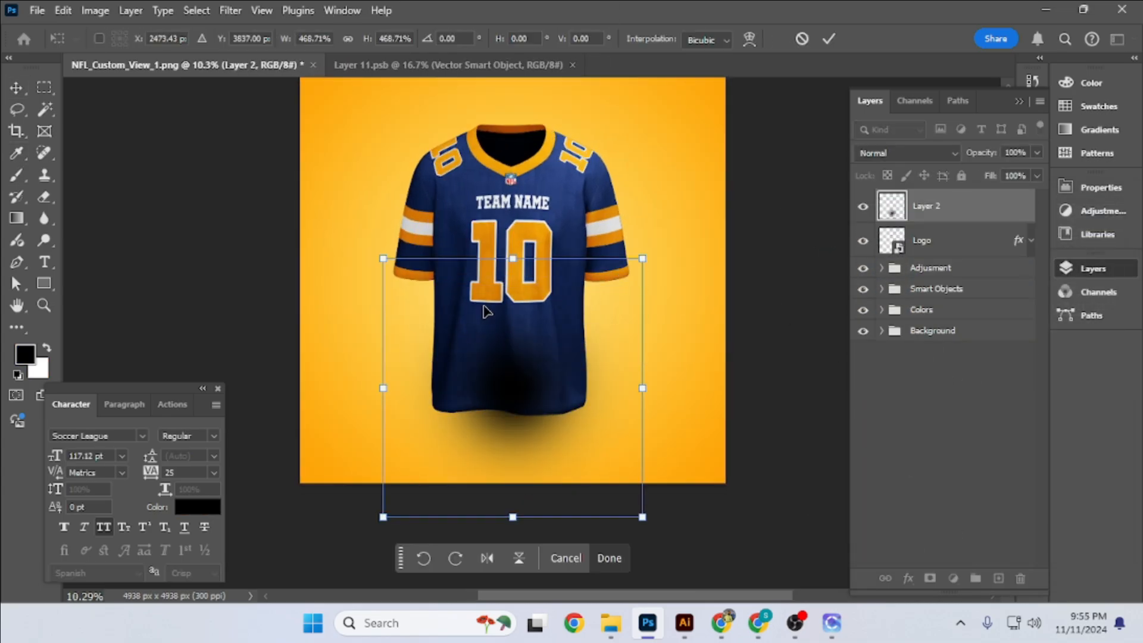
# - Flatten the soft black spot into a thin ellipse and place it horizontally centred just below the jersey's hem
pyautogui.moveTo(512, 258); pyautogui.dragTo(513, 484)
pyautogui.moveTo(512, 501); pyautogui.dragTo(510, 447)
pyautogui.press('Return')
pyautogui.moveTo(514, 408); pyautogui.dragTo(518, 294)
pyautogui.scroll(4, 517, 294)
pyautogui.moveTo(518, 327); pyautogui.dragTo(518, 349)
pyautogui.moveTo(522, 372); pyautogui.dragTo(522, 347)
pyautogui.press('Return')
pyautogui.scroll(-1, 538, 360)
pyautogui.hotkey('ctrl', '0')
pyautogui.hotkey('ctrl', 'a')
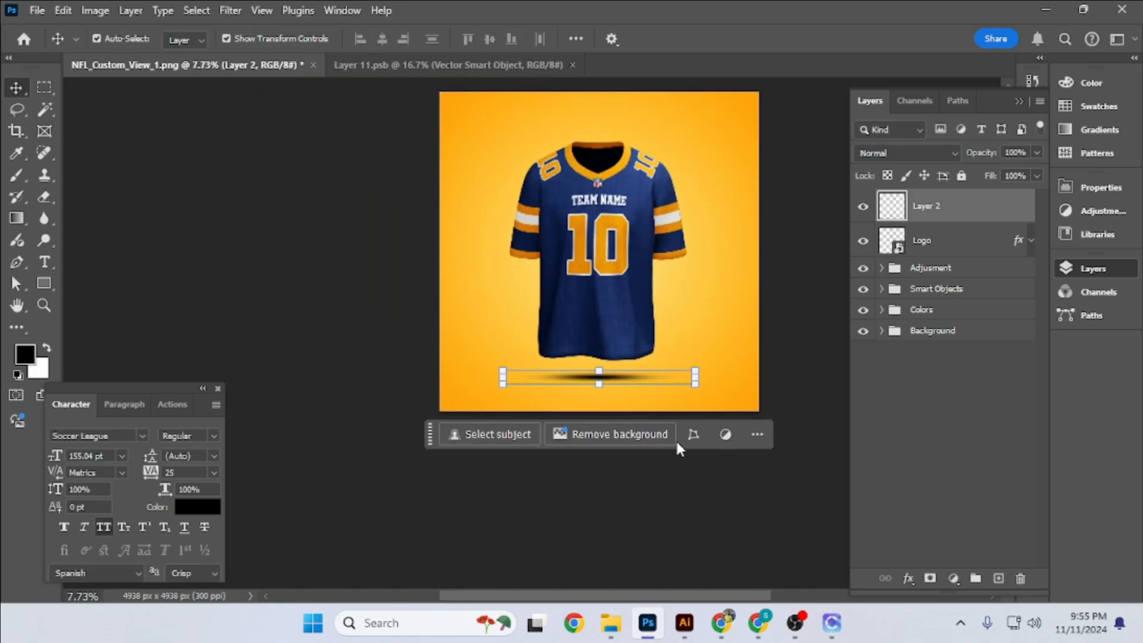
# - Set the ellipse shadow's blend mode to Soft Light and stretch it slightly taller
pyautogui.click(906, 153)
pyautogui.click(880, 364)
pyautogui.hotkey('ctrl', 't')
pyautogui.scroll(4, 558, 403)
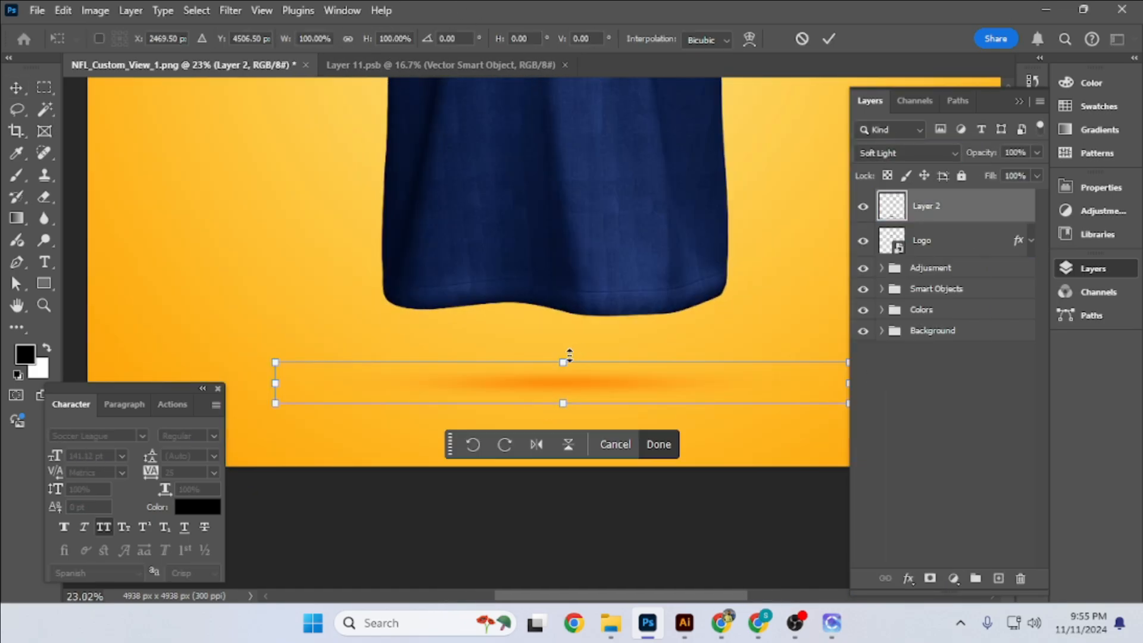
pyautogui.moveTo(570, 357); pyautogui.dragTo(566, 333)
pyautogui.press('Return')
pyautogui.scroll(-3, 586, 380)
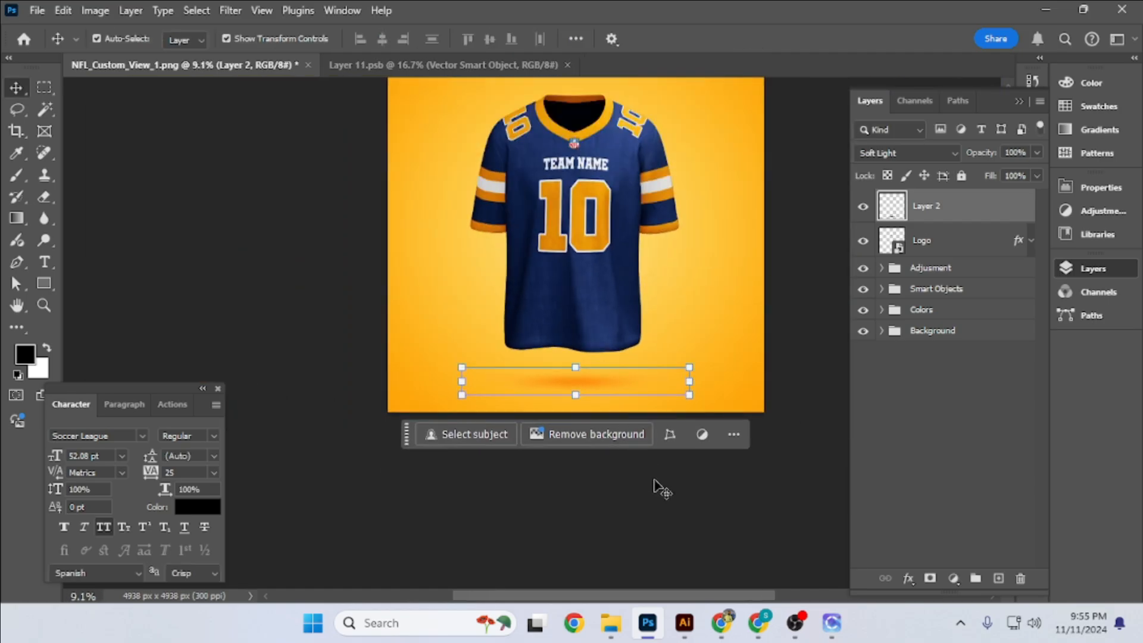
pyautogui.click(658, 486)
pyautogui.scroll(-1, 660, 458)
pyautogui.moveTo(660, 429); pyautogui.dragTo(644, 470)
# - Duplicate the shadow layer, set the copy's opacity to 50% and compare the shadow with and without it
pyautogui.click(942, 220)
pyautogui.hotkey('ctrl', 'j')
pyautogui.click(905, 153)
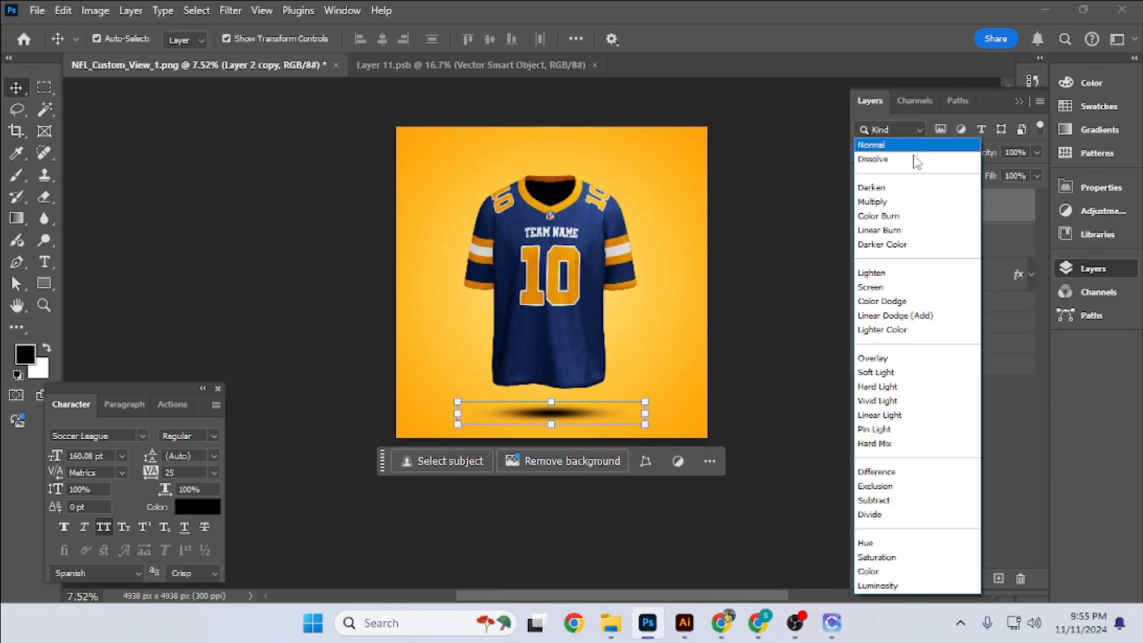
pyautogui.click(1014, 152)
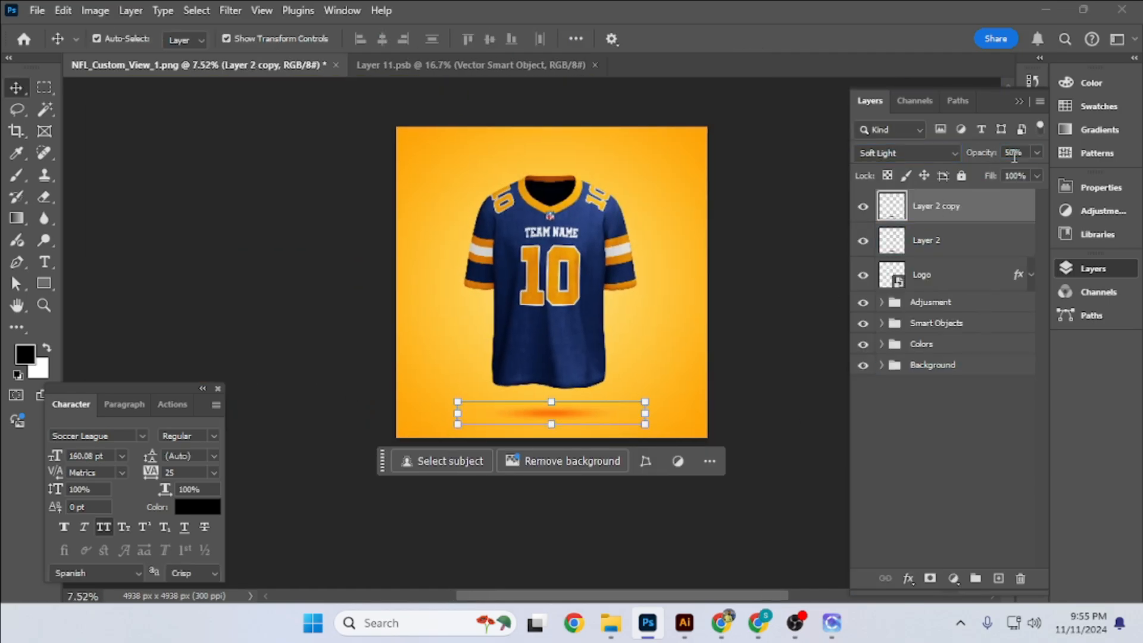
pyautogui.click(810, 230)
pyautogui.click(863, 207)
pyautogui.click(862, 208)
# - Add the two-line text "jersey mockup" at 120 pt on top of the layers and centre it horizontally on the canvas
pyautogui.moveTo(791, 242); pyautogui.dragTo(786, 274)
pyautogui.scroll(2, 574, 332)
pyautogui.click(894, 329)
pyautogui.press('t')
pyautogui.click(403, 288)
pyautogui.write('JERSE')
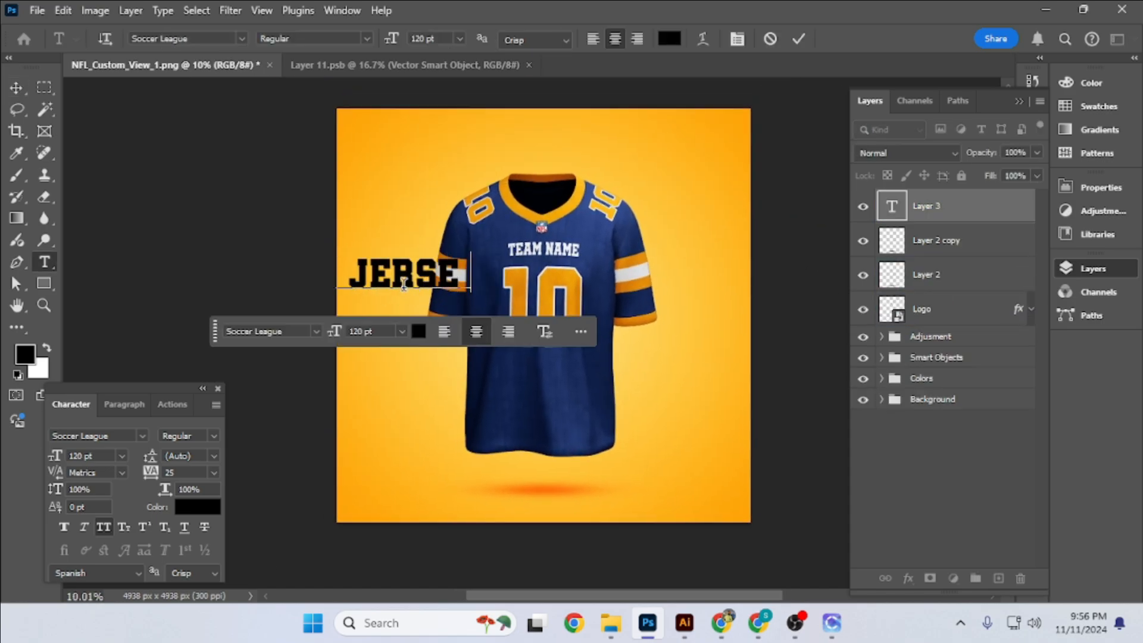
pyautogui.write('y mockup')
pyautogui.click(16, 87)
pyautogui.click(382, 38)
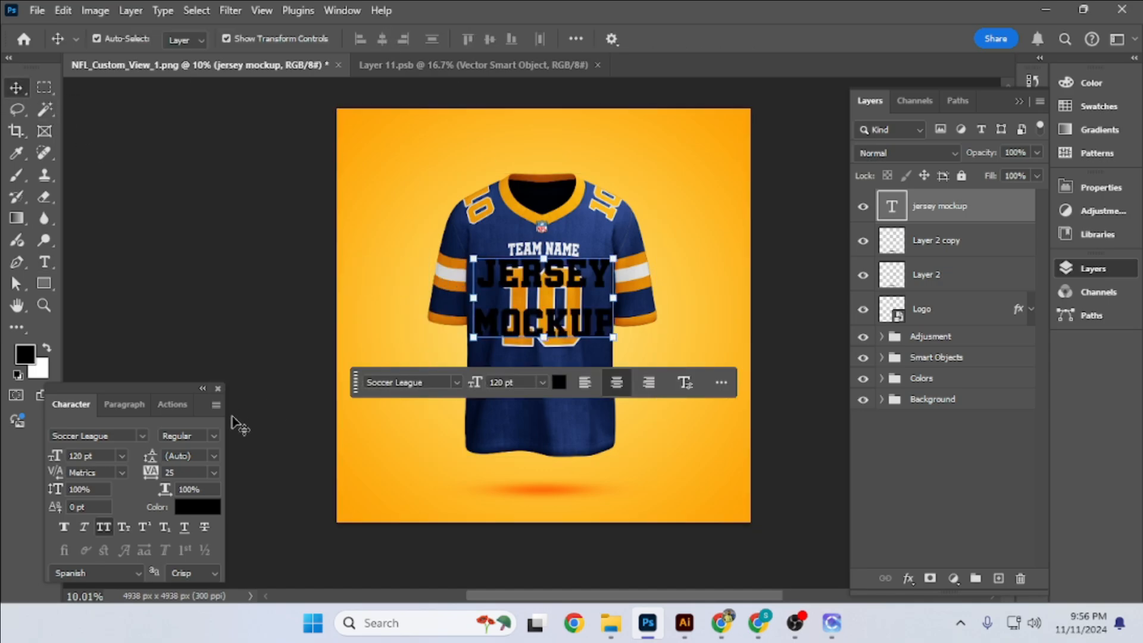
# - Change the "jersey mockup" text to Montserrat Black and color it white
pyautogui.write('mont')
pyautogui.click(272, 323)
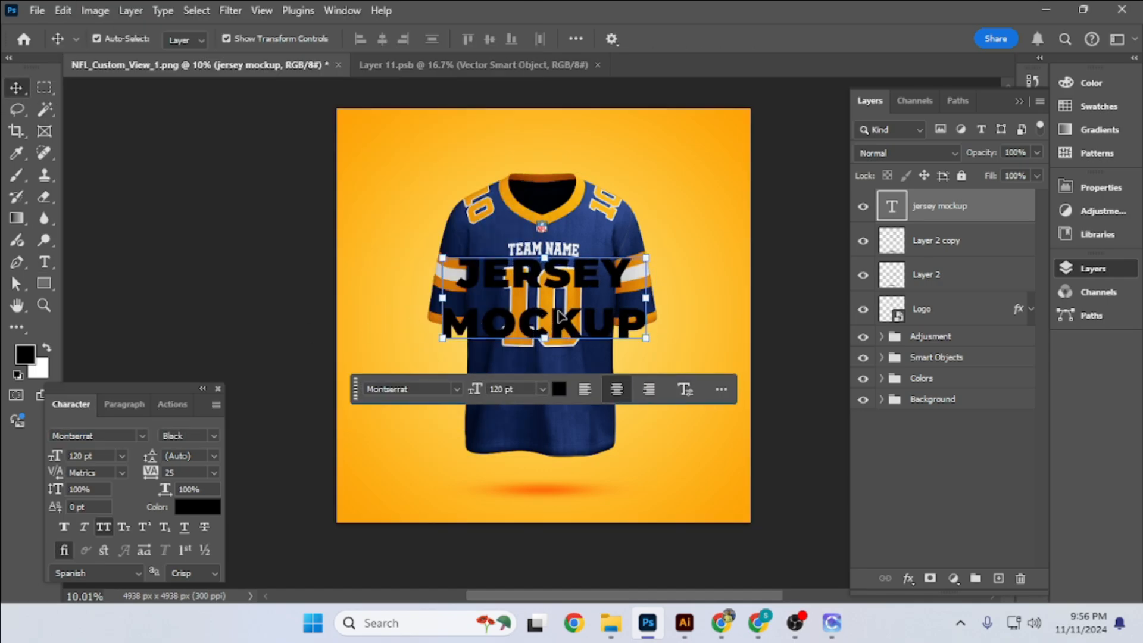
pyautogui.click(210, 508)
pyautogui.moveTo(725, 283); pyautogui.dragTo(690, 243)
pyautogui.press('Return')
# - Move the "jersey mockup" text layer beneath the Colors group and centre it vertically on the canvas
pyautogui.hotkey('ctrl', '[')
pyautogui.hotkey('ctrl', '[')
pyautogui.hotkey('ctrl', '[')
pyautogui.hotkey('ctrl', '[')
pyautogui.hotkey('ctrl', '[')
pyautogui.hotkey('ctrl', '[')
pyautogui.moveTo(651, 301); pyautogui.dragTo(744, 301)
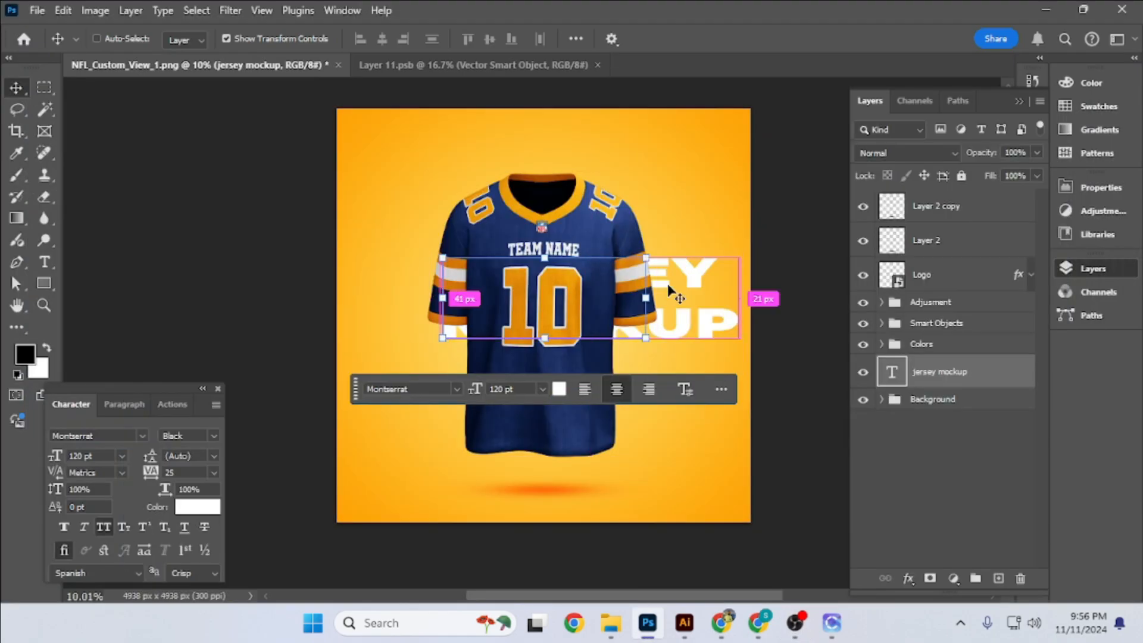
pyautogui.hotkey('ctrl', 'a')
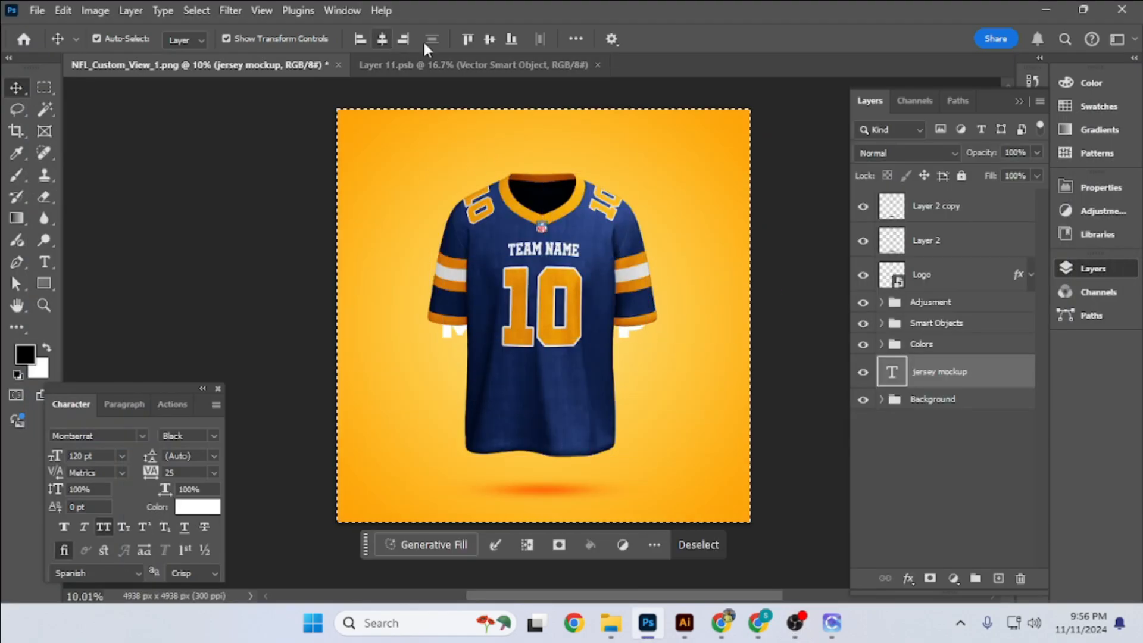
pyautogui.click(489, 39)
pyautogui.hotkey('ctrl', 'd')
# - Enlarge the "jersey mockup" text behind the jersey until it nearly spans the canvas width
pyautogui.hotkey('ctrl', 't')
pyautogui.moveTo(655, 327); pyautogui.dragTo(737, 330)
pyautogui.press('Return')
pyautogui.click(785, 334)
pyautogui.scroll(-1, 589, 360)
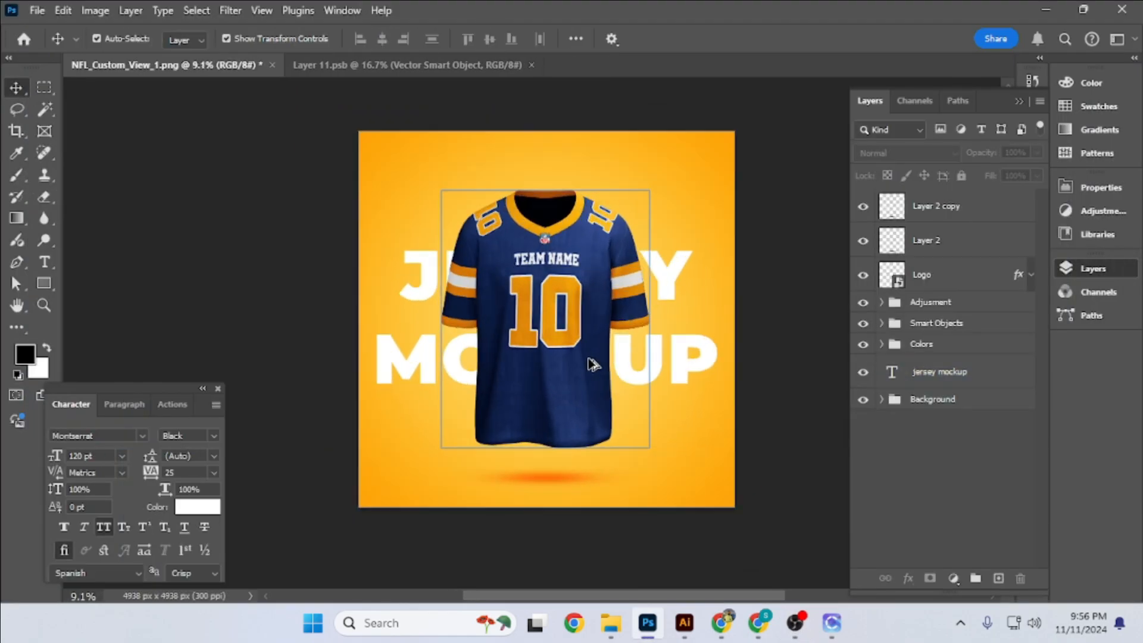
pyautogui.scroll(1, 590, 359)
pyautogui.scroll(-2, 796, 323)
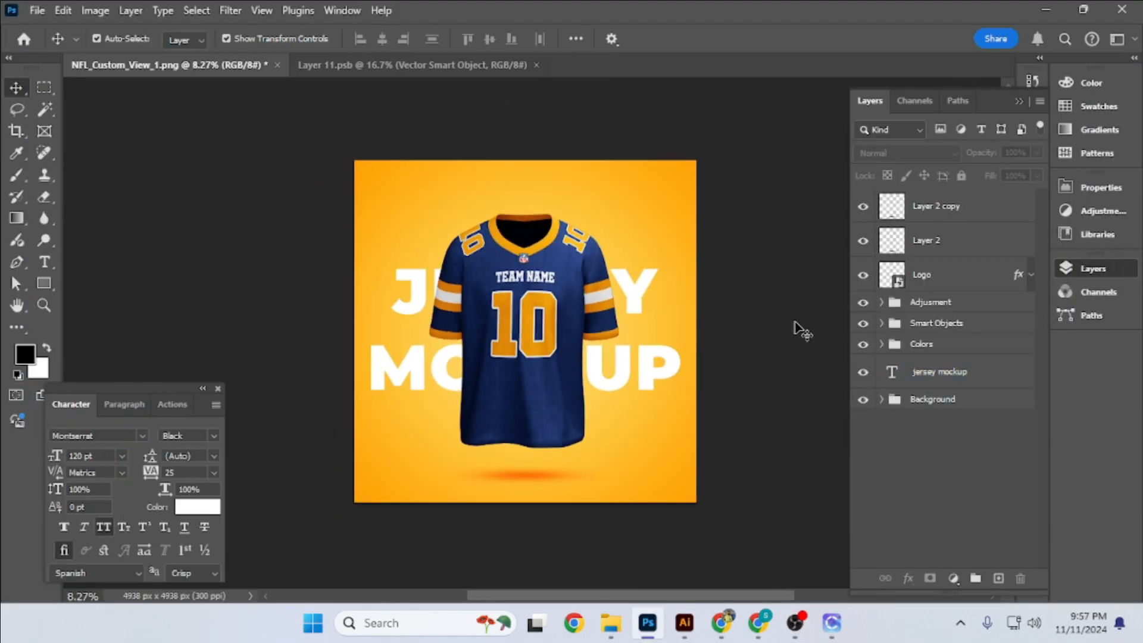
pyautogui.click(620, 381)
pyautogui.click(744, 380)
pyautogui.scroll(3, 607, 423)
pyautogui.press('t')
pyautogui.click(510, 445)
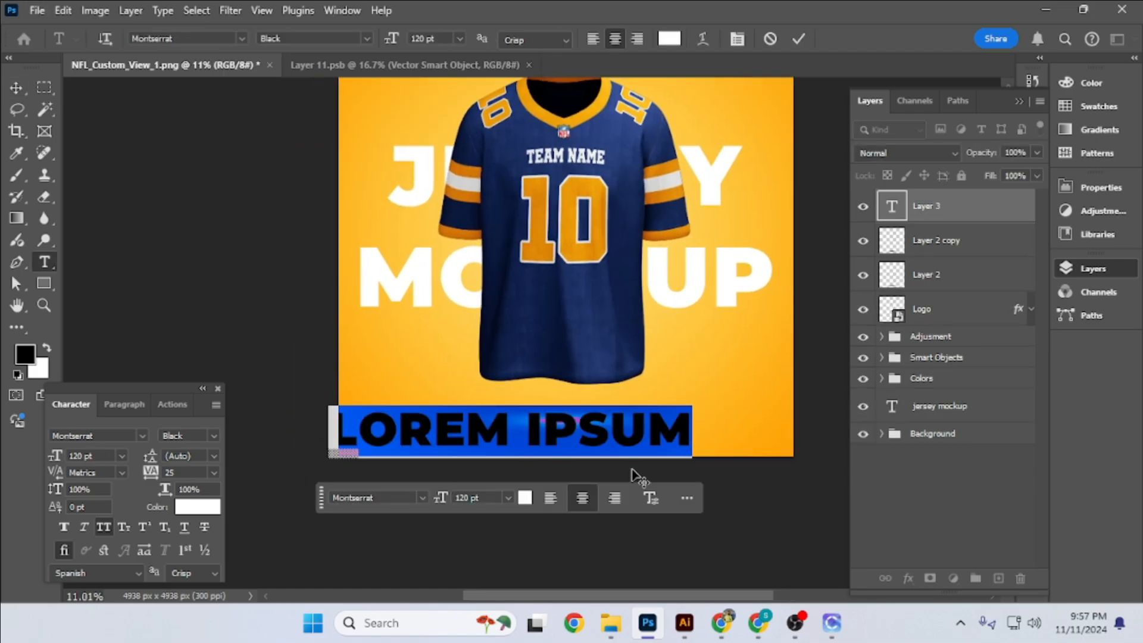
pyautogui.write('www.huesixteen.com')
pyautogui.hotkey('ctrl', 'Return')
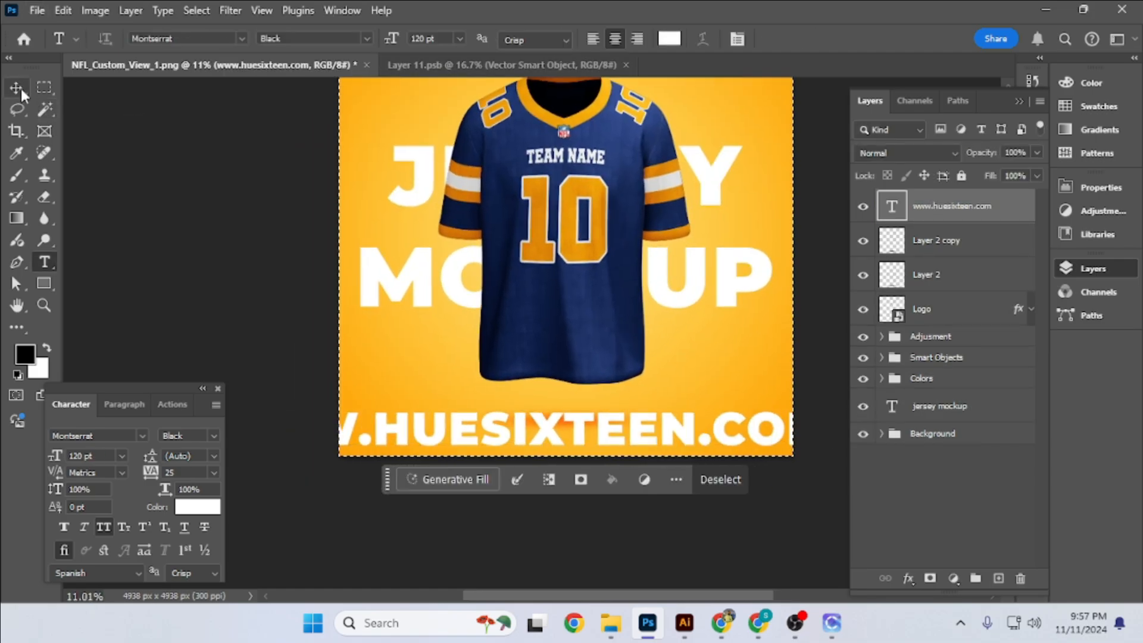
pyautogui.moveTo(246, 429); pyautogui.dragTo(390, 432)
pyautogui.press('Return')
# - Set the website text to Montserrat Regular, shrink it to about 38 pt and nudge it down below the shadow
pyautogui.click(213, 435)
pyautogui.click(204, 284)
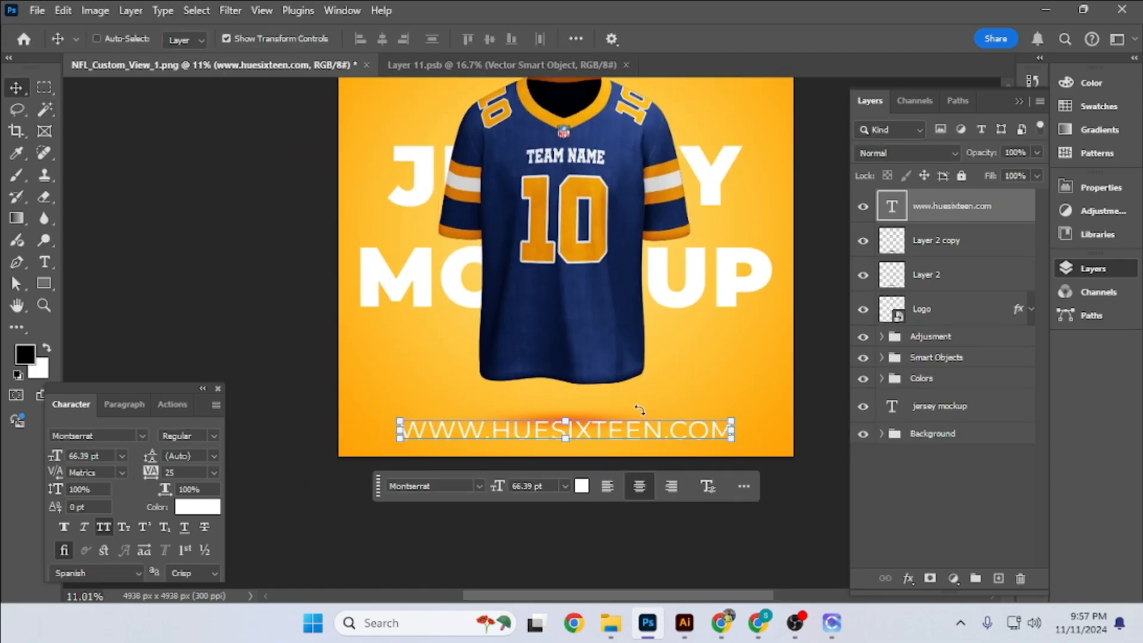
pyautogui.moveTo(734, 432); pyautogui.dragTo(660, 432)
pyautogui.press('Return')
pyautogui.hotkey('shift', 'Down')
pyautogui.hotkey('shift', 'Down')
pyautogui.hotkey('shift', 'Down')
pyautogui.hotkey('shift', 'Down')
pyautogui.hotkey('shift', 'Down')
pyautogui.hotkey('shift', 'Down')
# - Set the website text's tracking to 200 and its font weight to Medium
pyautogui.click(214, 473)
pyautogui.click(194, 457)
pyautogui.click(455, 84)
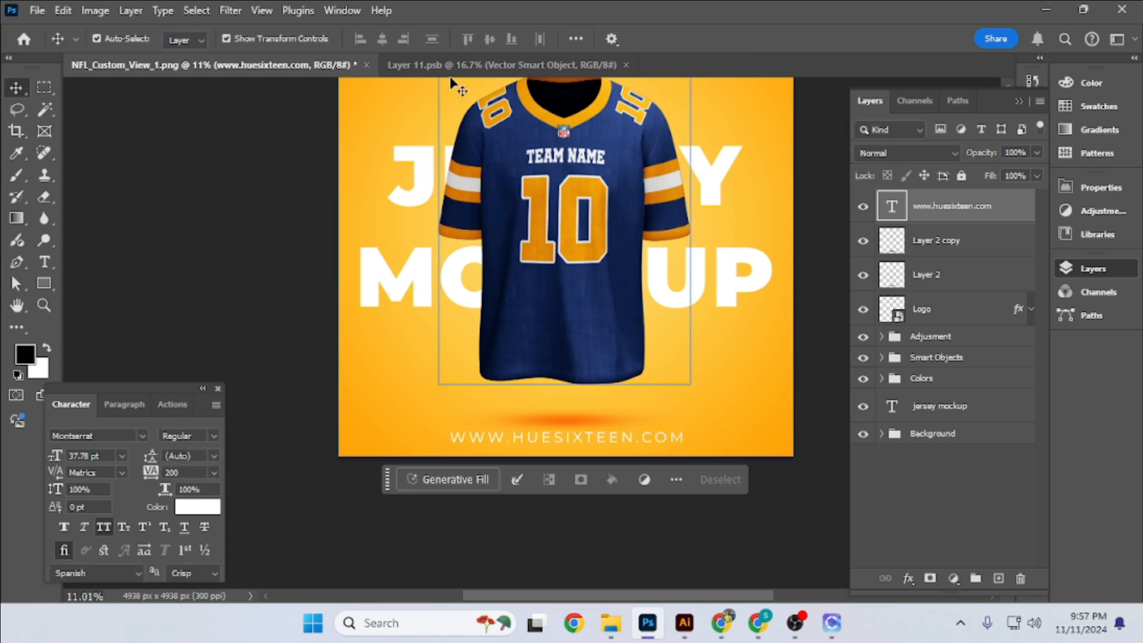
pyautogui.click(536, 438)
pyautogui.click(214, 436)
pyautogui.click(204, 311)
pyautogui.click(232, 225)
pyautogui.scroll(-4, 500, 345)
pyautogui.scroll(2, 540, 325)
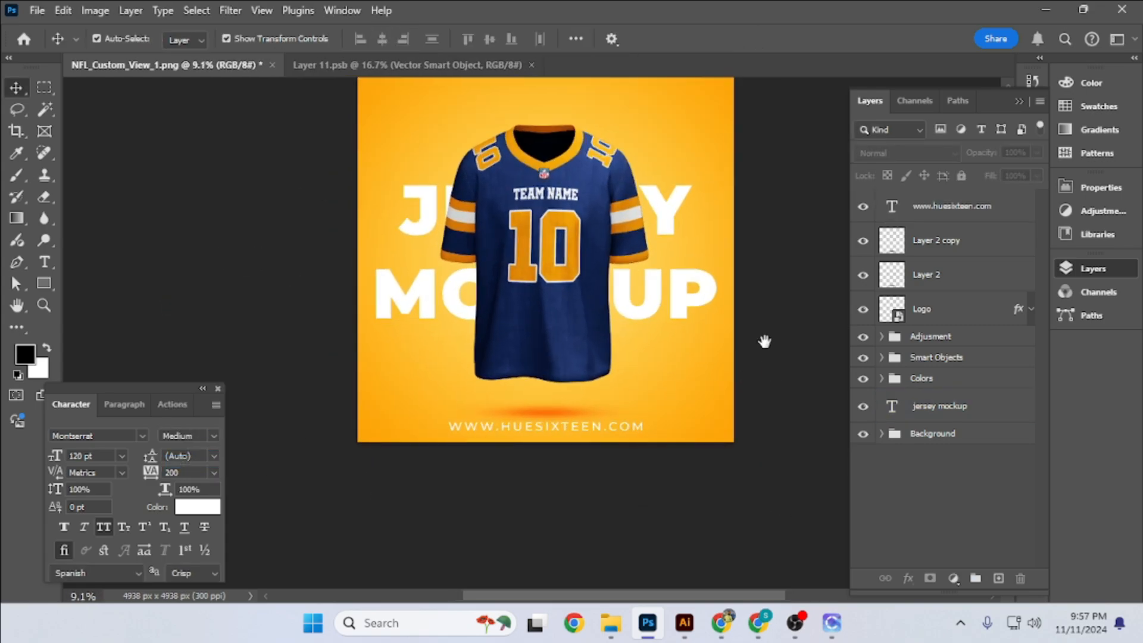
pyautogui.moveTo(763, 338); pyautogui.dragTo(738, 342)
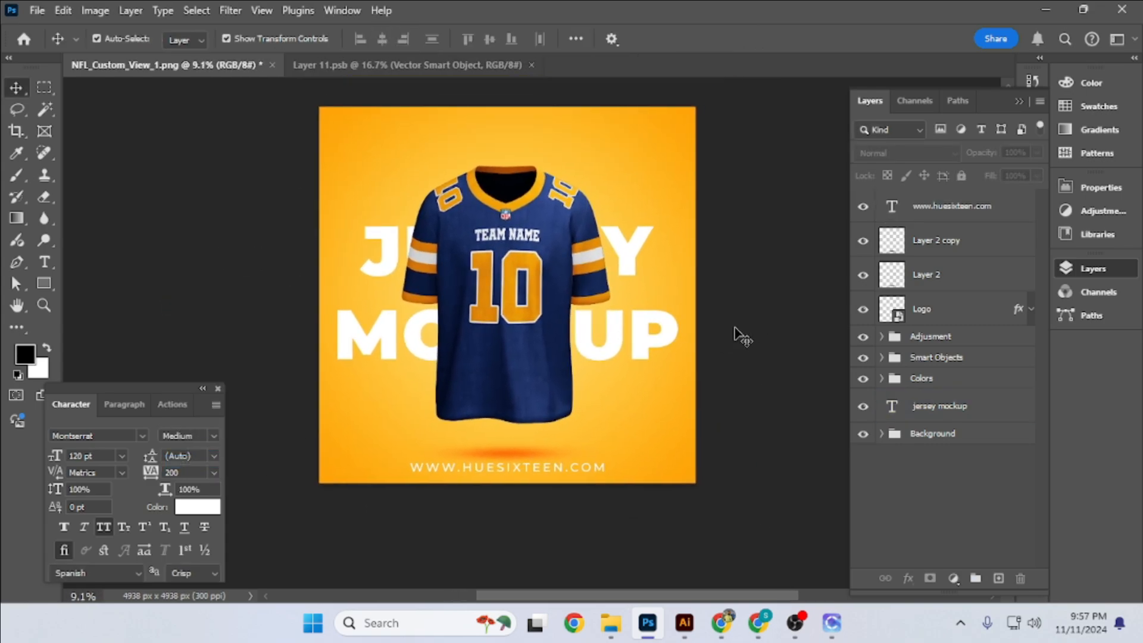